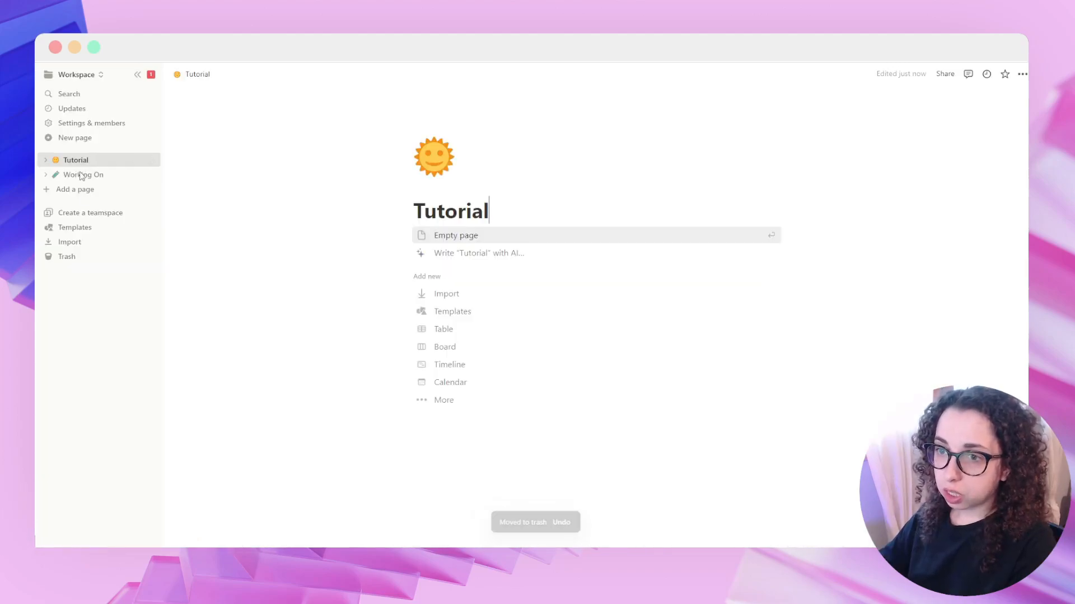
Step: Add a new page to the workspace and title it Finance Tracker
left_click(85, 193)
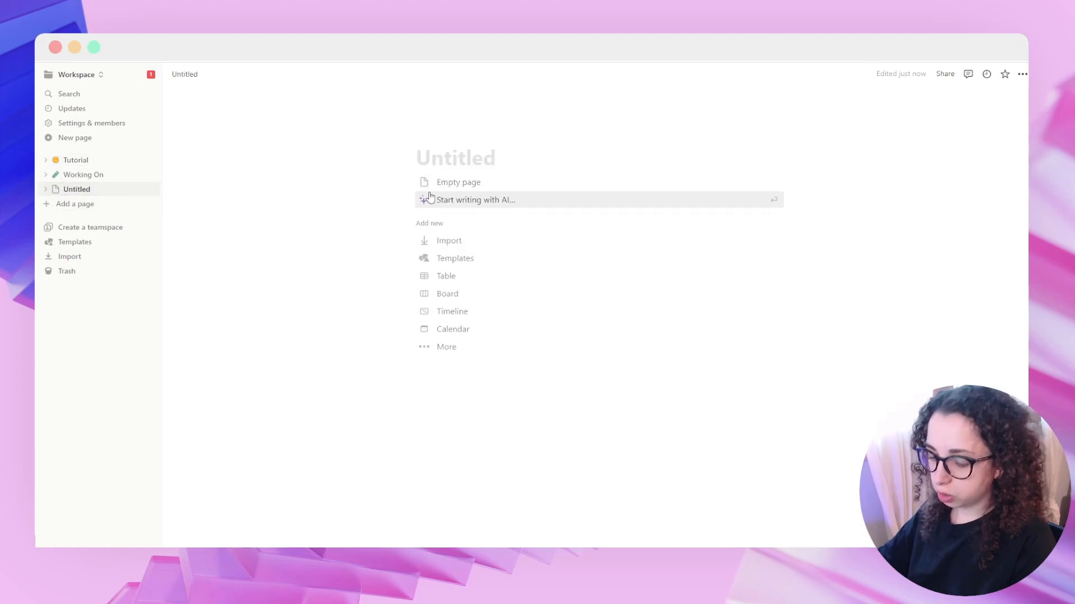
type("Finance")
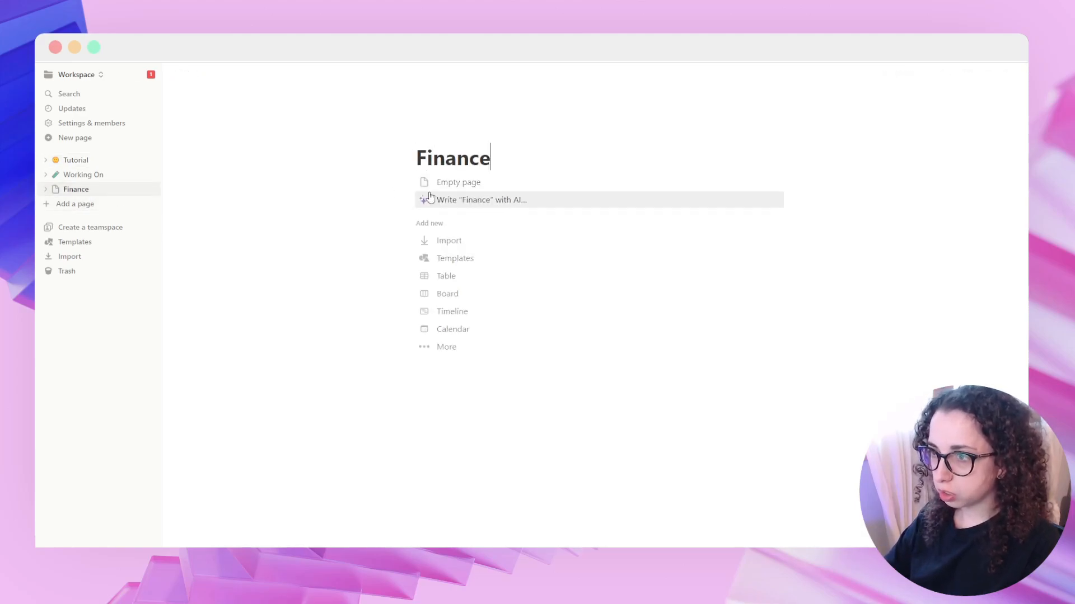
type(" Tracek")
key("BackSpace")
key("BackSpace")
type("ker")
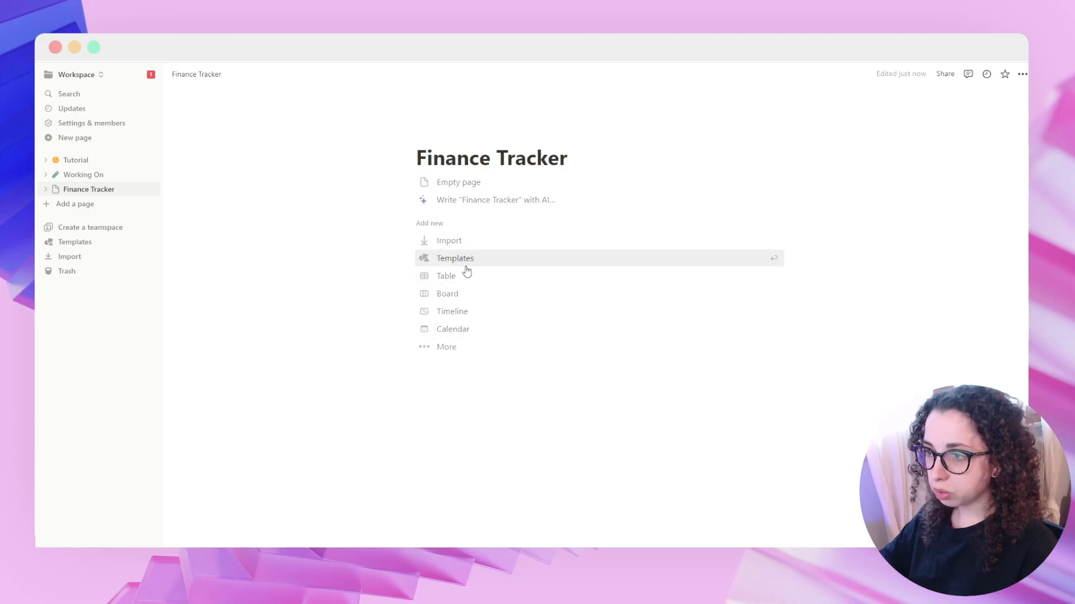
Step: Start the Finance Tracker page as an empty page and set it to full width
left_click(469, 182)
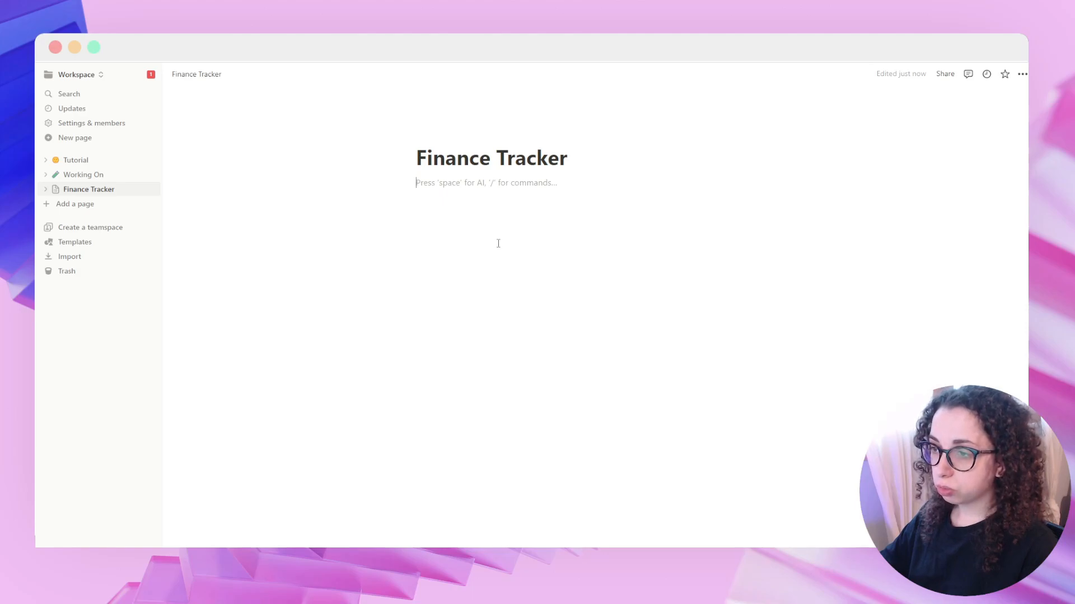
left_click(1022, 75)
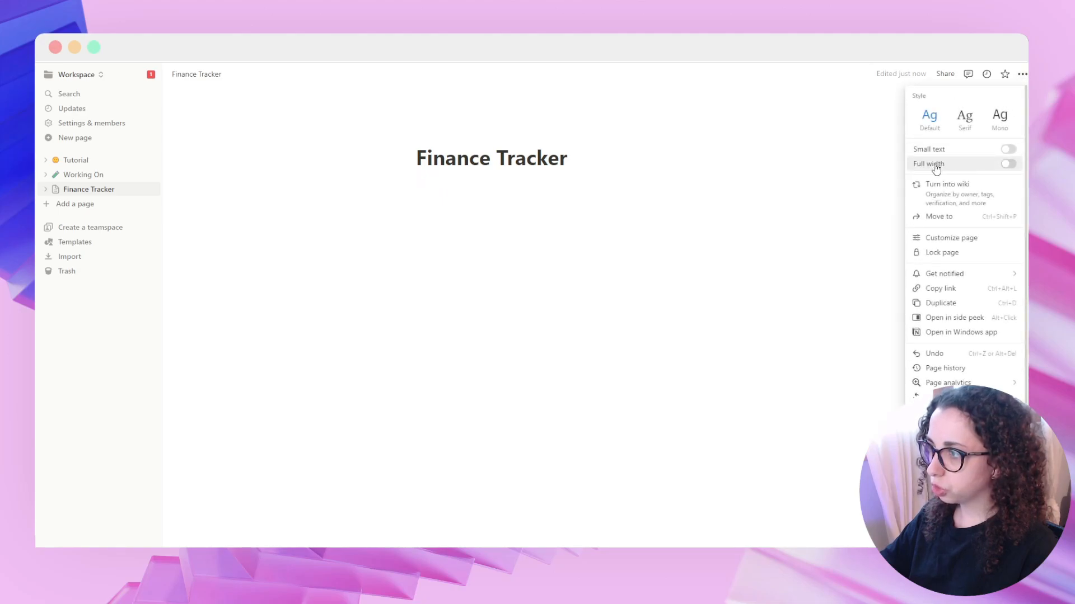
left_click(935, 166)
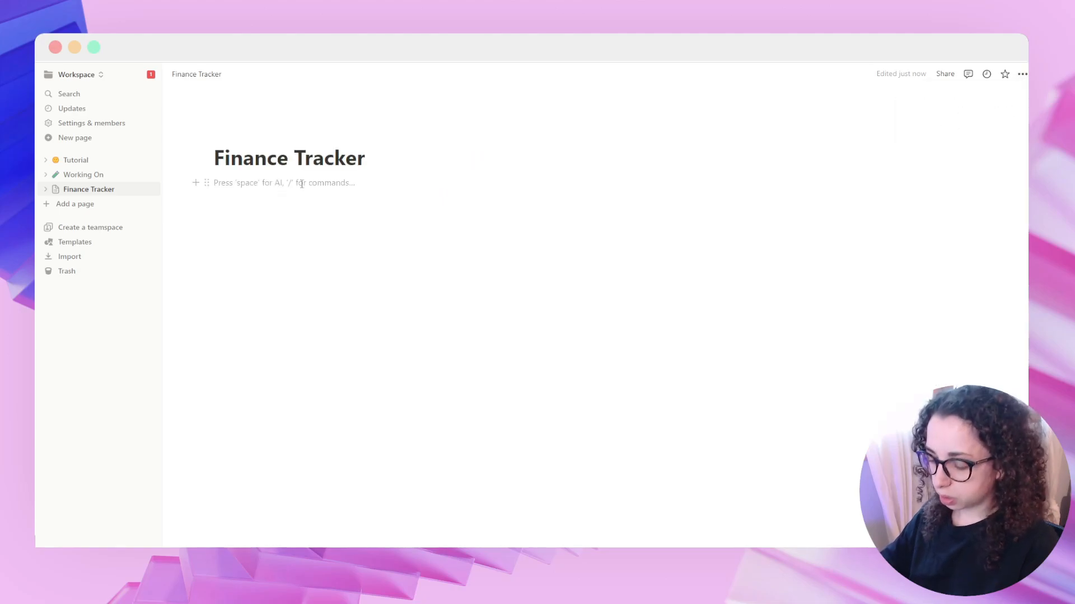
Step: Insert an inline database in the Finance Tracker page and title it Expenses
type("/")
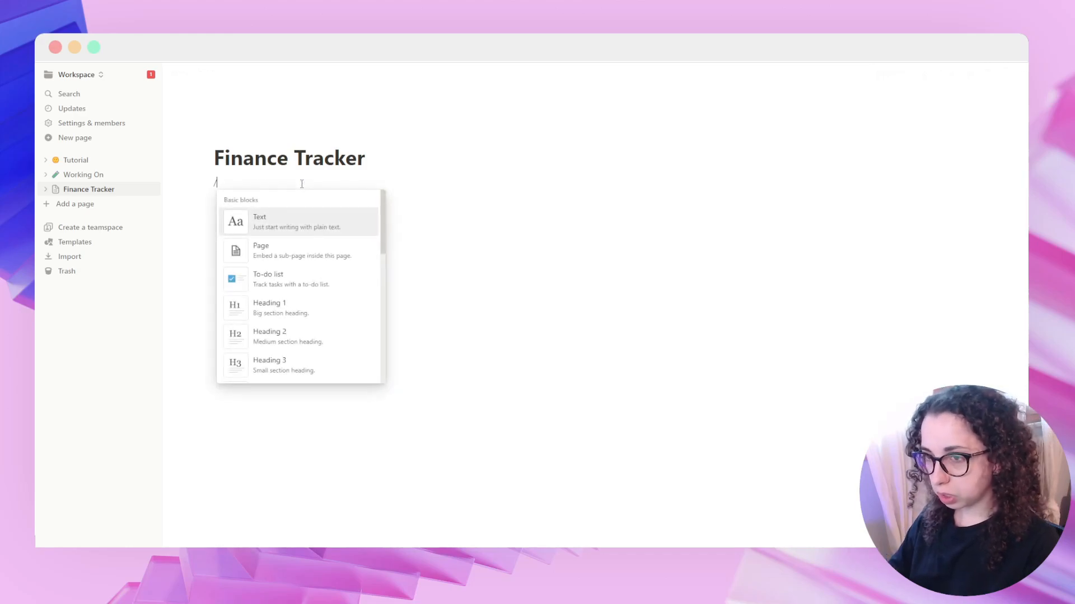
type("data")
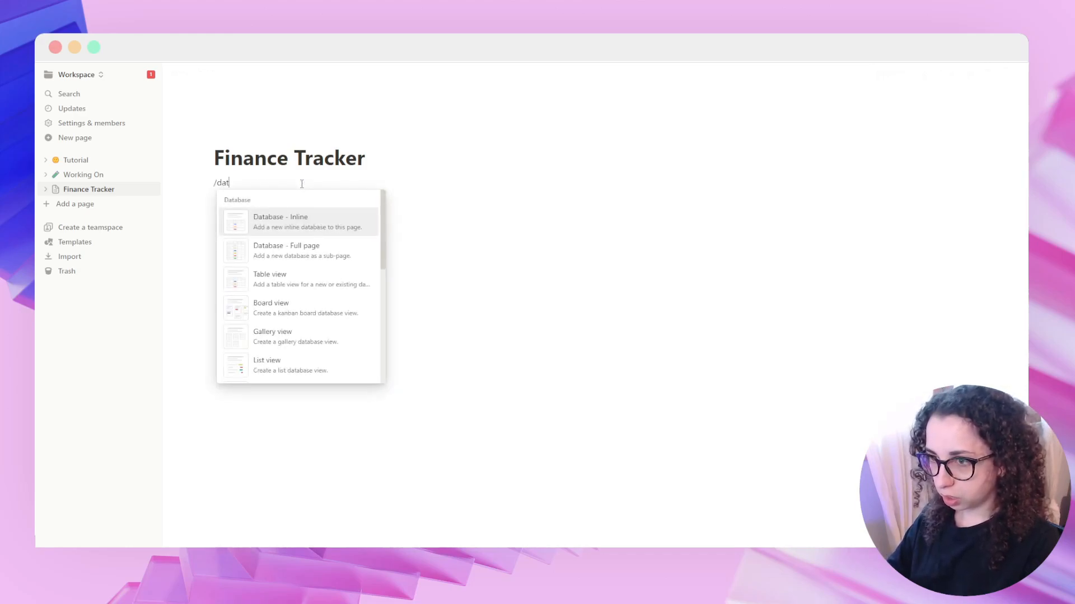
mouse_move(233, 226)
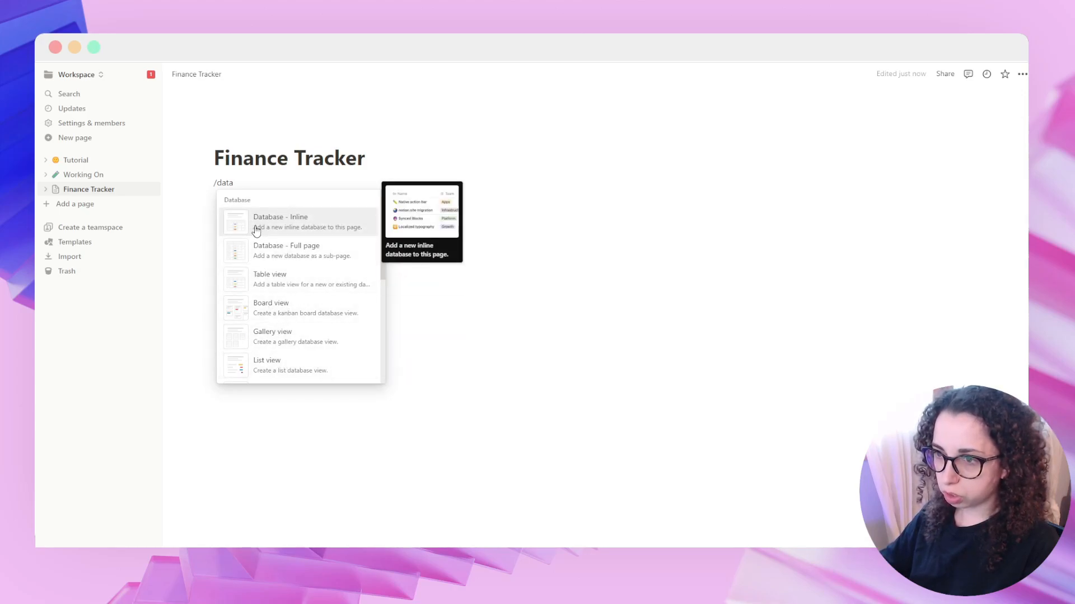
left_click(290, 227)
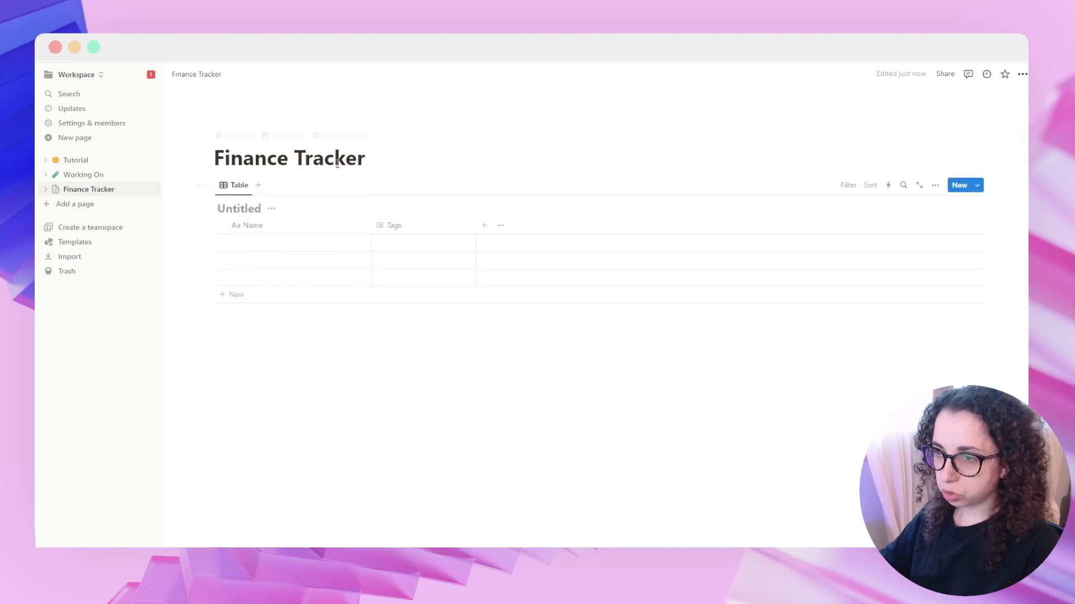
type("Expenses")
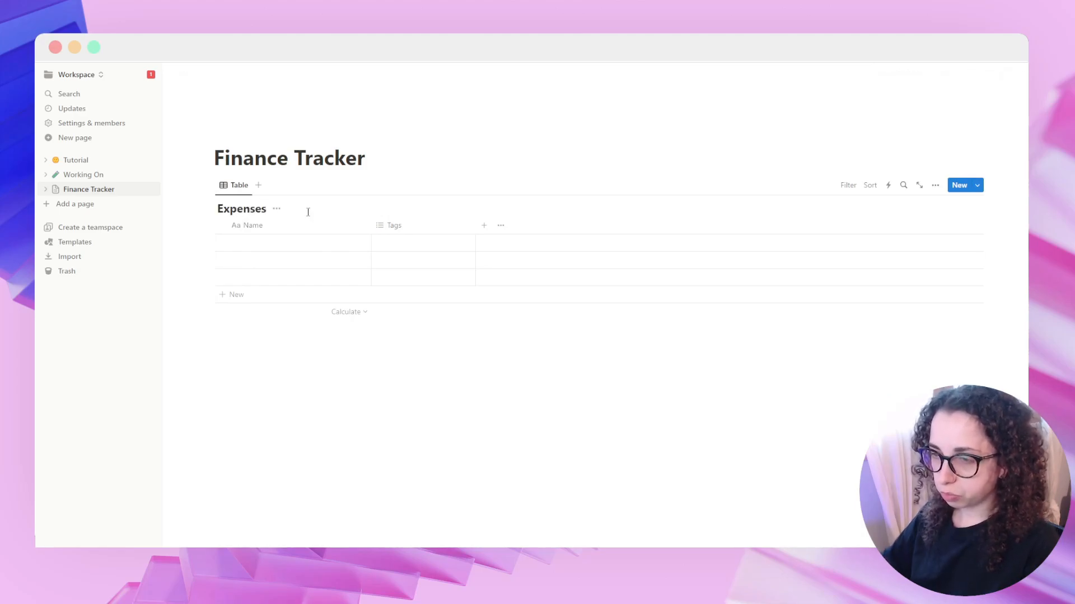
left_click(538, 336)
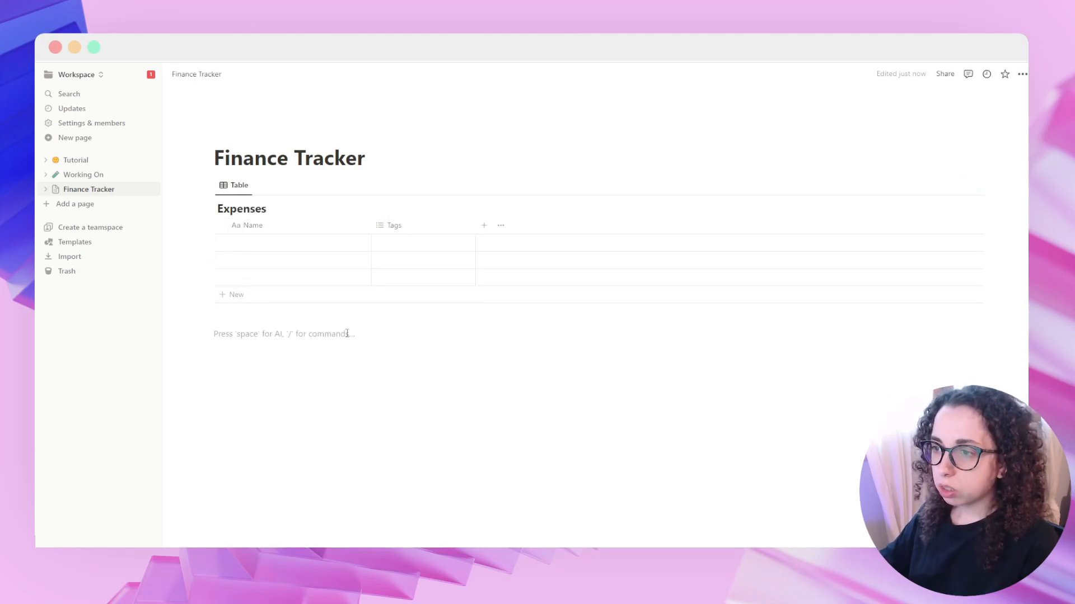
Step: Delete the Tags property from the Expenses database
left_click(399, 228)
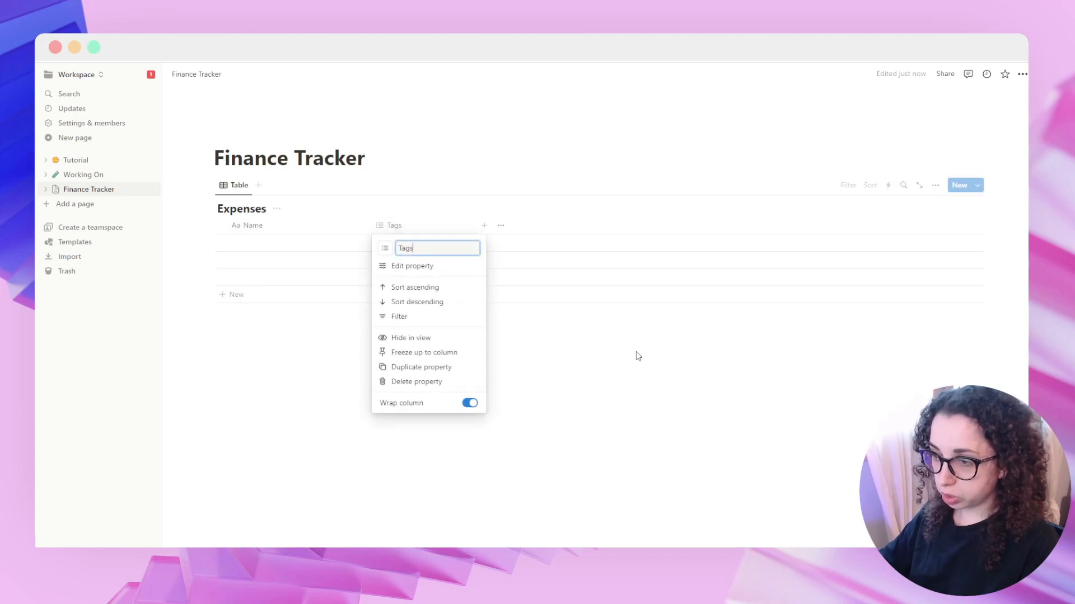
left_click(405, 387)
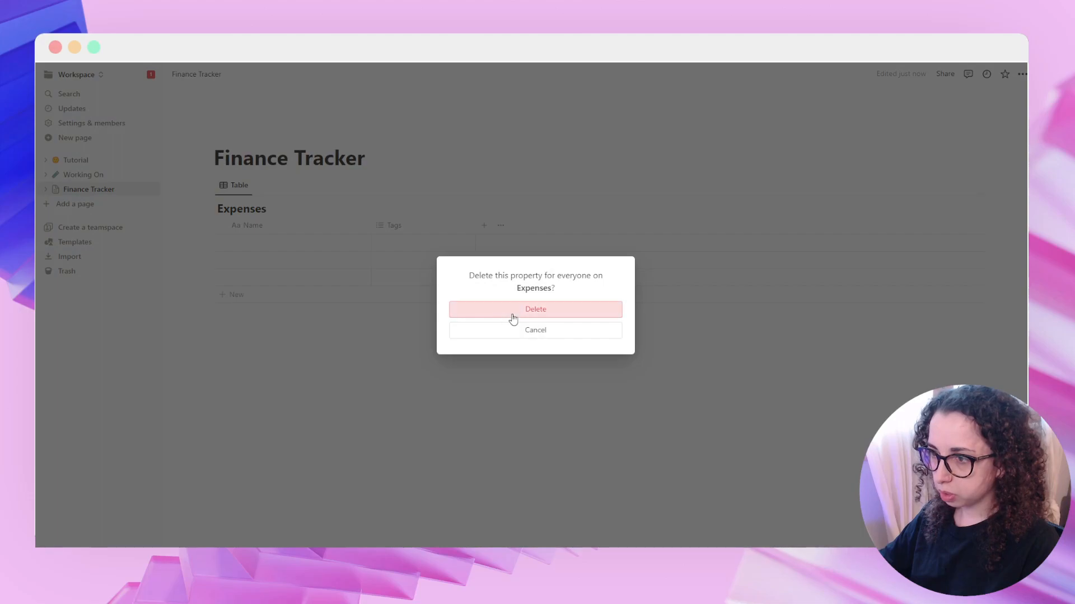
left_click(511, 314)
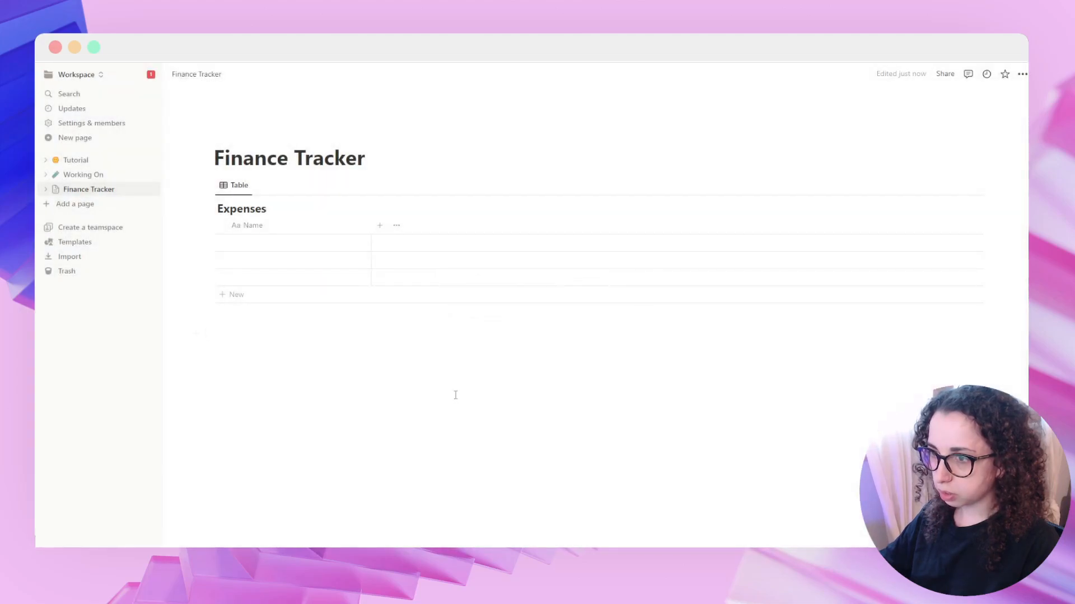
Step: Add a Number property named Amount to the Expenses database and set its number format to Euro
left_click(382, 232)
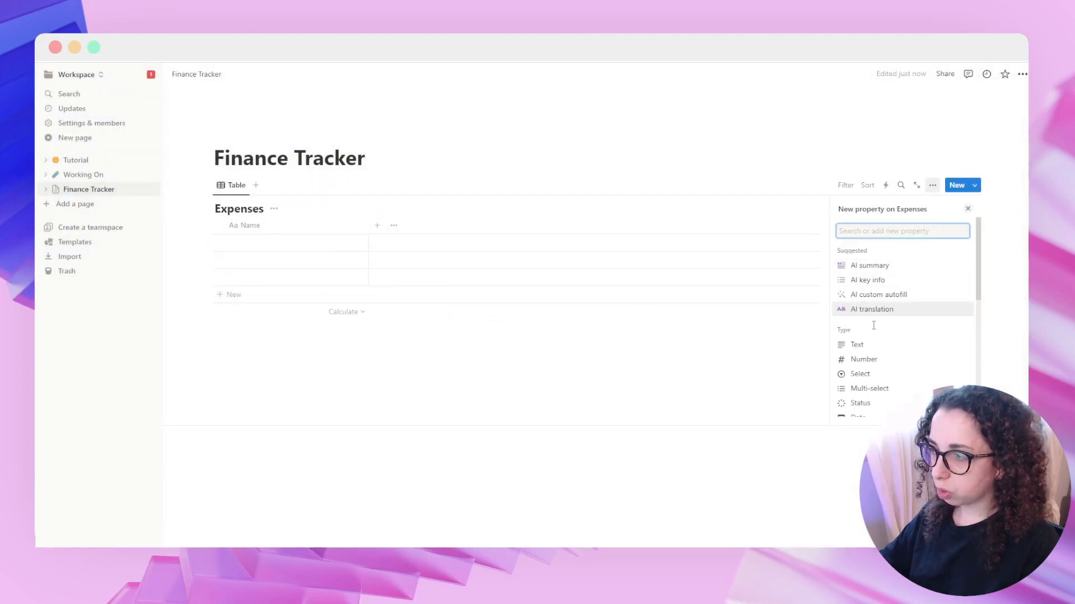
scroll(873, 325, "down", 1)
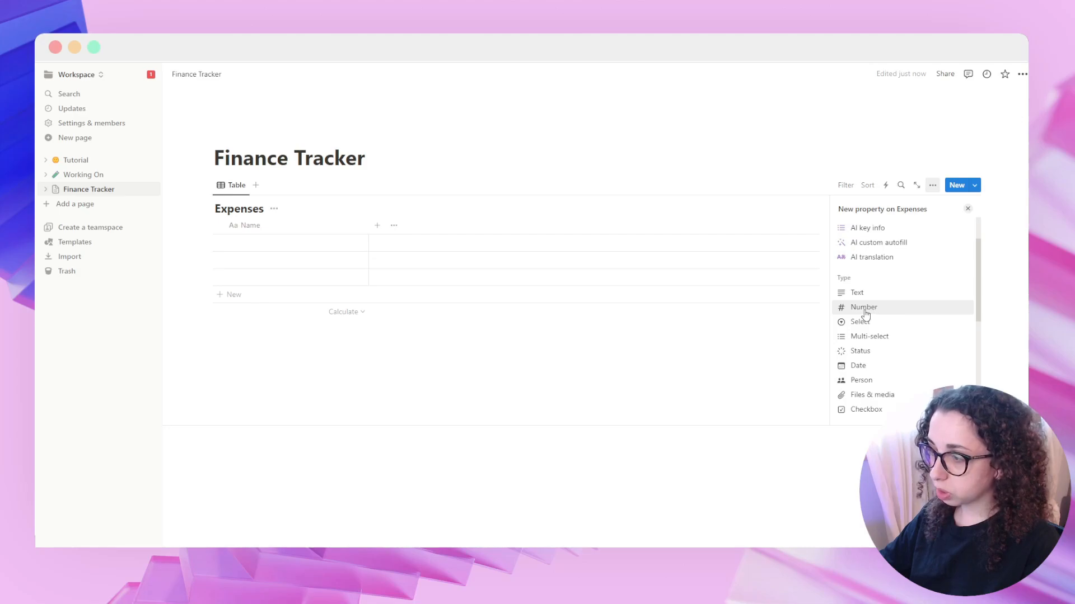
left_click(865, 309)
type("a")
key("BackSpace")
type("Amount")
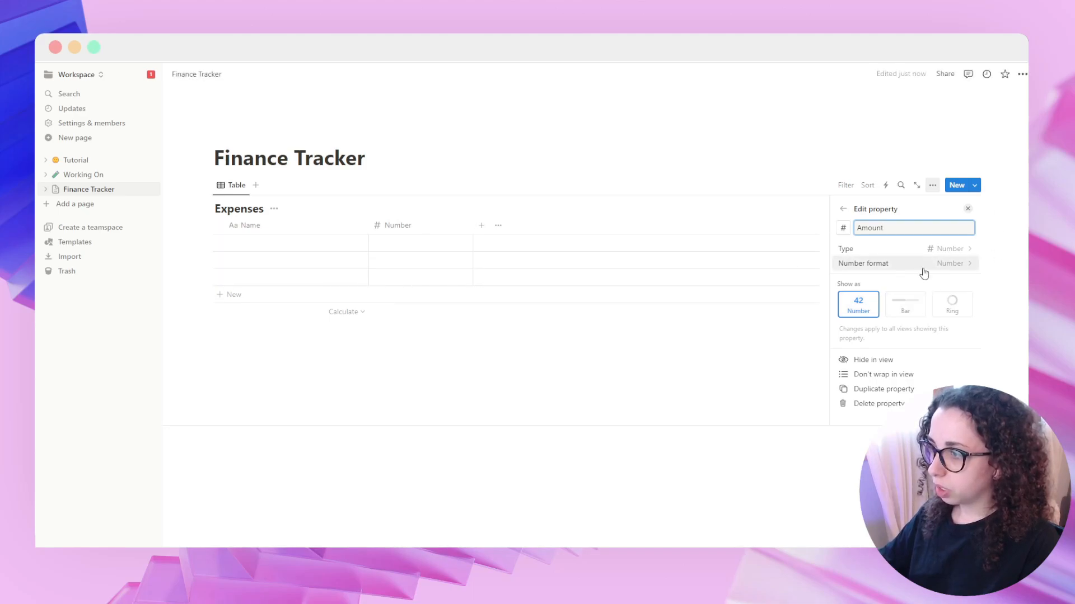
left_click(883, 271)
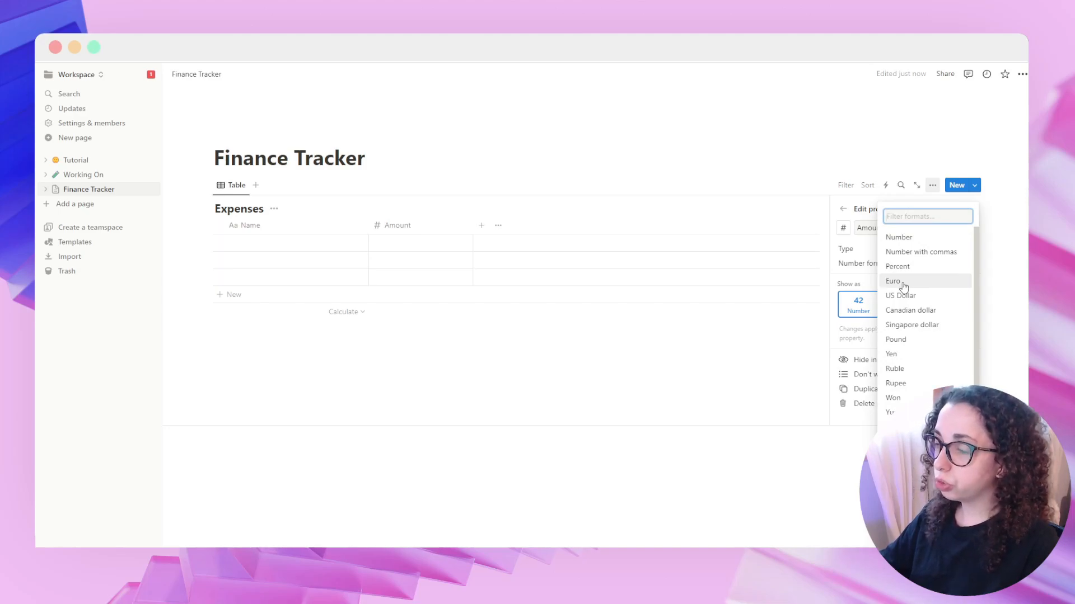
left_click(903, 284)
left_click(700, 347)
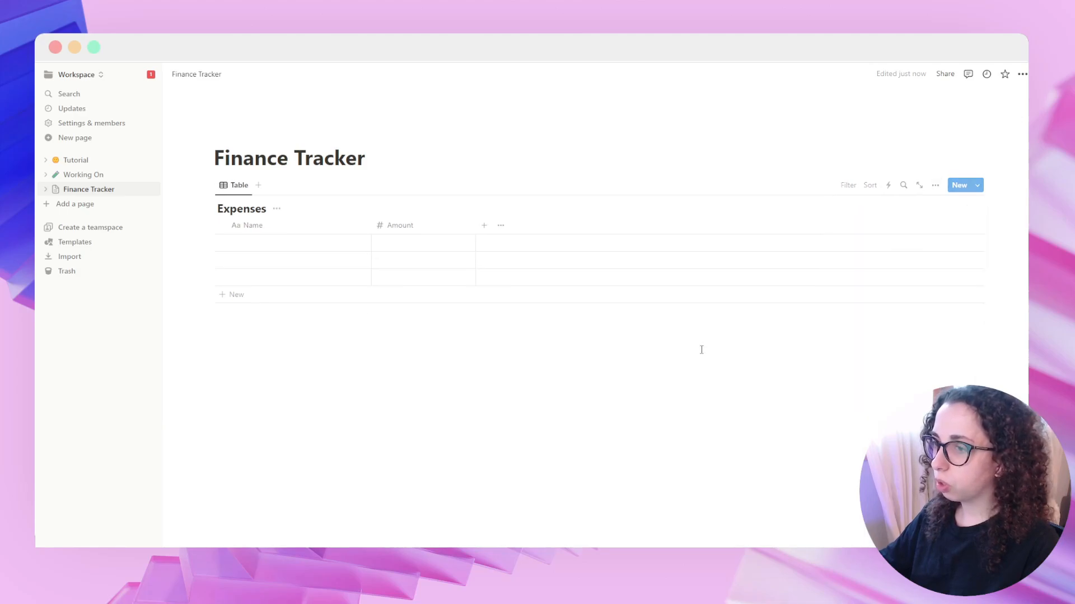
Step: Add a Date property to the Expenses database and narrow its column
left_click(488, 227)
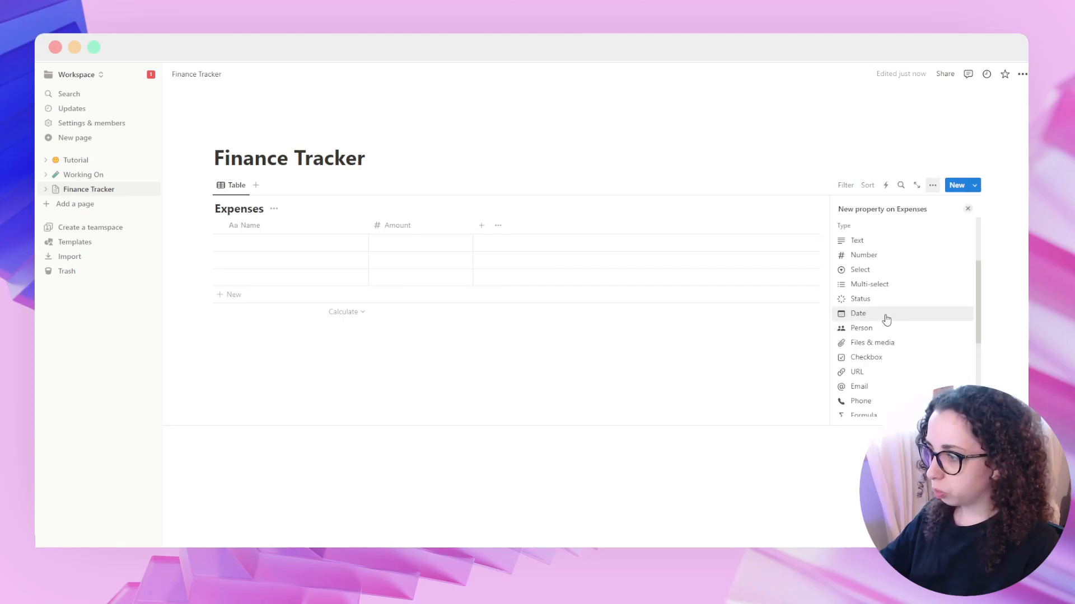
left_click(856, 321)
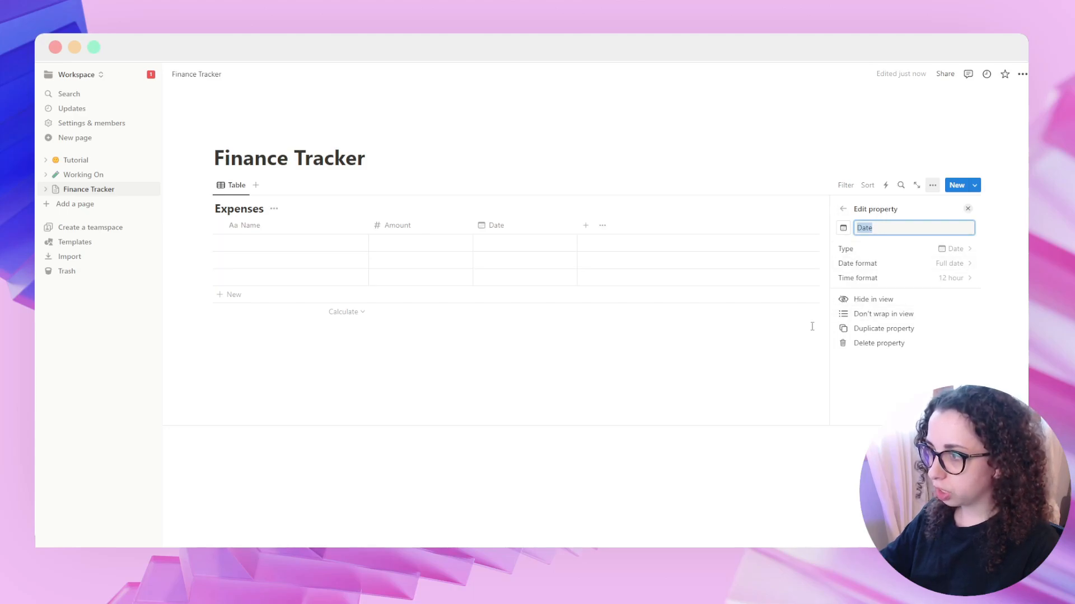
left_click(796, 351)
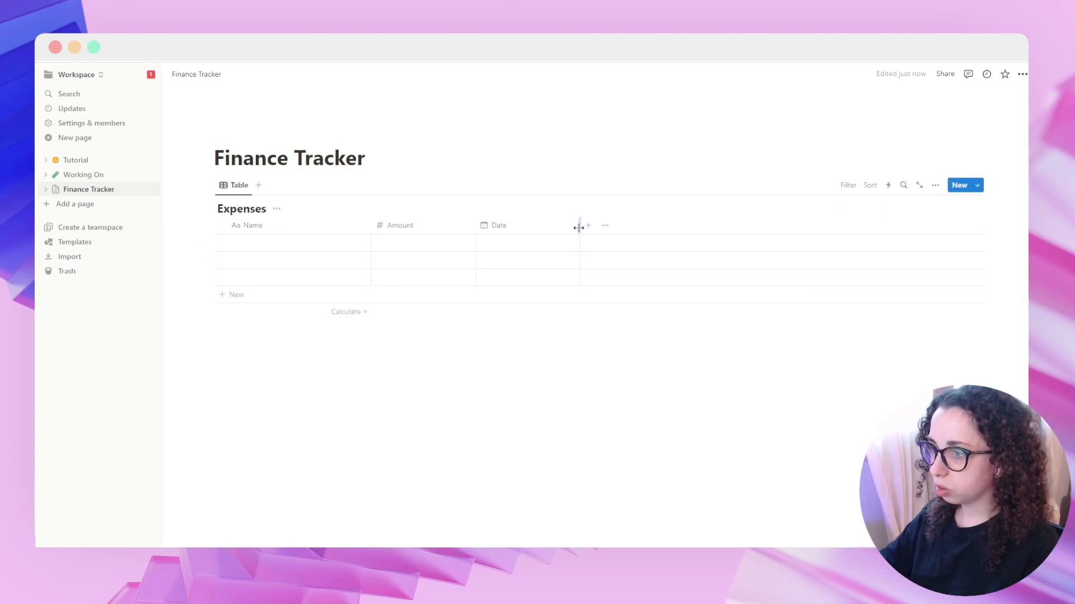
left_click_drag(578, 226, 542, 228)
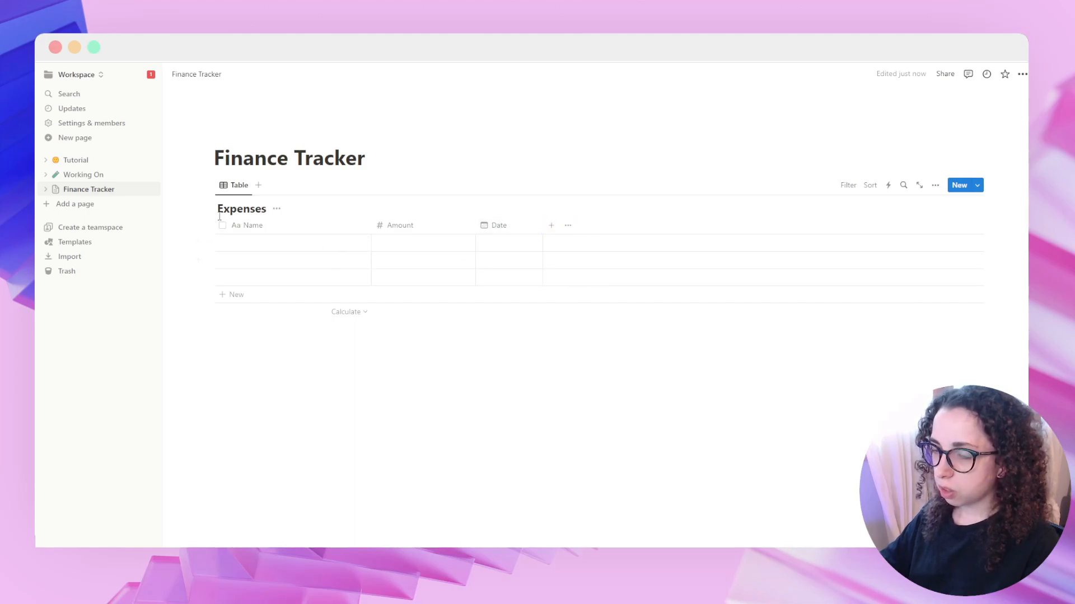
Step: Hide the Expenses database title and rename its table view to My Expenses
left_click(277, 209)
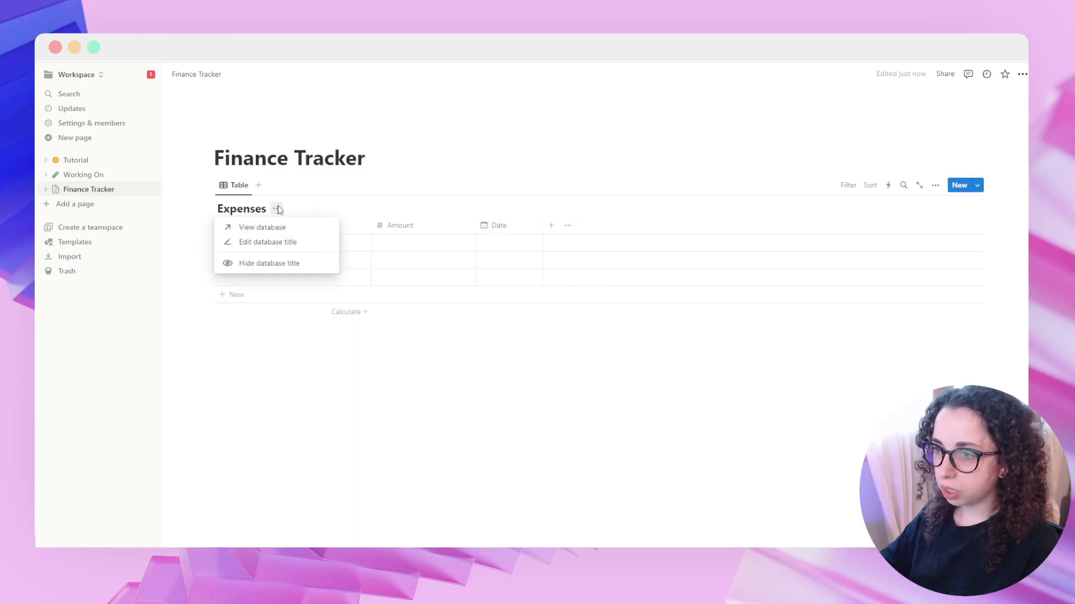
left_click(255, 266)
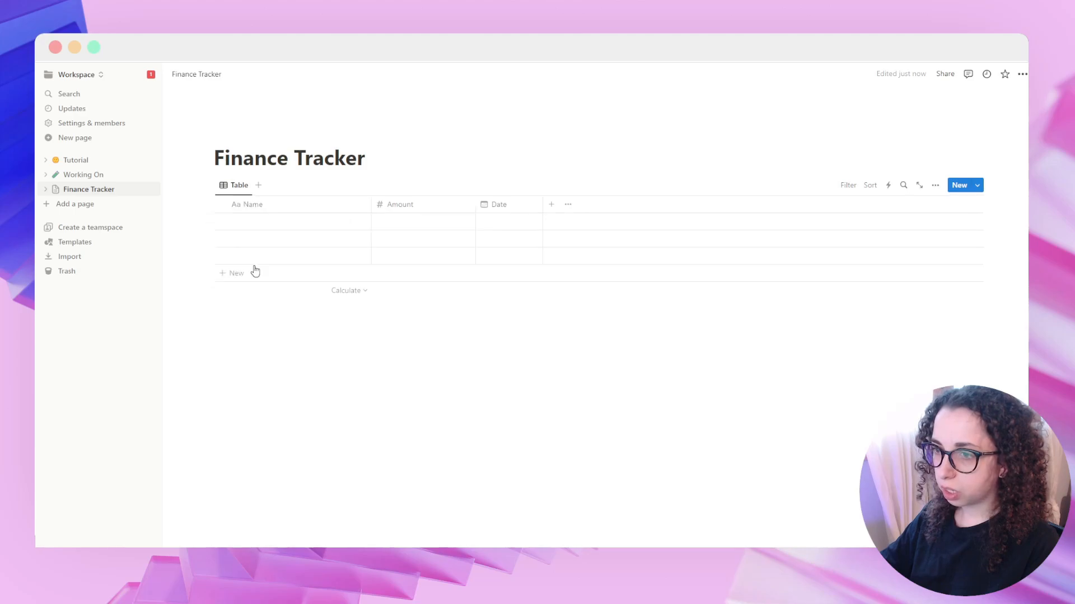
left_click(237, 185)
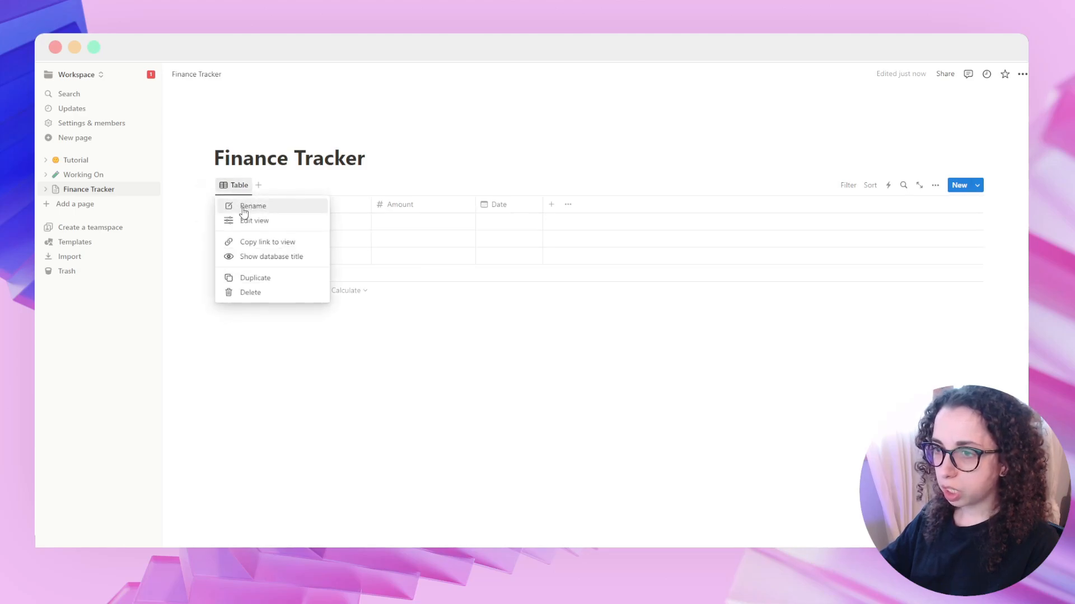
left_click(244, 207)
type("My Expenses")
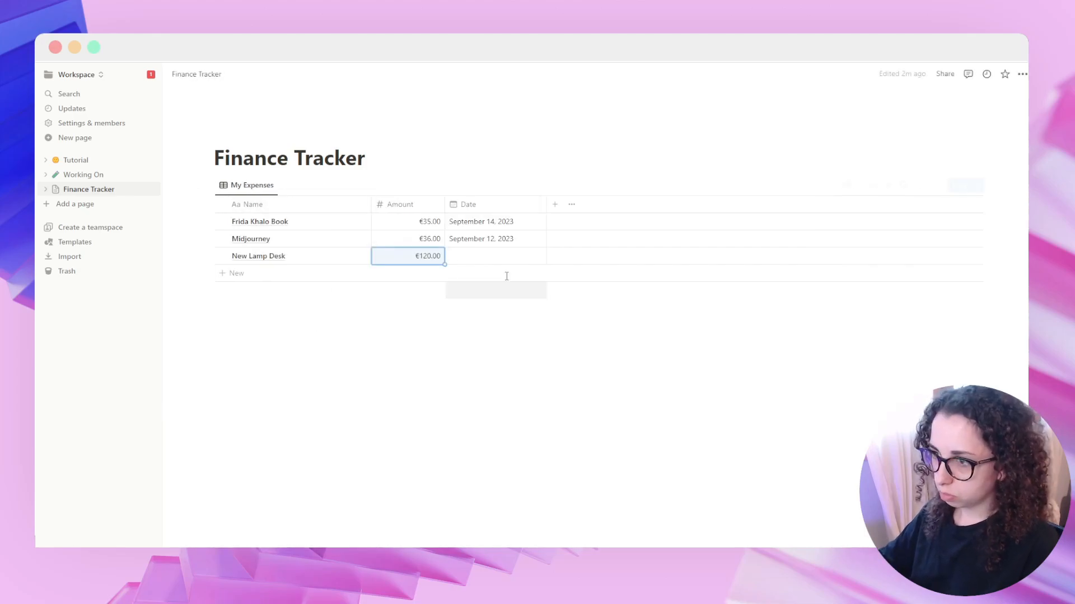
Step: Set the date of the New Lamp Desk expense to September 7, 2023
left_click(501, 257)
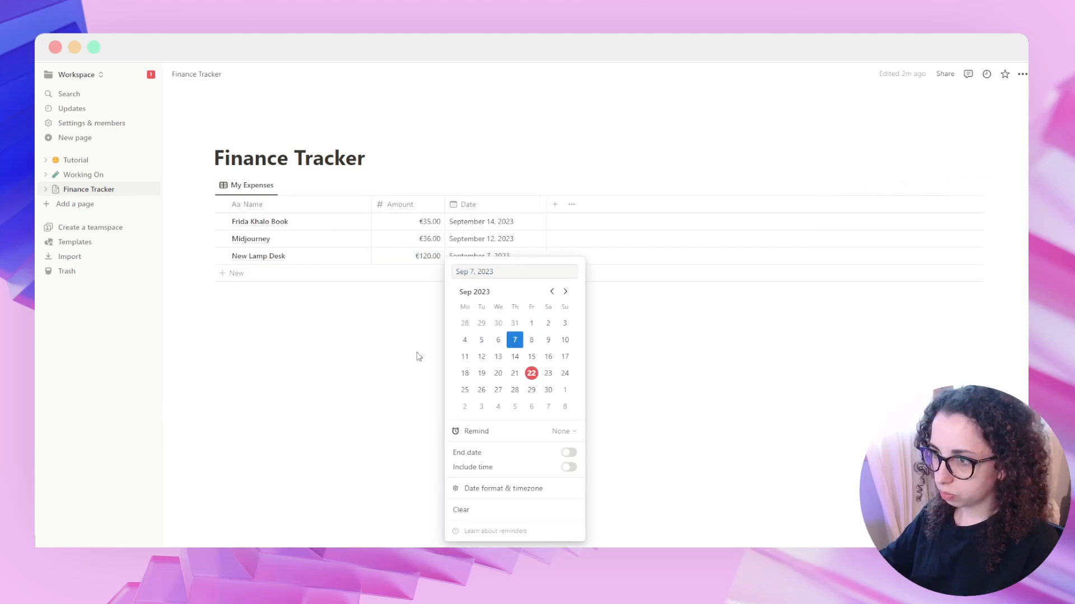
left_click(366, 364)
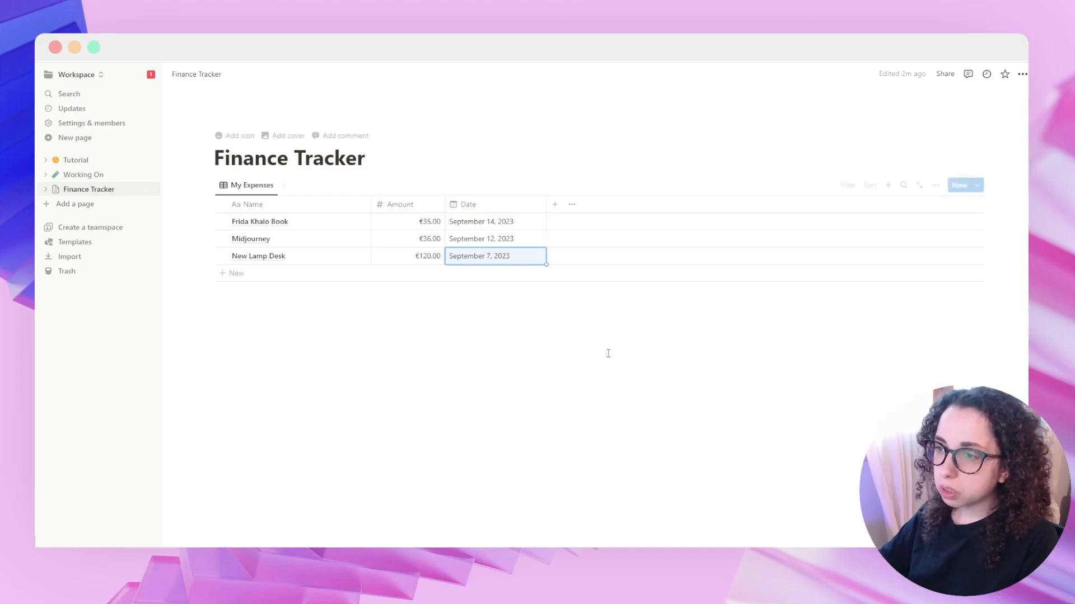
left_click(479, 358)
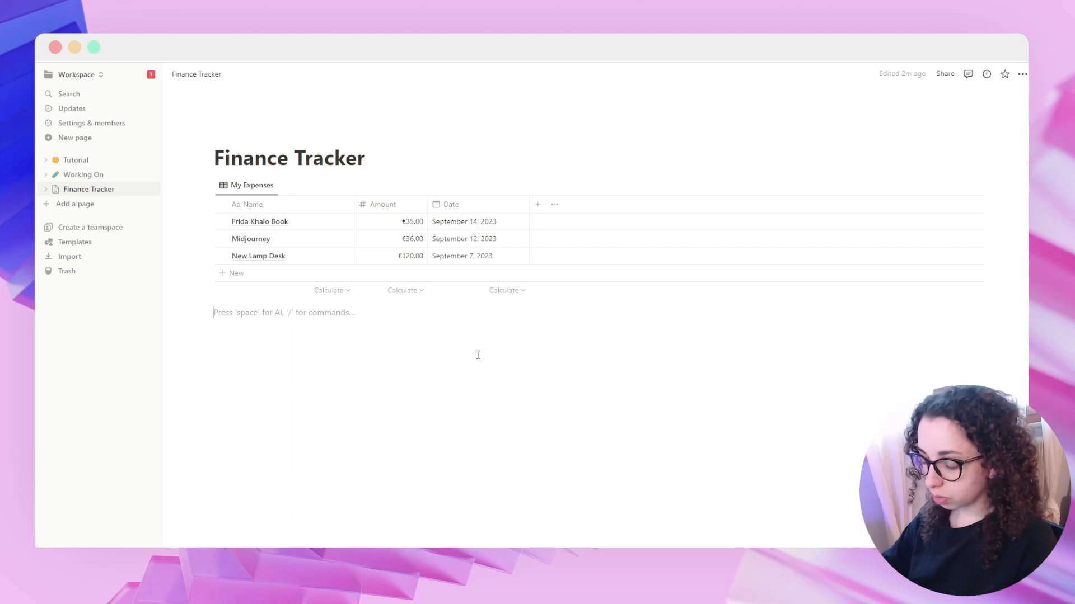
type("/")
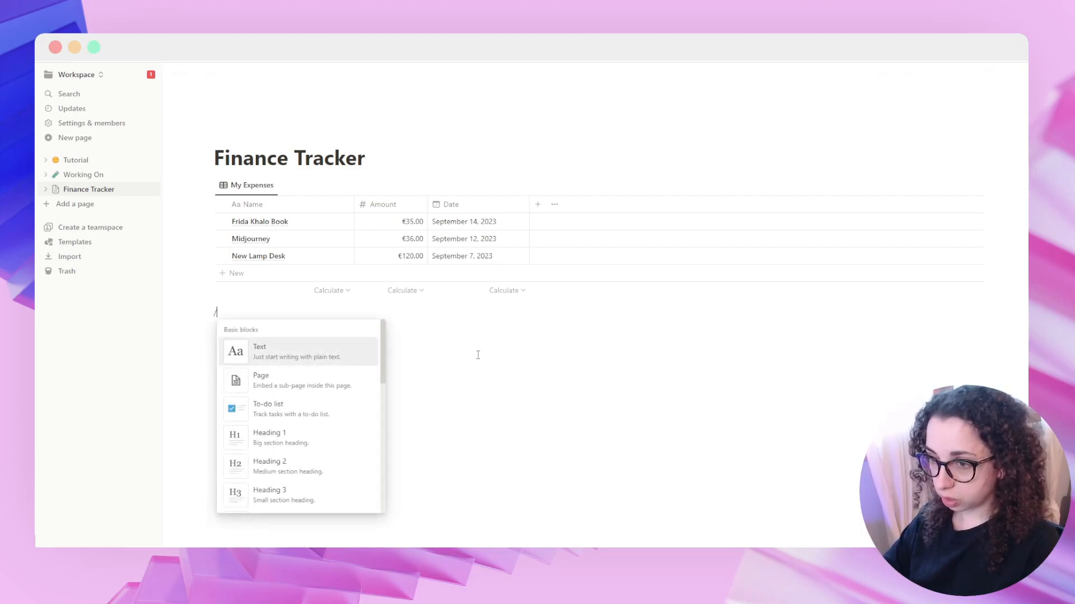
key("Escape")
key("Return")
left_click_drag(200, 305, 239, 320)
key("Delete")
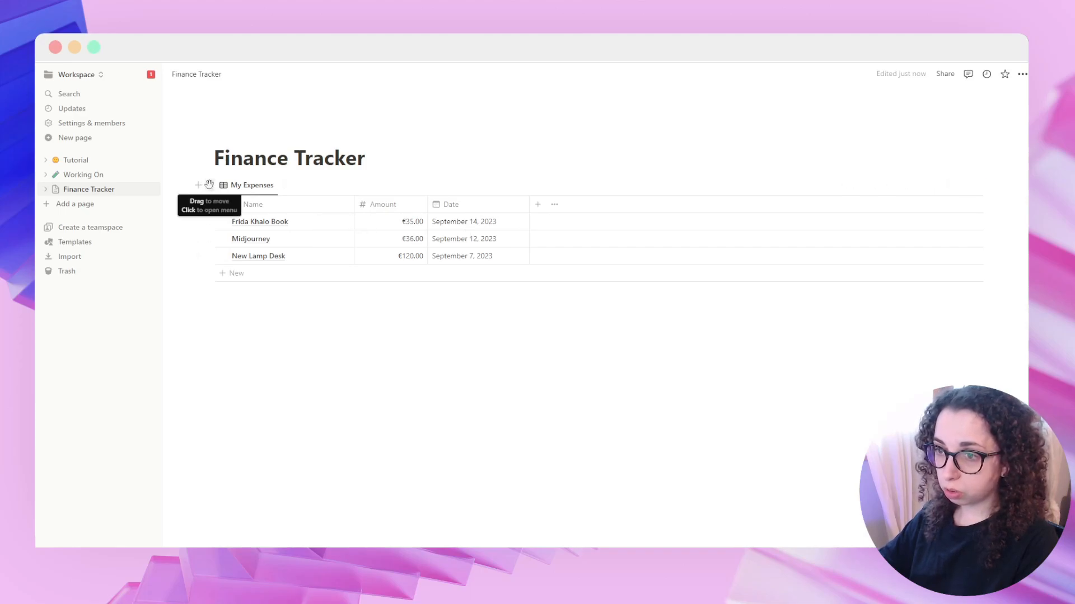
Step: Duplicate the whole My Expenses database block on the Finance Tracker page
left_click(209, 184)
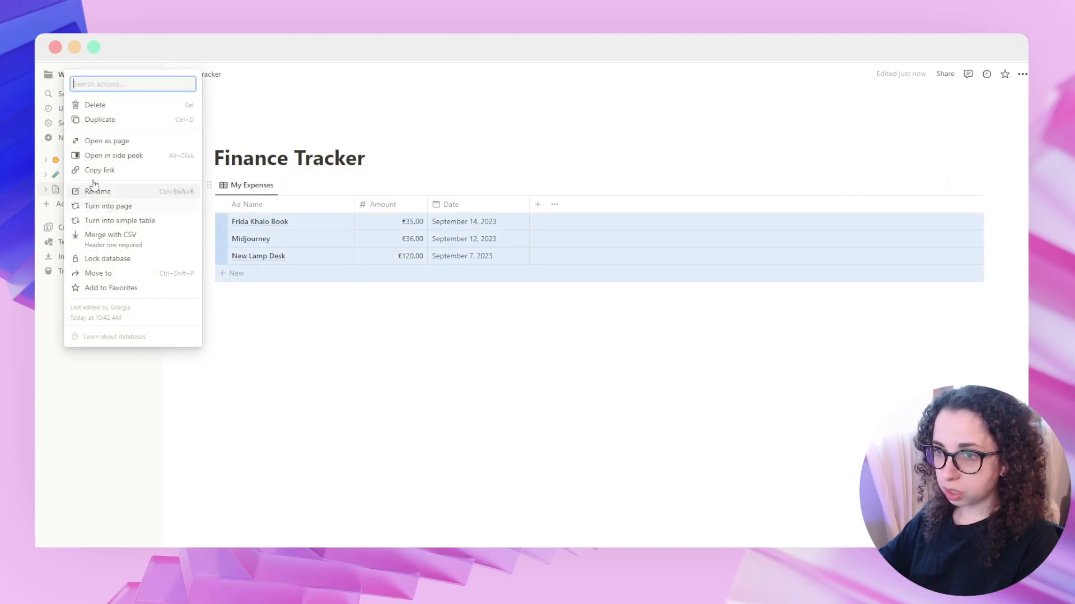
left_click(101, 121)
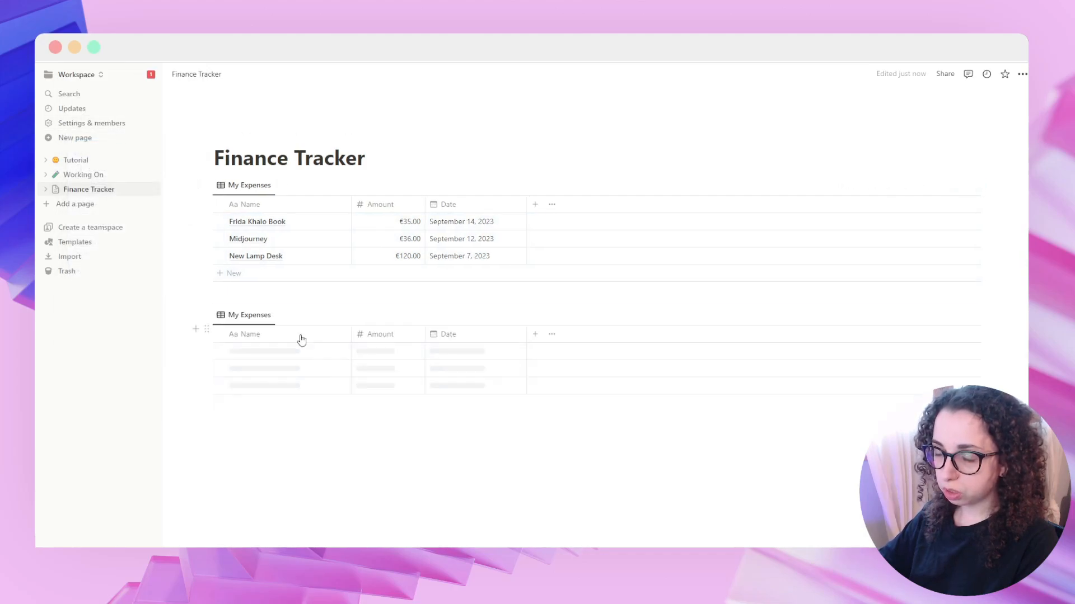
Step: Show the duplicated database's title and rename the database to Incomes
left_click(253, 316)
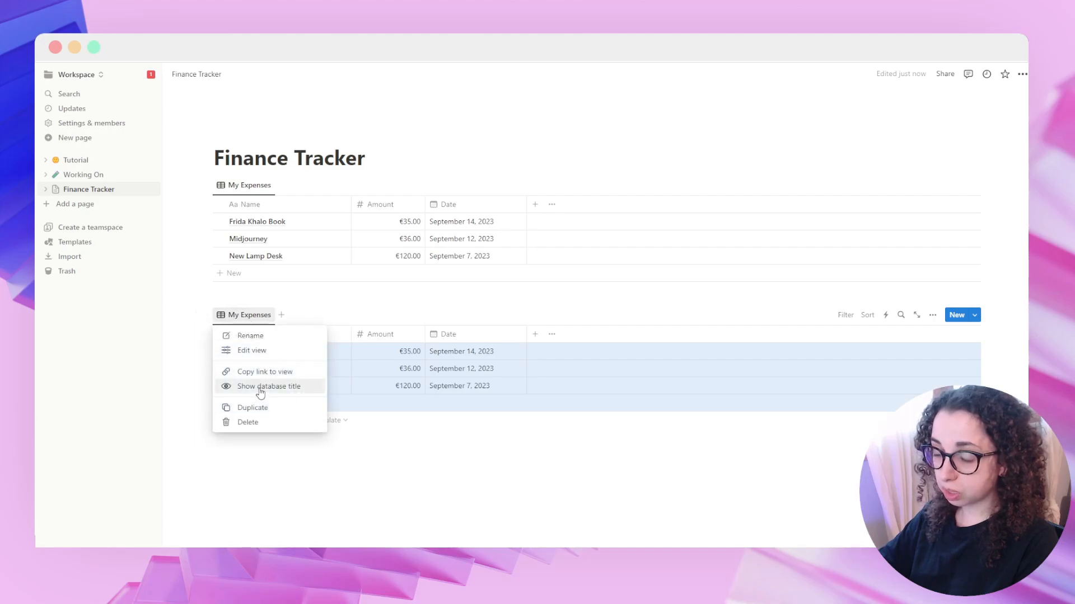
left_click(261, 392)
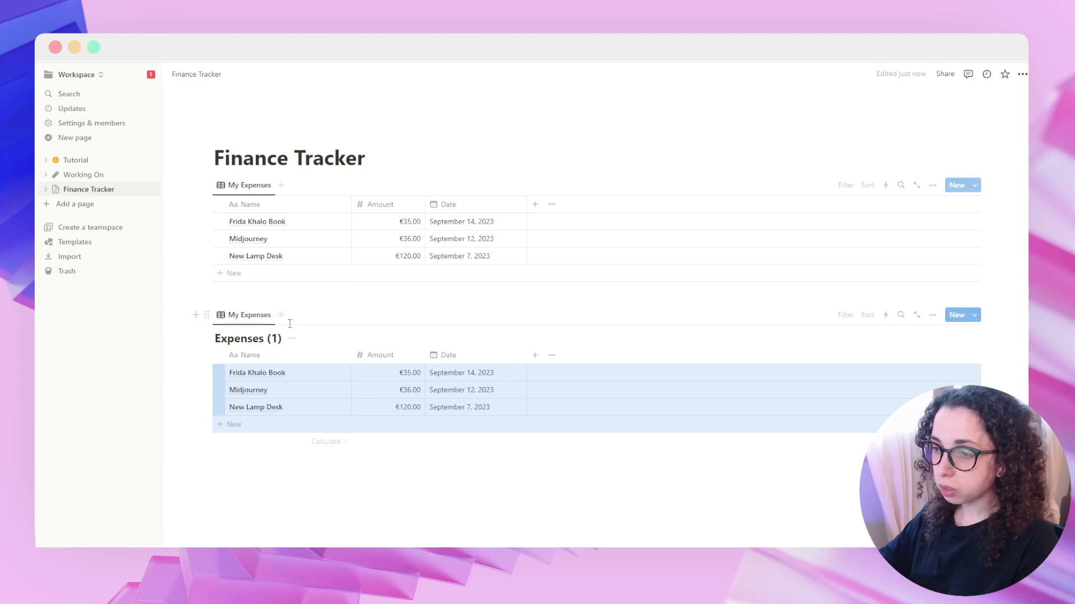
left_click(283, 338)
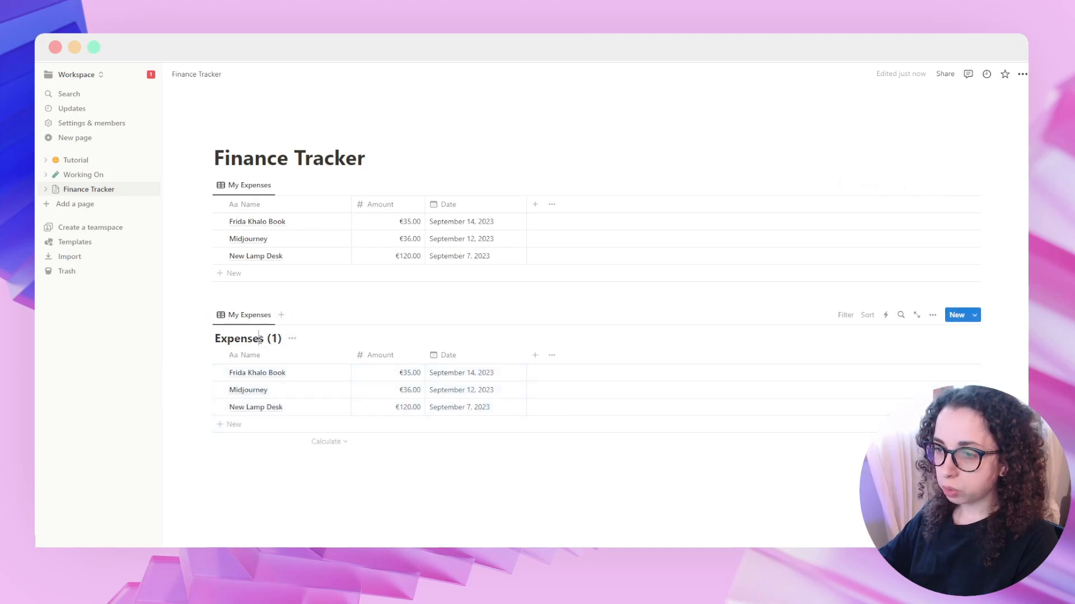
left_click_drag(199, 345, 283, 339)
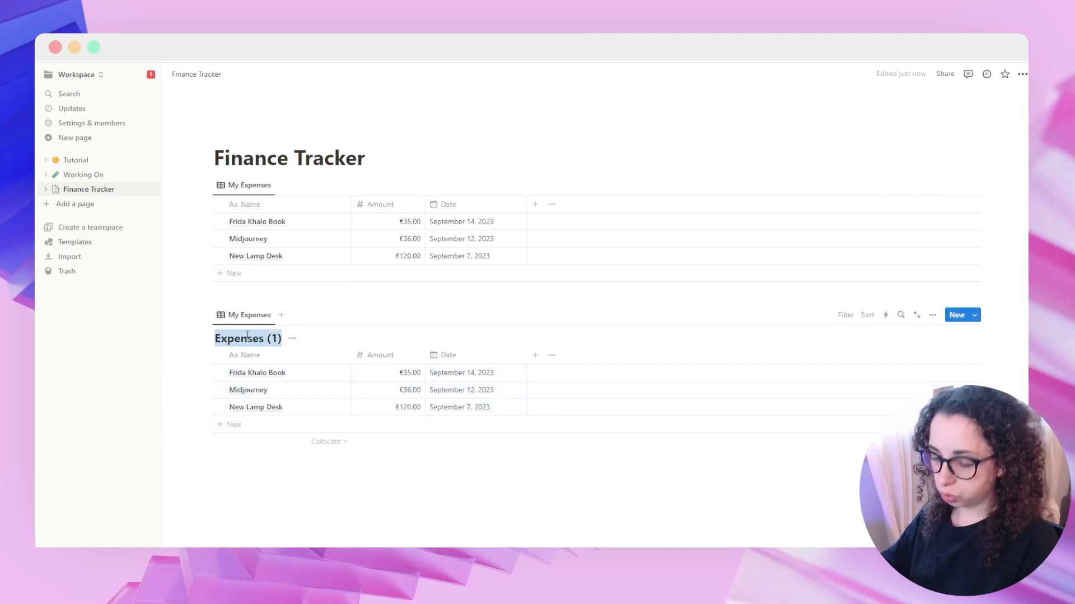
type("Incomes")
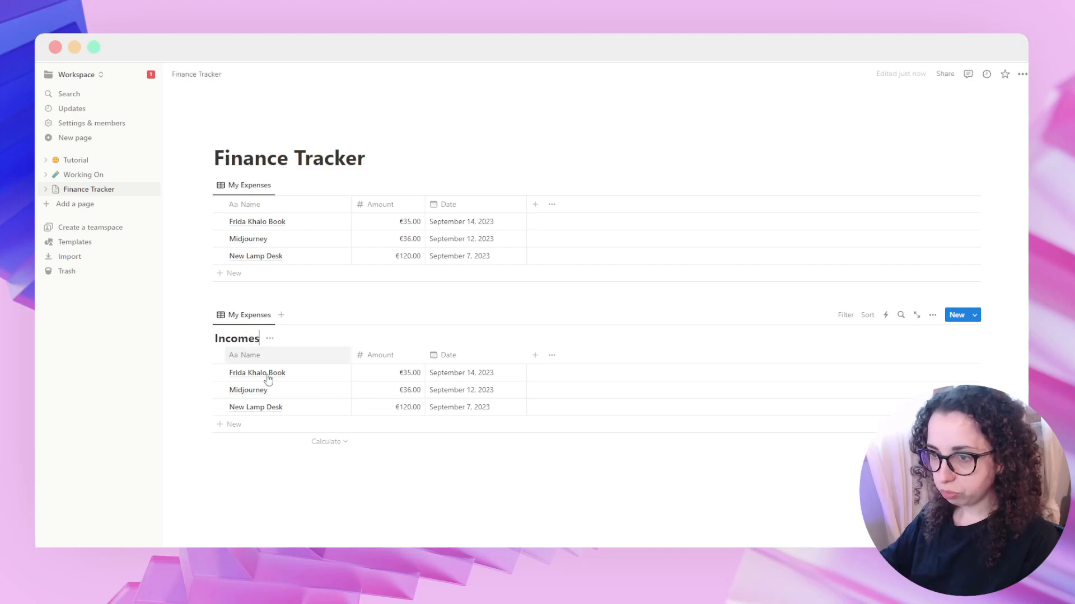
Step: Rename the Incomes database's table view to My Income
left_click(243, 318)
left_click(249, 350)
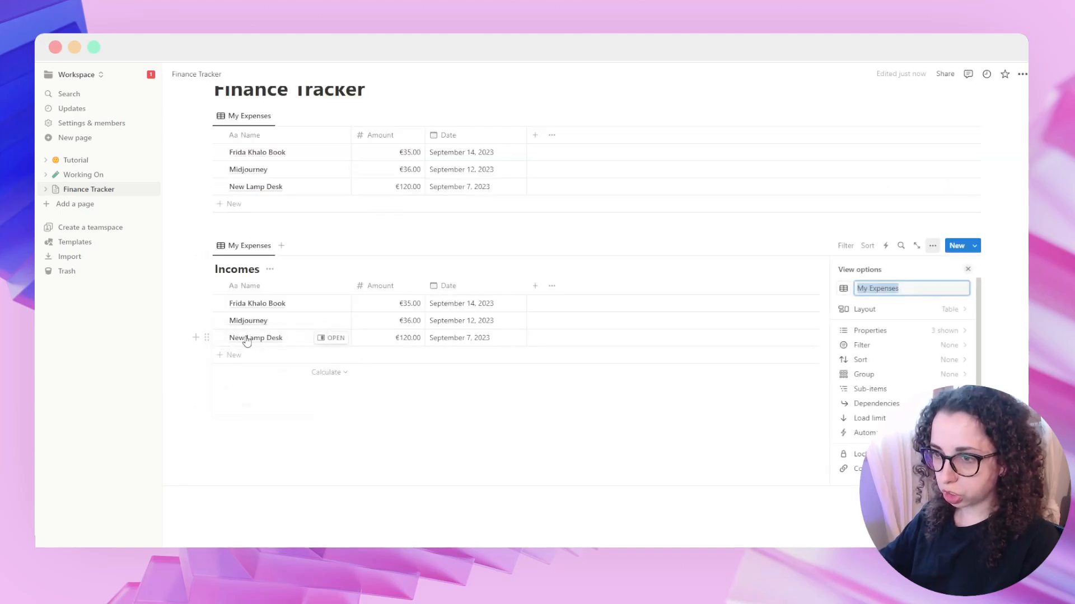
type("My Income")
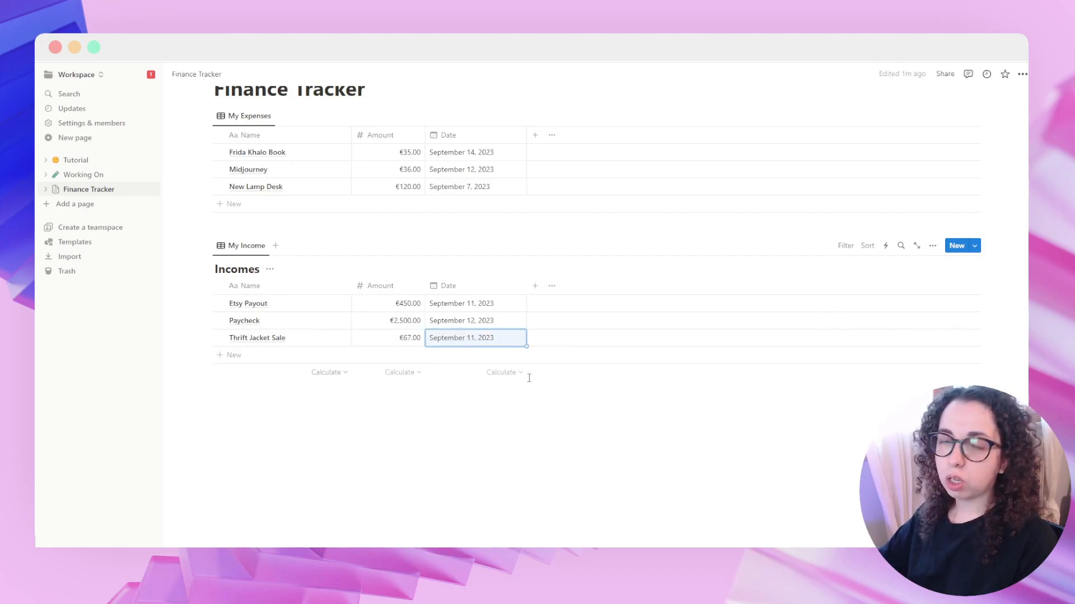
Step: Hide the Incomes database title and move the My Income table above the My Expenses table
left_click(270, 270)
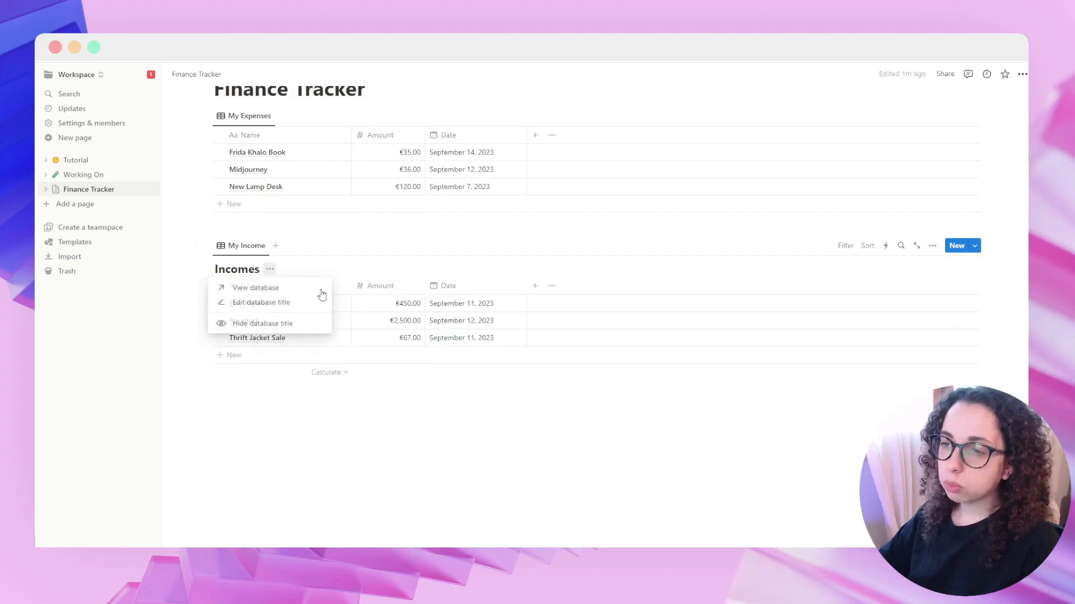
left_click(292, 329)
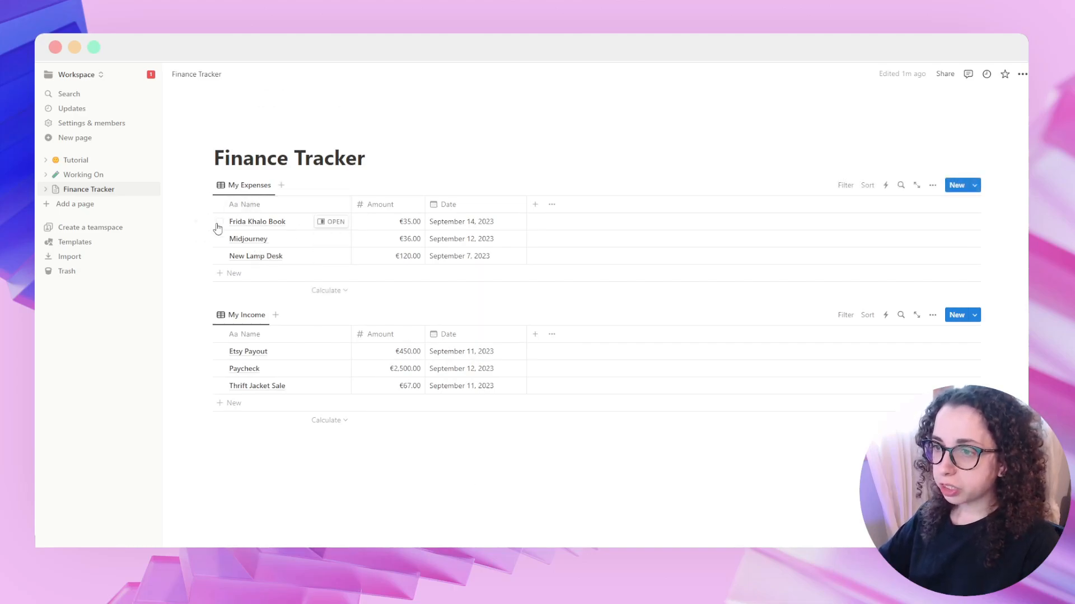
left_click_drag(207, 316, 261, 172)
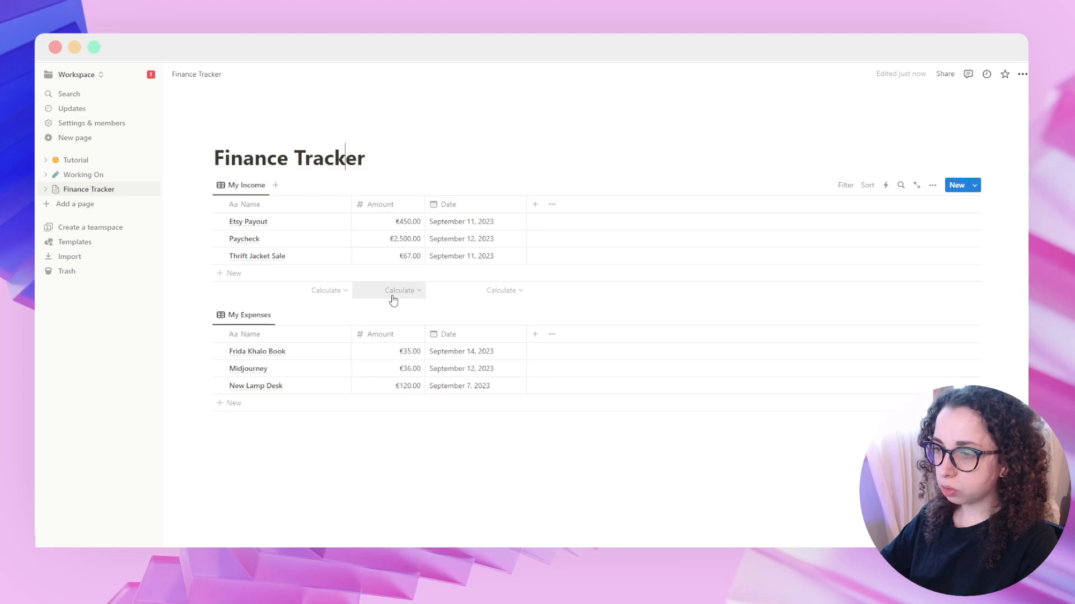
Step: Add a Sum calculation under the Amount column of both the My Income and My Expenses tables
left_click(397, 299)
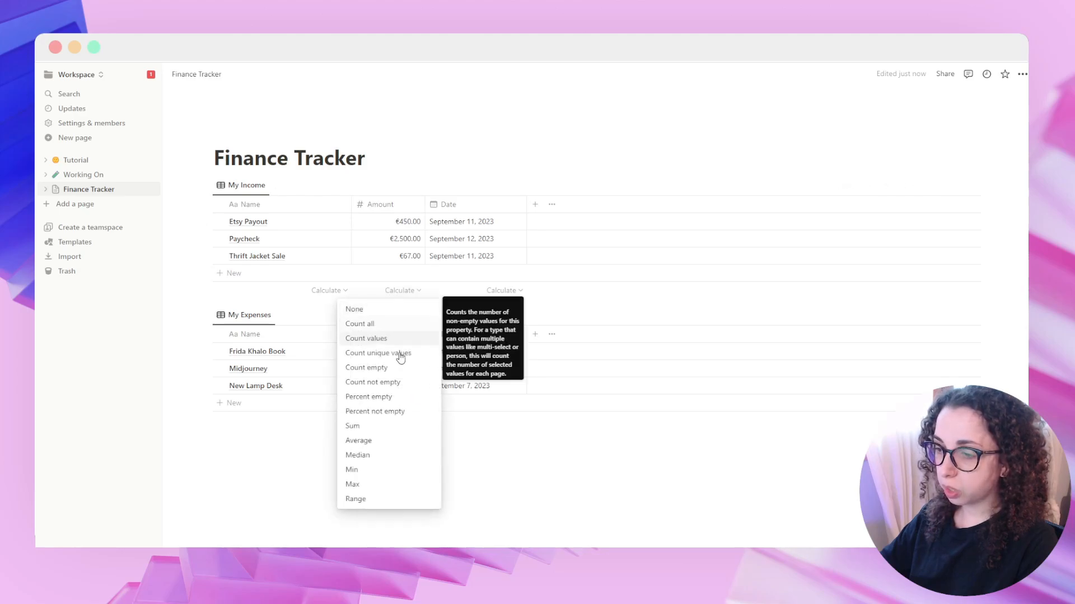
left_click(383, 431)
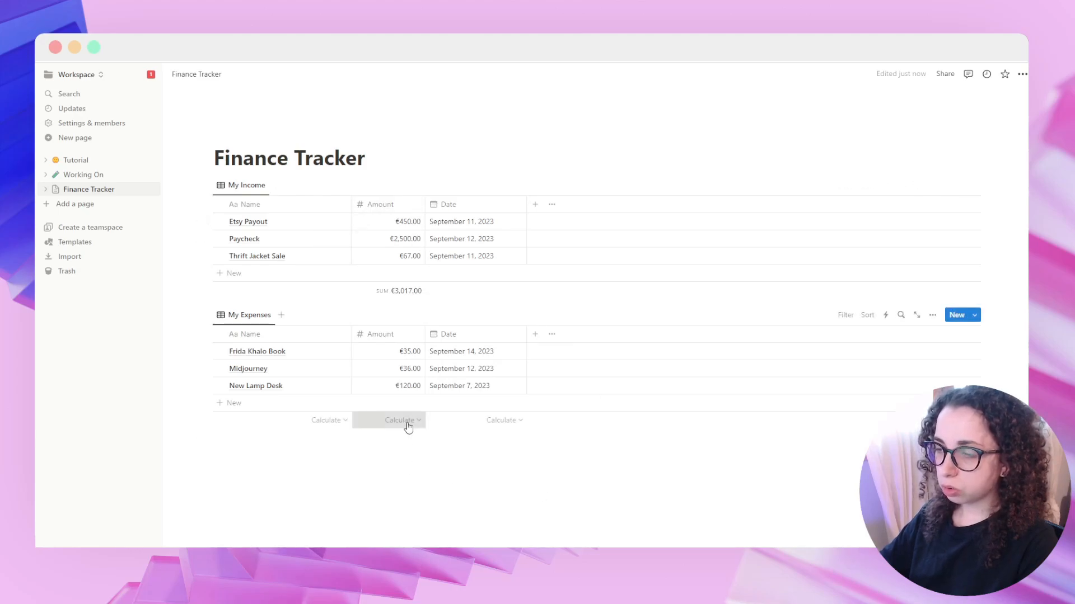
left_click(407, 423)
left_click(389, 334)
left_click(518, 469)
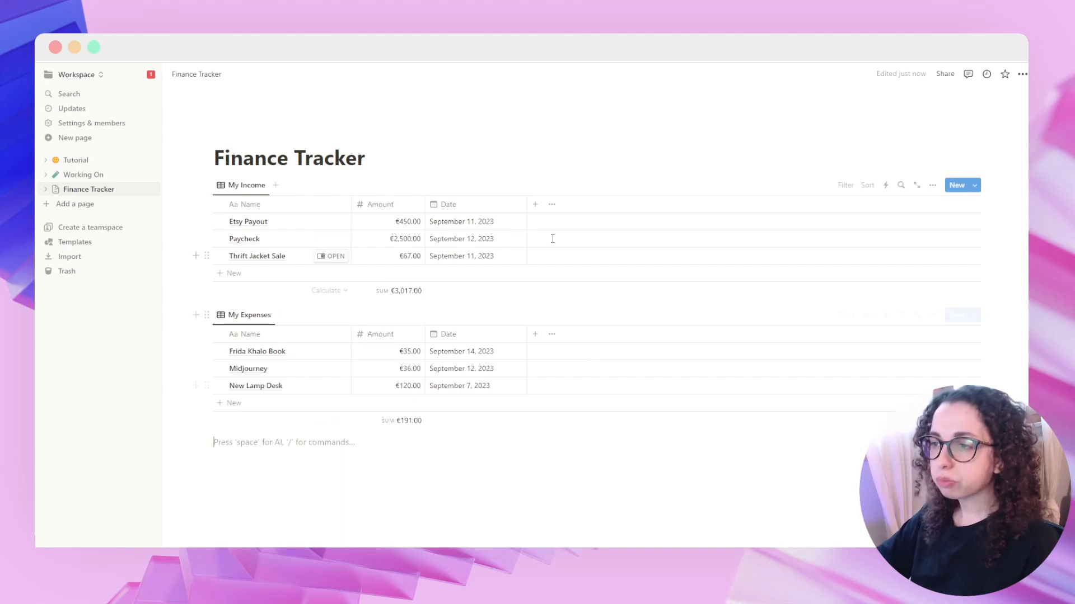
Step: Insert a new inline database directly below the Finance Tracker page title and name it Account
left_click(412, 170)
key("Return")
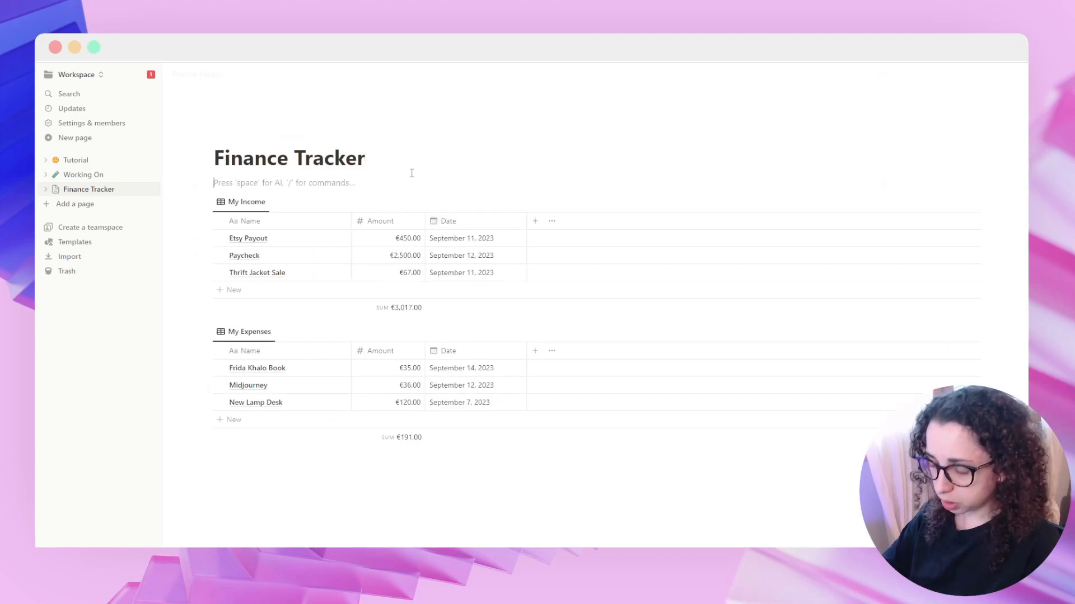
type("/data")
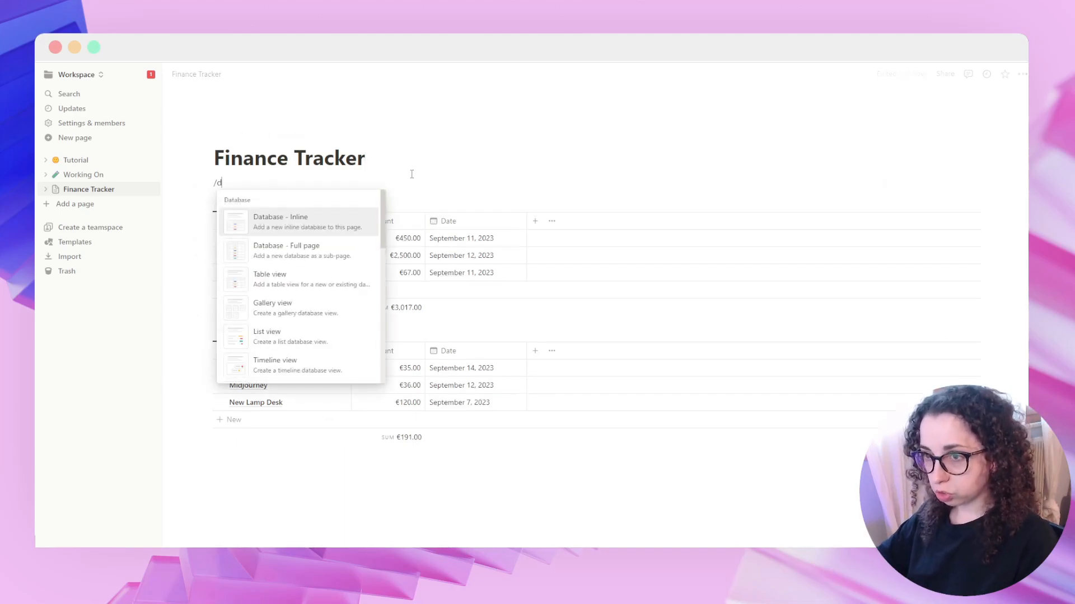
left_click(307, 226)
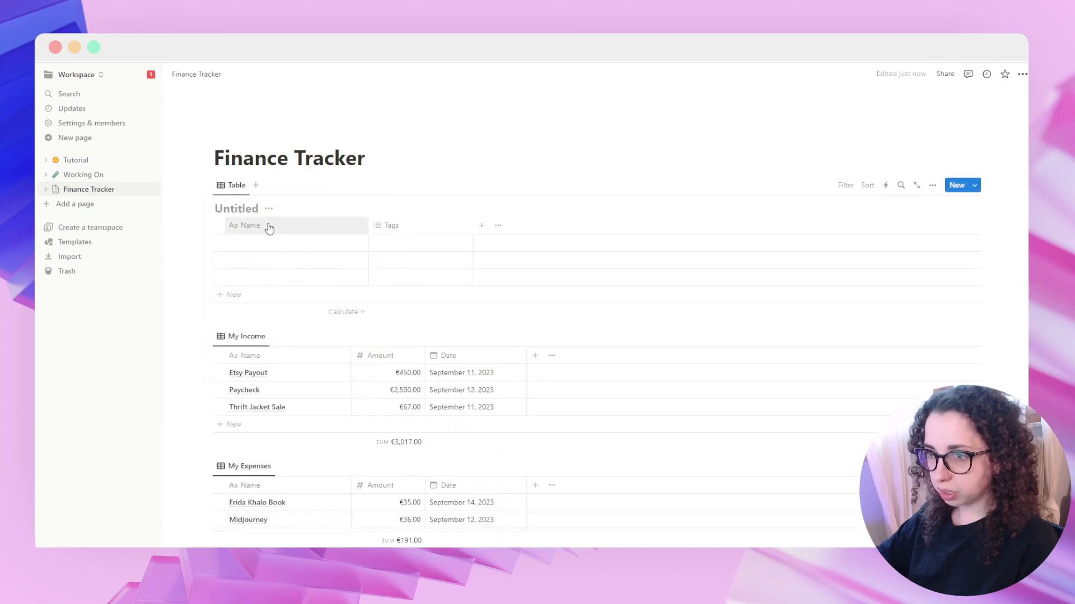
type("Account")
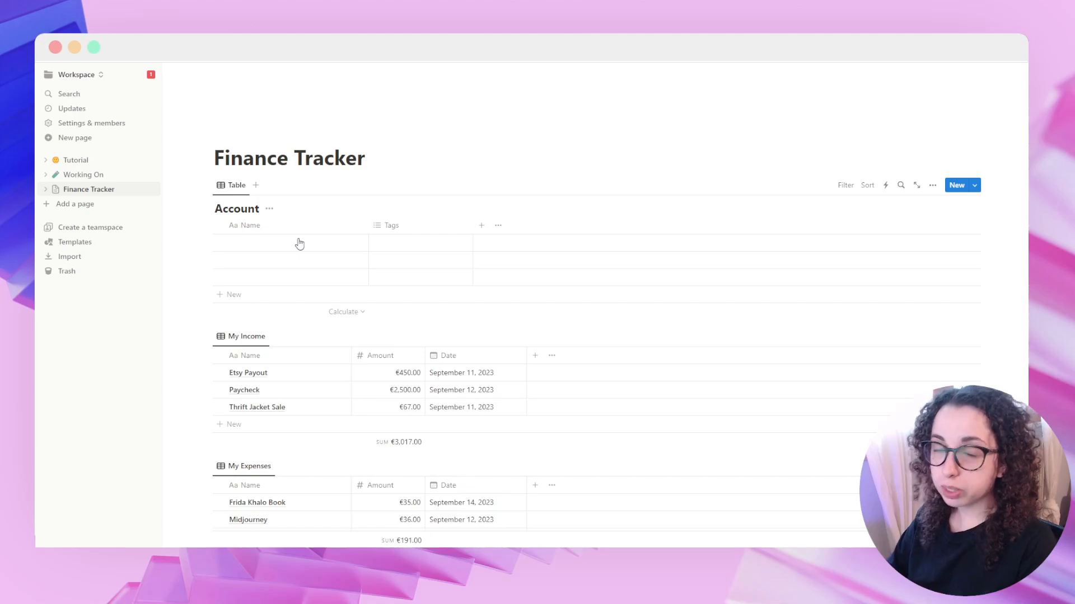
Step: Delete the Tags property from the Account database
left_click(440, 229)
left_click(439, 378)
left_click(561, 304)
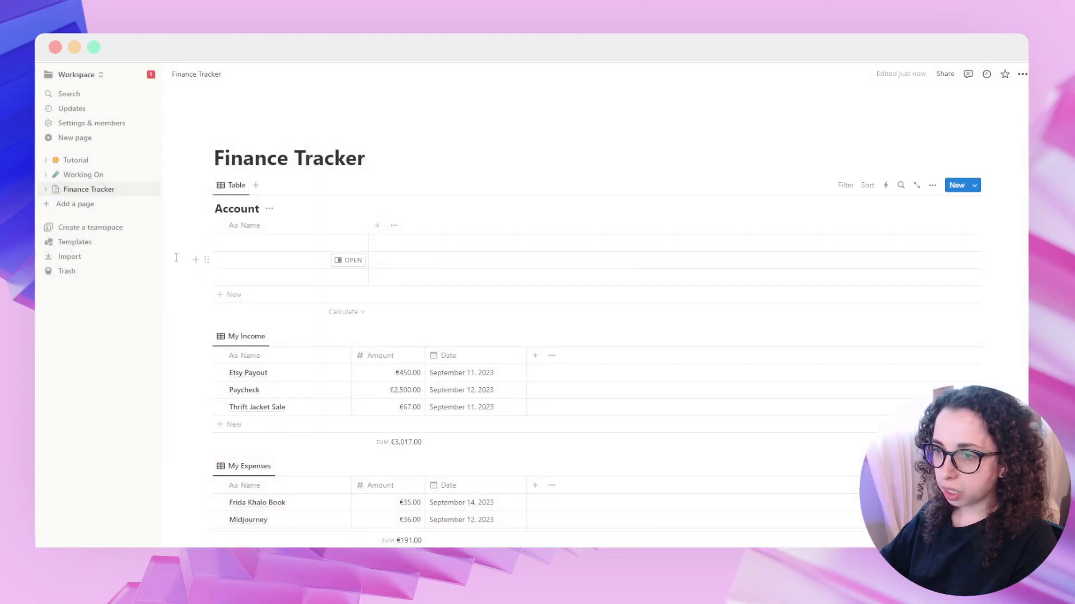
Step: Add a Number property named Starting Balance in Euro format to the Account database
left_click(378, 226)
scroll(923, 296, "down", 2)
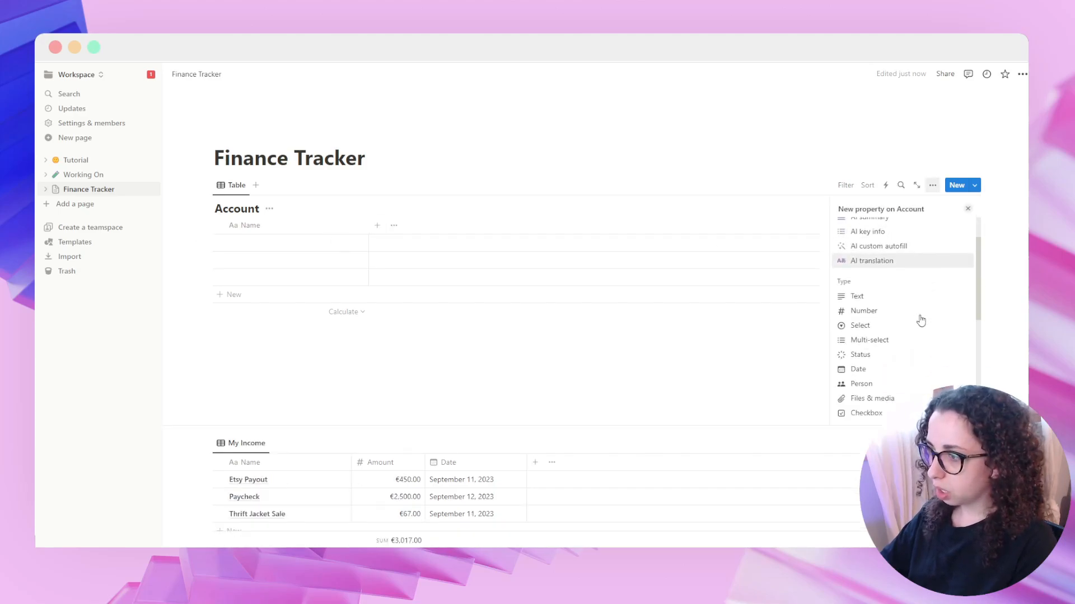
left_click(873, 313)
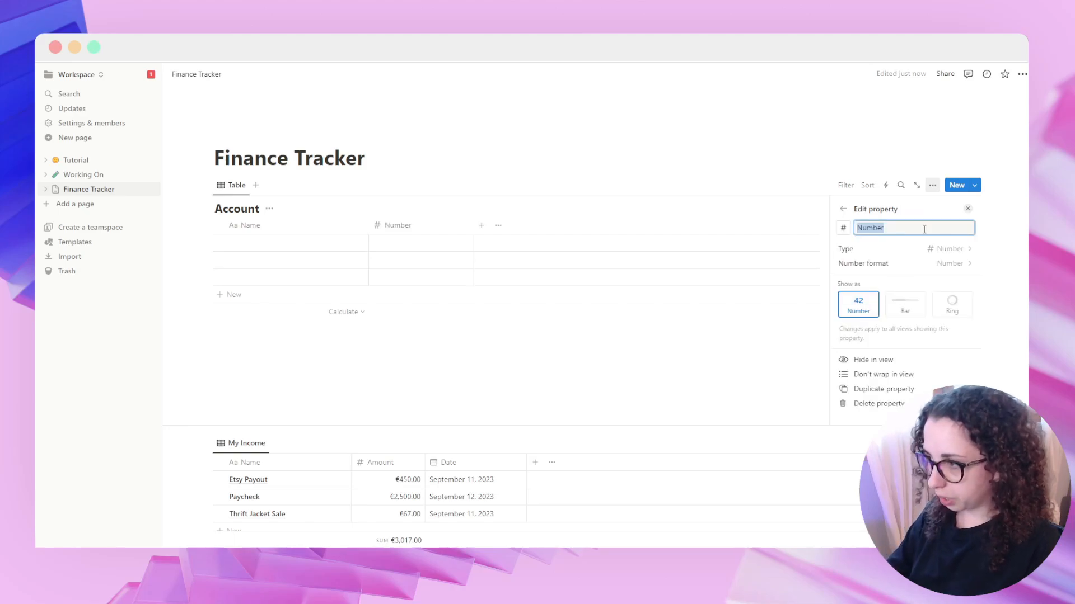
type("Starting")
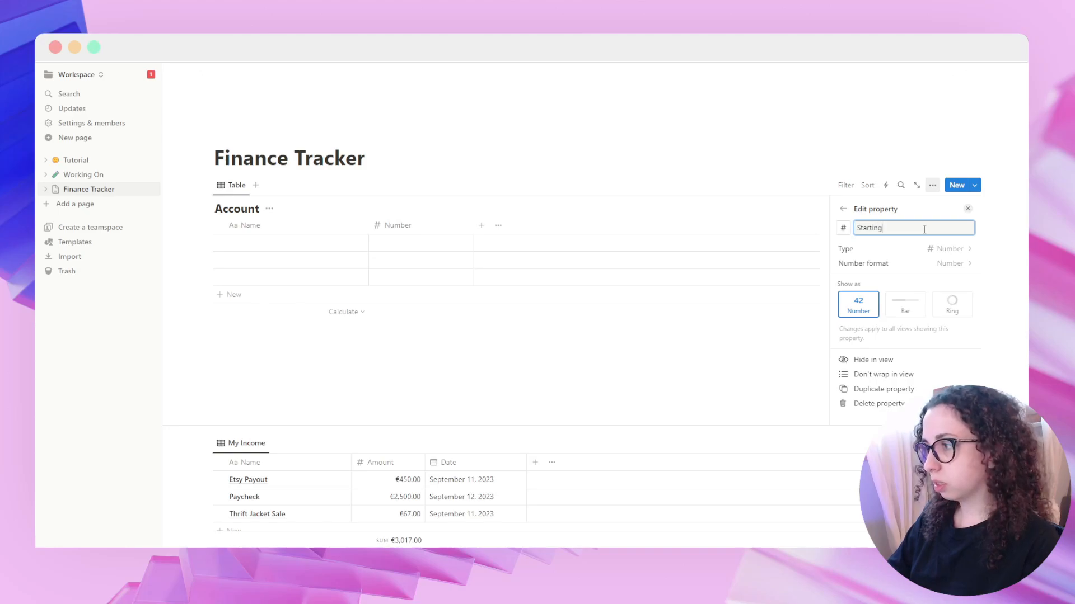
type(" Balance")
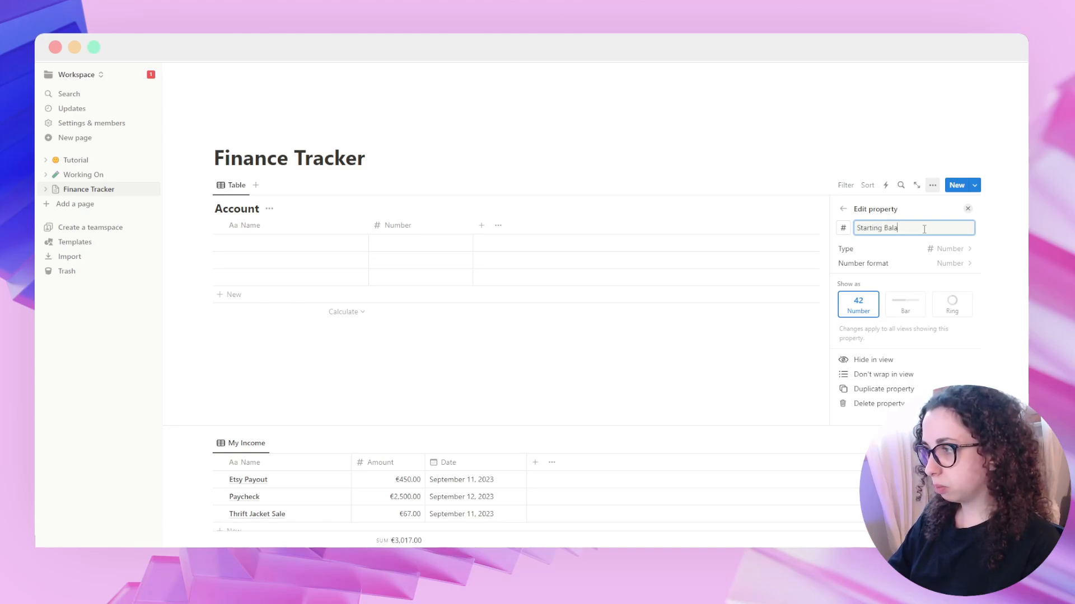
left_click(871, 268)
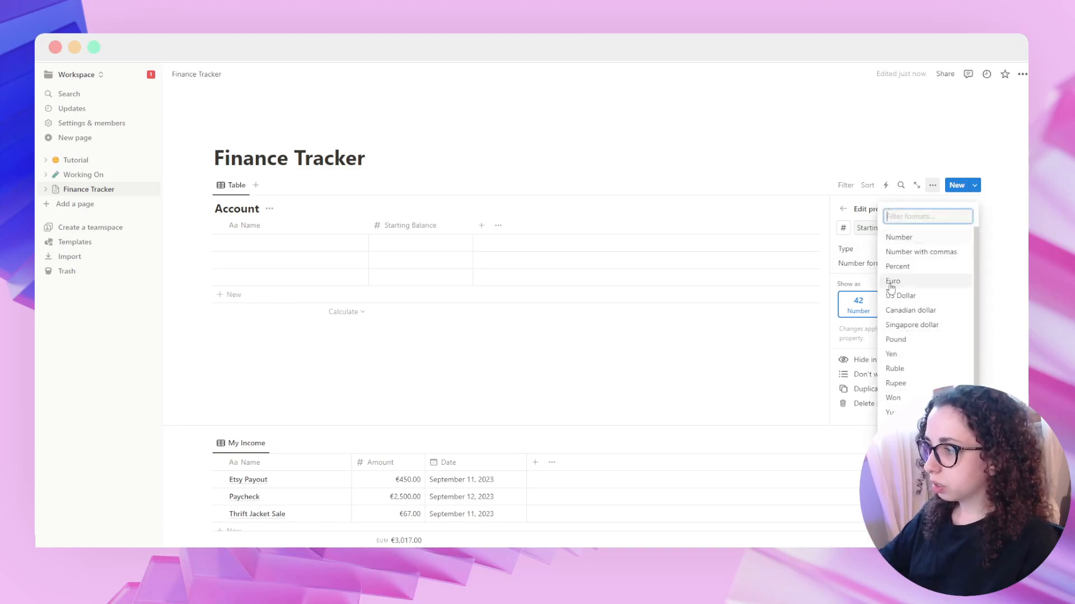
left_click(910, 285)
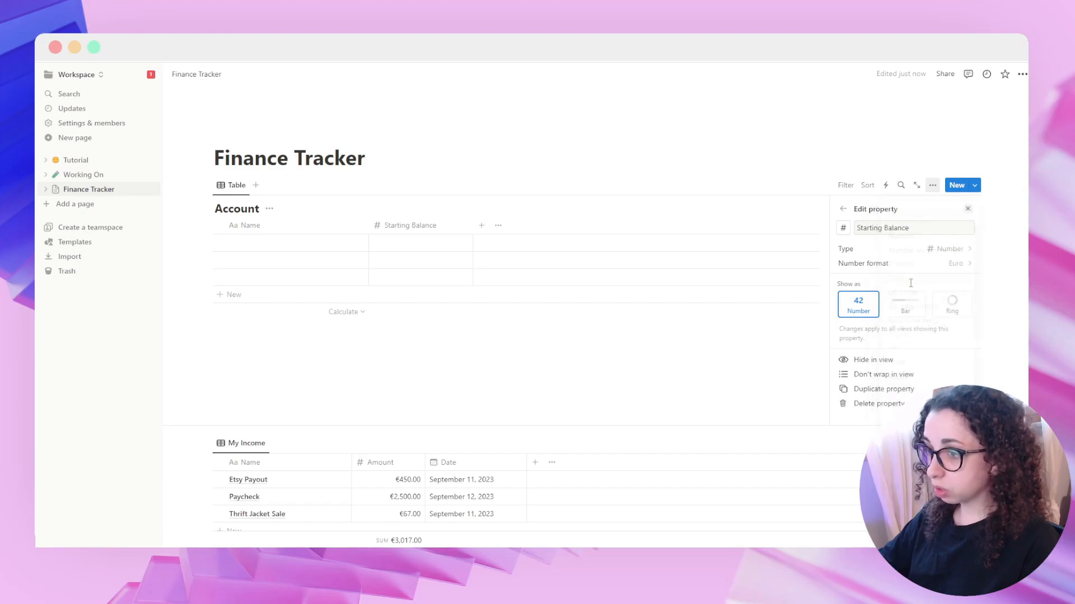
left_click(699, 374)
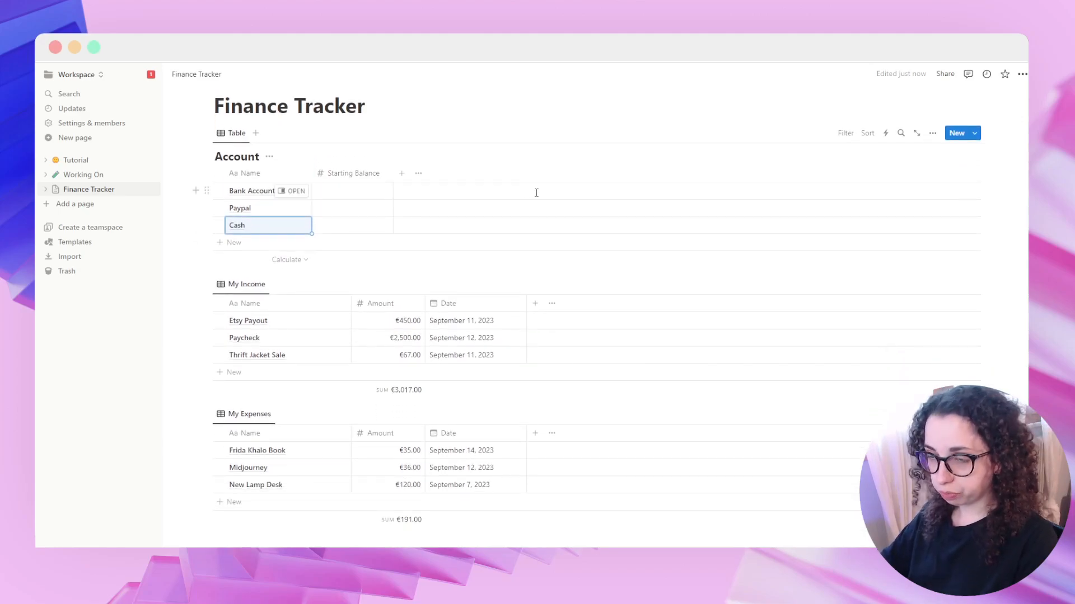
left_click(496, 104)
scroll(488, 231, "up", 1)
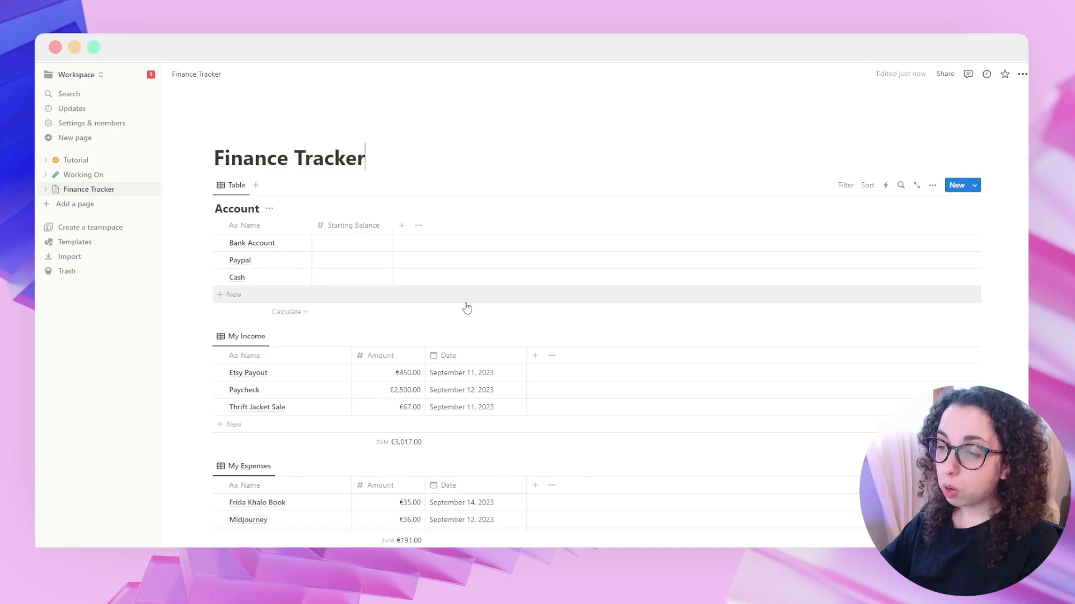
scroll(466, 308, "down", 1)
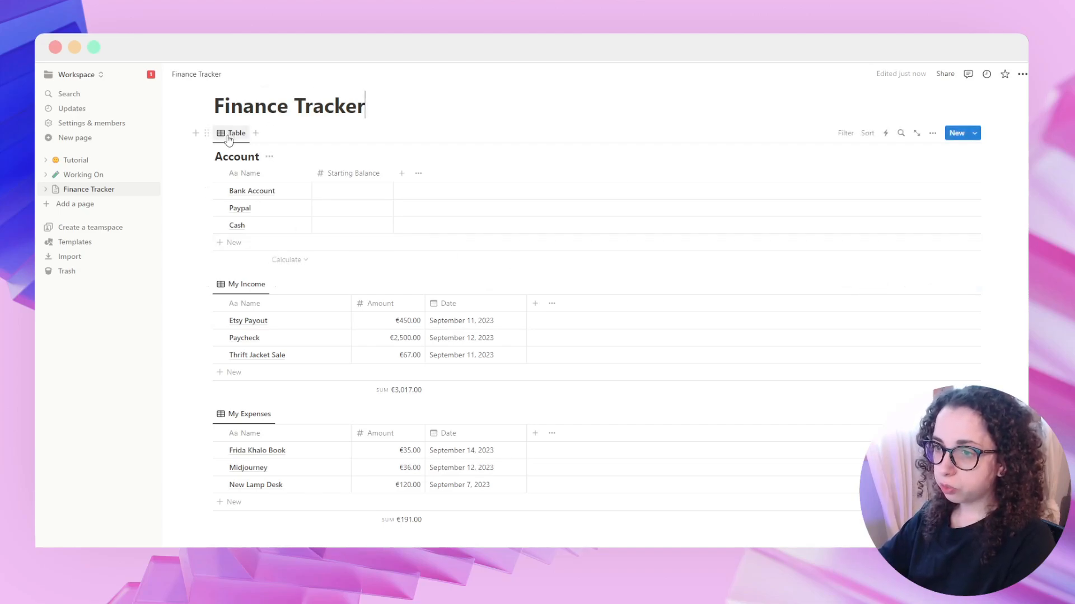
Step: Set up a new Relation property on the Account database that is related to the Incomes database
left_click(402, 174)
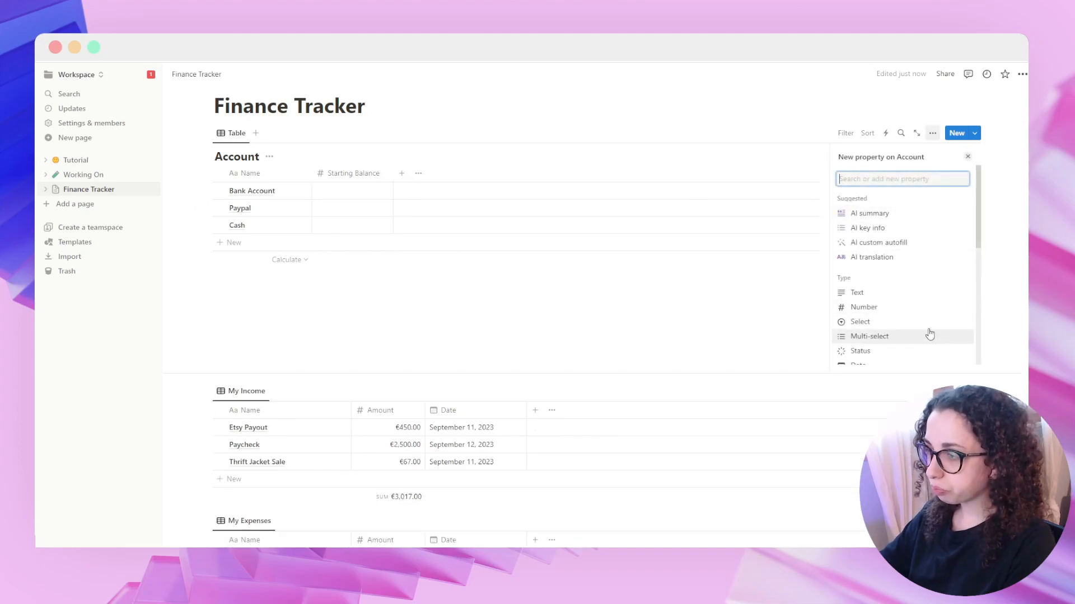
scroll(925, 333, "down", 5)
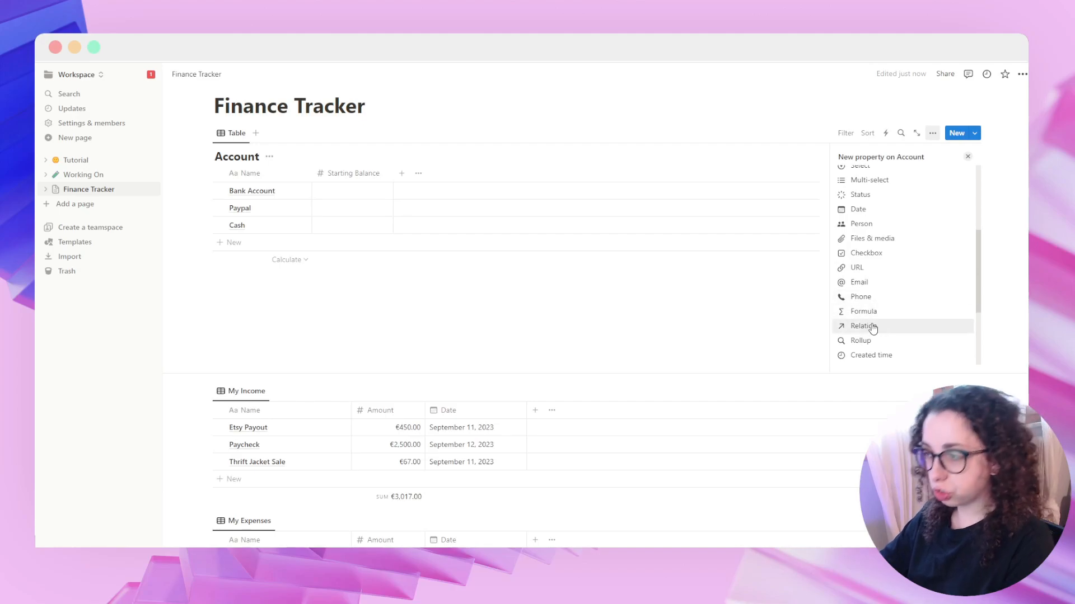
left_click(864, 328)
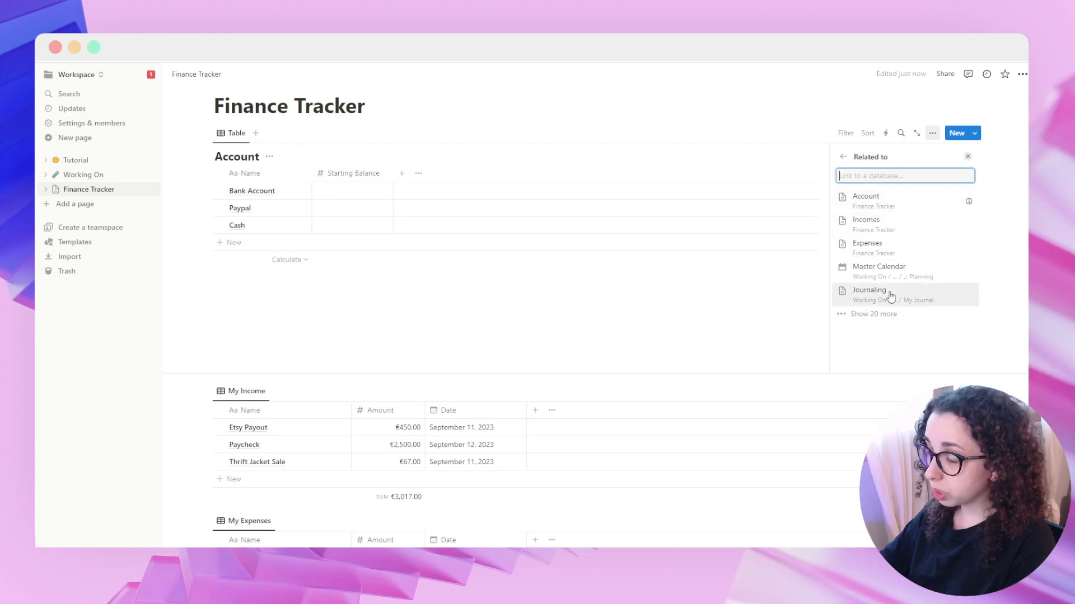
mouse_move(970, 208)
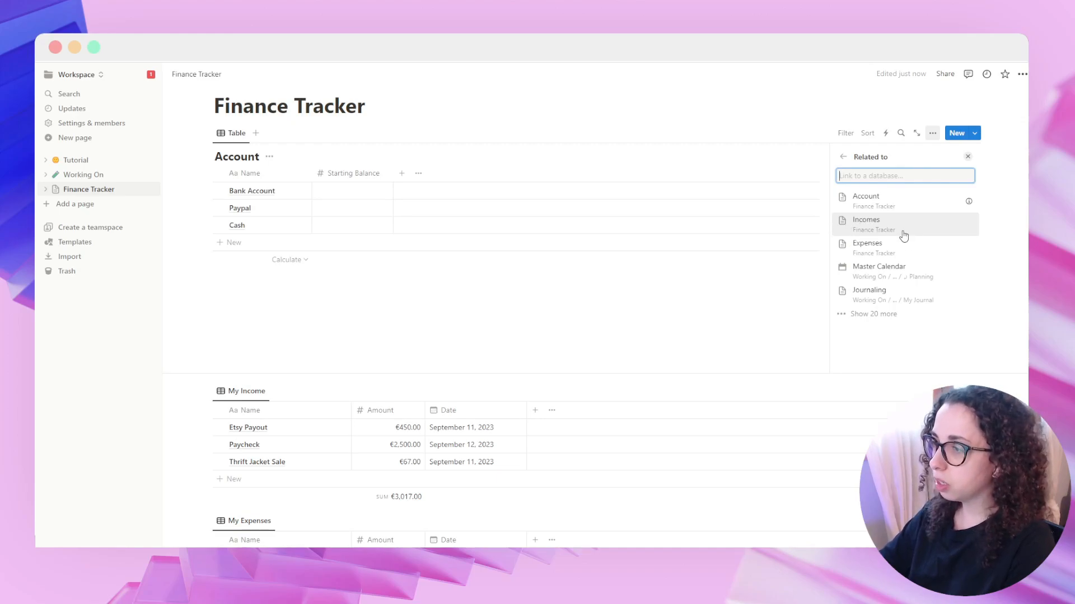
left_click(880, 232)
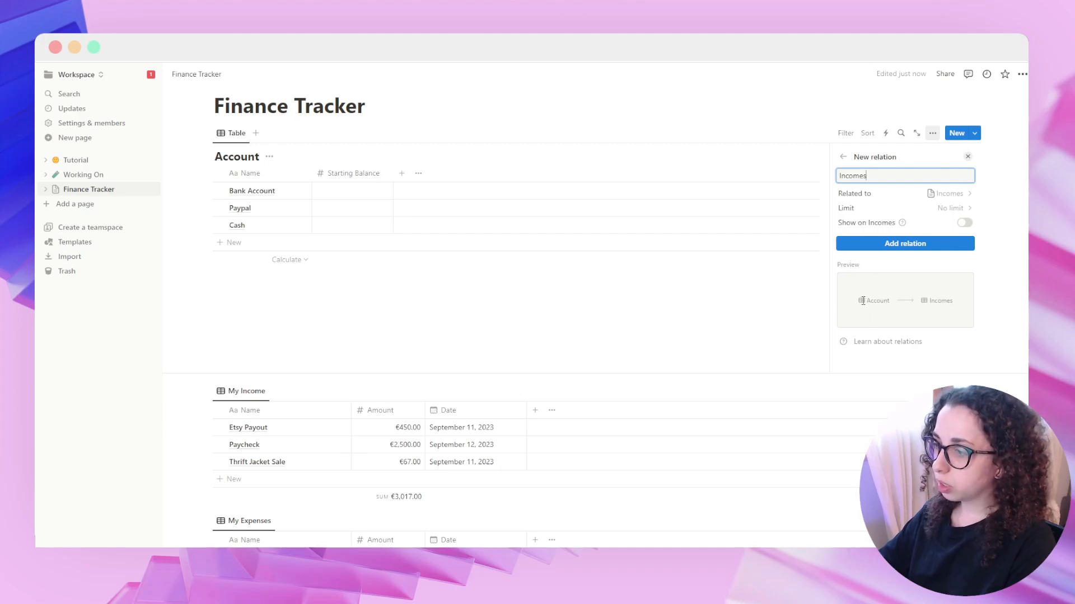
Step: Make the relation two-way by enabling Show on Incomes, and add it to the Account database
left_click_drag(862, 299, 896, 300)
left_click(897, 300)
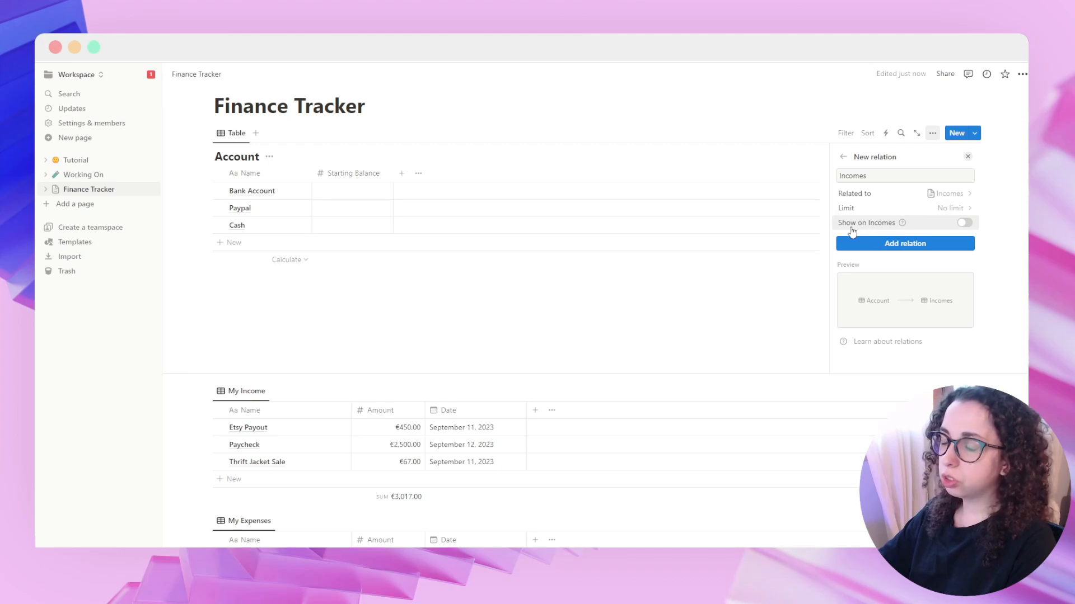
left_click(964, 223)
scroll(904, 352, "down", 1)
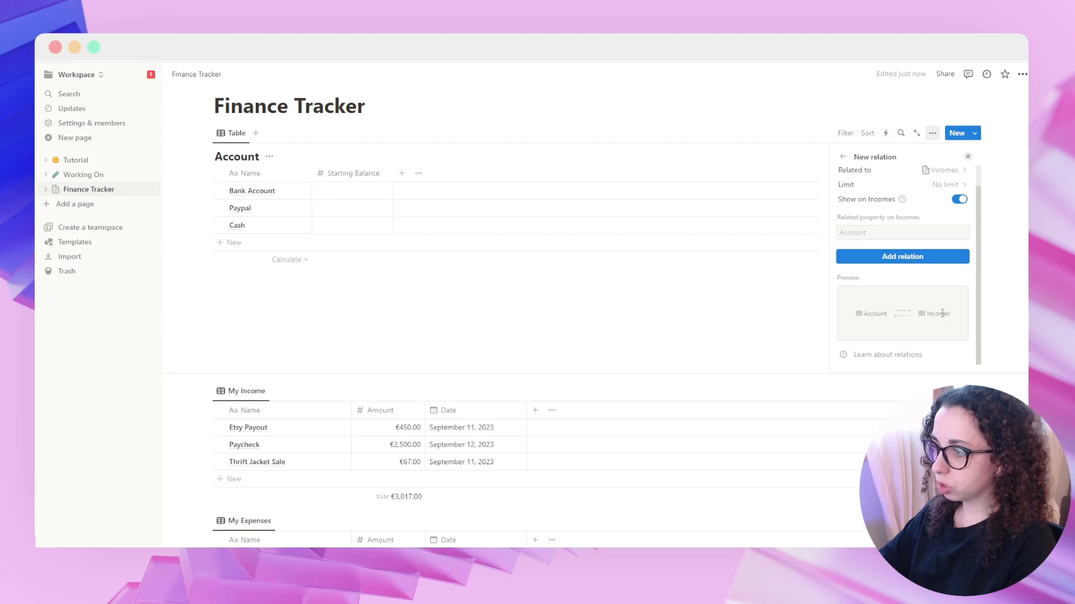
left_click(906, 258)
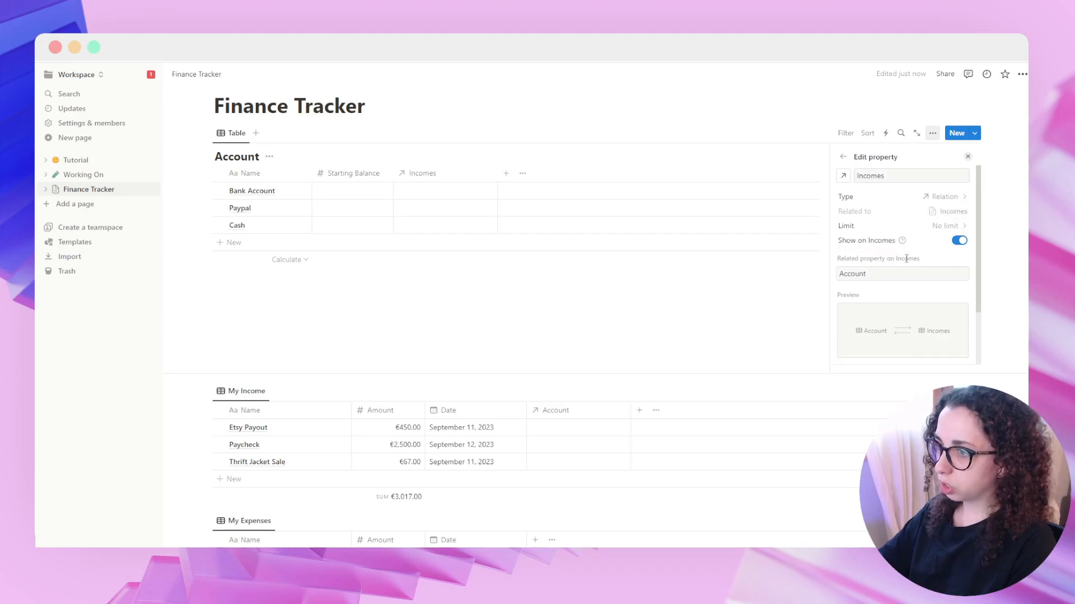
Step: Link the Etsy Payout entry in My Income to Bank Account through its Account relation
left_click(752, 290)
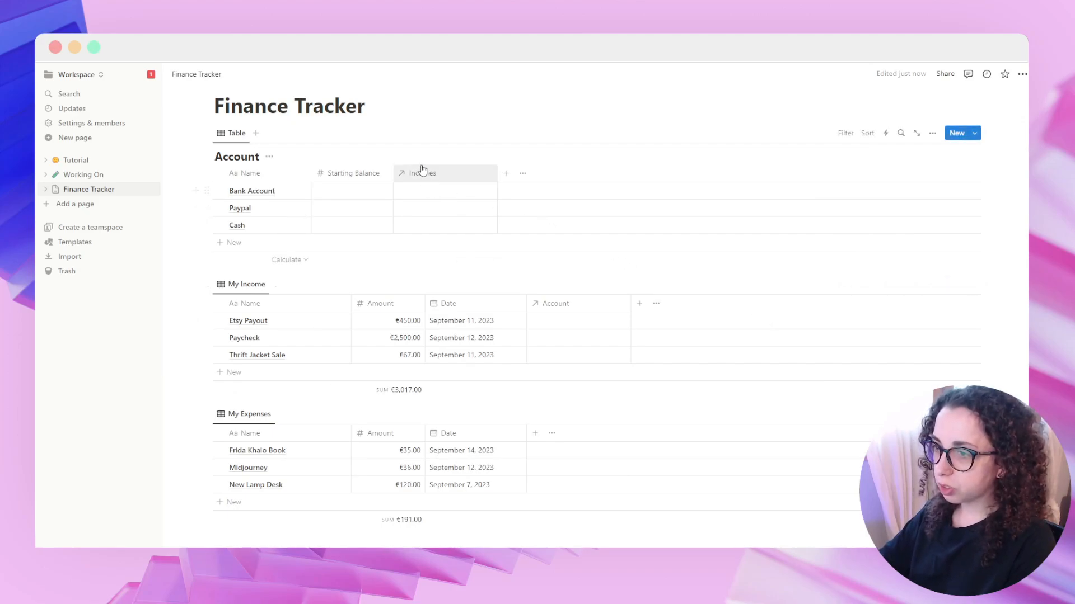
scroll(549, 330, "down", 3)
scroll(554, 334, "up", 4)
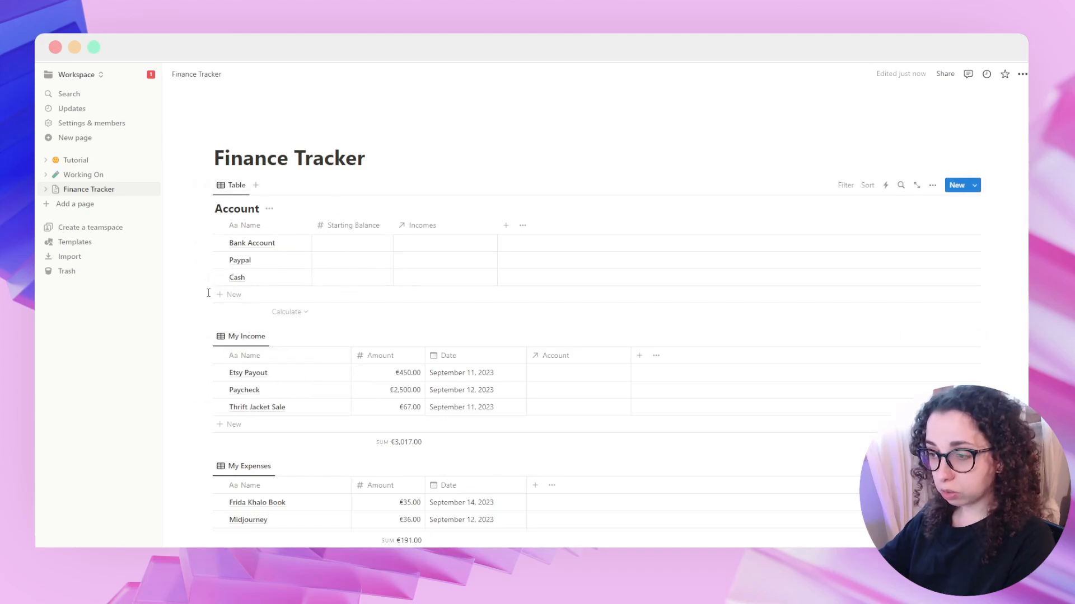
scroll(368, 319, "down", 2)
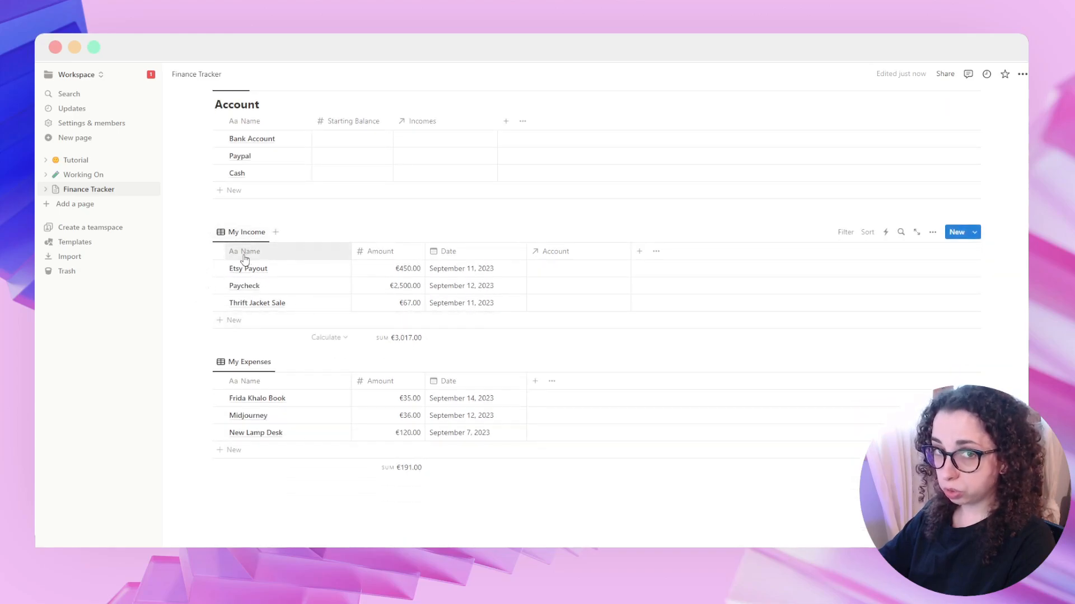
left_click(564, 272)
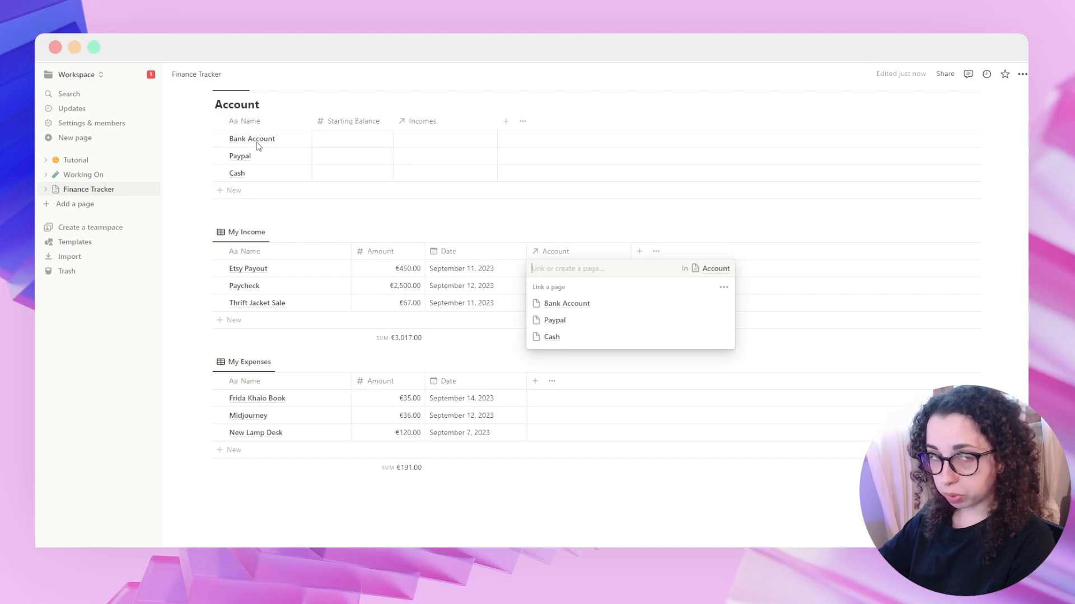
key("Escape")
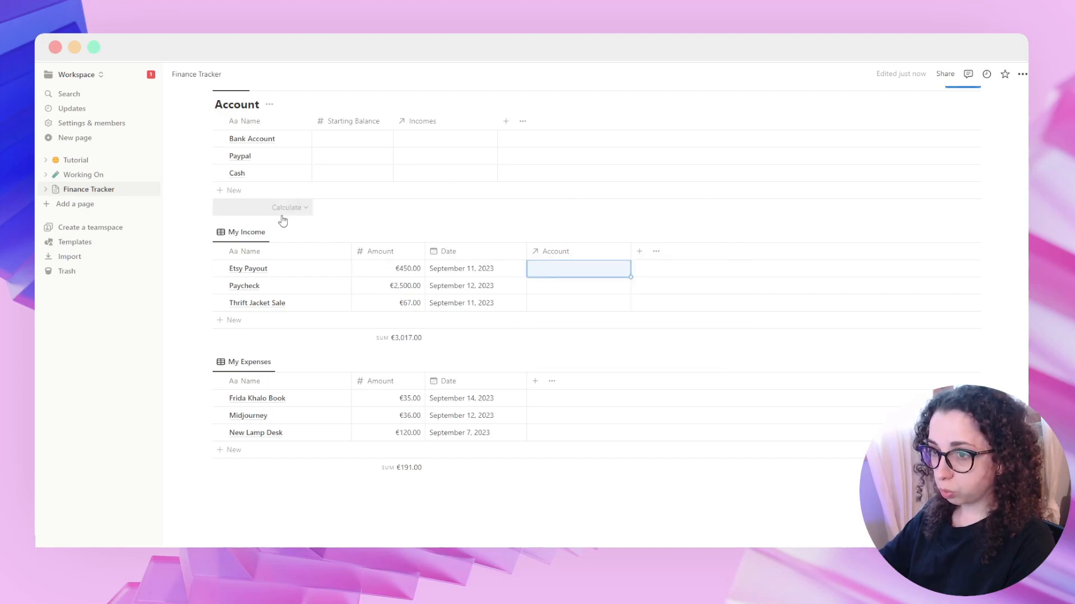
left_click(571, 270)
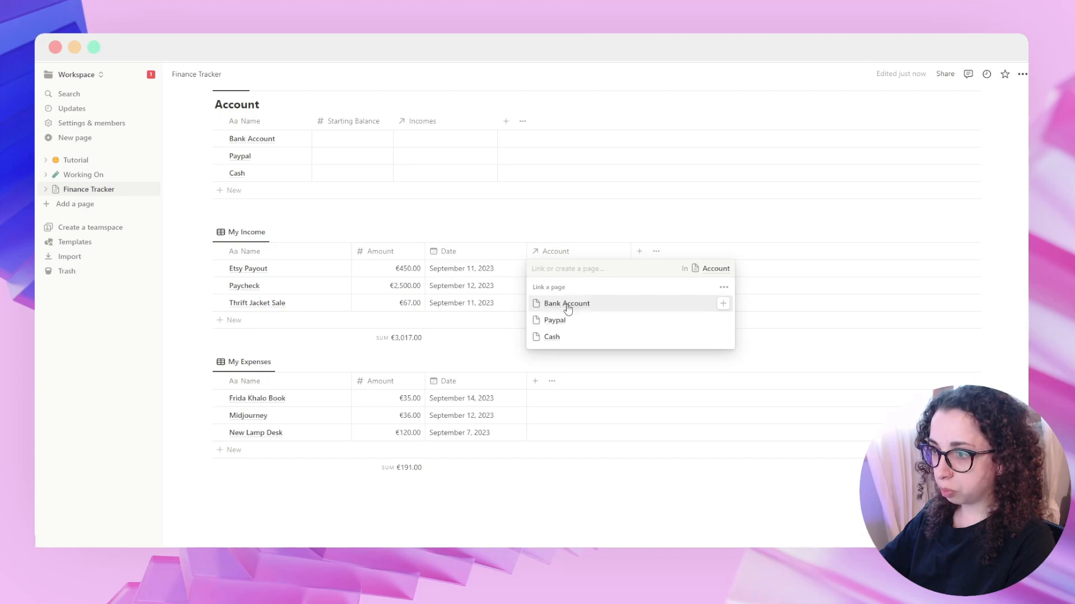
left_click(567, 307)
left_click(604, 235)
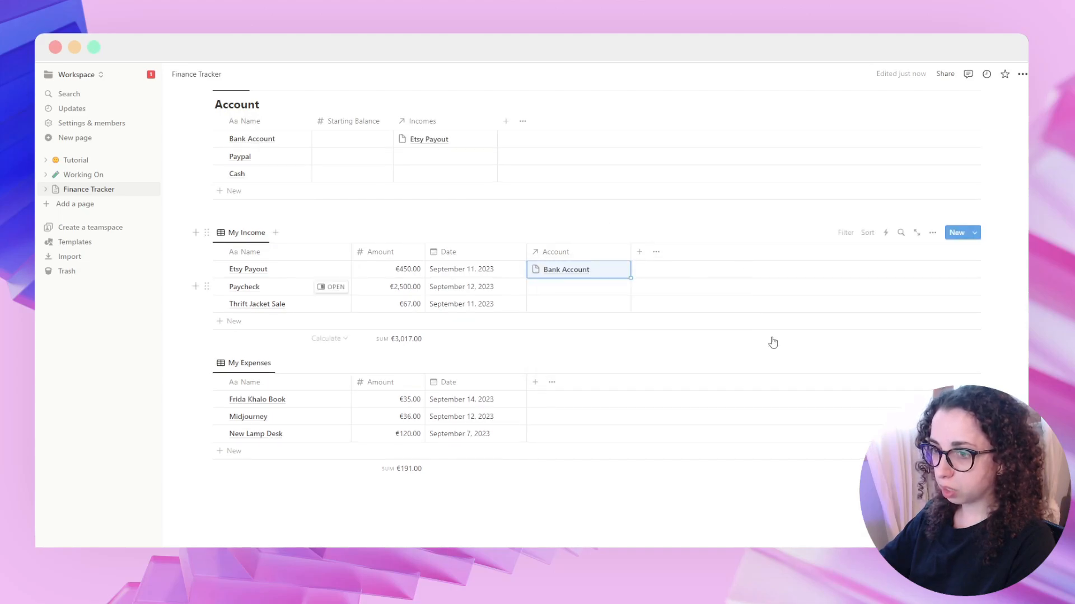
Step: Link the Paycheck and Thrift Jacket Sale incomes to Bank Account in the Account relation
left_click(565, 292)
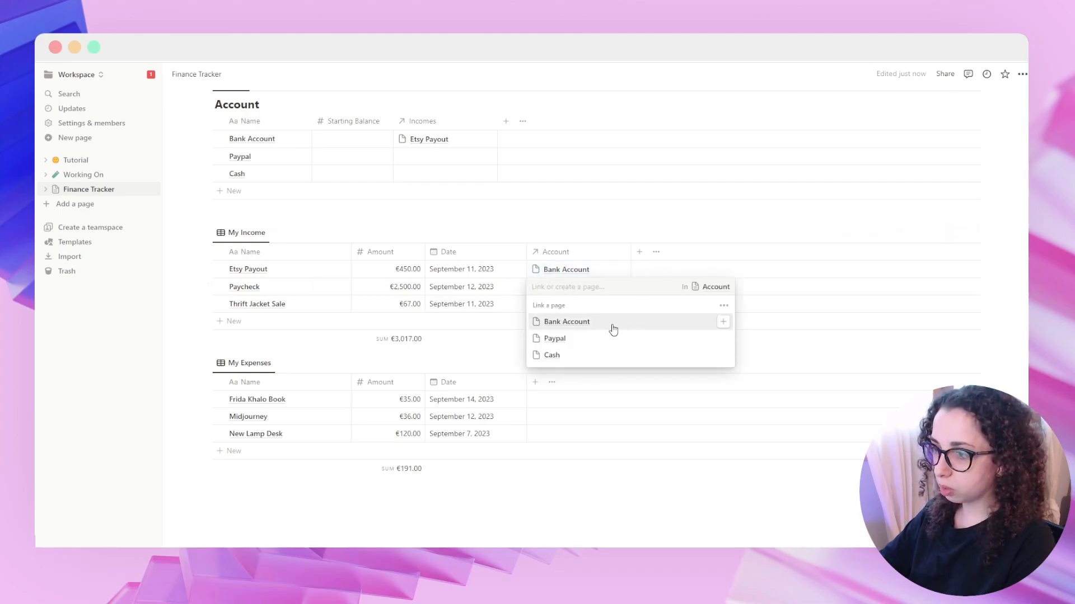
left_click(612, 329)
key("Escape")
left_click(567, 307)
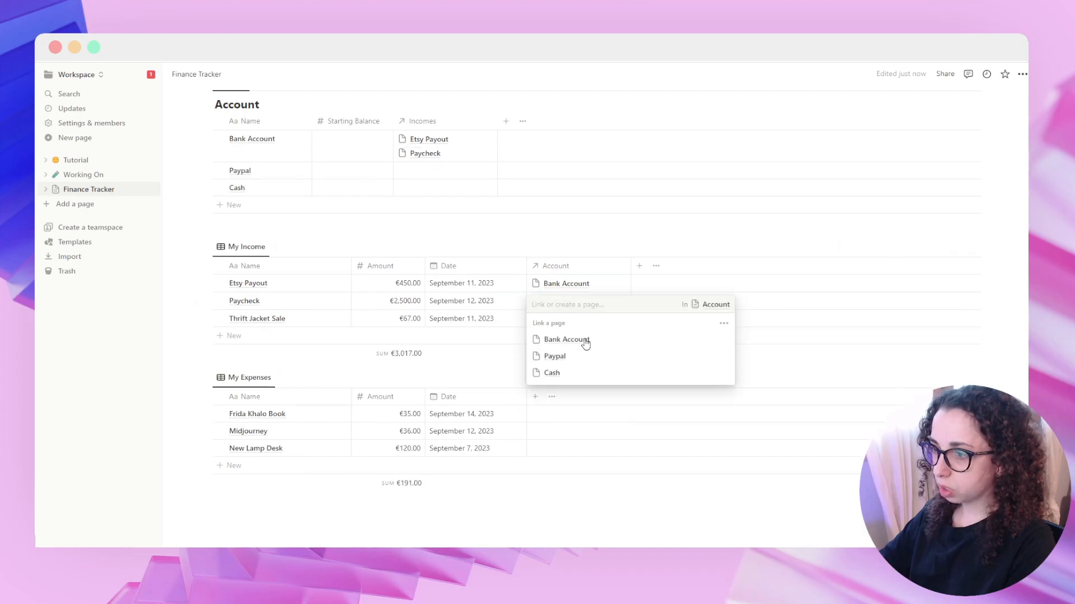
left_click(582, 342)
key("Escape")
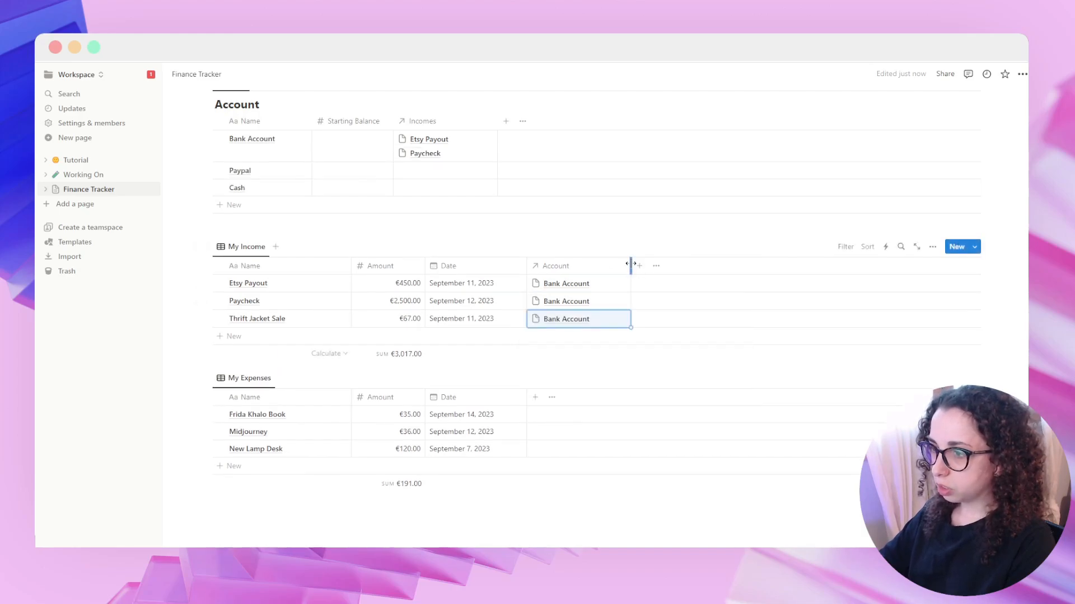
Step: Narrow the Account column in My Income and widen the Incomes column in the Account database to fit its entries on one line
left_click_drag(630, 263, 607, 264)
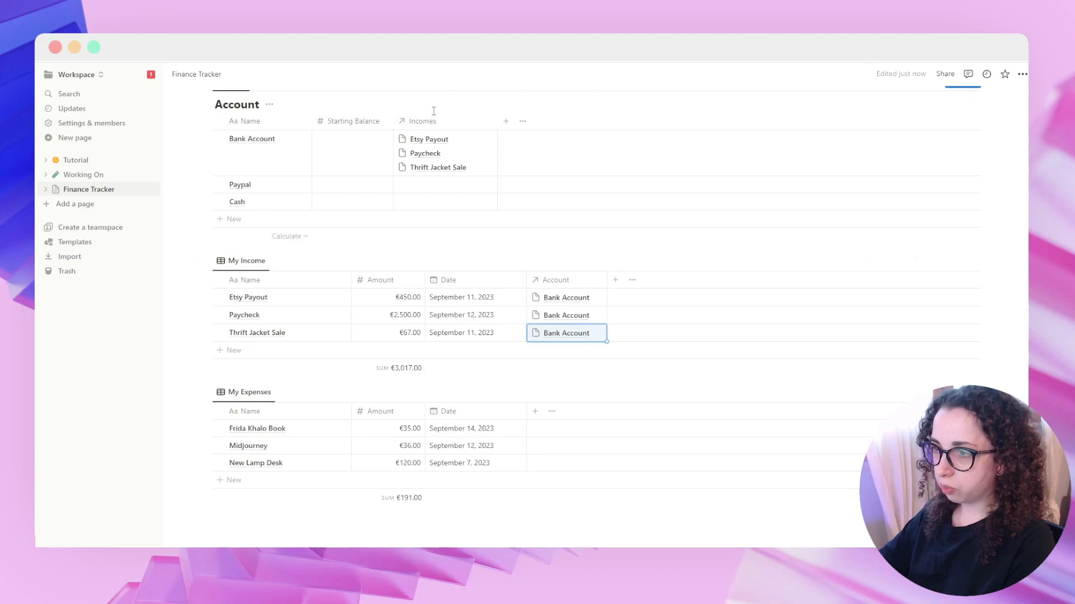
scroll(240, 176, "up", 3)
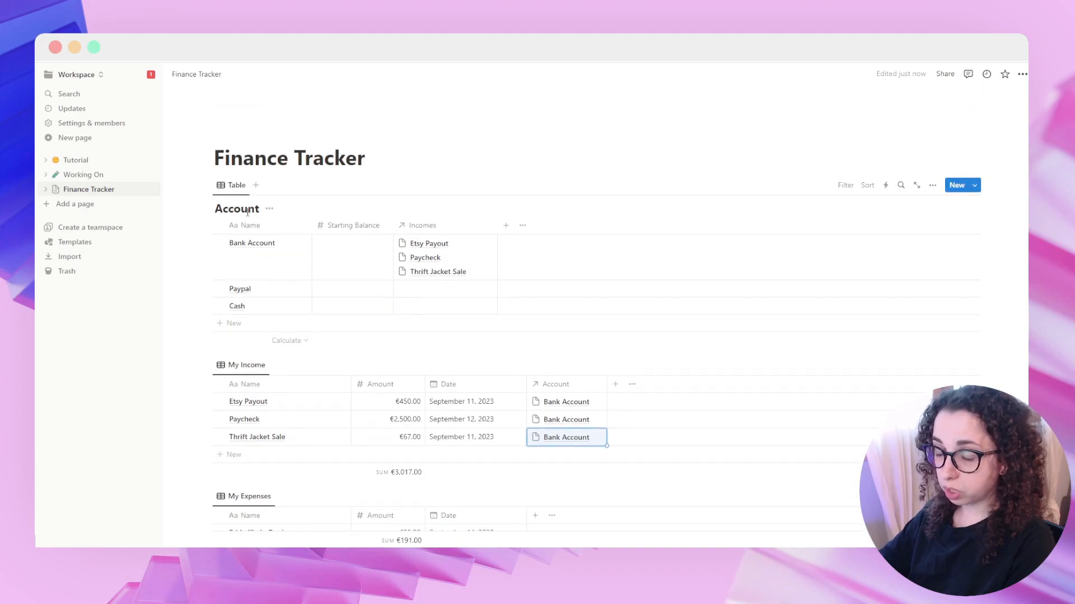
left_click_drag(497, 225, 586, 224)
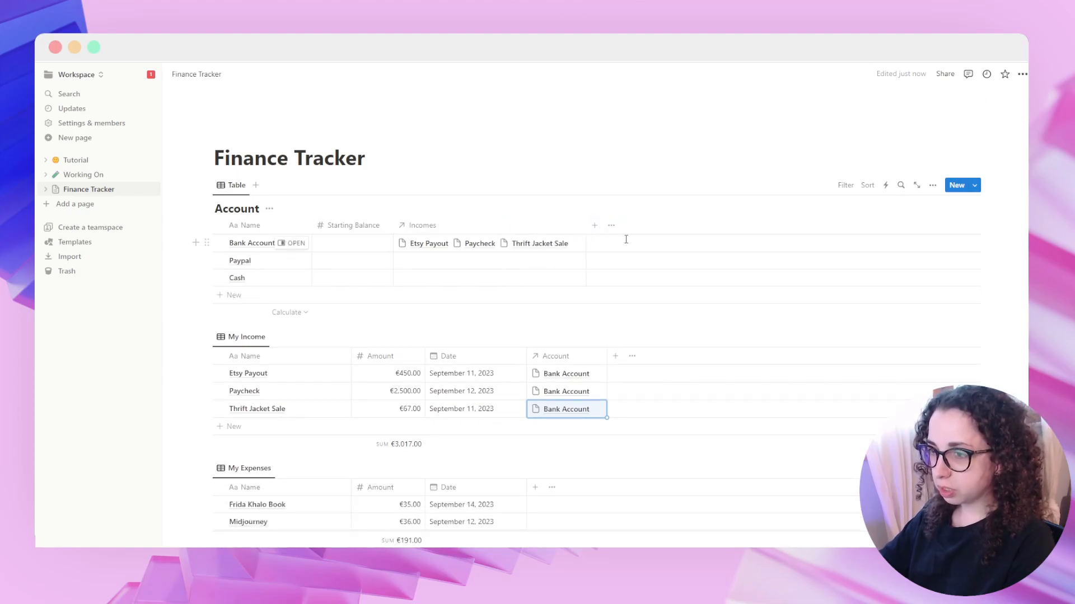
Step: Add a Rollup property to the Account database that uses the Incomes relation
scroll(441, 179, "down", 2)
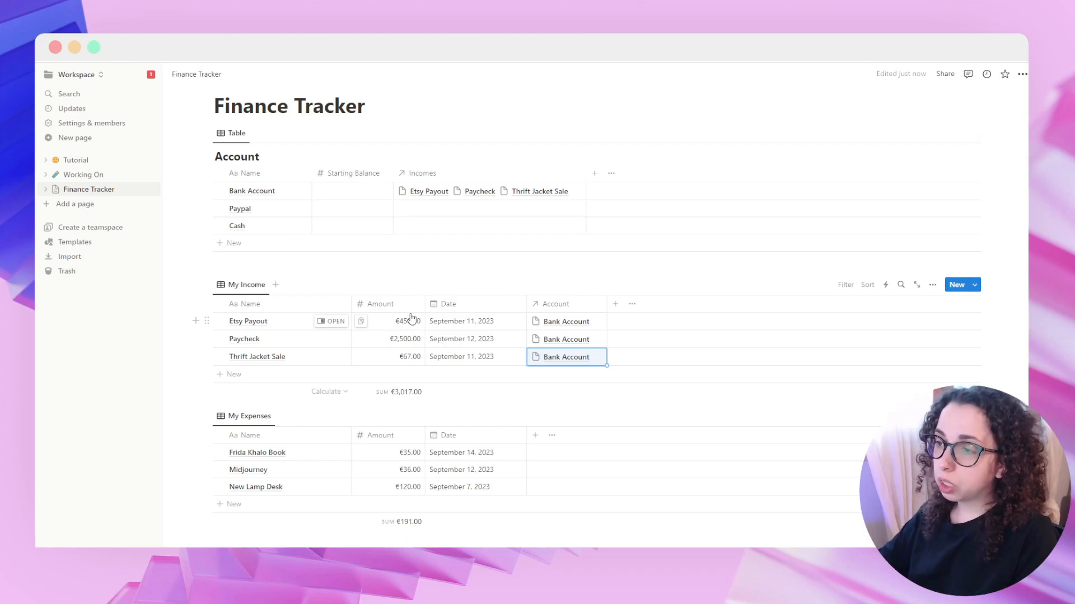
scroll(414, 320, "up", 2)
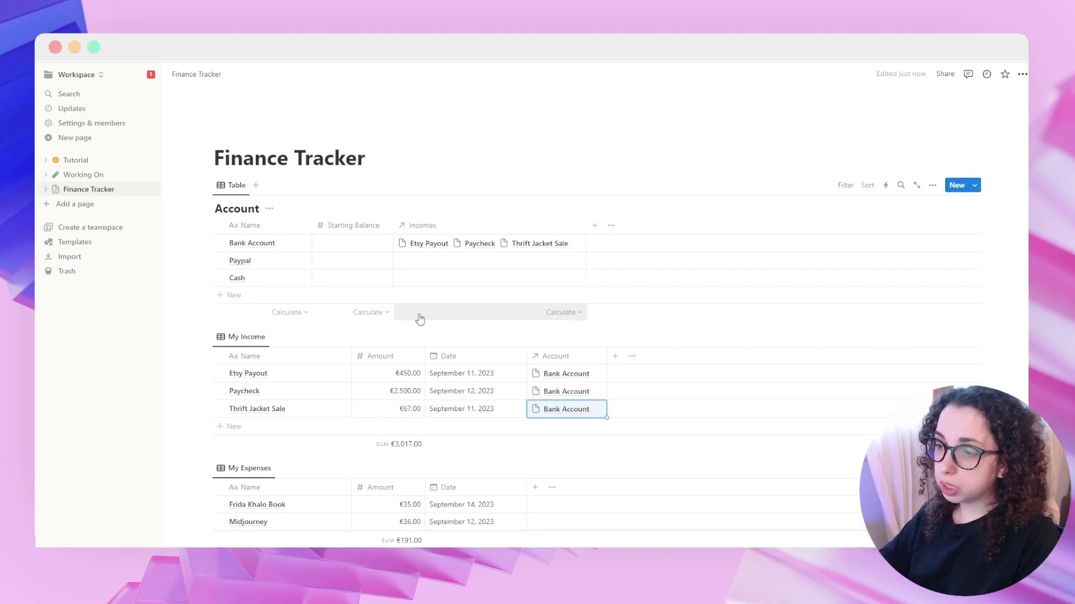
scroll(285, 220, "down", 2)
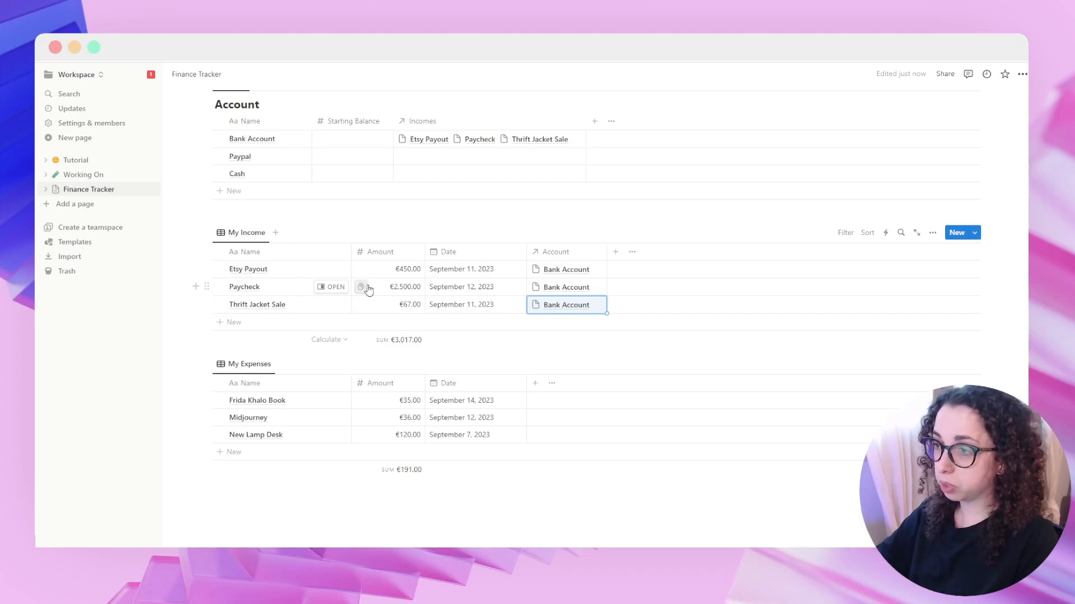
scroll(392, 291, "up", 3)
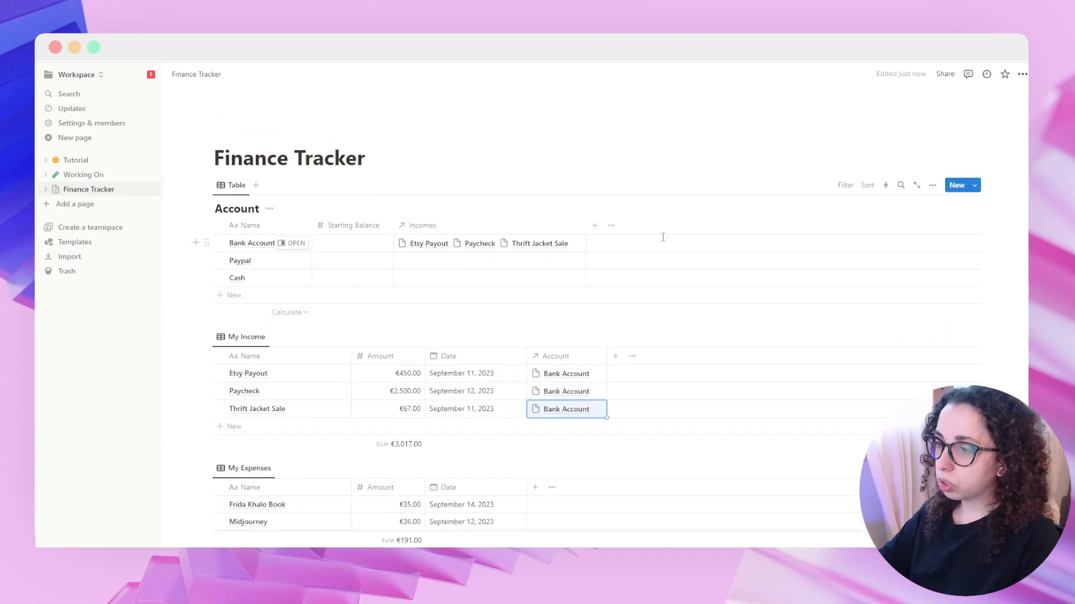
left_click(594, 225)
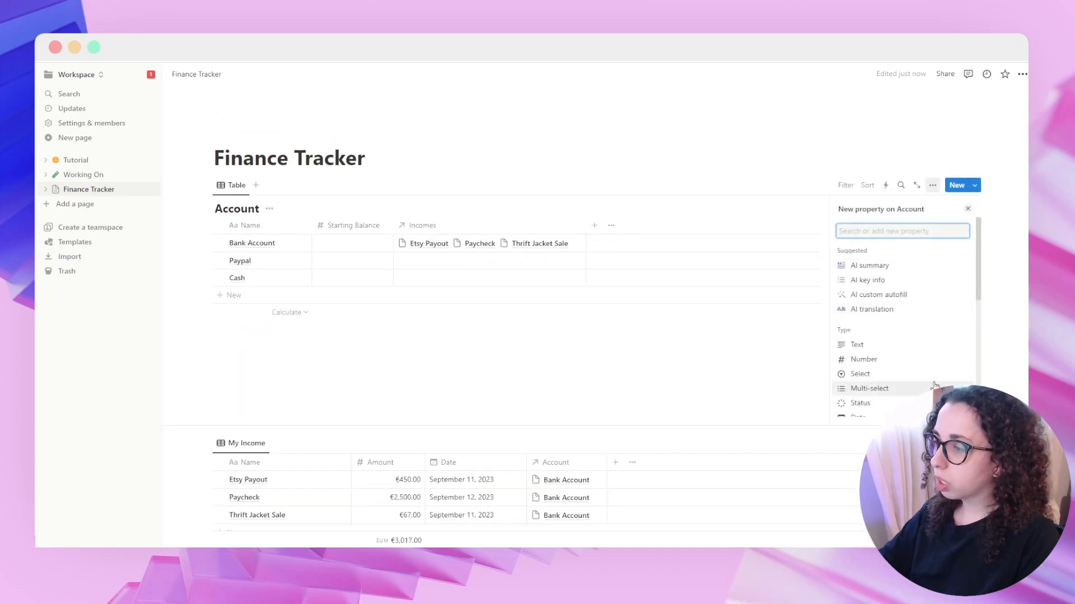
scroll(918, 358, "down", 5)
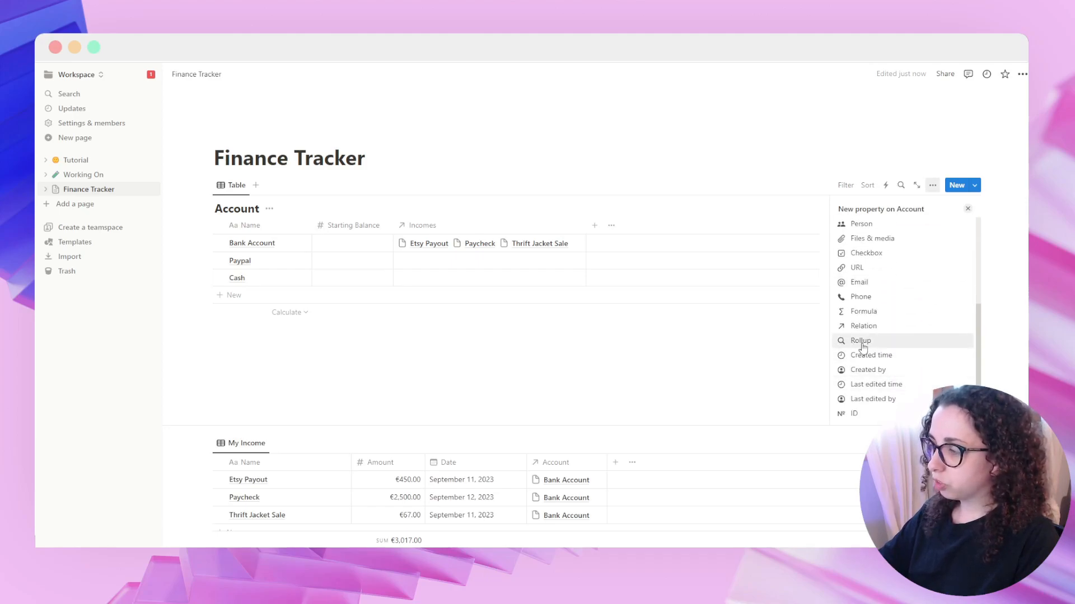
left_click(862, 342)
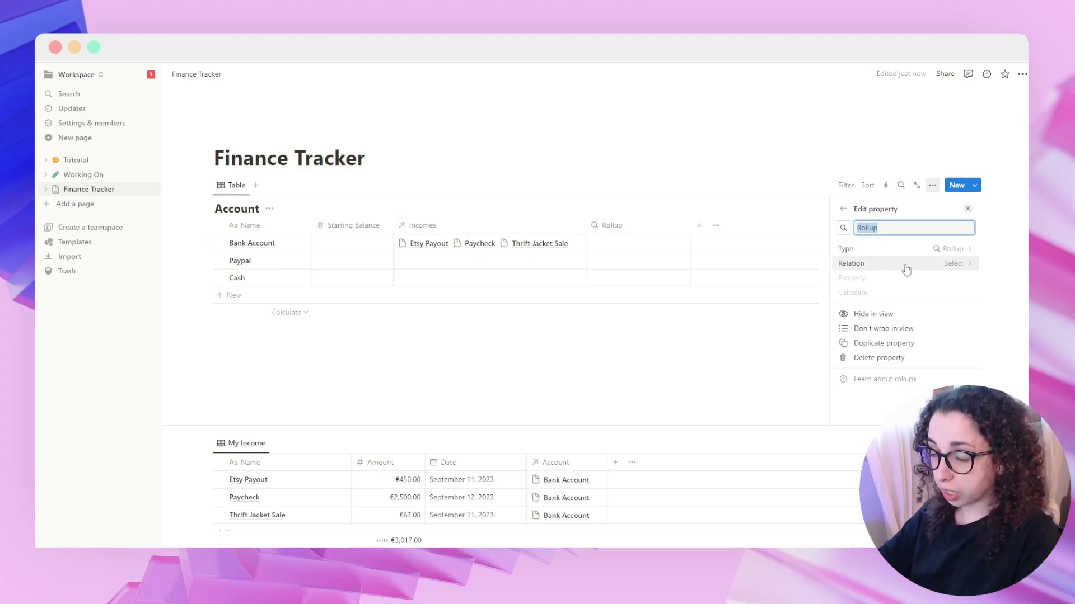
left_click(861, 265)
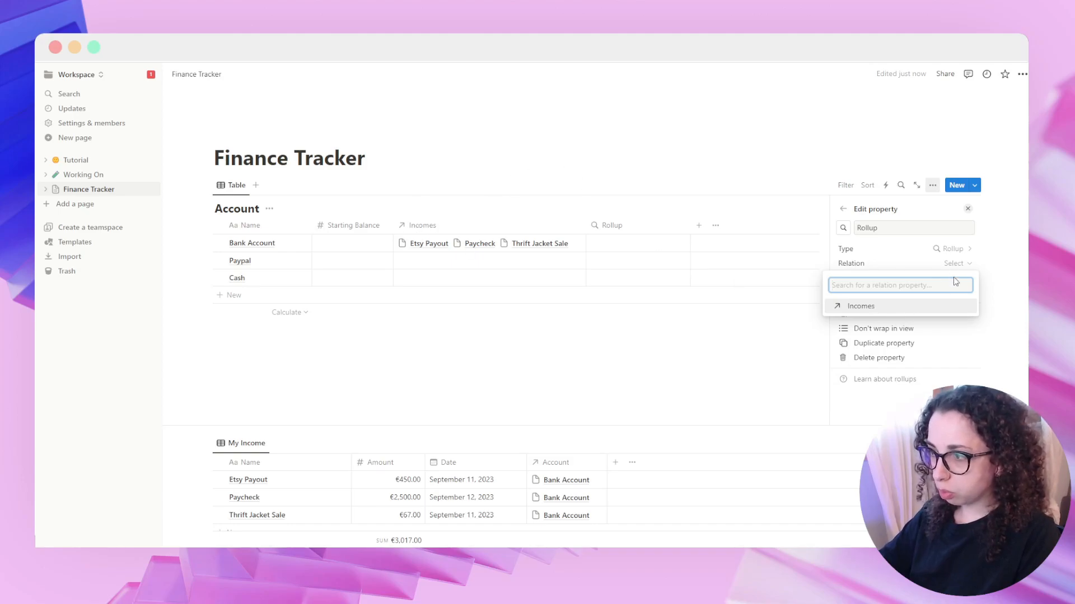
left_click(857, 306)
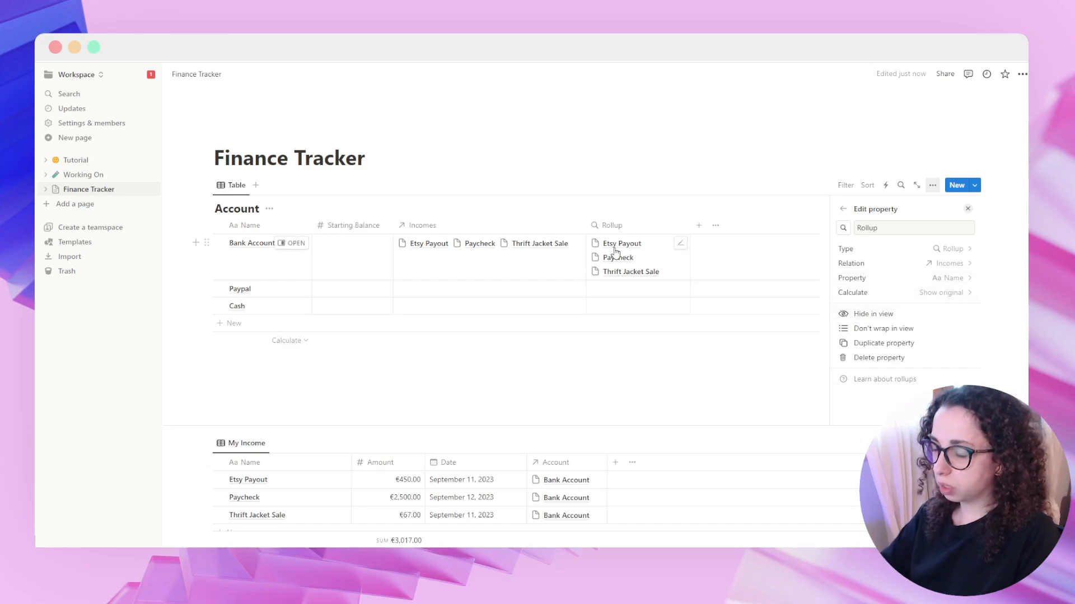
Step: Set the rollup to use the Amount property and calculate its Sum
left_click(862, 282)
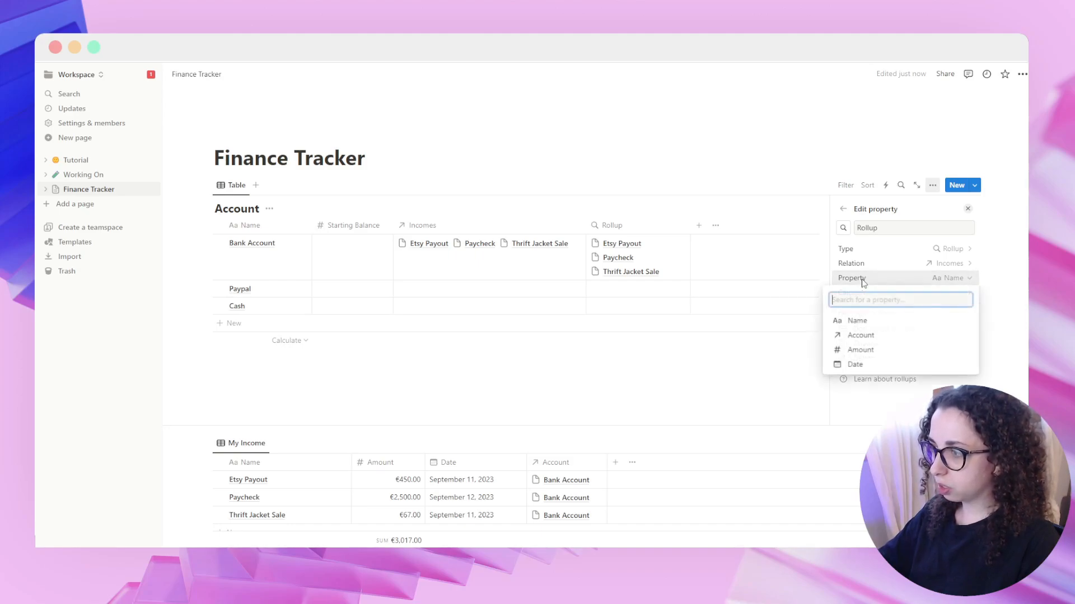
left_click(855, 351)
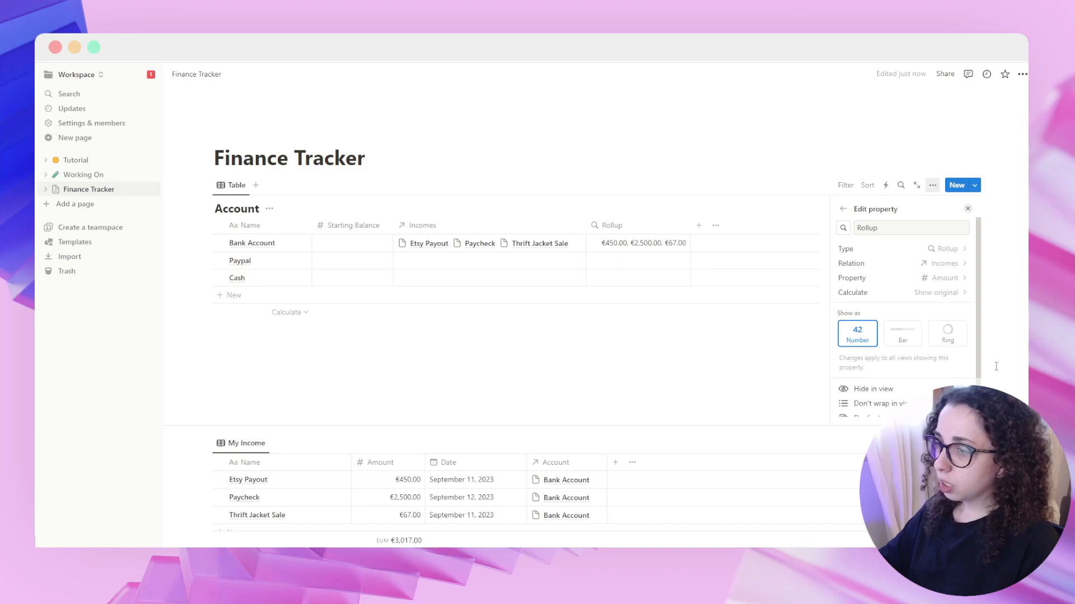
scroll(951, 362, "down", 2)
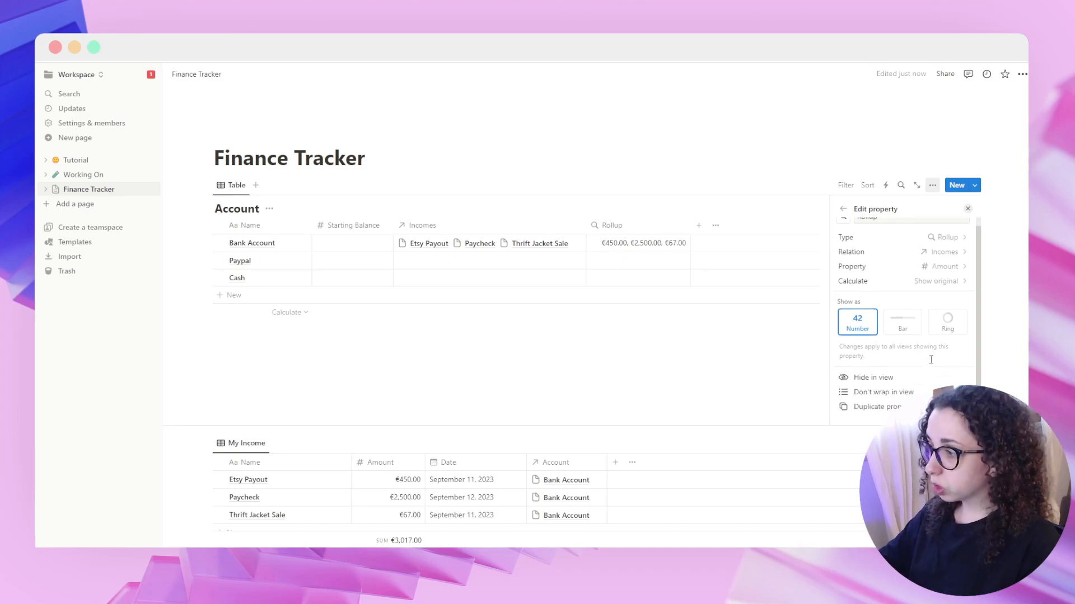
scroll(931, 360, "up", 2)
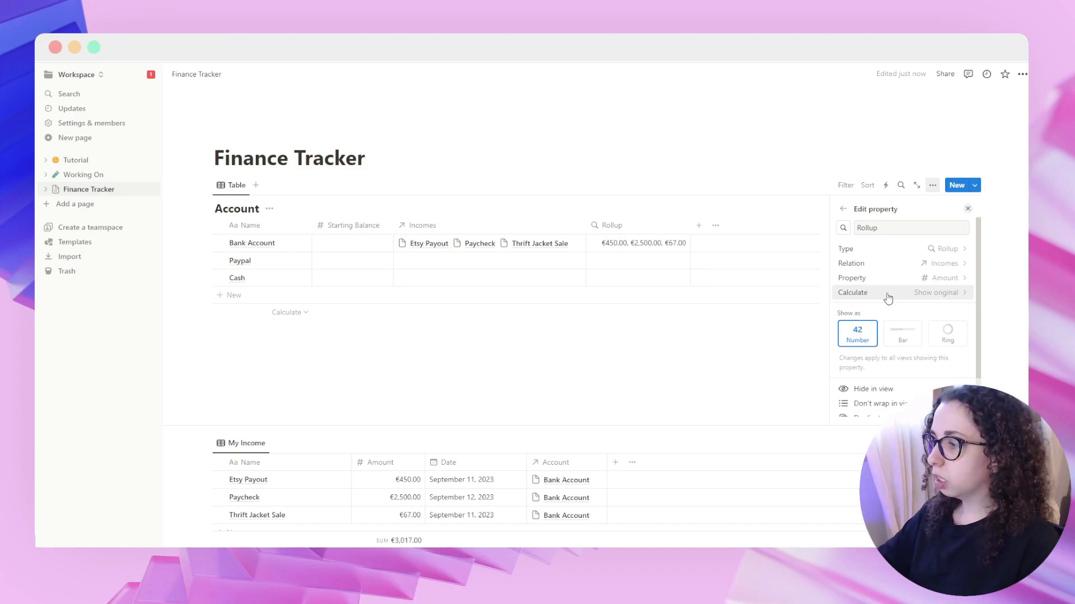
left_click(946, 297)
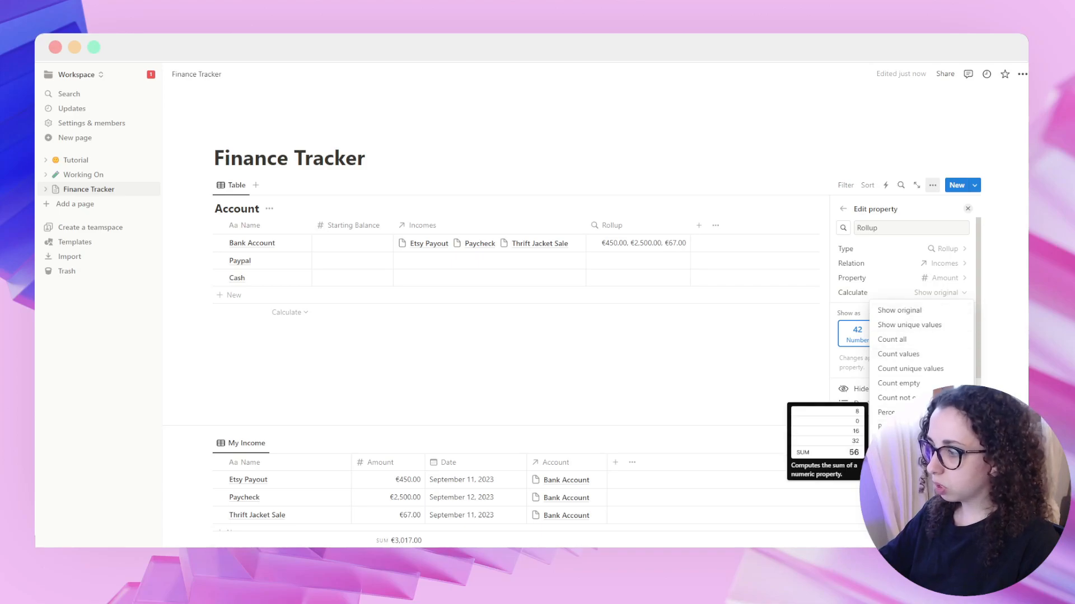
left_click(895, 441)
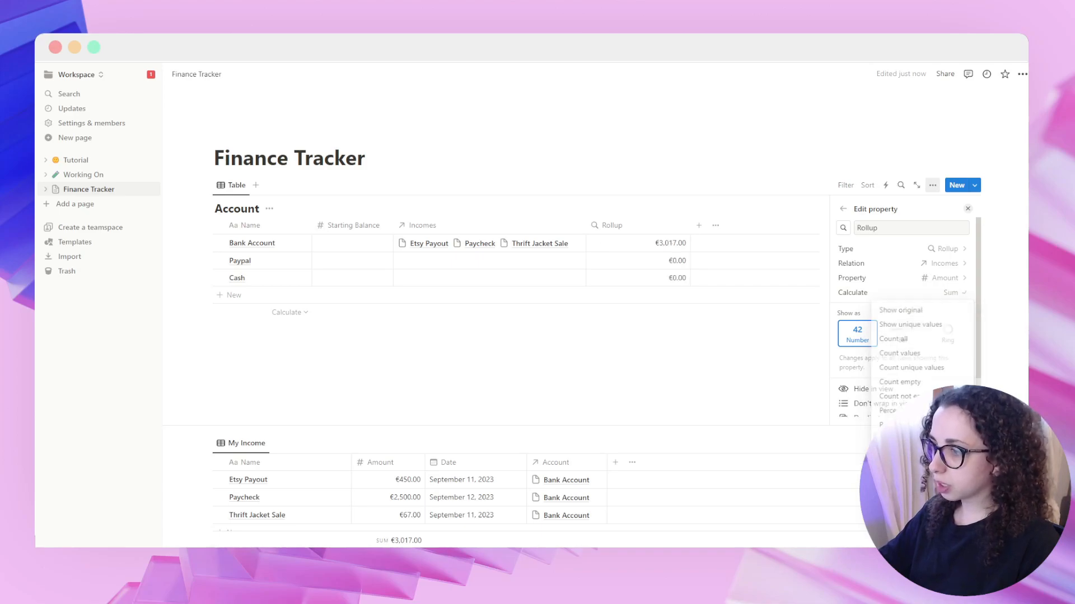
left_click(765, 380)
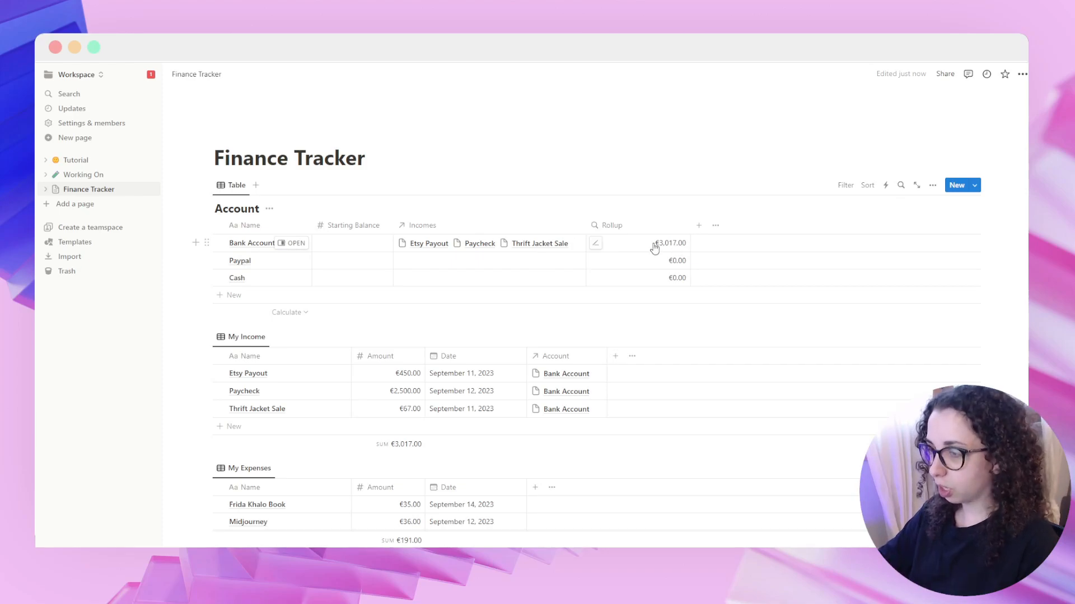
Step: Rename the rollup property Total Incomes and narrow its column
left_click(623, 234)
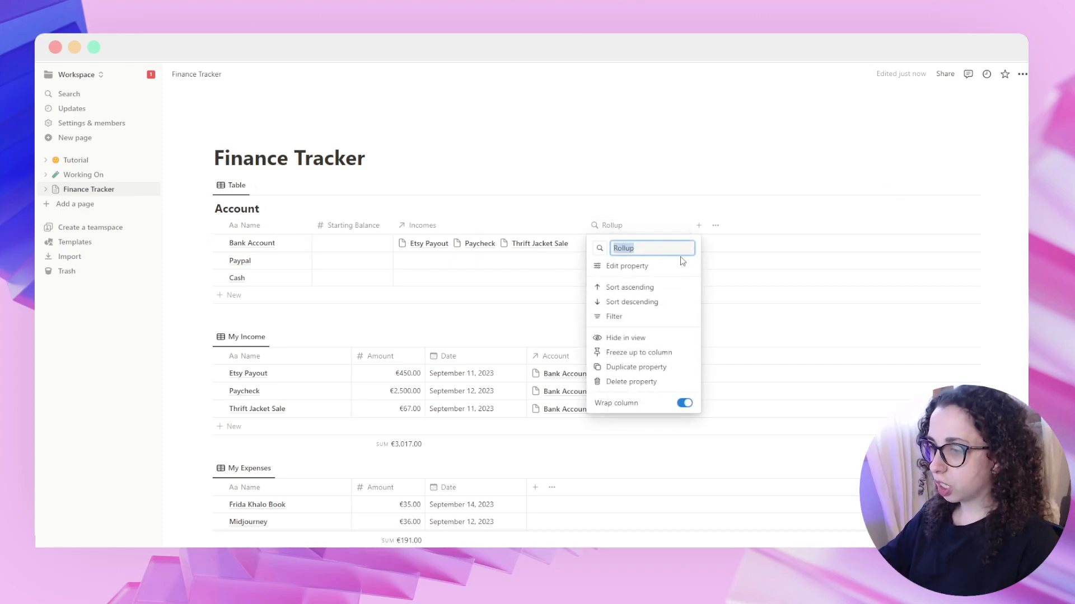
type("Total Income")
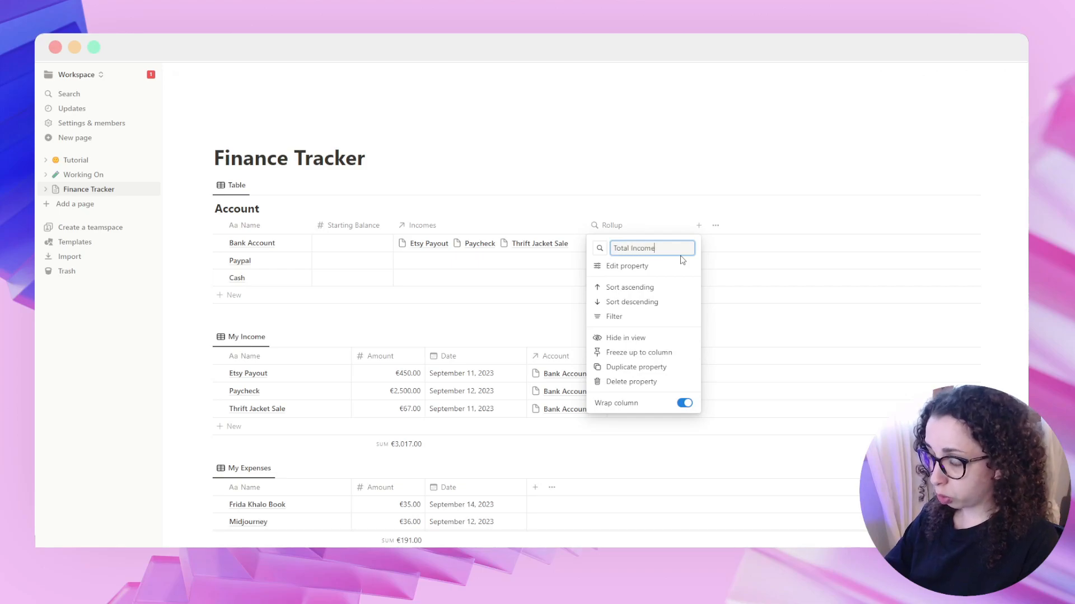
type("s")
key("Return")
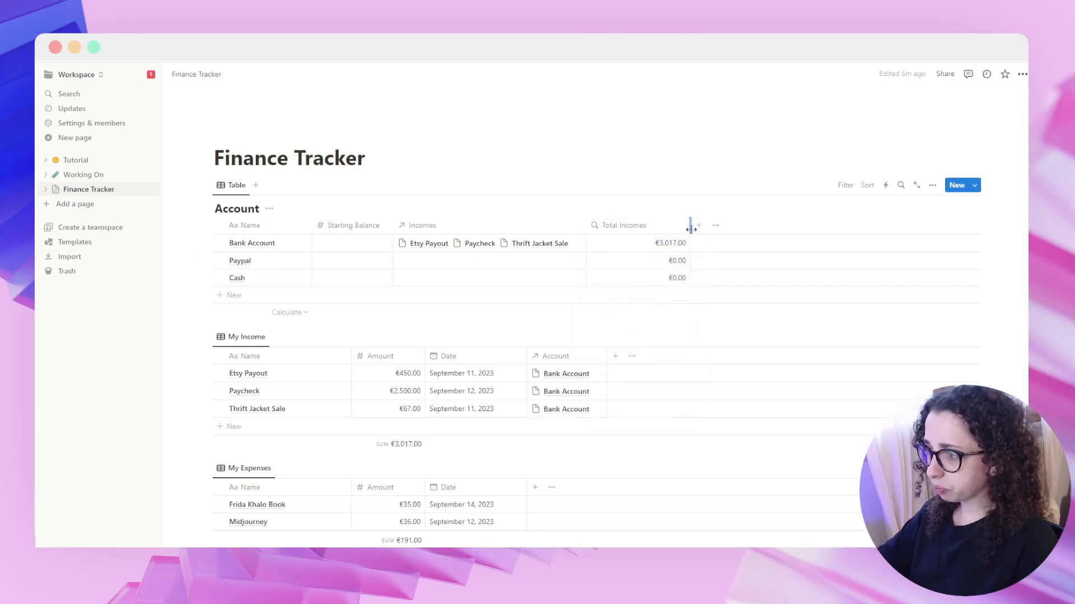
left_click_drag(678, 230, 649, 322)
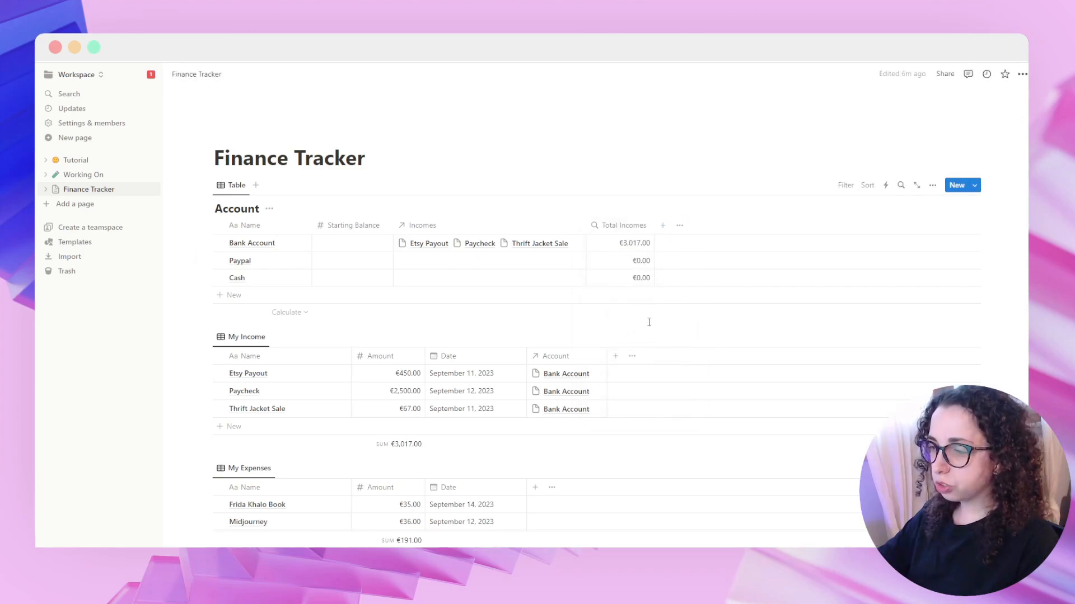
Step: Add a relation property from the Account database to Expenses, shown on Expenses as well
mouse_move(648, 319)
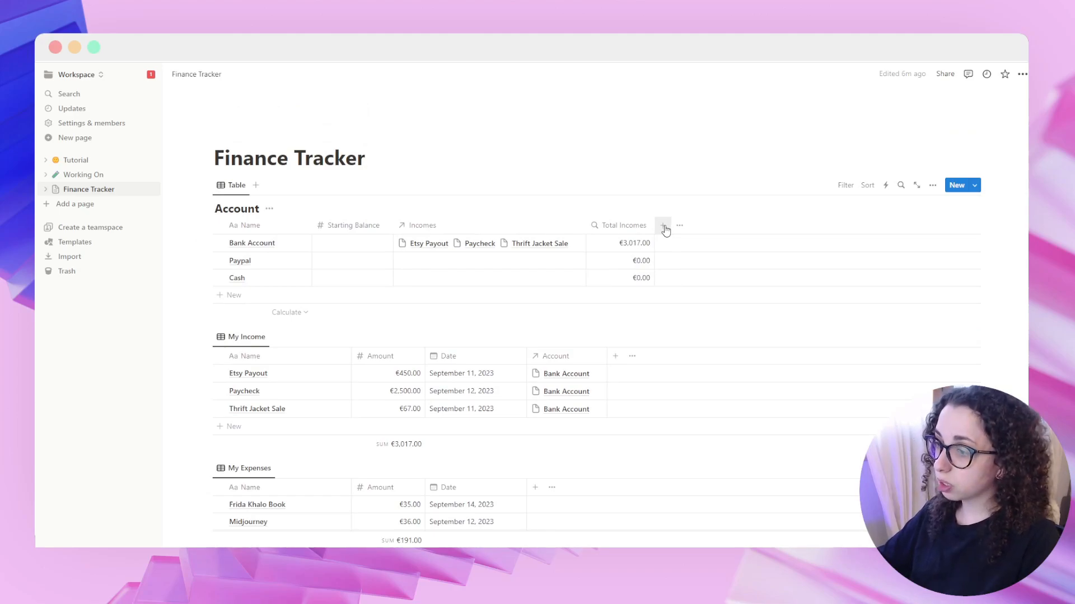
left_click(664, 228)
scroll(907, 377, "down", 3)
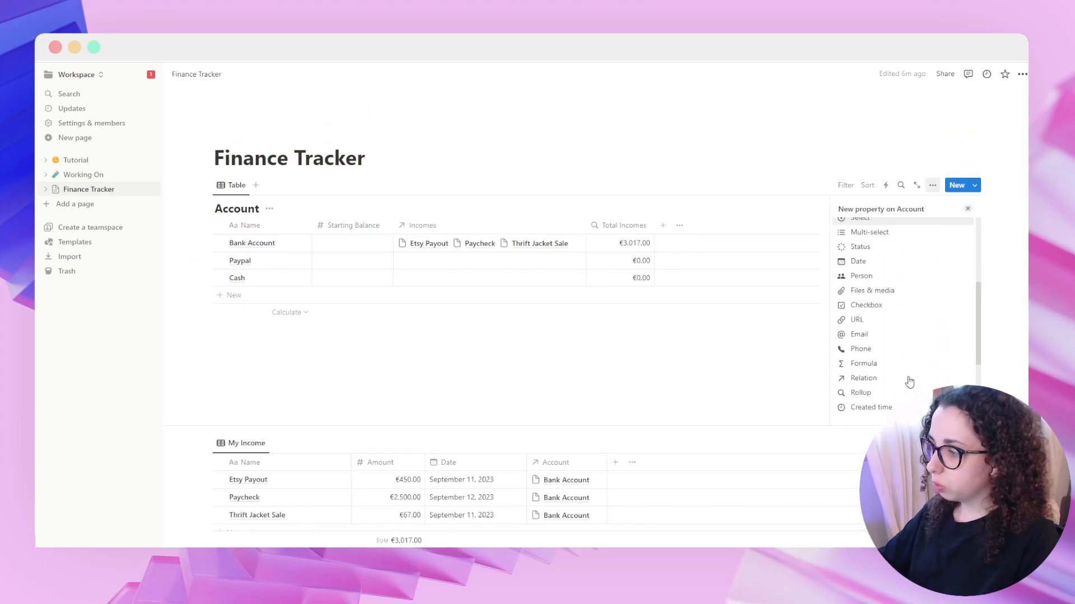
left_click(883, 380)
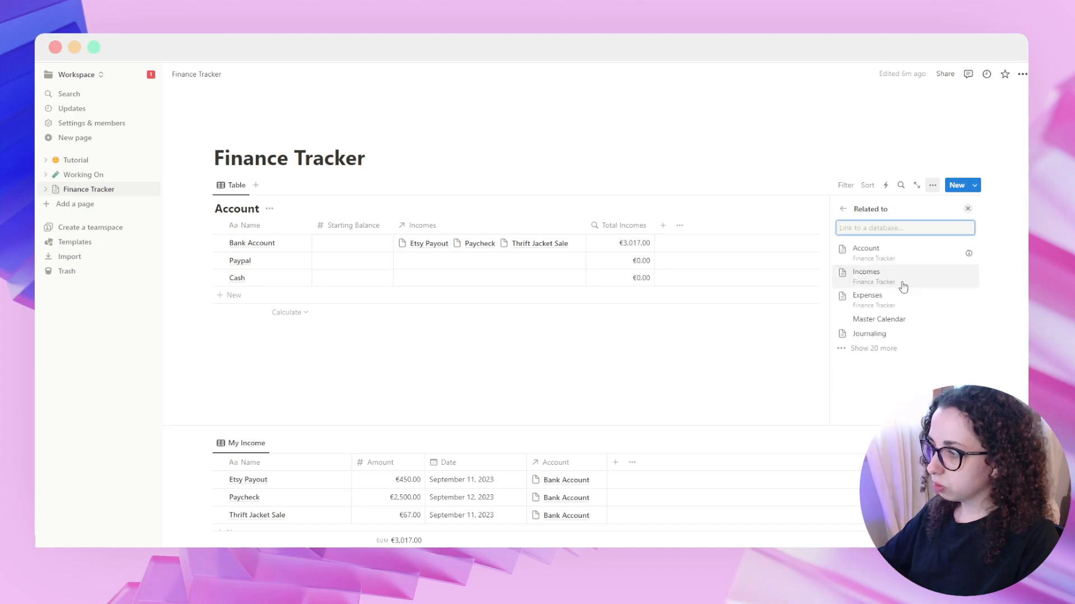
left_click(866, 302)
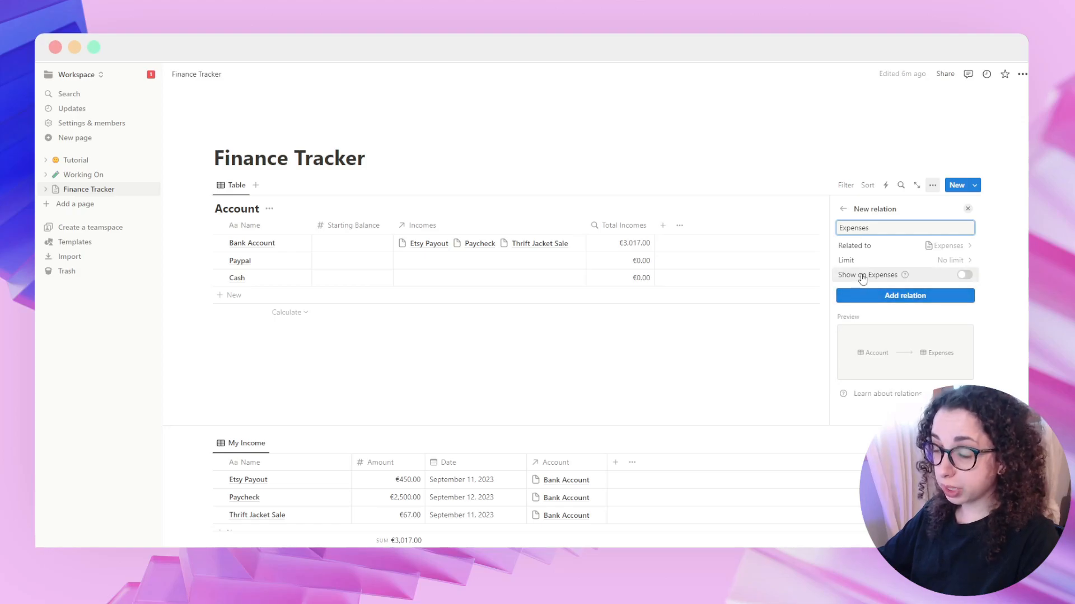
left_click(913, 295)
scroll(566, 179, "down", 2)
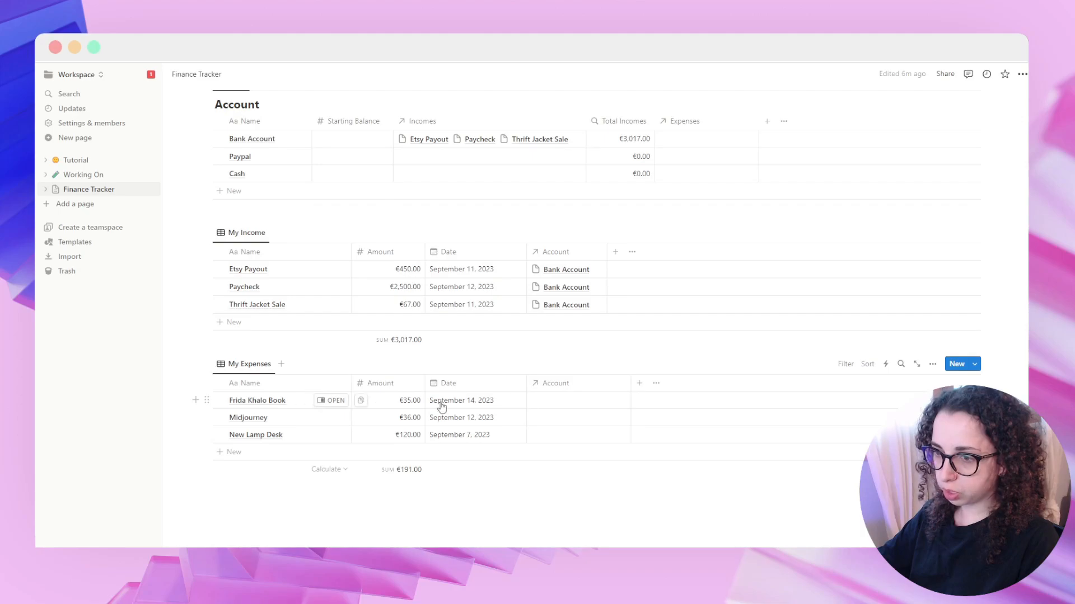
left_click(576, 408)
left_click(576, 455)
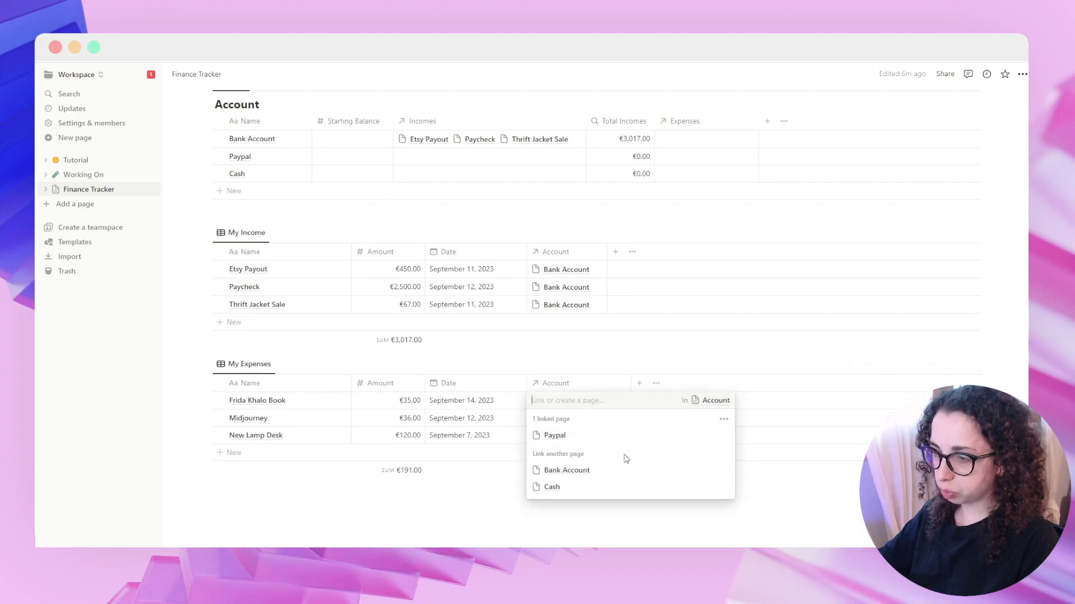
key("Escape")
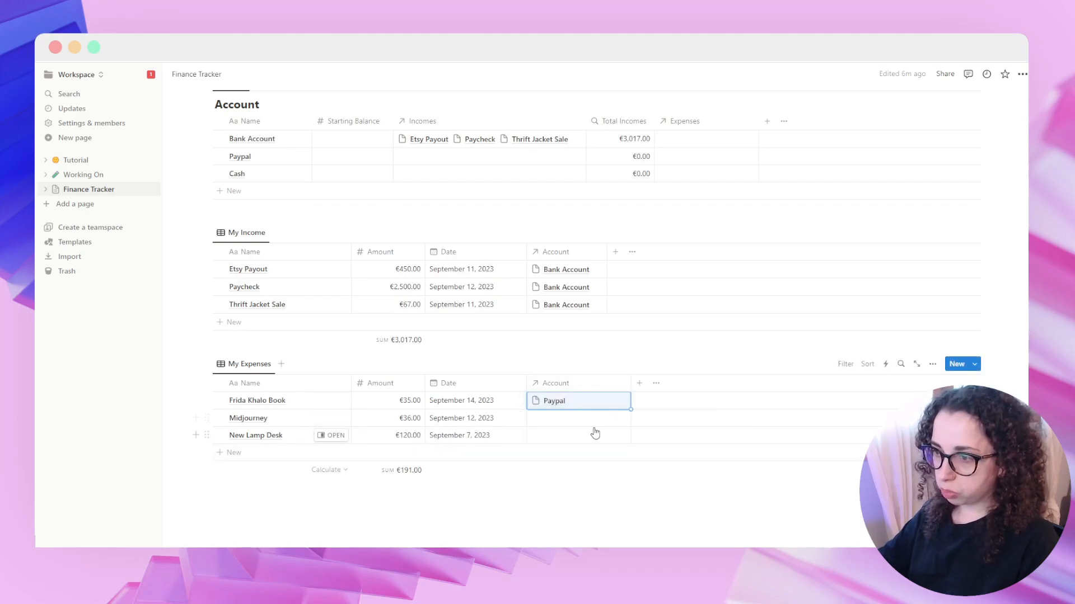
left_click(580, 424)
key("Escape")
left_click(566, 408)
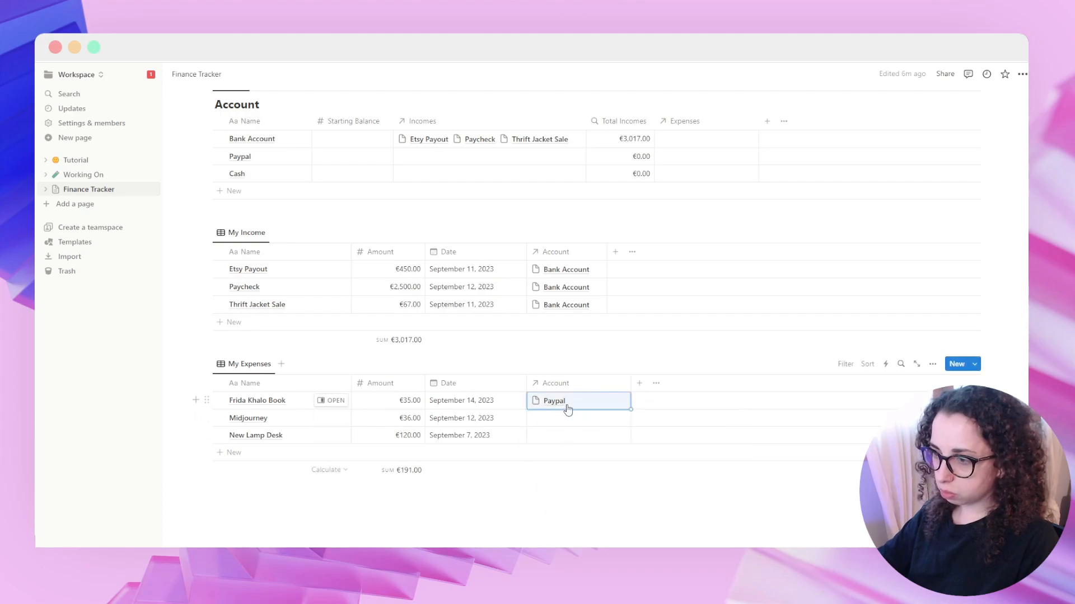
Step: In My Expenses, link Frida Khalo Book to Bank Account, Midjourney to Paypal and New Lamp Desk to Cash
left_click(581, 408)
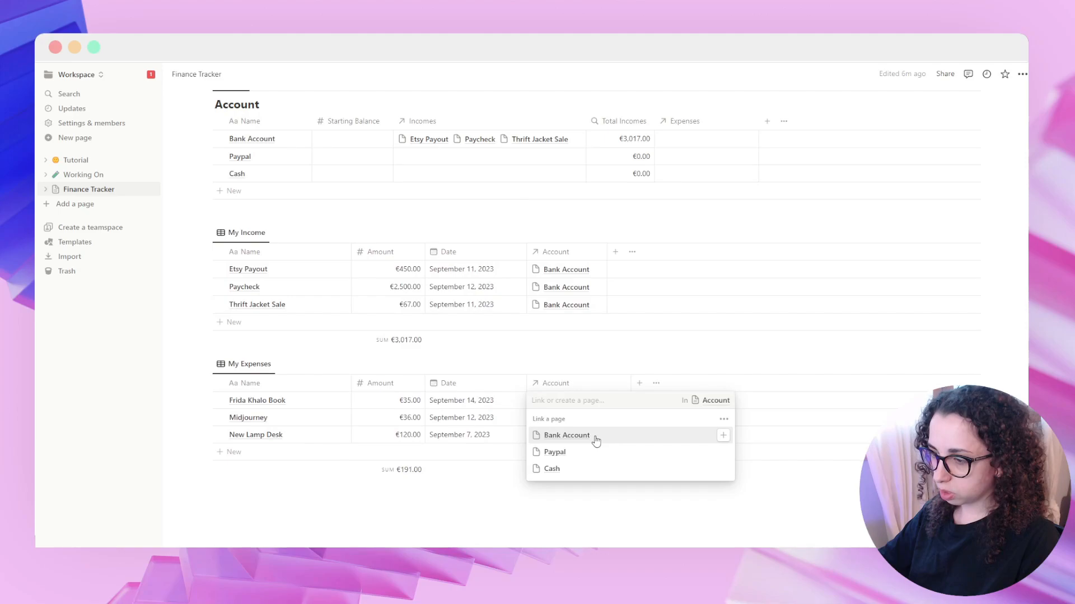
left_click(596, 442)
key("Escape")
left_click(593, 419)
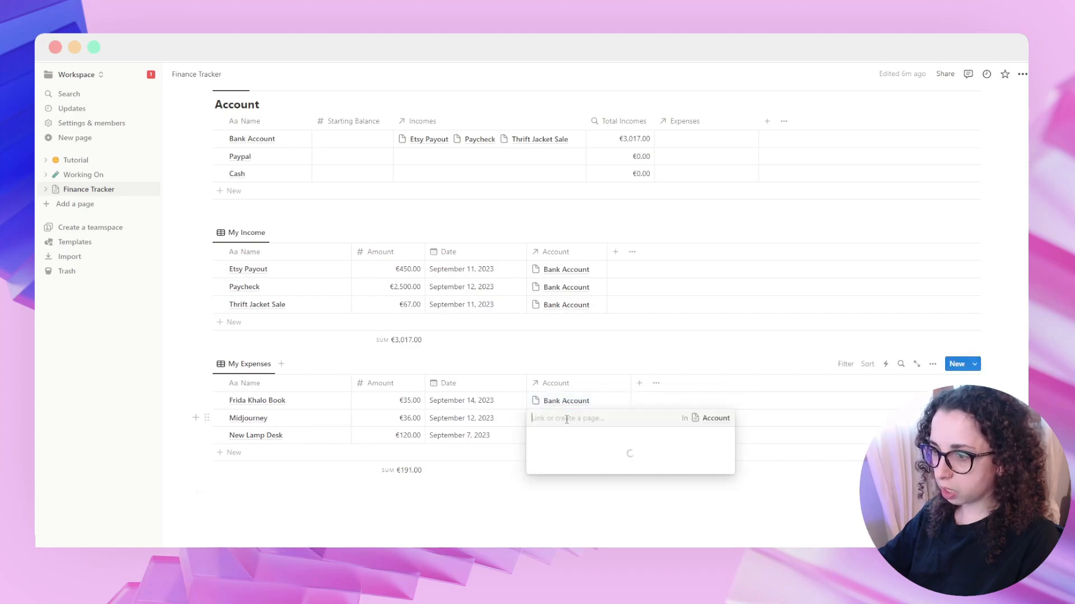
left_click(556, 472)
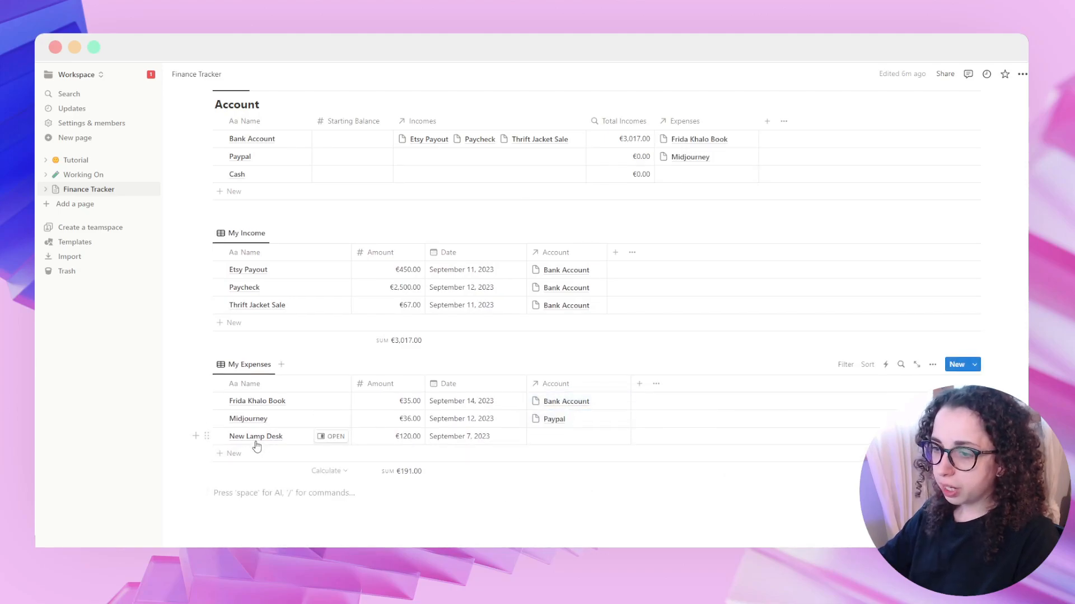
left_click(568, 444)
left_click(574, 511)
key("Escape")
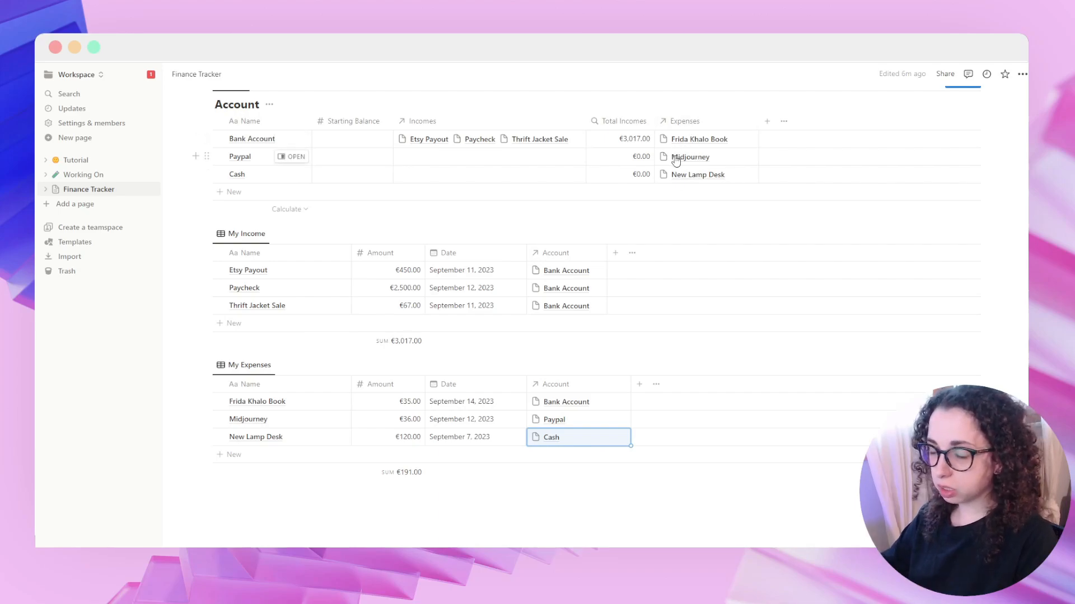
Step: Narrow the Account column in My Expenses and the Expenses column in the Account database
left_click(628, 386)
left_click(633, 386)
left_click_drag(631, 385, 593, 385)
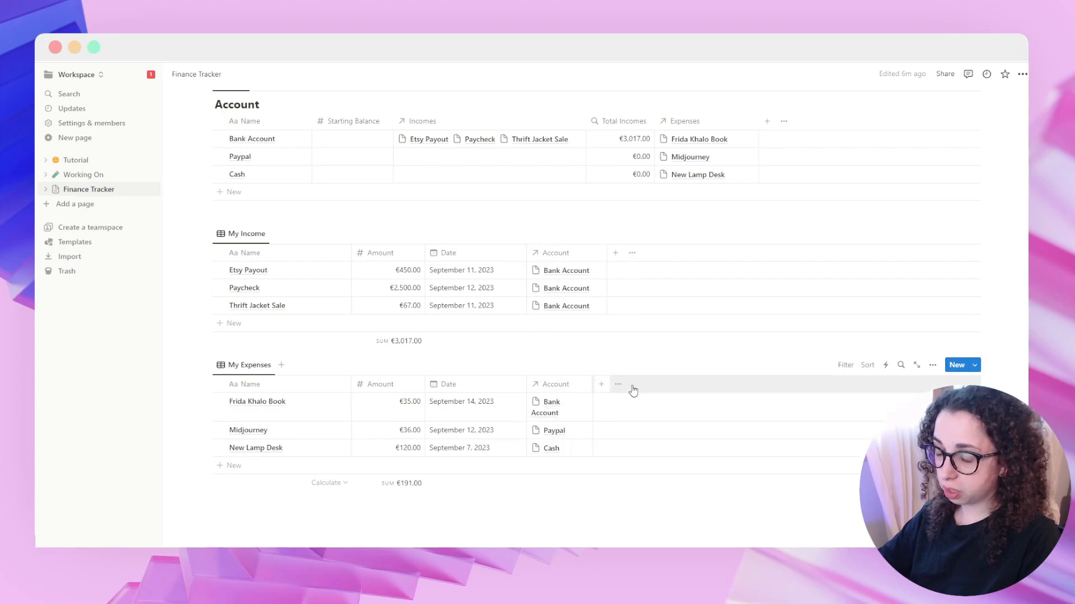
scroll(762, 213, "up", 2)
left_click_drag(759, 224, 736, 224)
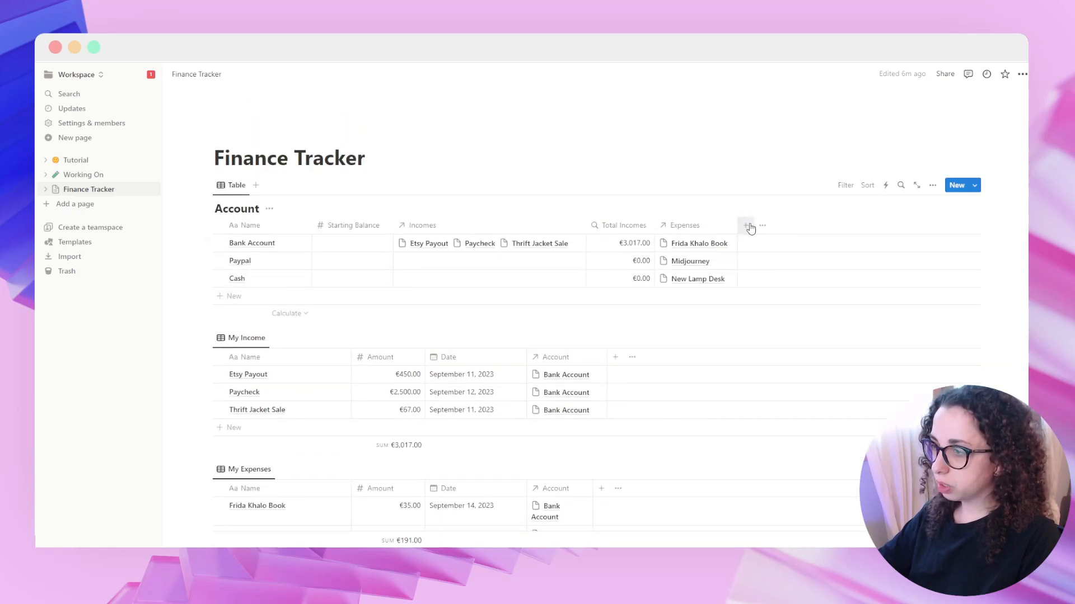
Step: Add a Rollup property to the Account database that uses the Expenses relation
left_click(747, 226)
scroll(880, 358, "down", 2)
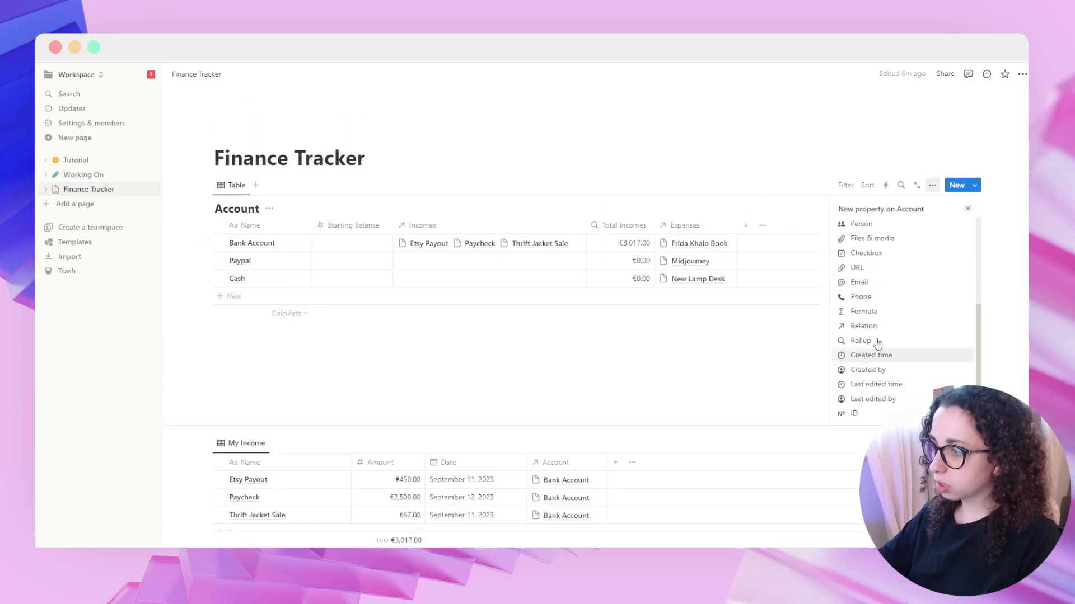
left_click(870, 339)
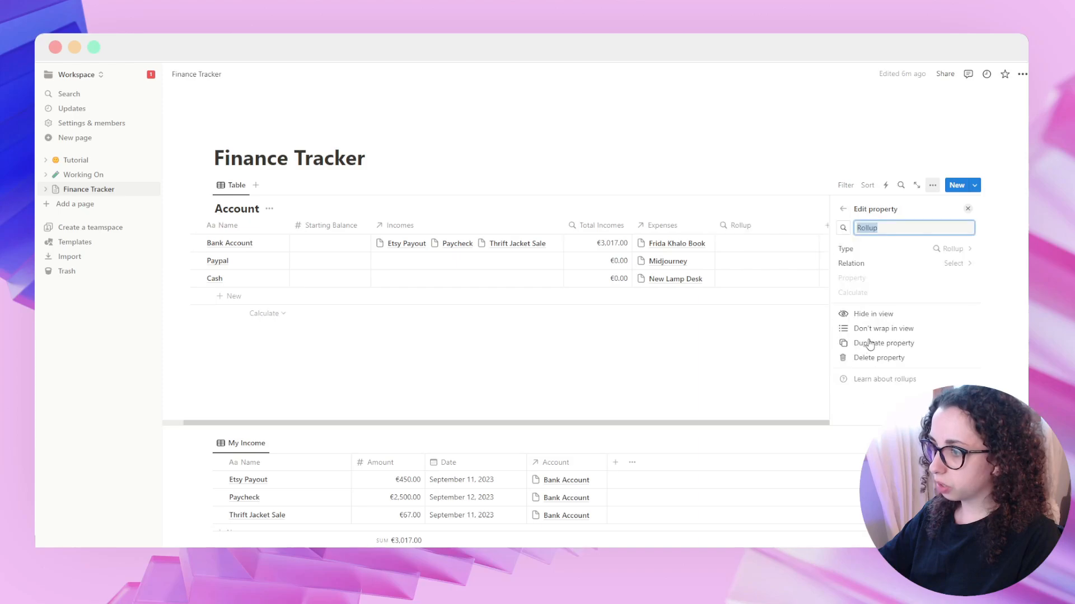
left_click(899, 265)
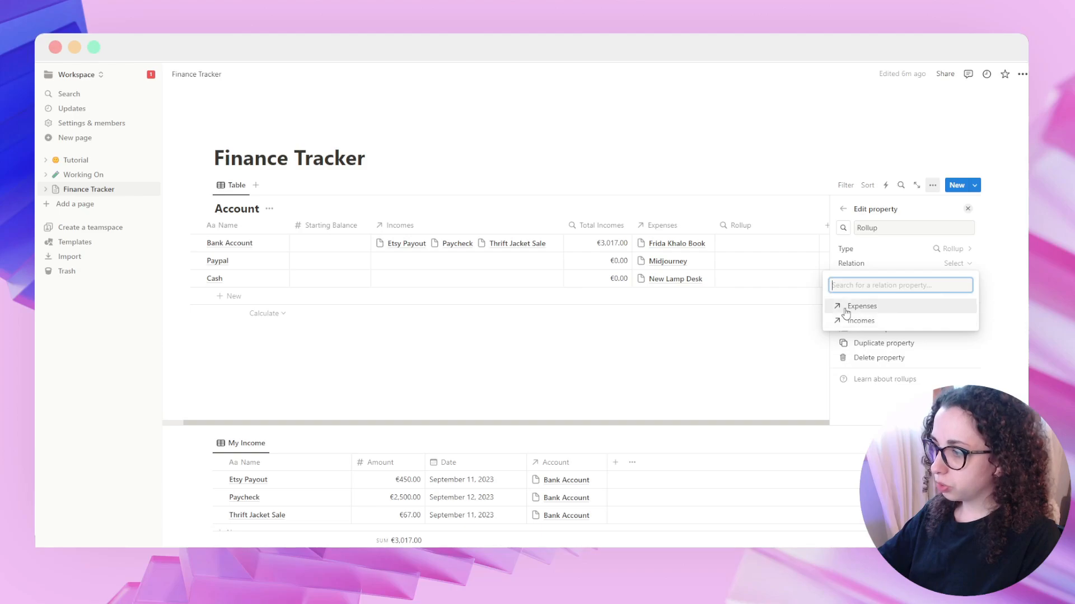
left_click(846, 311)
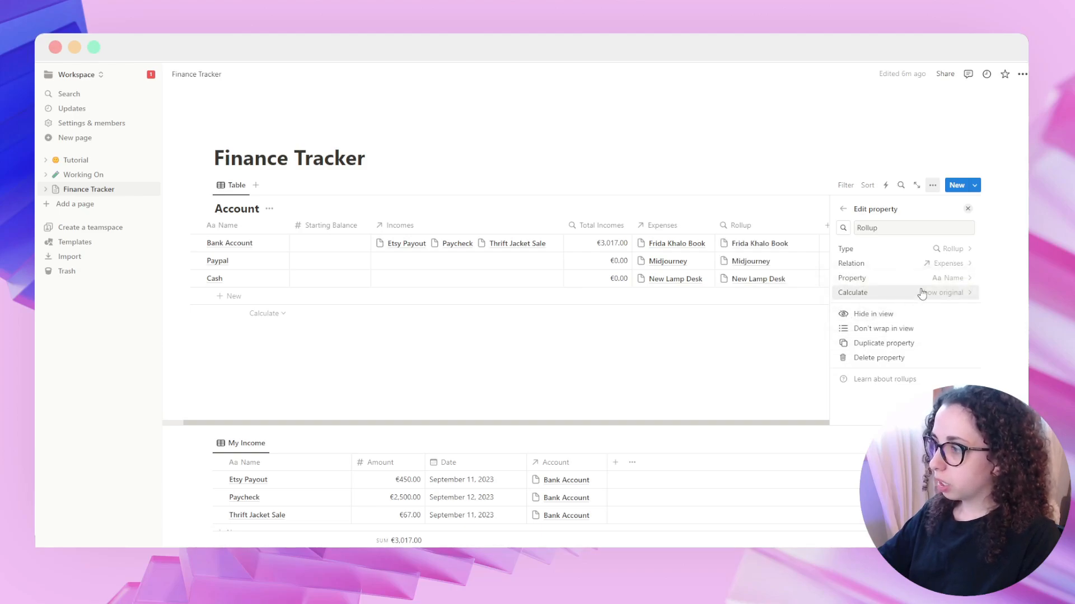
Step: Set the new expenses rollup to use the Amount property and calculate its Sum
left_click(852, 278)
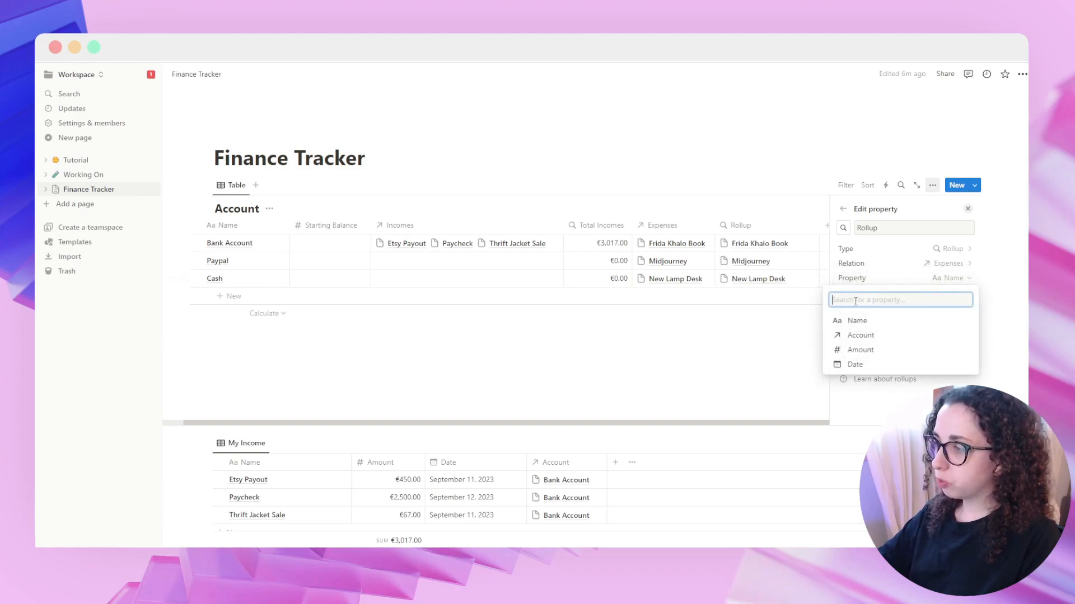
left_click(862, 350)
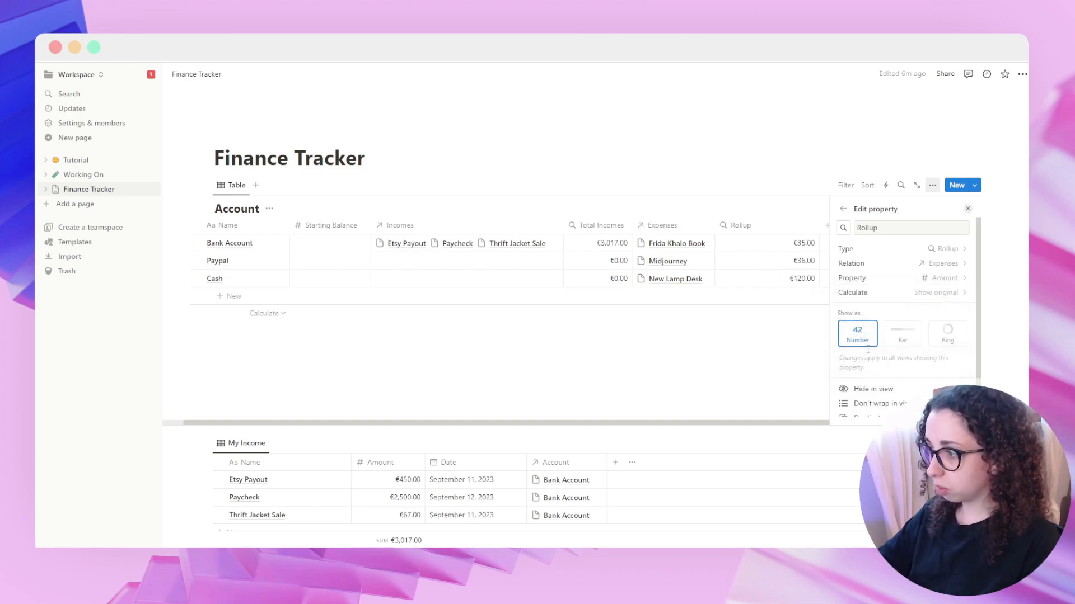
left_click(862, 299)
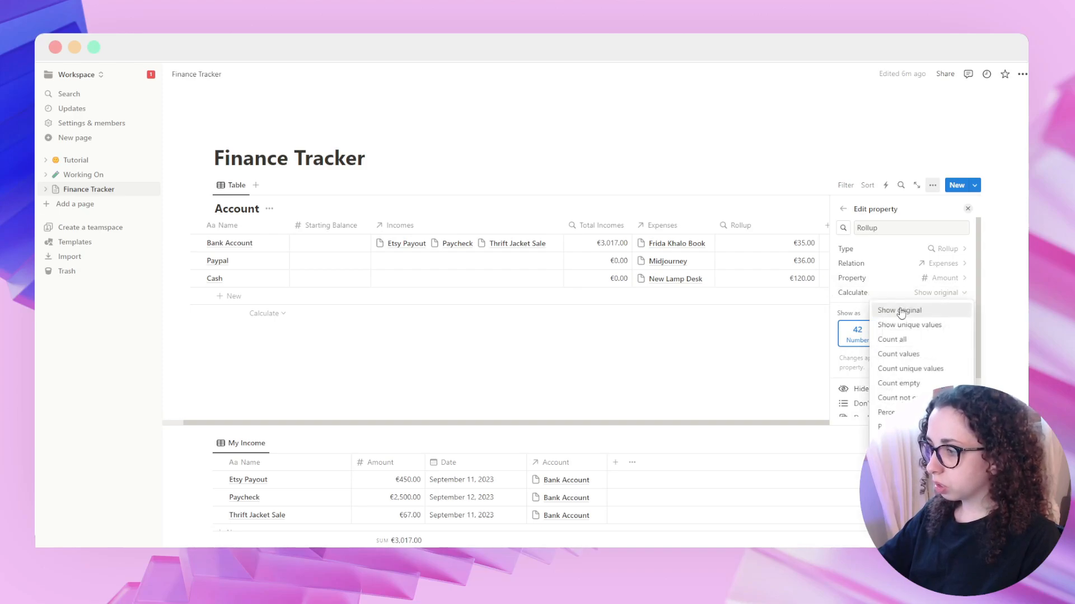
left_click(896, 442)
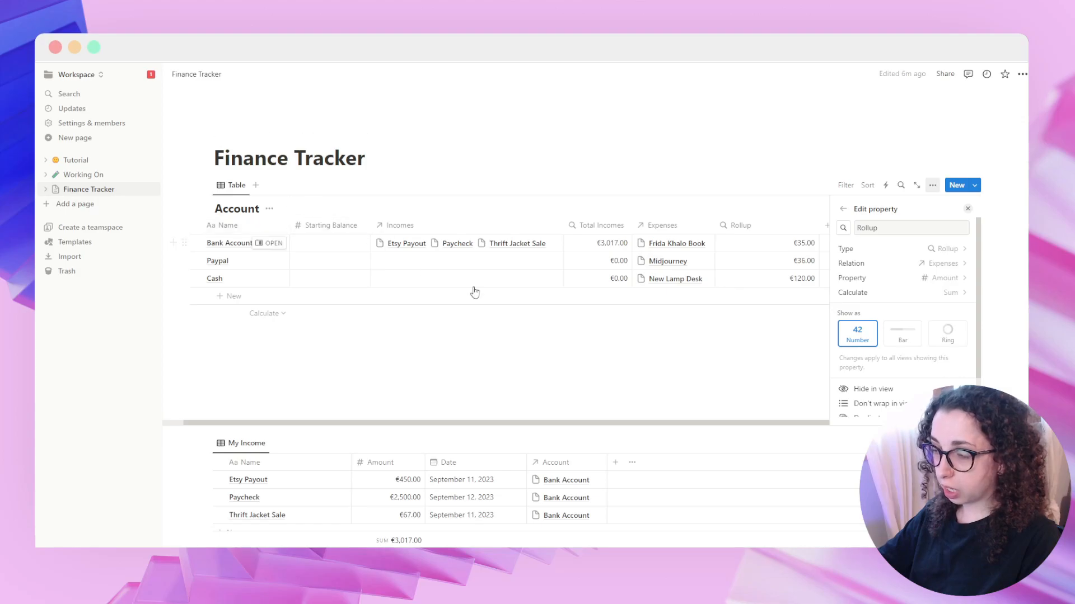
left_click(711, 380)
Step: Widen the Account column in My Expenses so that Bank Account fits on one line
scroll(722, 361, "down", 2)
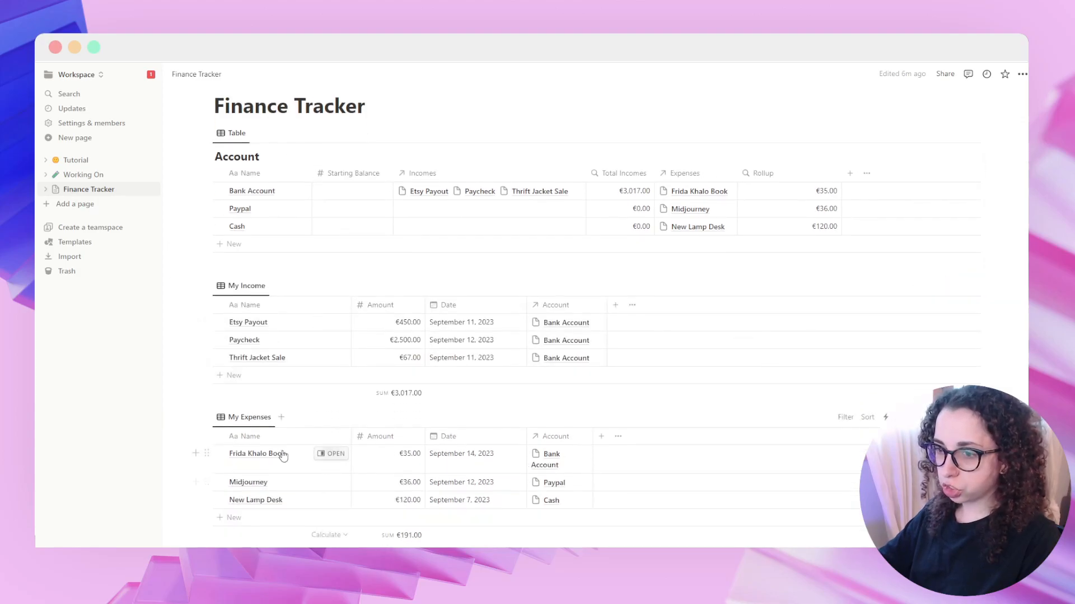
scroll(252, 438, "down", 1)
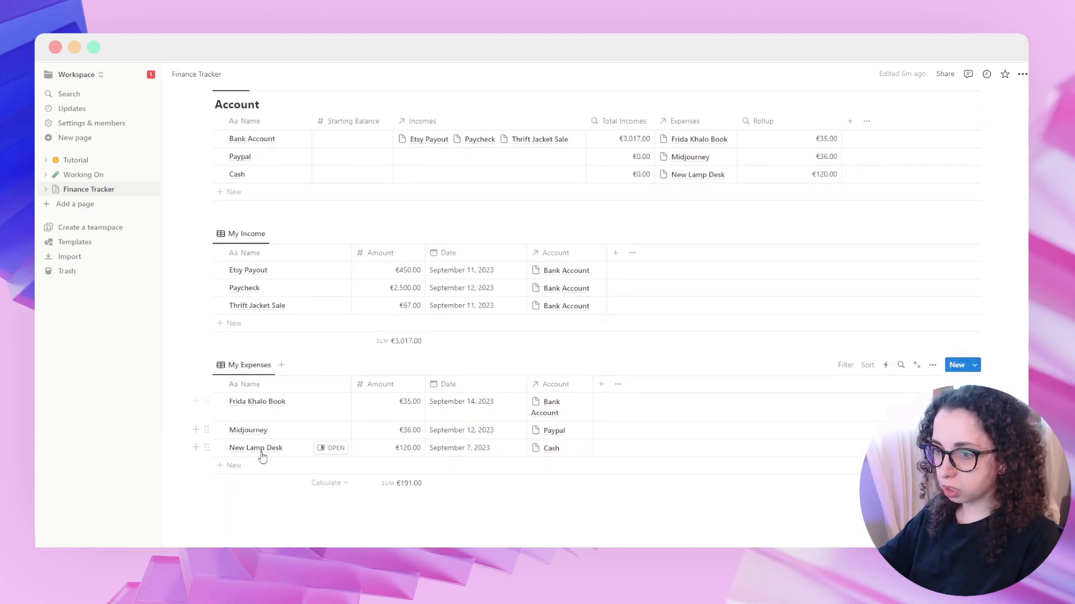
left_click_drag(593, 384, 664, 383)
Step: Add an expense named new Book to My Expenses with amount 14 and date September 12, 2023
left_click(238, 454)
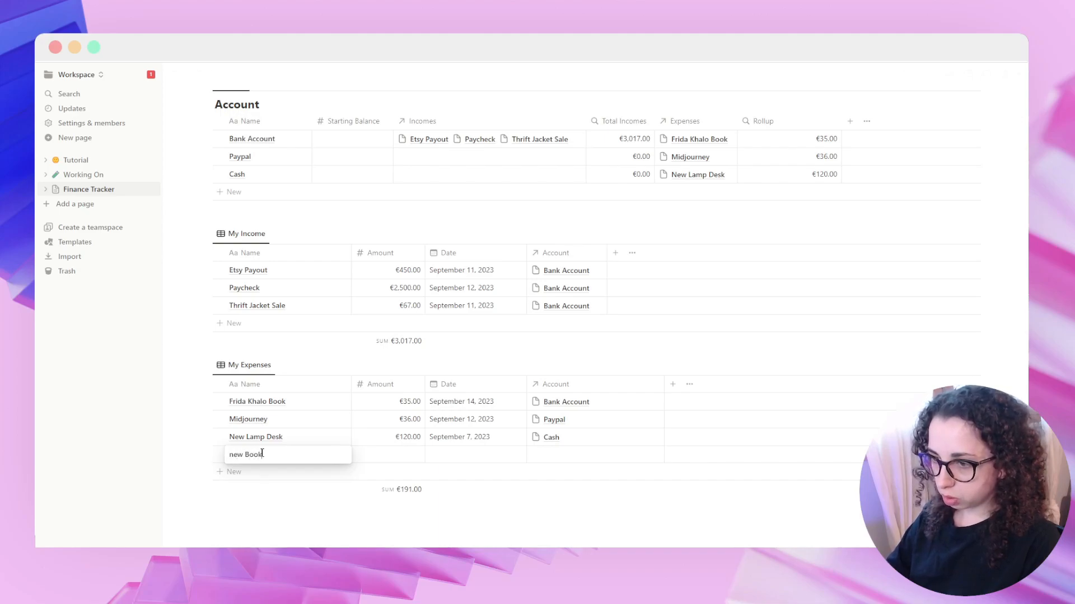
key("Tab")
type("14")
key("Return")
left_click(457, 455)
left_click(461, 278)
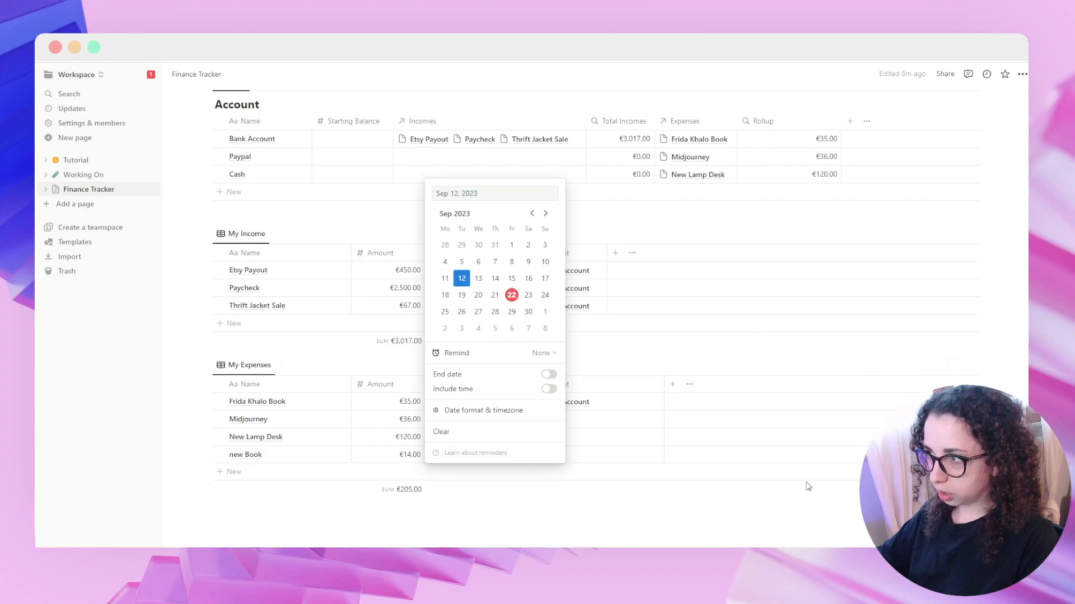
left_click(847, 441)
Step: Link the new Book expense to the Paypal account
left_click(590, 458)
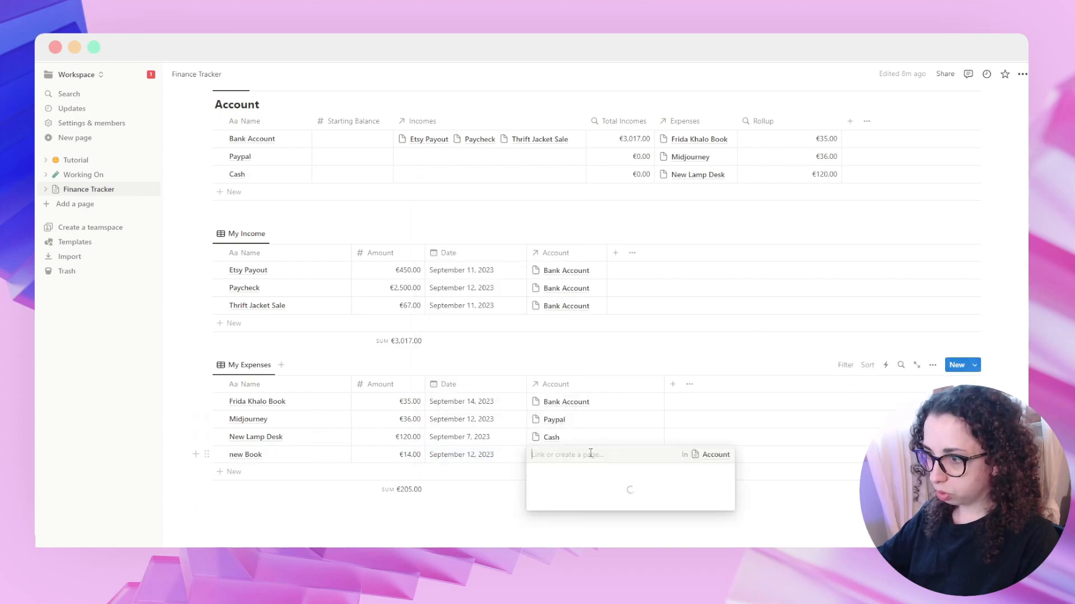
left_click(576, 507)
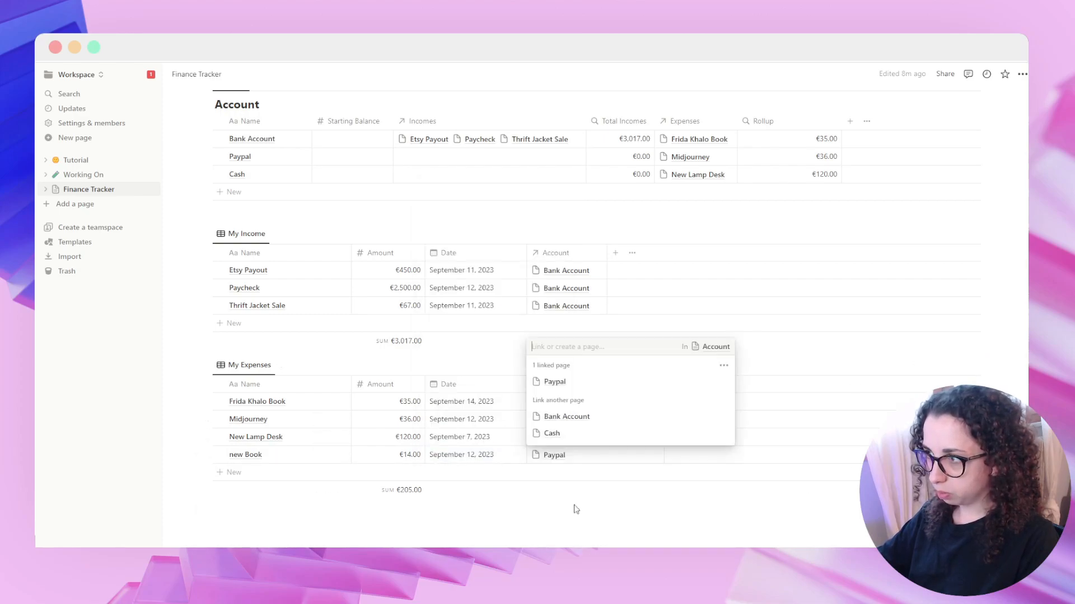
left_click(871, 185)
Step: Widen the Expenses column in the Account database and rename its rollup property Total Expenses
left_click_drag(736, 120, 789, 120)
left_click(812, 121)
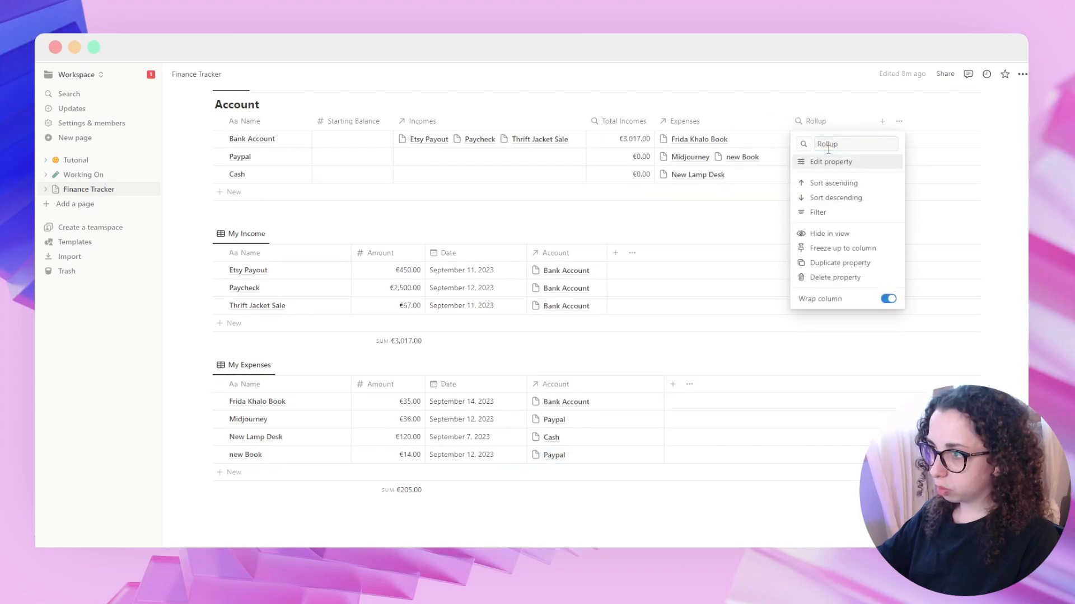
double_click(843, 145)
type("Tot")
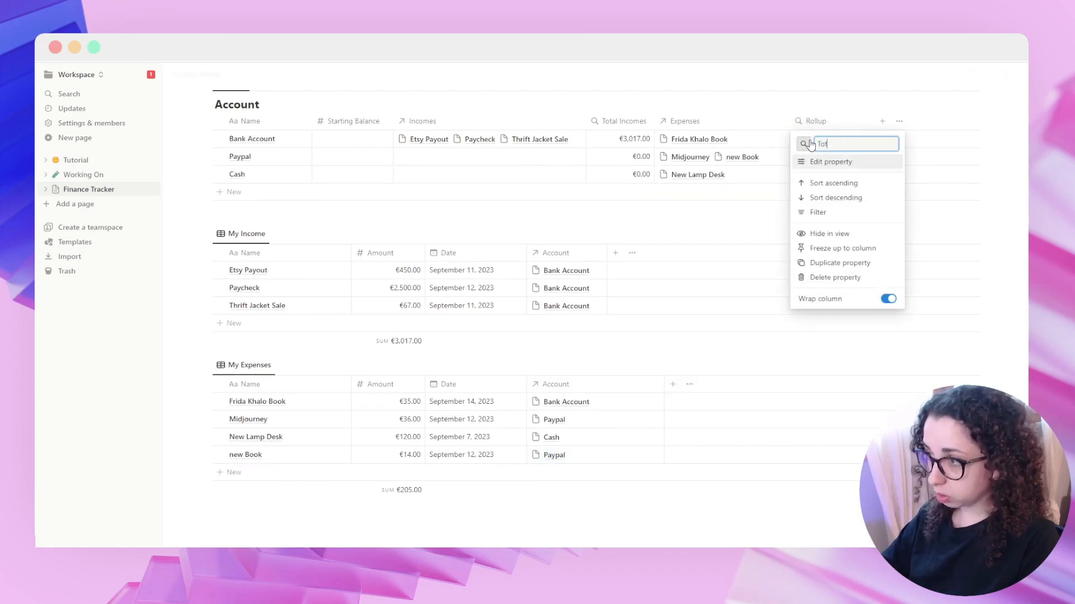
type("al Expenses")
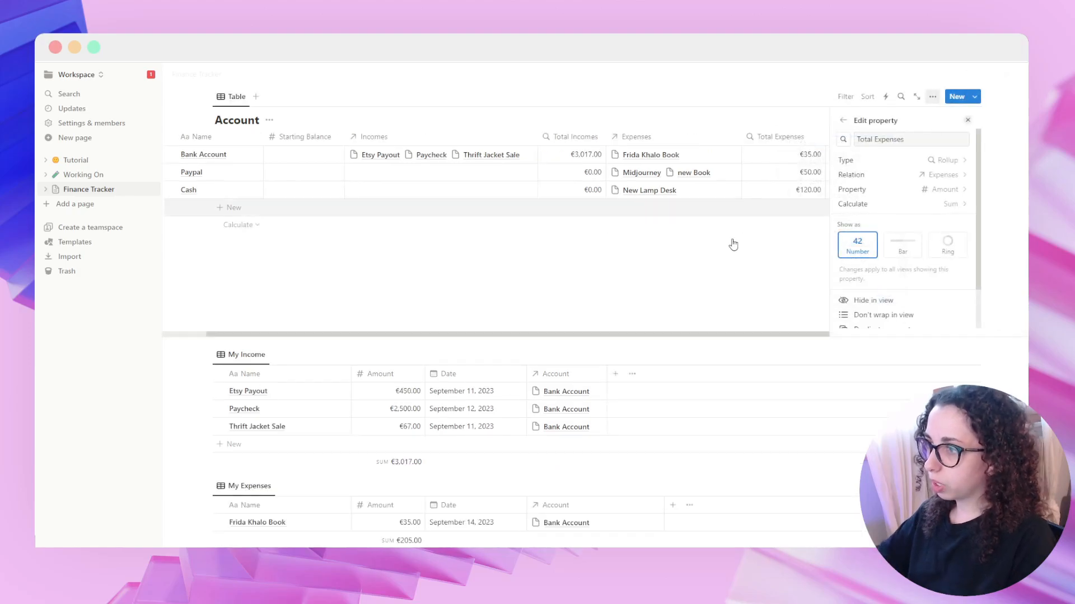
left_click(732, 242)
Step: Hide the Incomes and Expenses relation columns in the Account table view
scroll(868, 280, "up", 3)
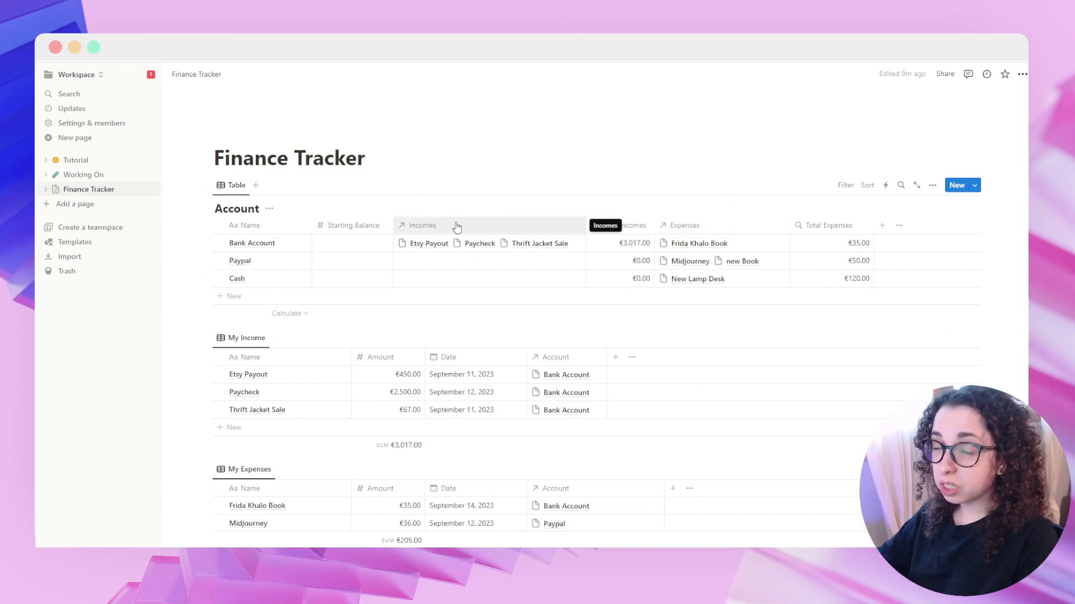
left_click(518, 224)
left_click(453, 339)
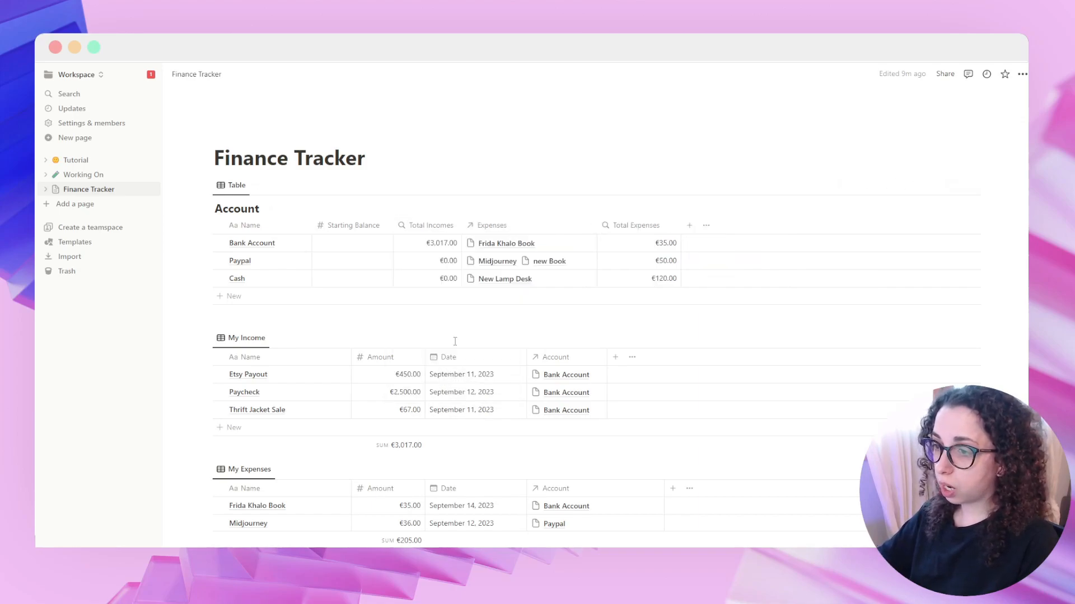
left_click(547, 226)
left_click(501, 338)
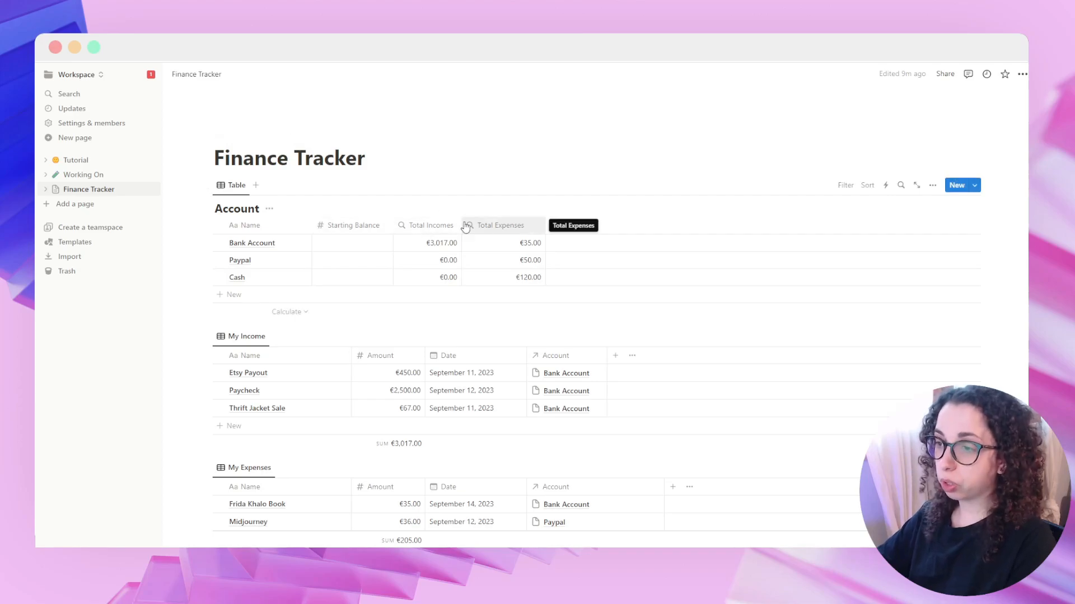
Step: Enter a Starting Balance of 5,000 for Bank Account in the Account database
left_click(356, 244)
type("5,00")
type("00")
key("Return")
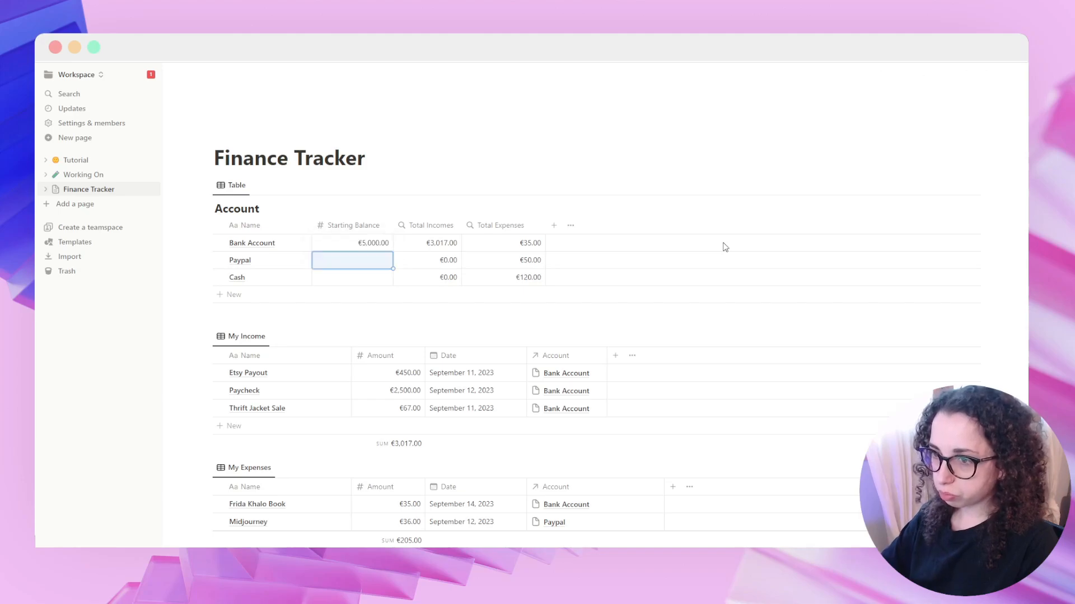
Step: Enter Starting Balances of 140 for Cash and 60 for Paypal in the Account database
left_click(371, 276)
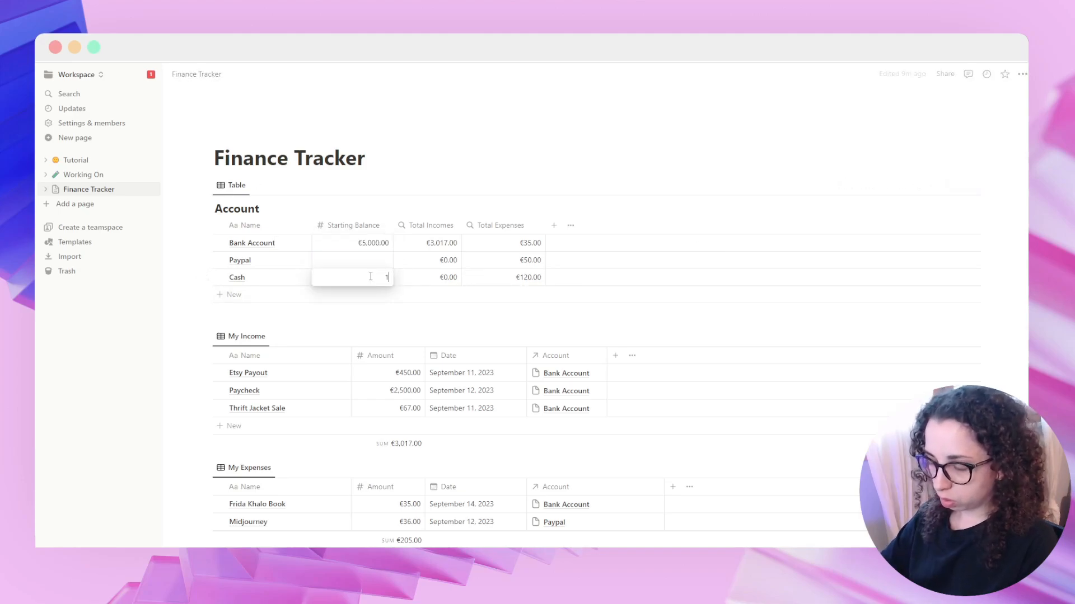
type("140")
left_click(372, 263)
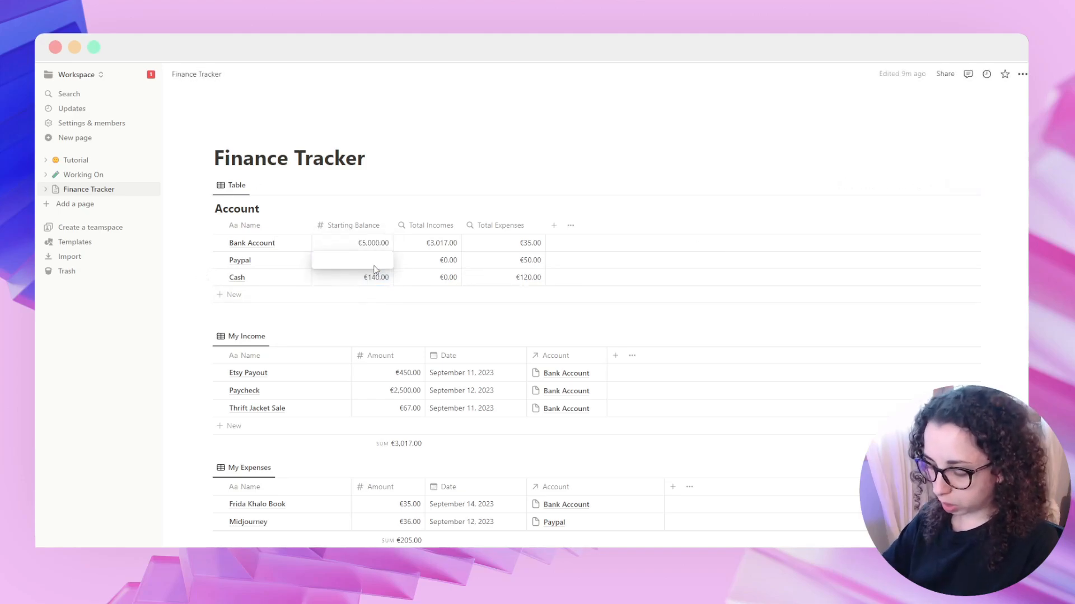
type("60")
key("Return")
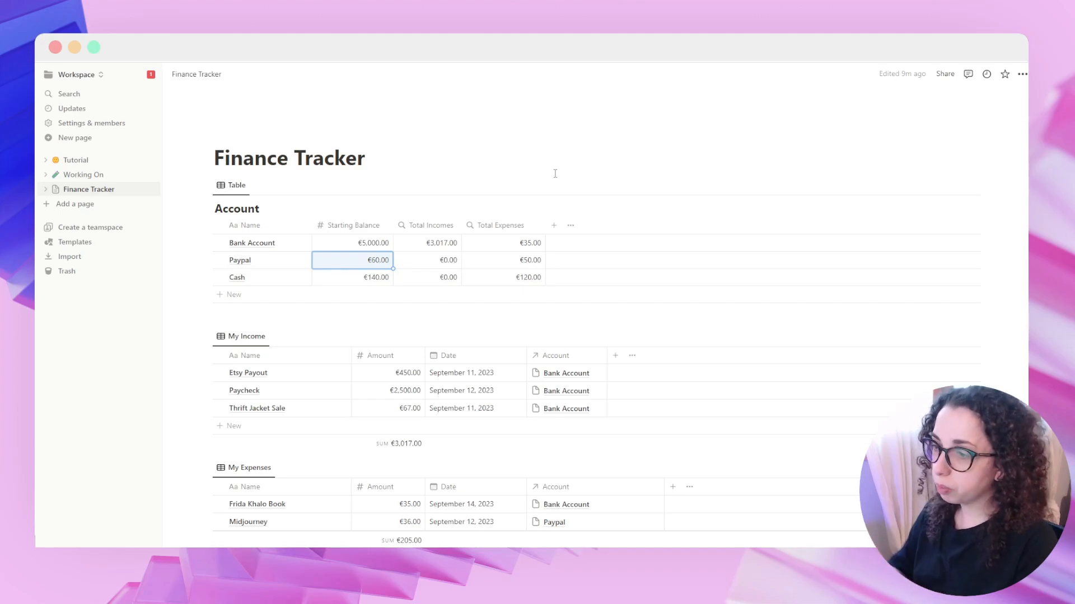
Step: Add a formula property named Current Balance to the Account database
left_click(554, 225)
scroll(901, 347, "down", 5)
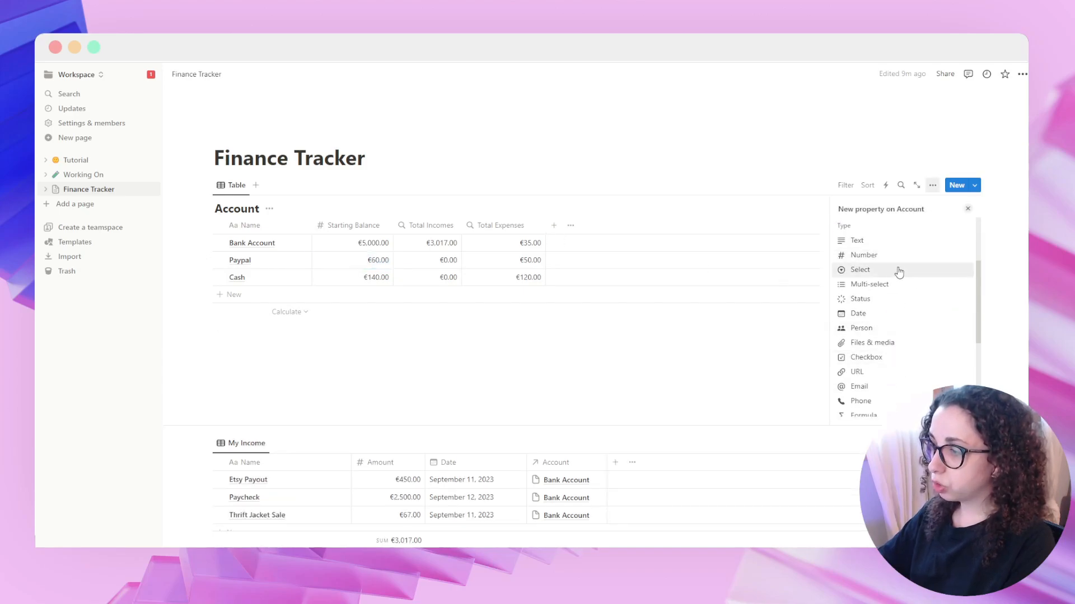
scroll(883, 400, "down", 2)
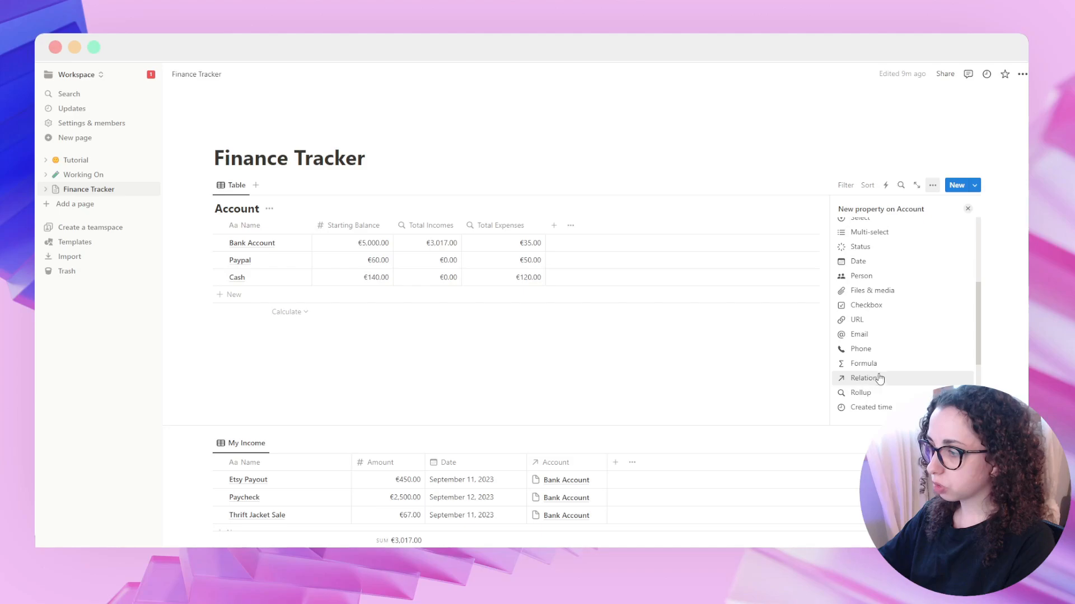
left_click(863, 367)
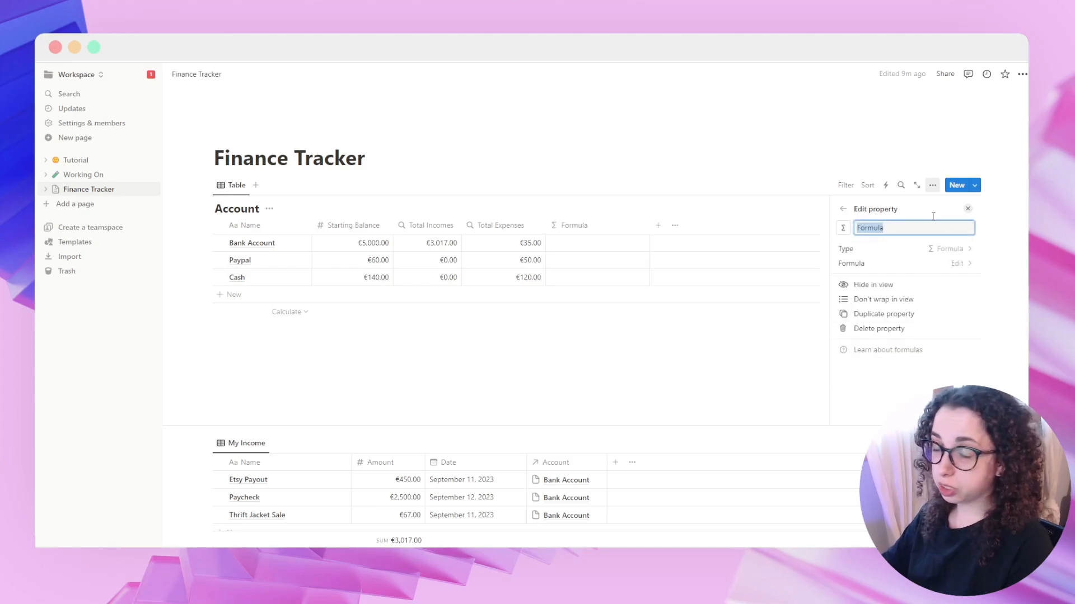
type("Ba")
key("ctrl+a")
type("C")
type("lance")
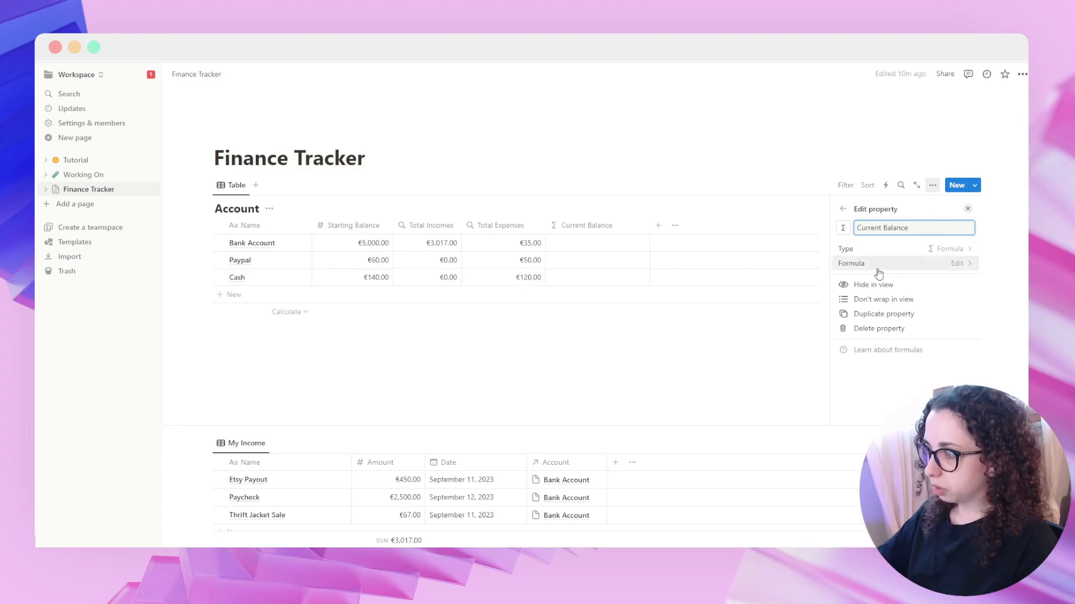
left_click(681, 344)
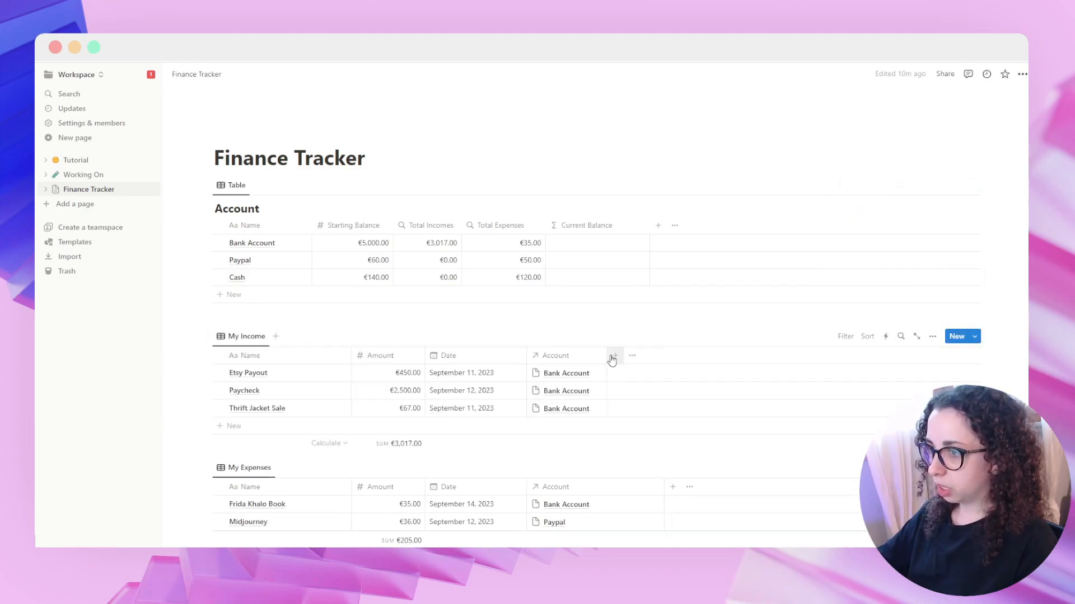
left_click(585, 253)
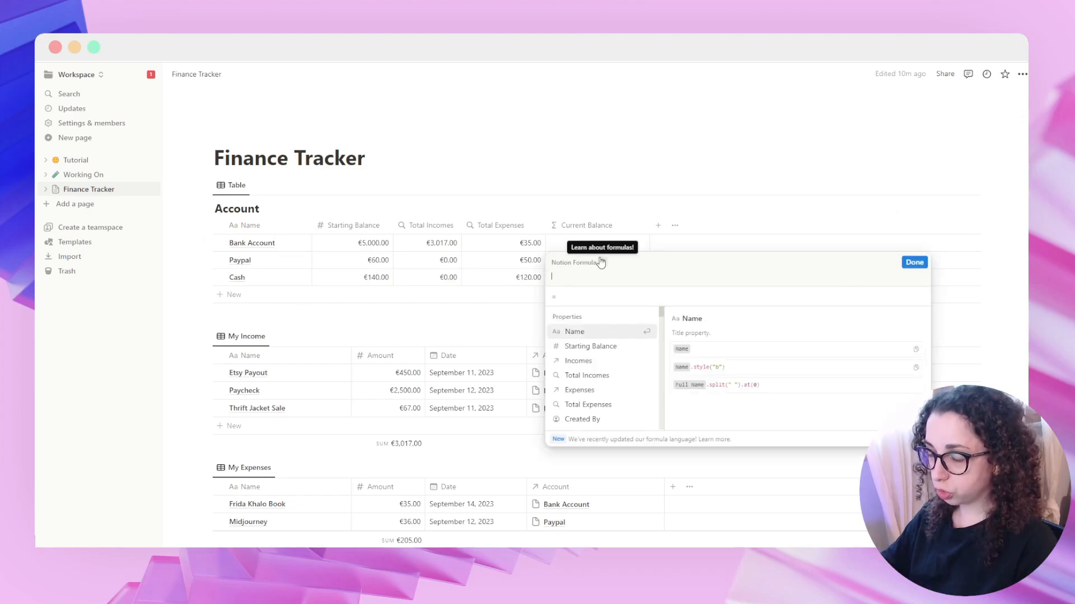
left_click(582, 241)
left_click(566, 246)
key("Escape")
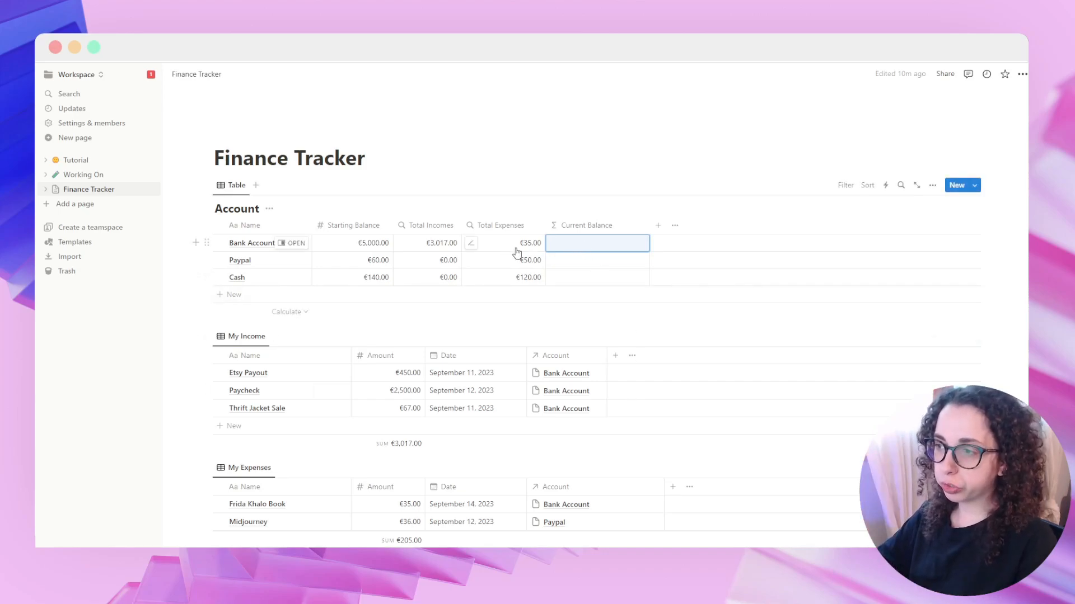
Step: Set the Current Balance formula to Starting Balance + Total Incomes - Total Expenses
left_click(593, 249)
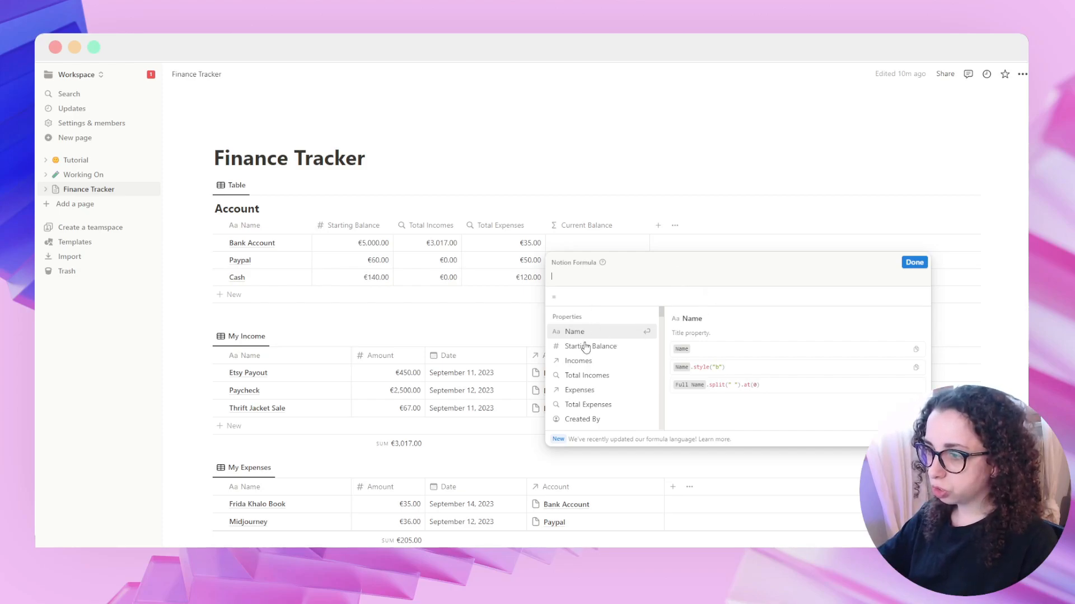
scroll(584, 346, "down", 3)
scroll(591, 366, "up", 3)
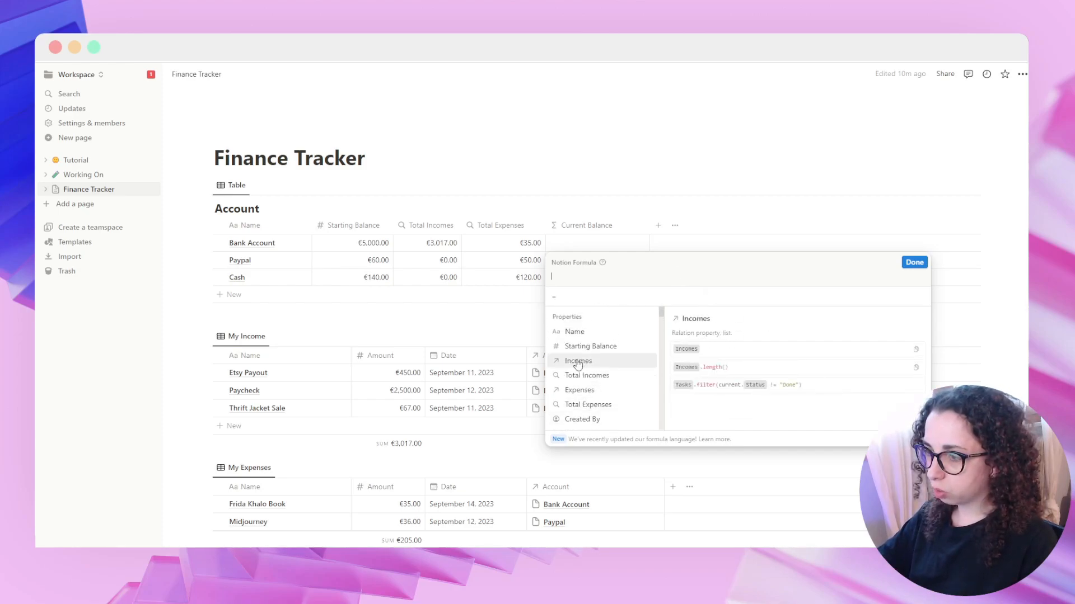
scroll(583, 384, "down", 5)
scroll(582, 406, "down", 2)
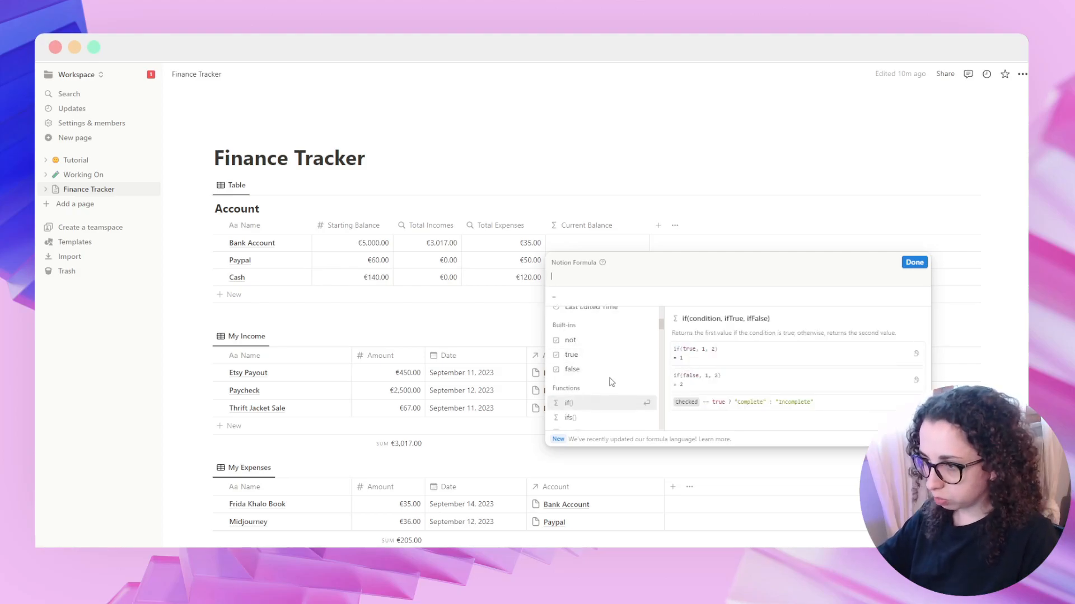
scroll(582, 370, "up", 8)
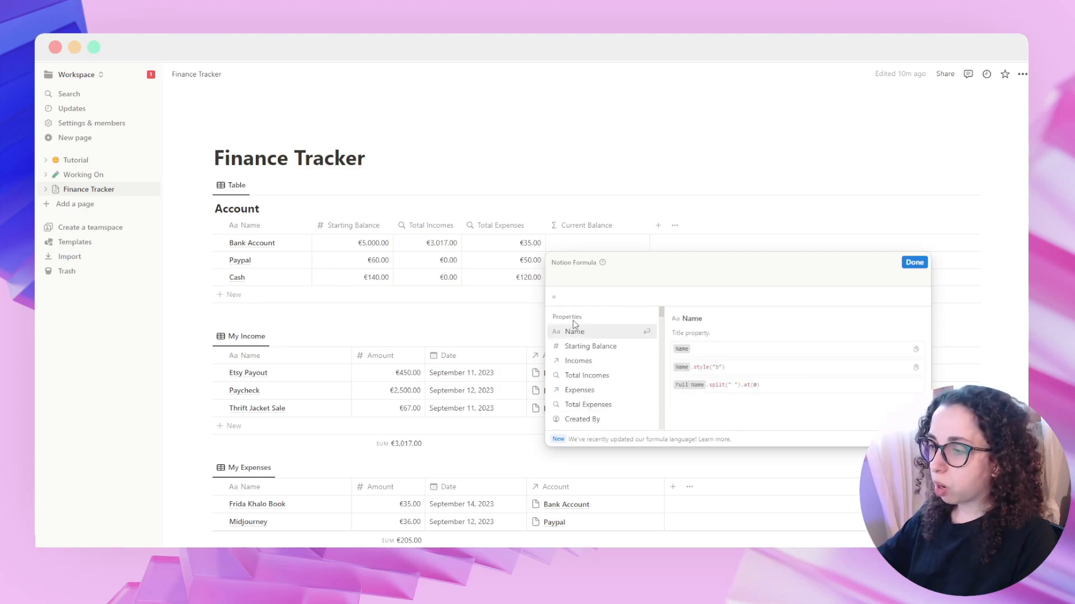
left_click(583, 351)
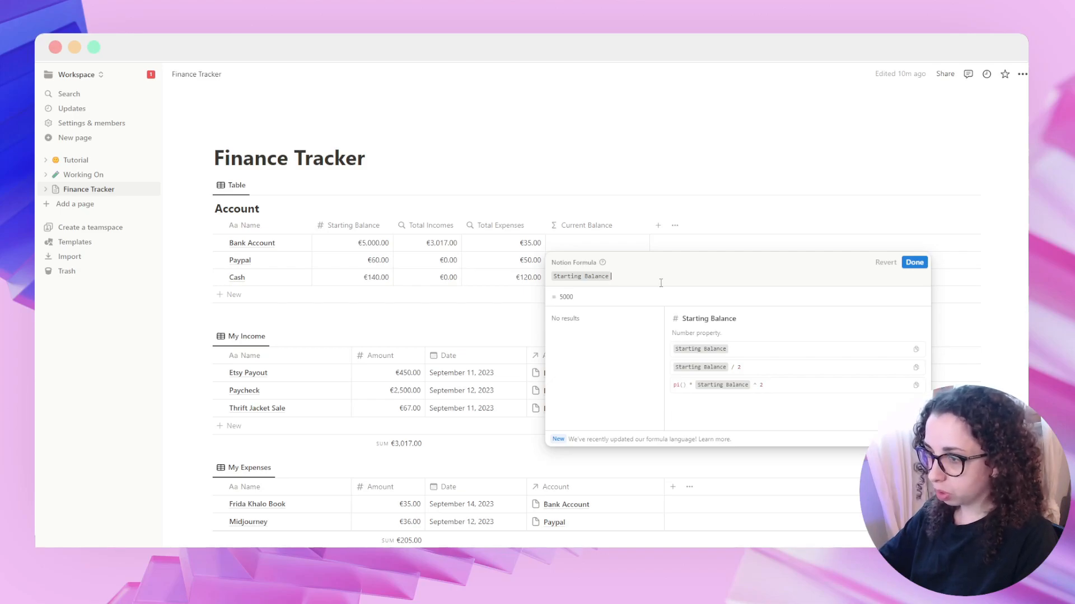
type("+")
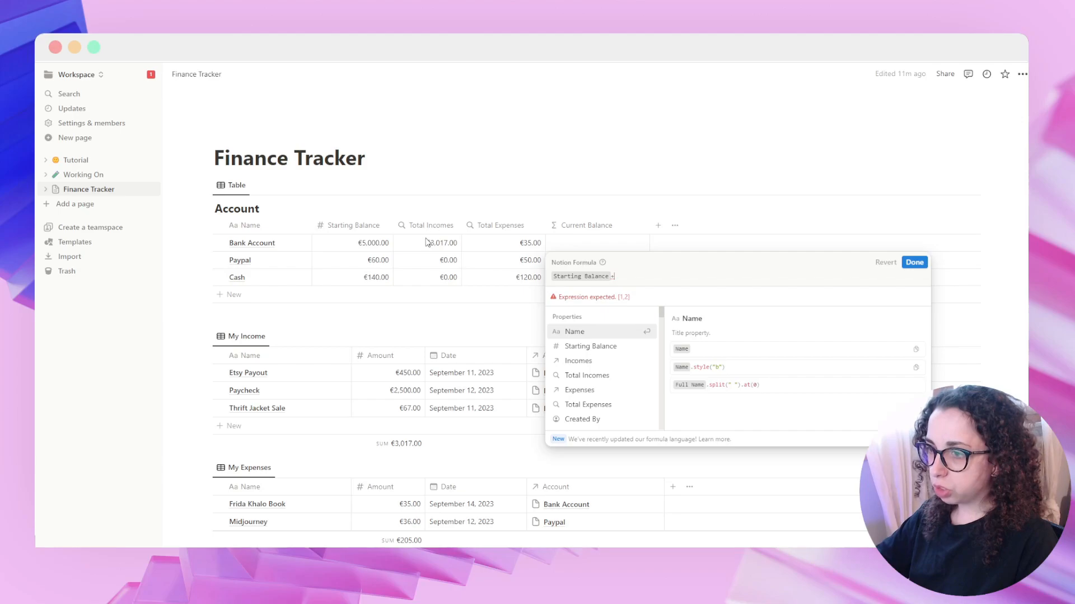
left_click(595, 378)
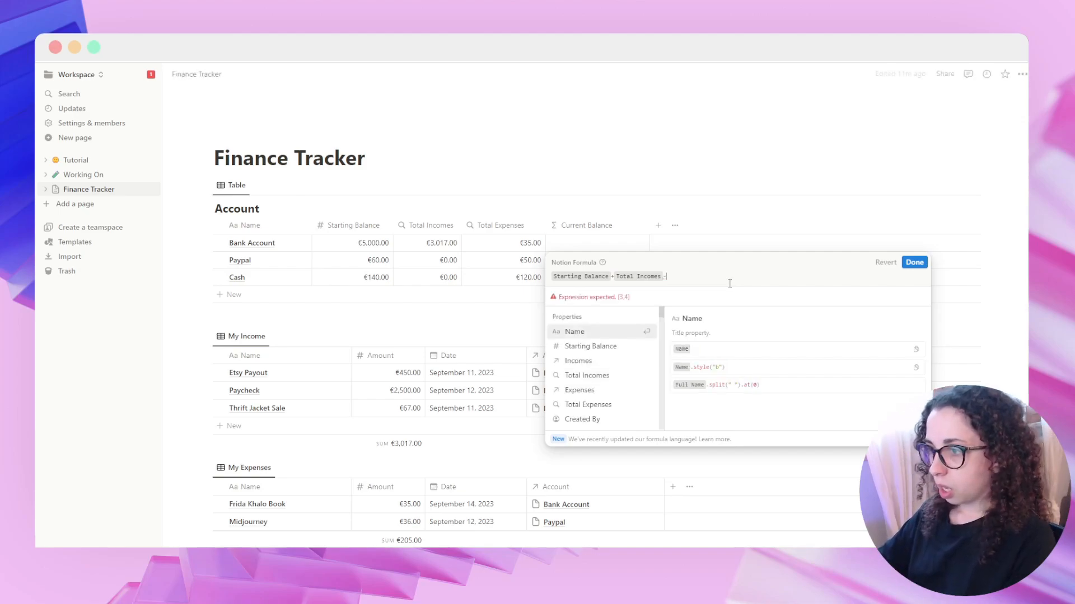
left_click(600, 404)
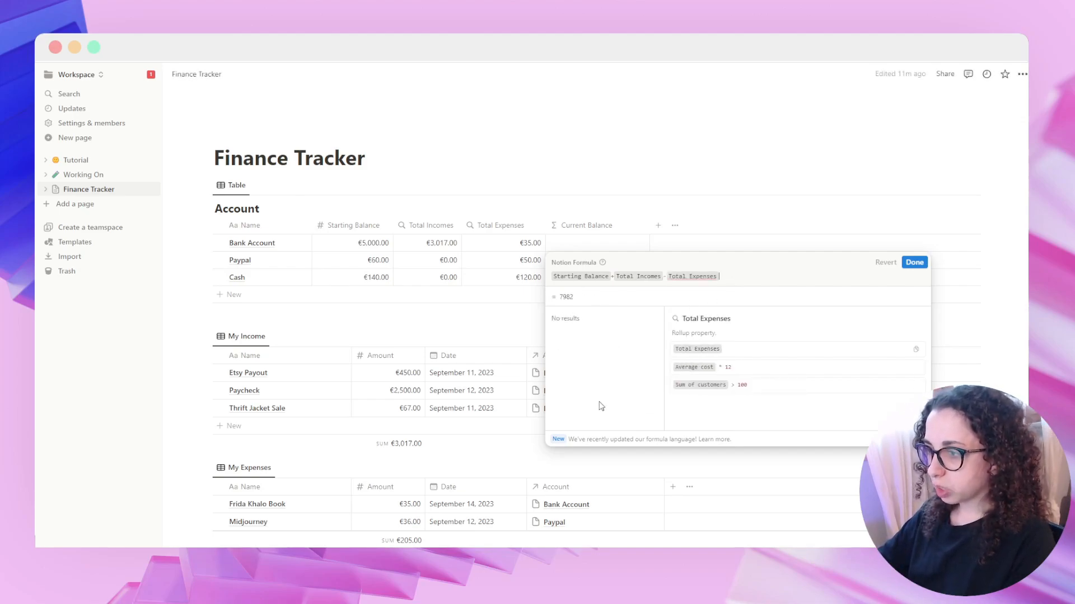
left_click(915, 265)
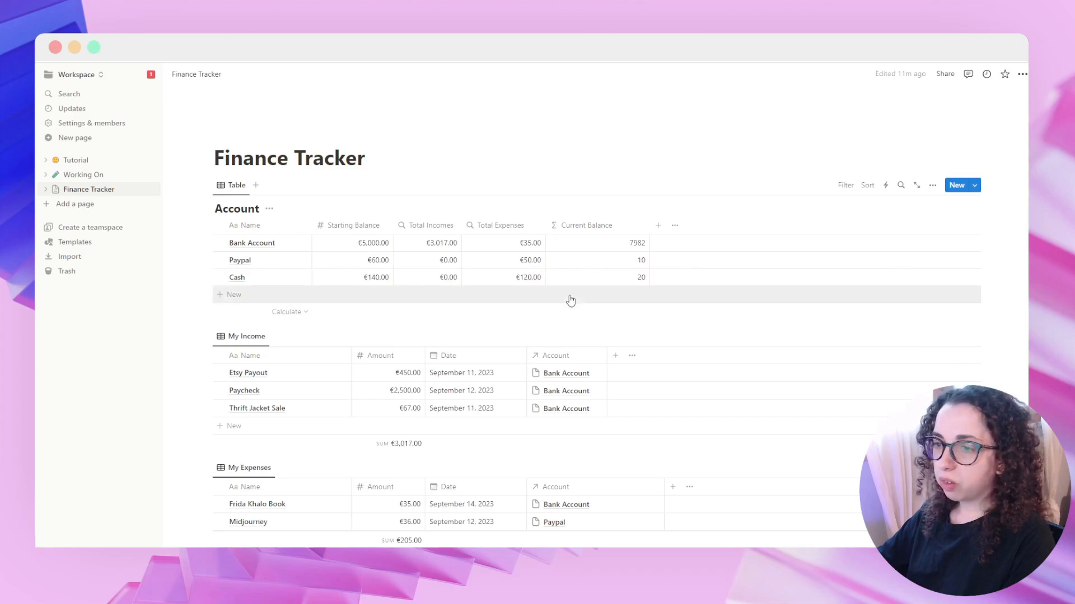
Step: Set the number format of Current Balance to Euro and narrow its column in the Account table
left_click(587, 228)
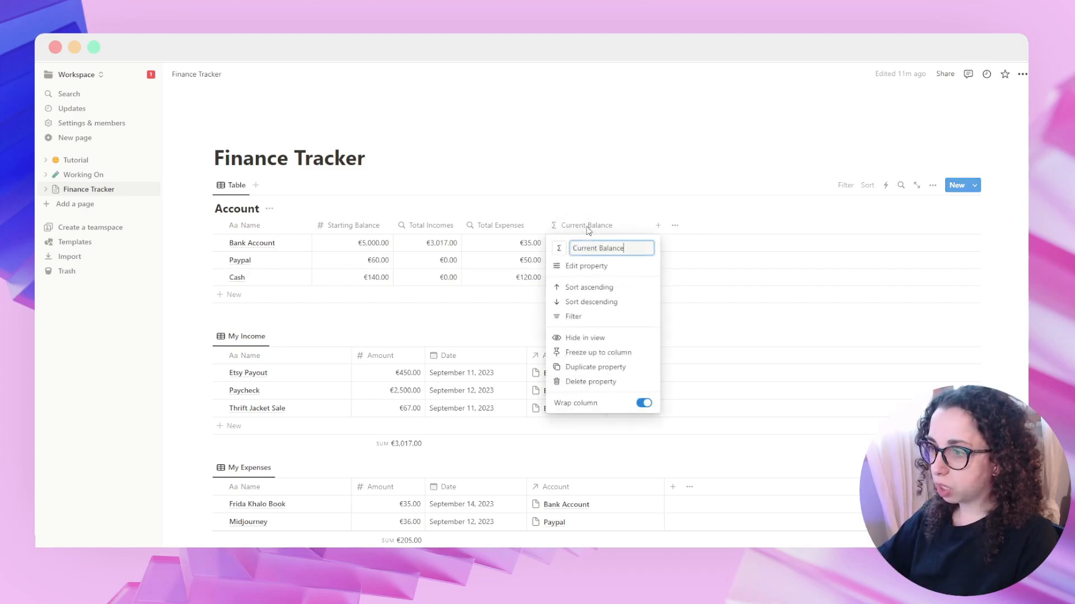
left_click(560, 272)
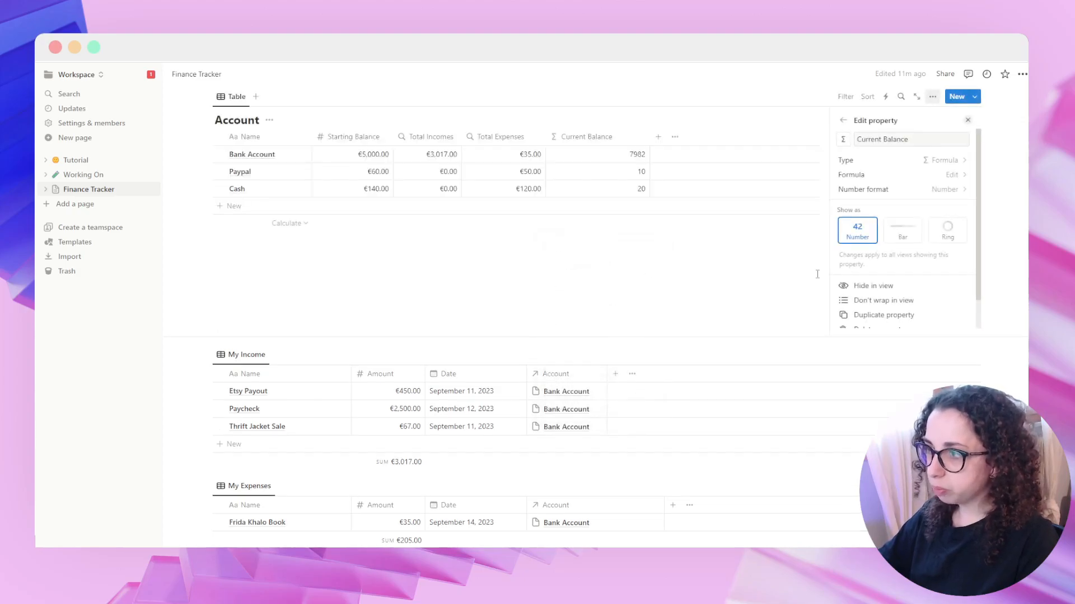
left_click(848, 194)
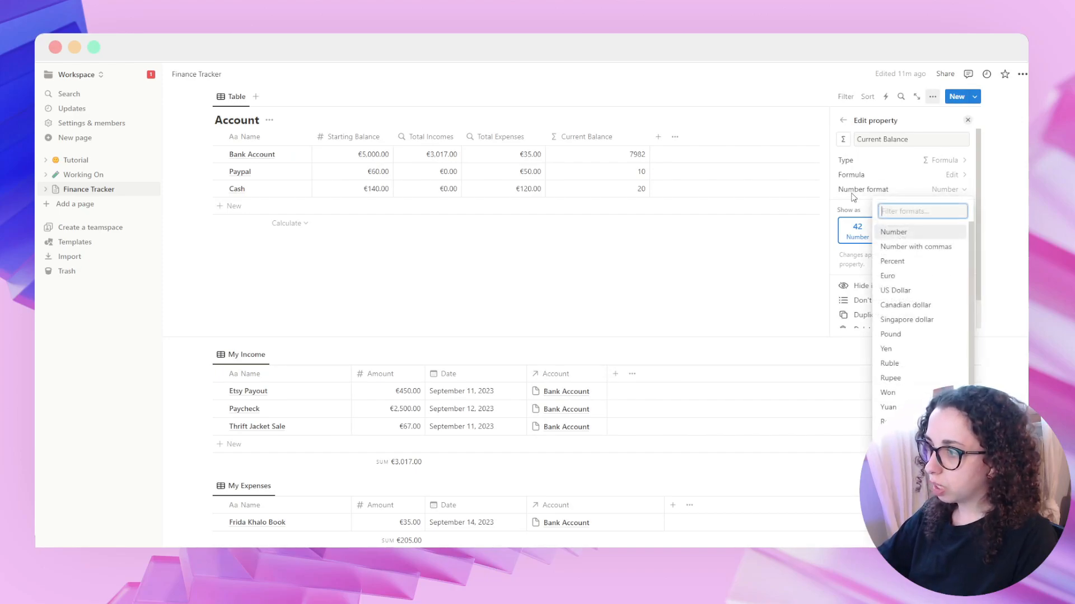
left_click(903, 277)
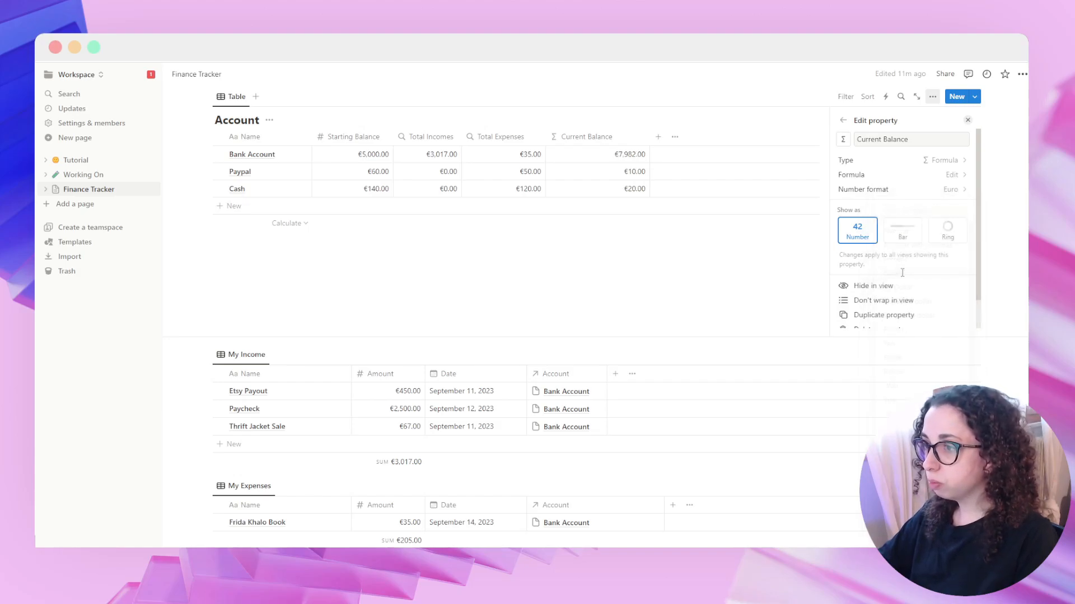
left_click(696, 267)
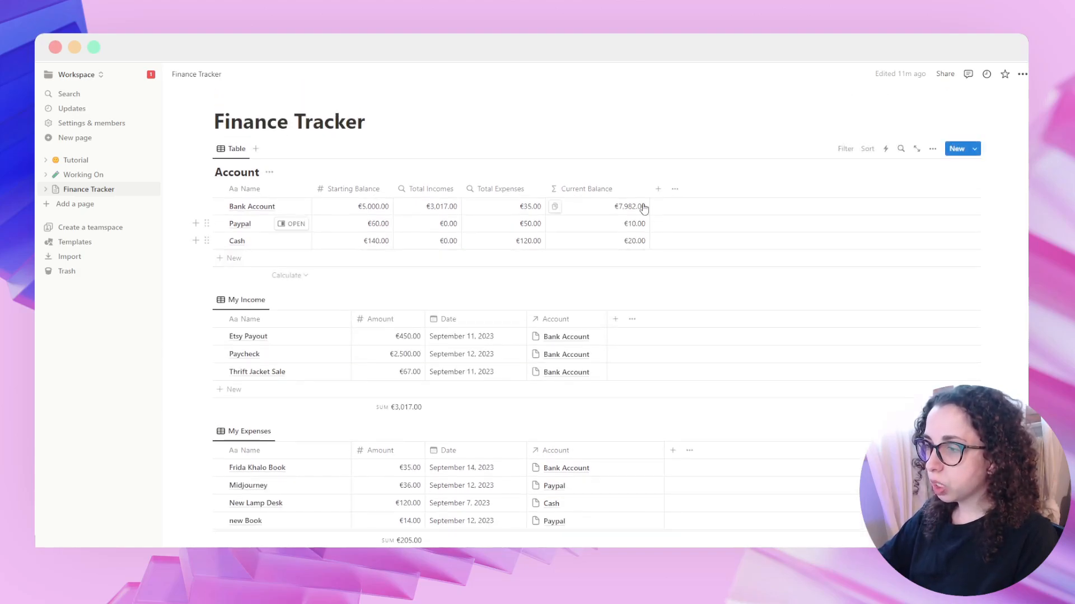
left_click_drag(650, 189, 622, 196)
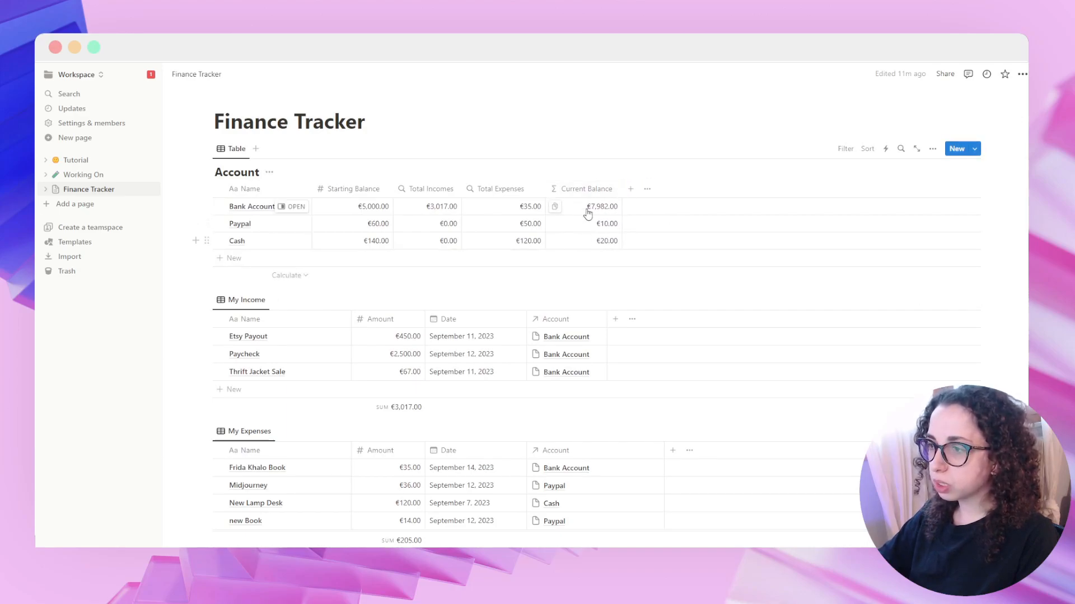
Step: Add a new expense named Movie Ticker with an amount of 9 to the My Expenses table
scroll(597, 240, "down", 2)
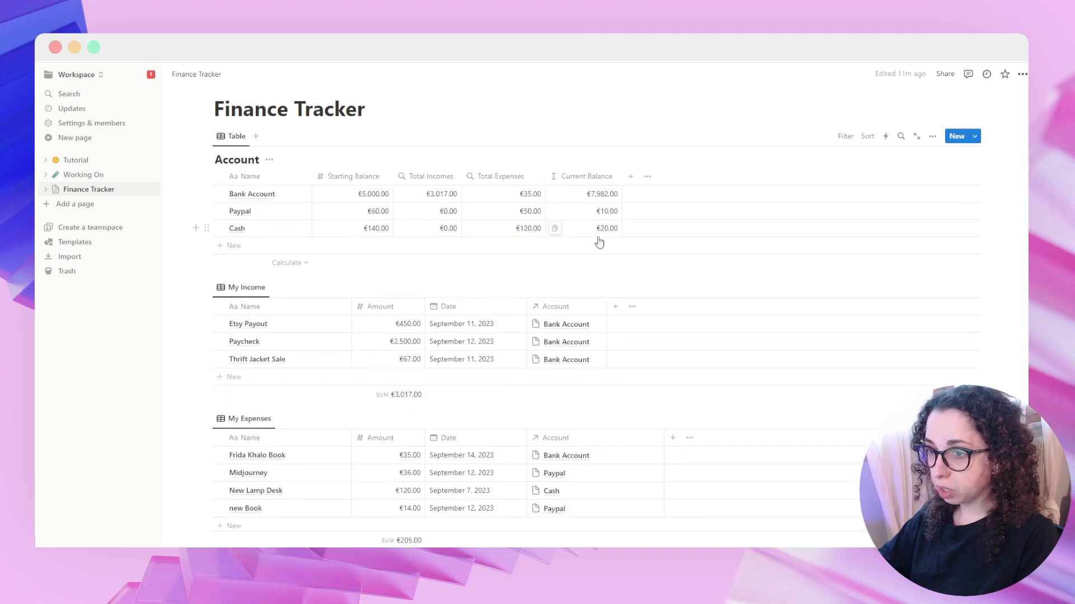
left_click(239, 490)
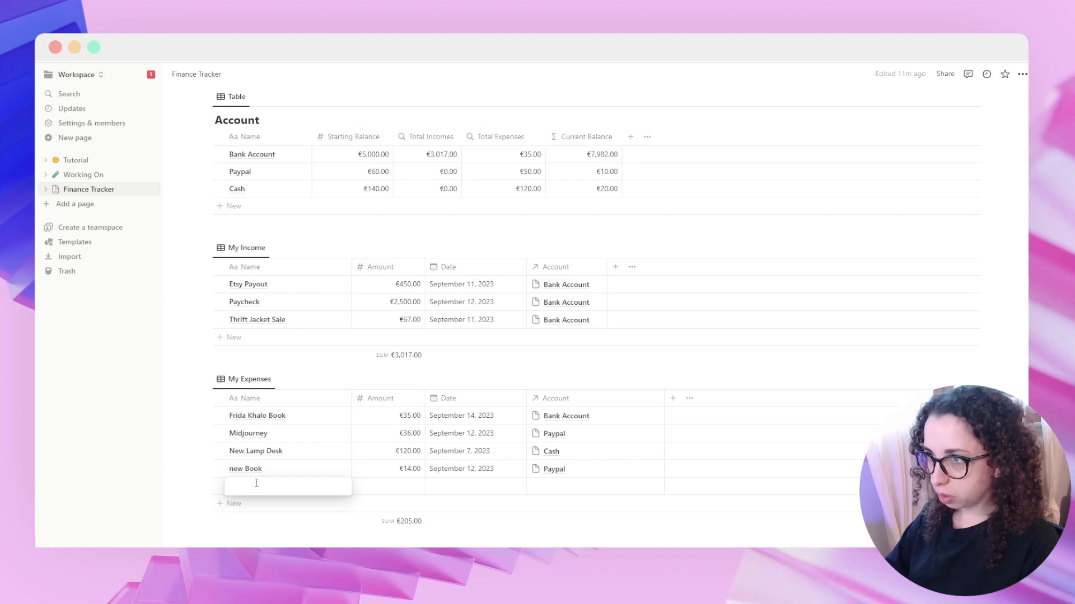
type("Movie Ticker")
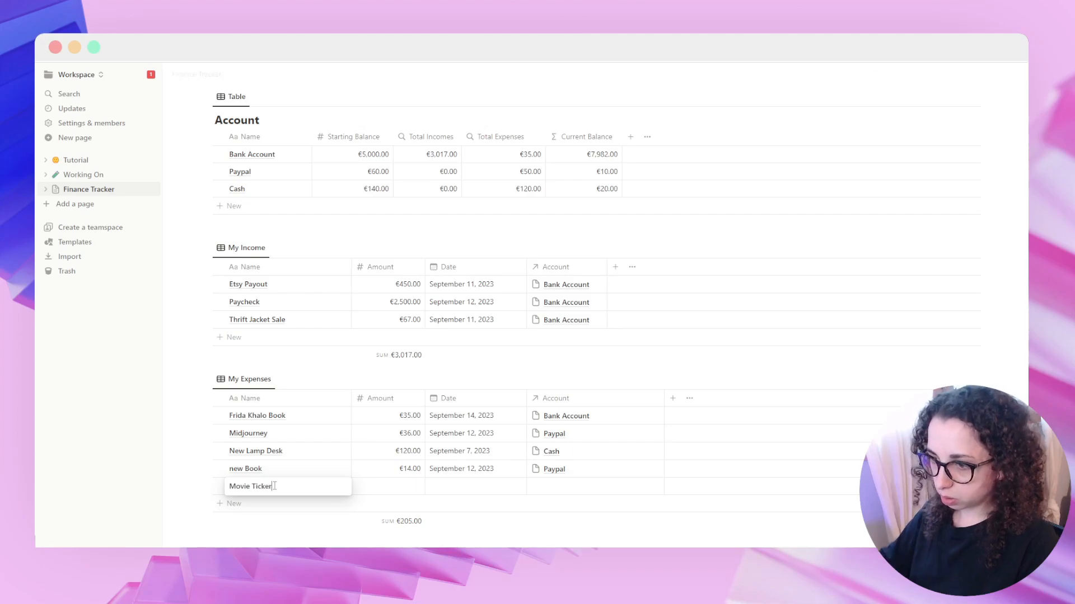
left_click(407, 487)
type("9")
key("Return")
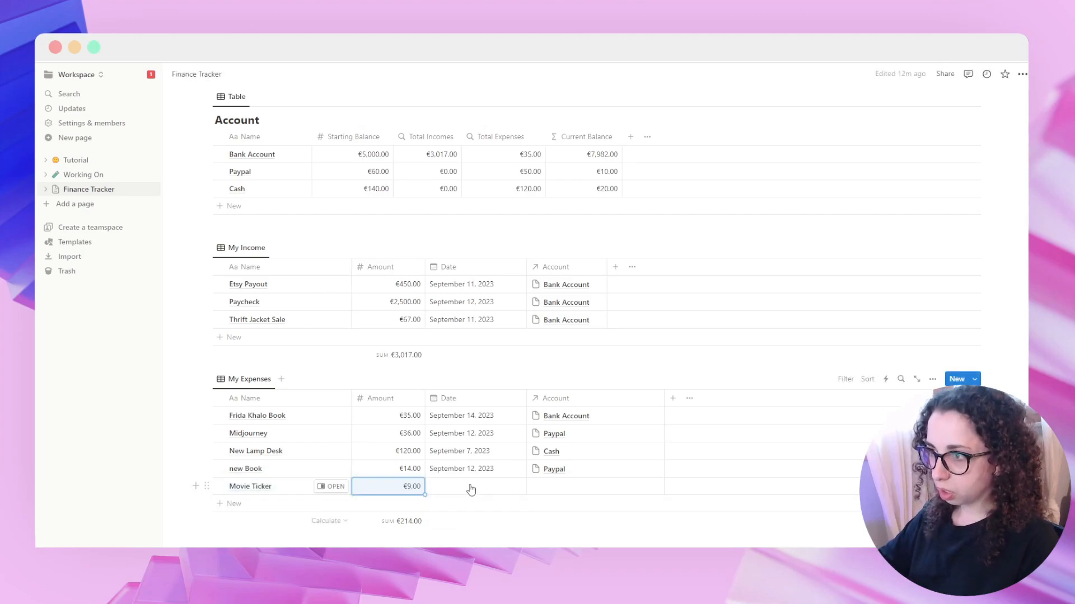
Step: Set the date of the Movie Ticker expense to September 18, 2023
left_click(470, 490)
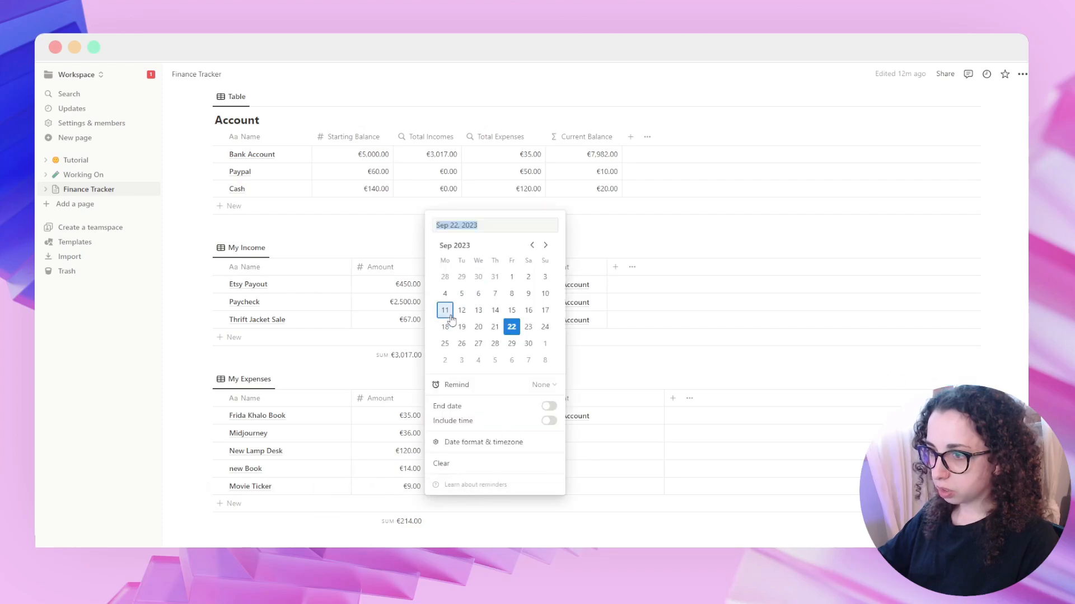
left_click(445, 327)
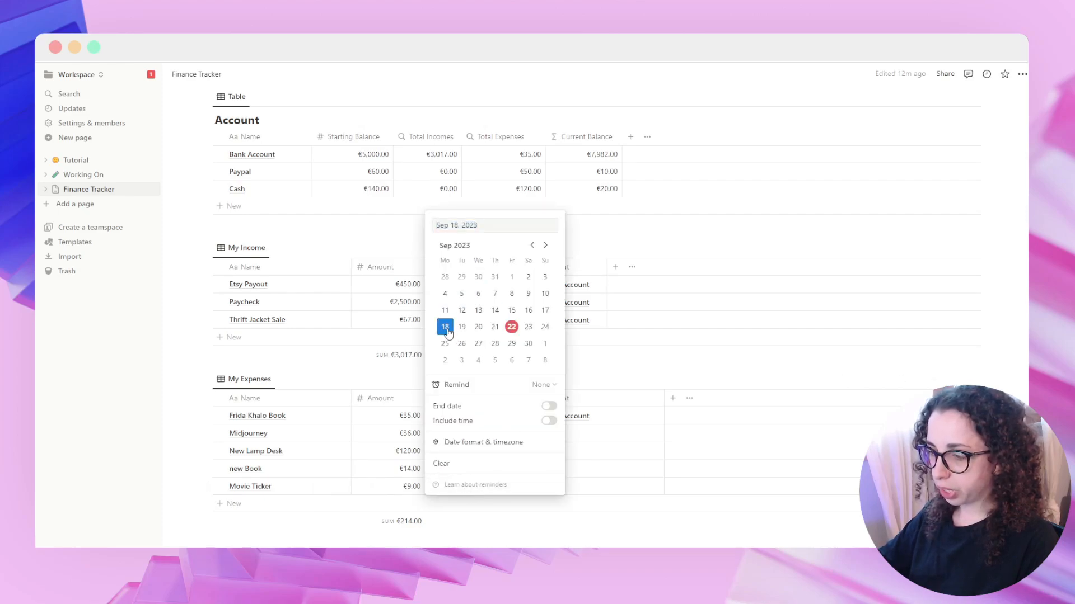
left_click(577, 531)
scroll(571, 503, "down", 2)
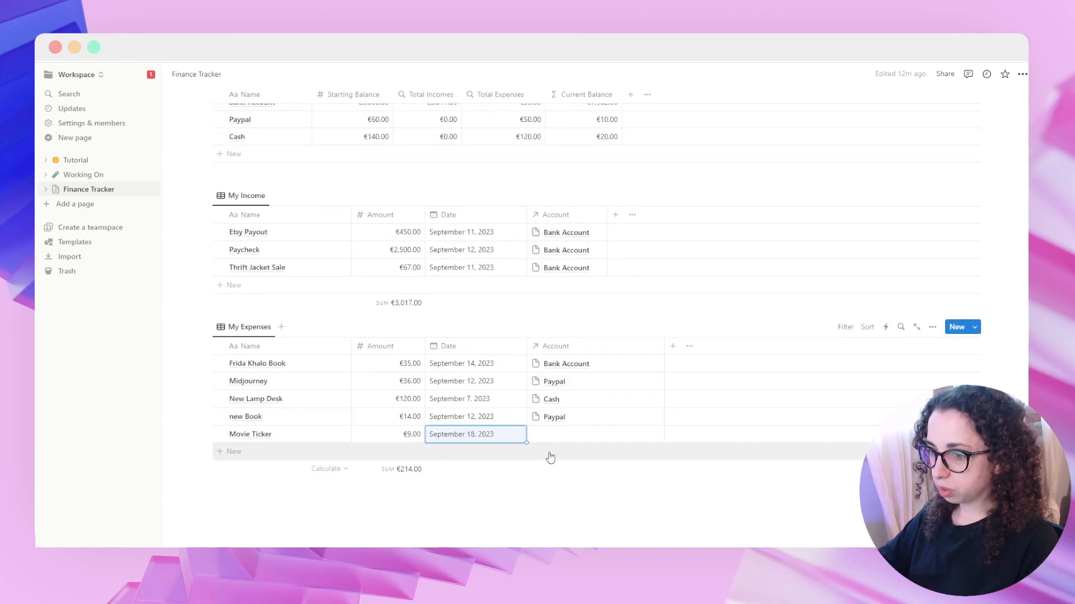
scroll(520, 481, "up", 4)
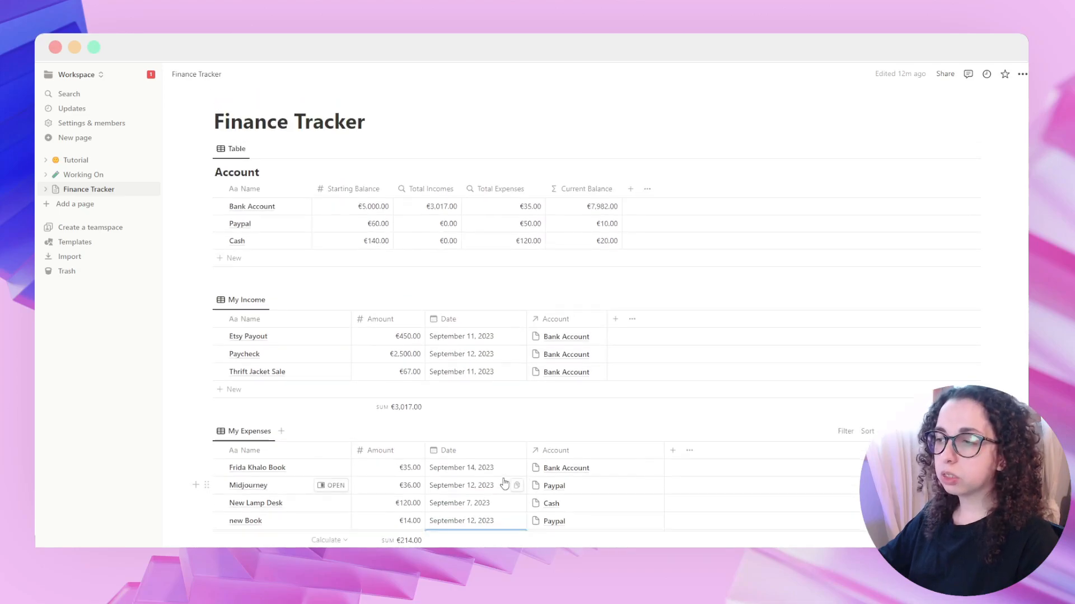
scroll(504, 481, "down", 4)
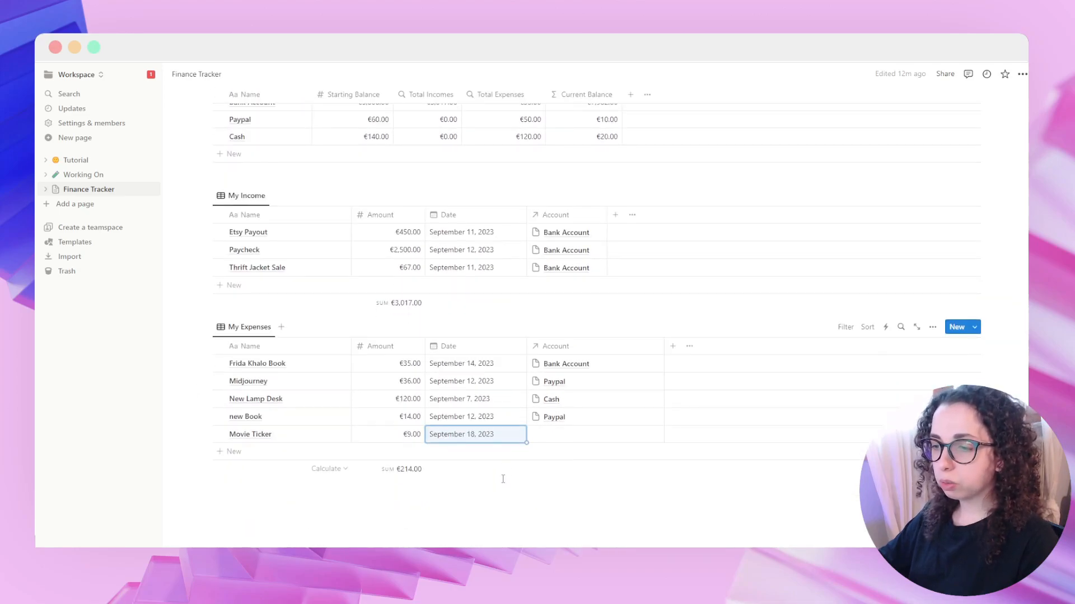
scroll(503, 479, "up", 2)
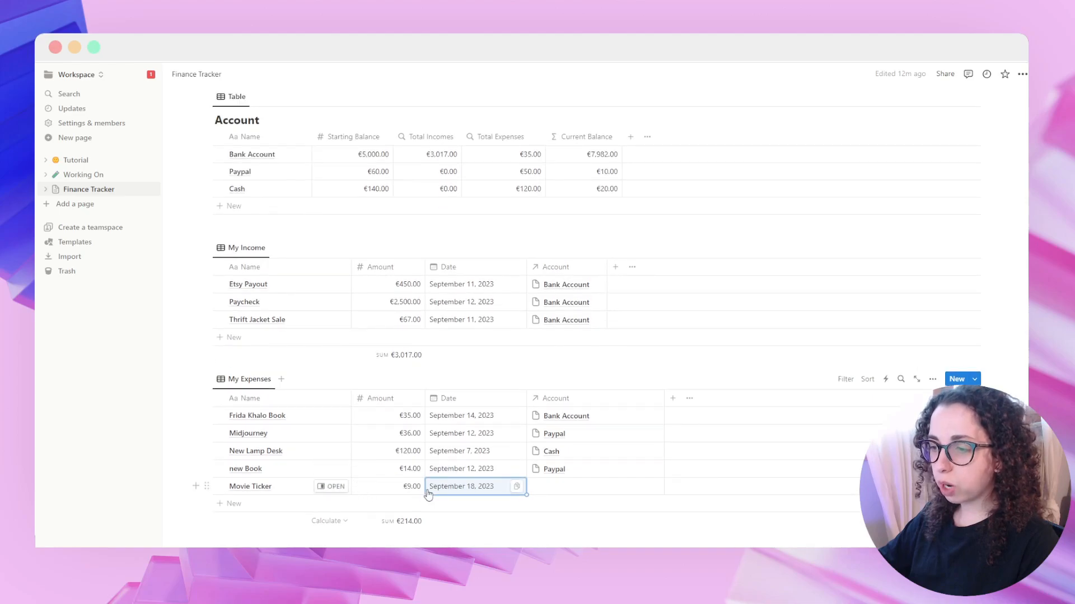
Step: Link the Movie Ticker expense to the Cash account and check the Cash balance in the Account table
scroll(394, 496, "up", 2)
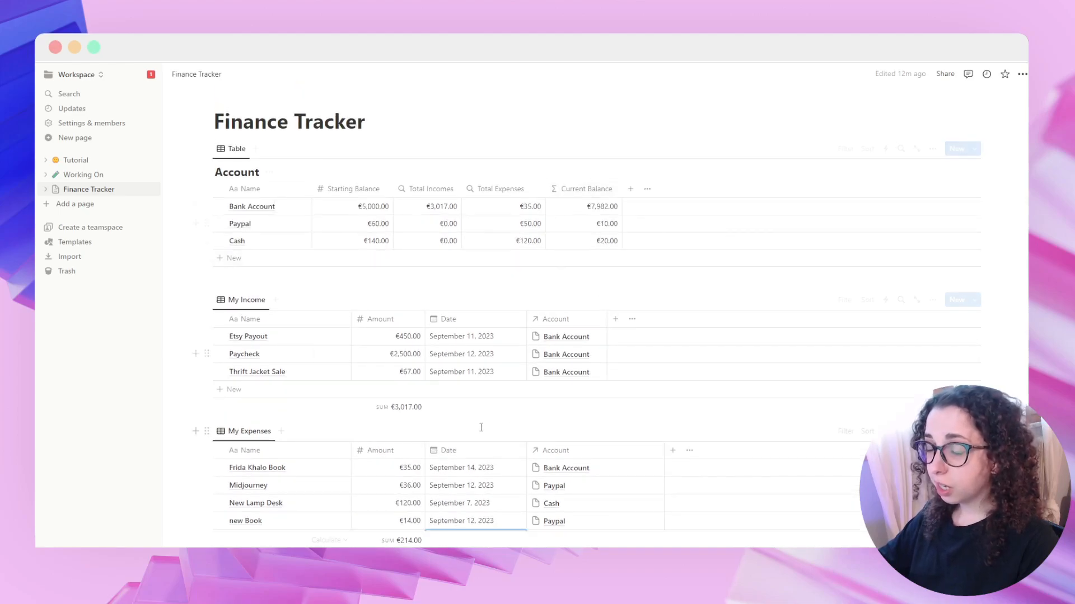
scroll(480, 433, "down", 2)
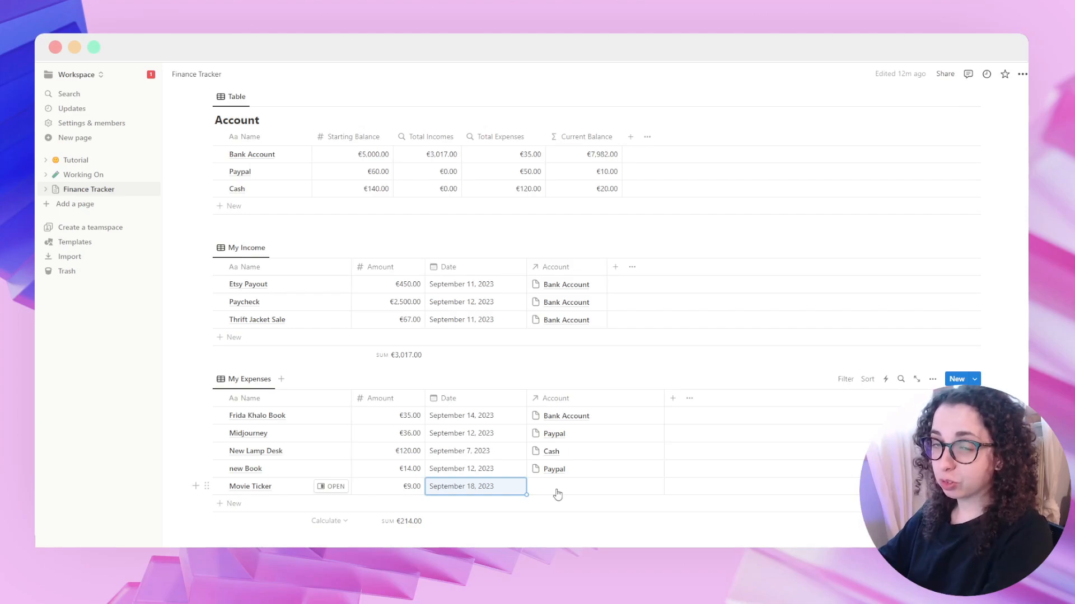
scroll(558, 494, "down", 1)
left_click(560, 441)
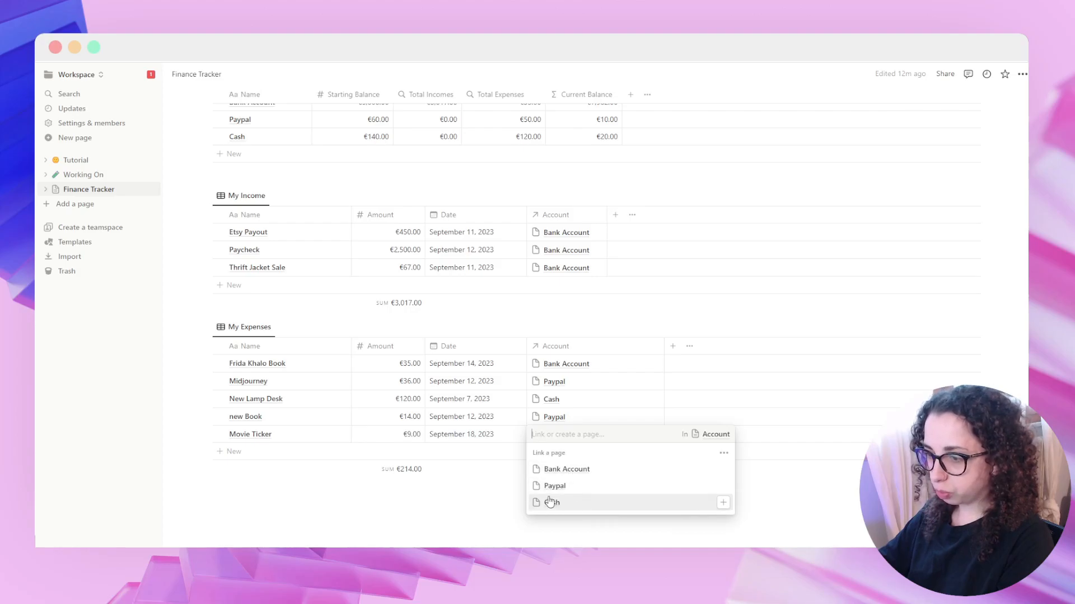
left_click(551, 503)
key("Escape")
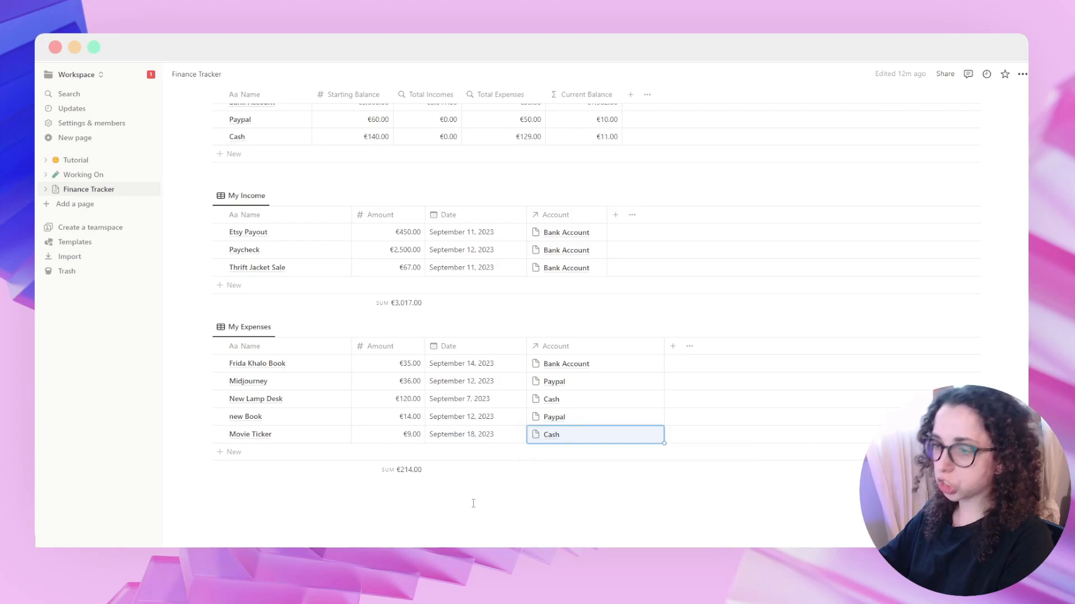
scroll(617, 286, "up", 4)
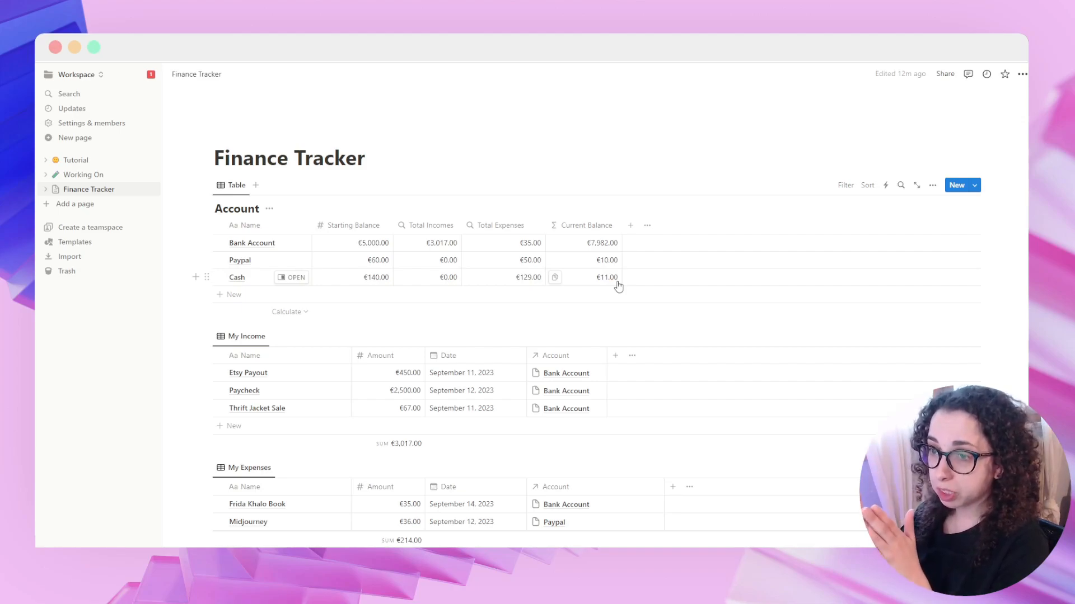
scroll(610, 392, "down", 3)
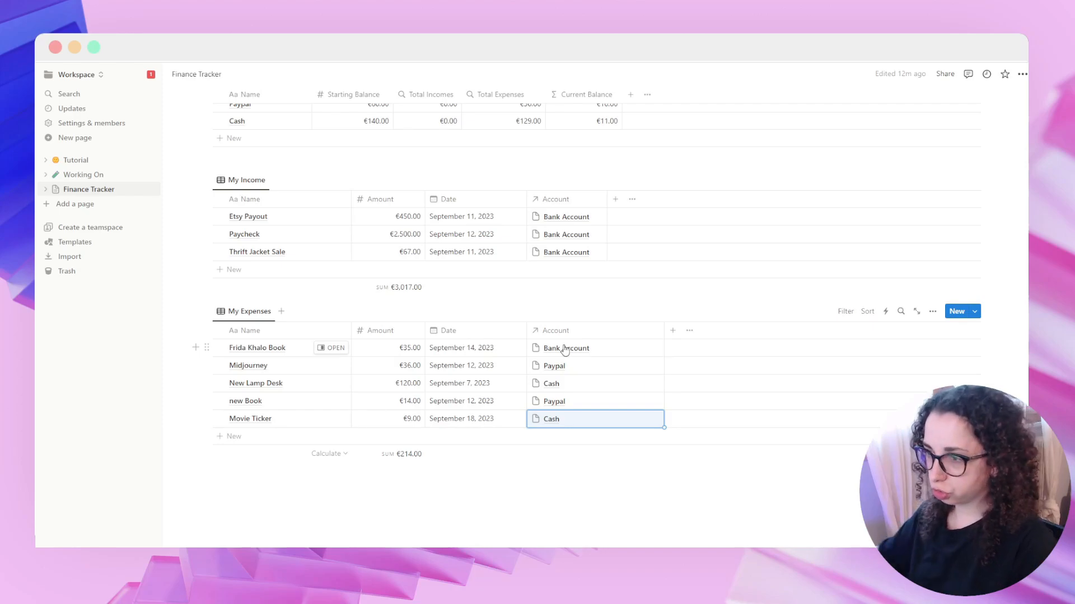
Step: Duplicate the My Income view of the Incomes database
scroll(565, 350, "up", 2)
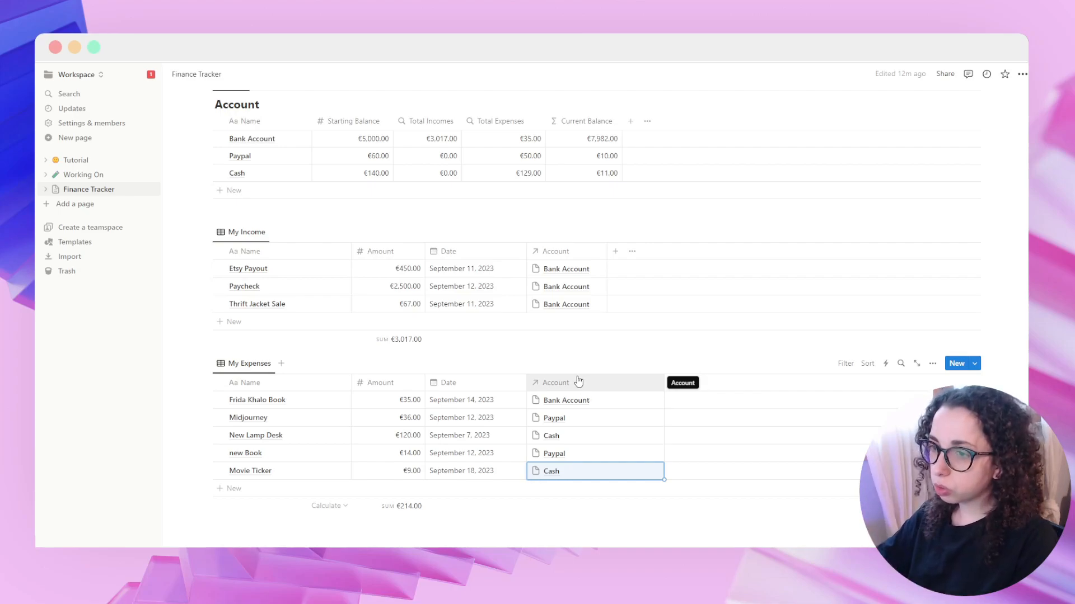
scroll(582, 387, "up", 2)
scroll(576, 381, "down", 2)
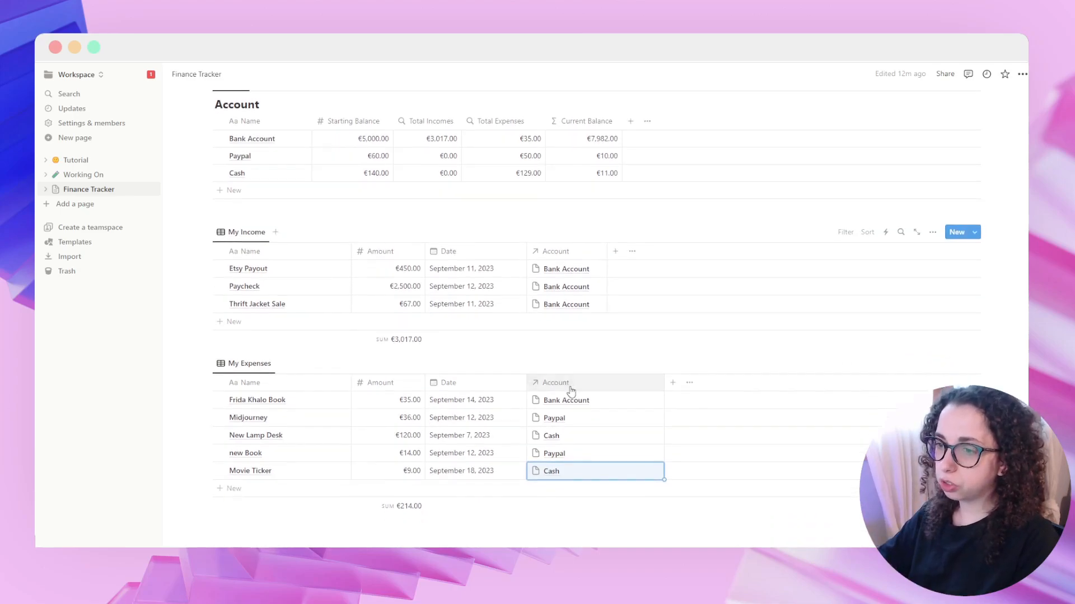
left_click(235, 238)
left_click(237, 235)
left_click(238, 235)
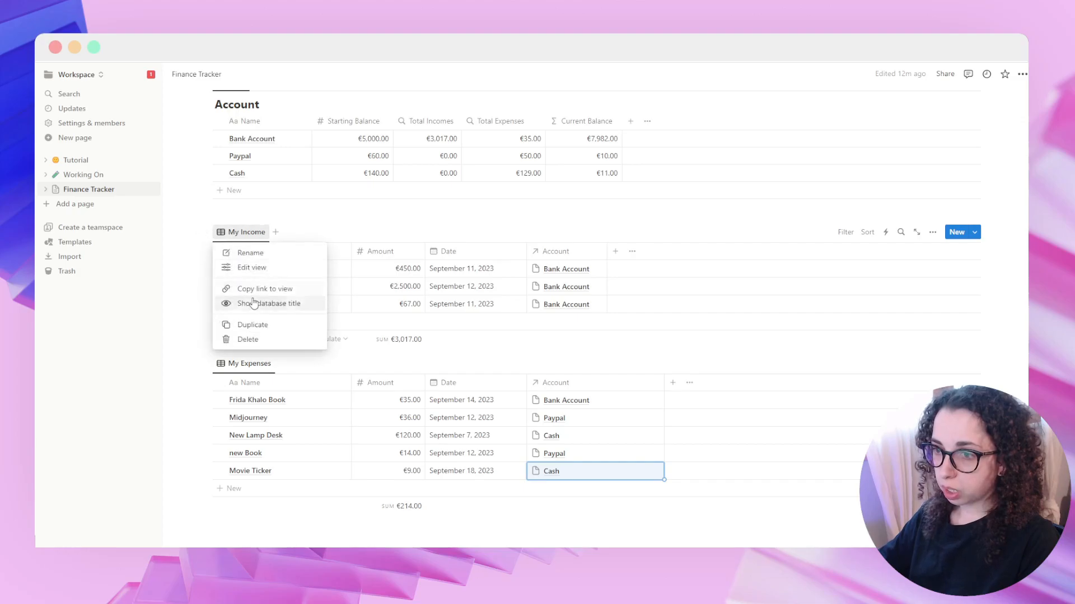
left_click(252, 325)
key("Escape")
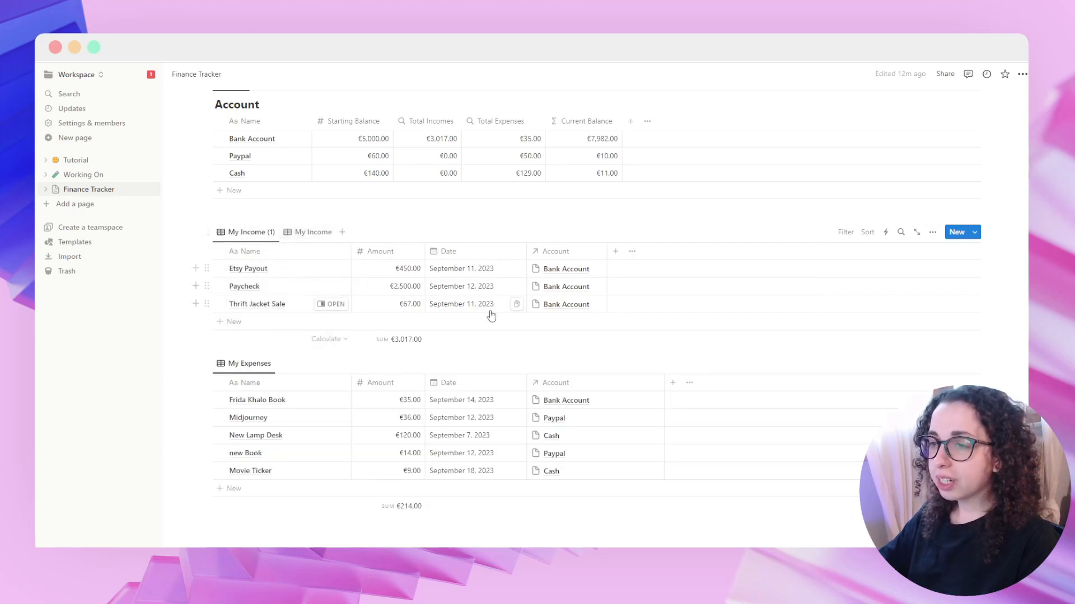
Step: Filter the duplicated income view so that Account contains Bank Account, and collapse the filter bar
scroll(762, 389, "up", 2)
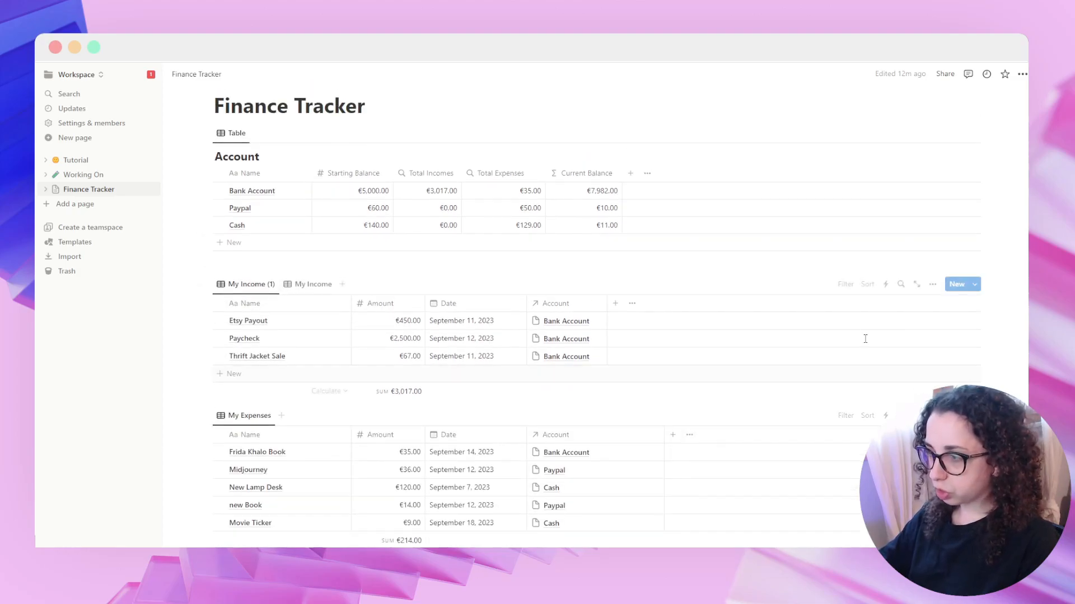
left_click(842, 292)
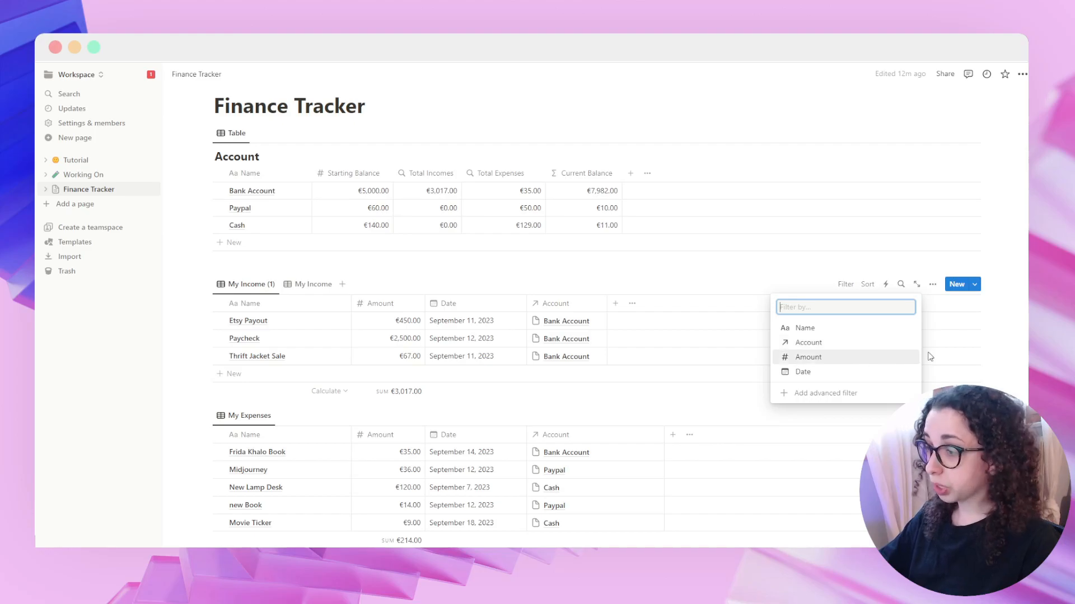
left_click(814, 344)
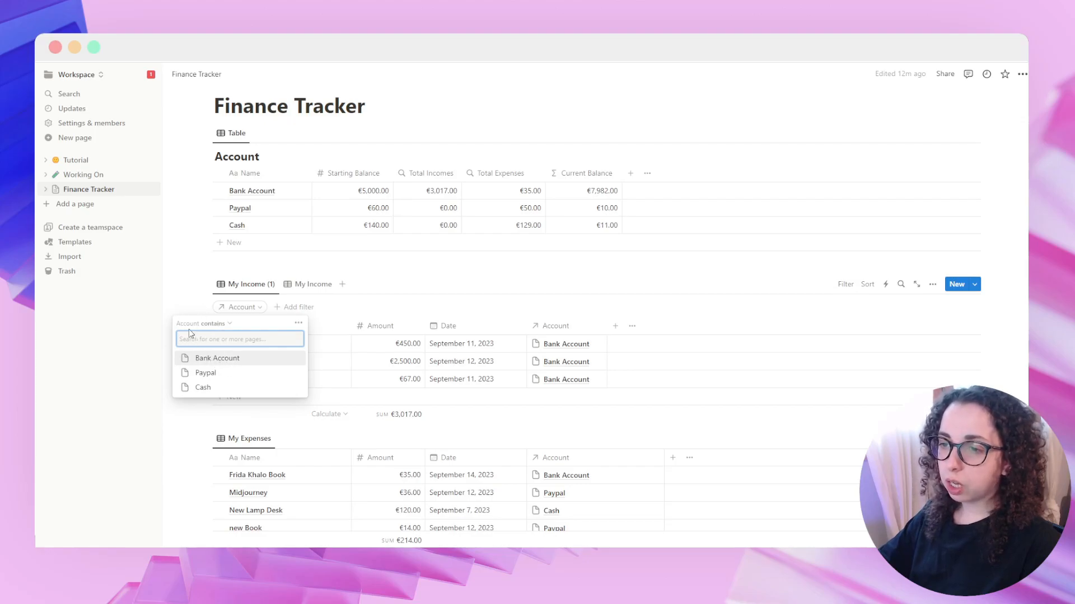
left_click(217, 363)
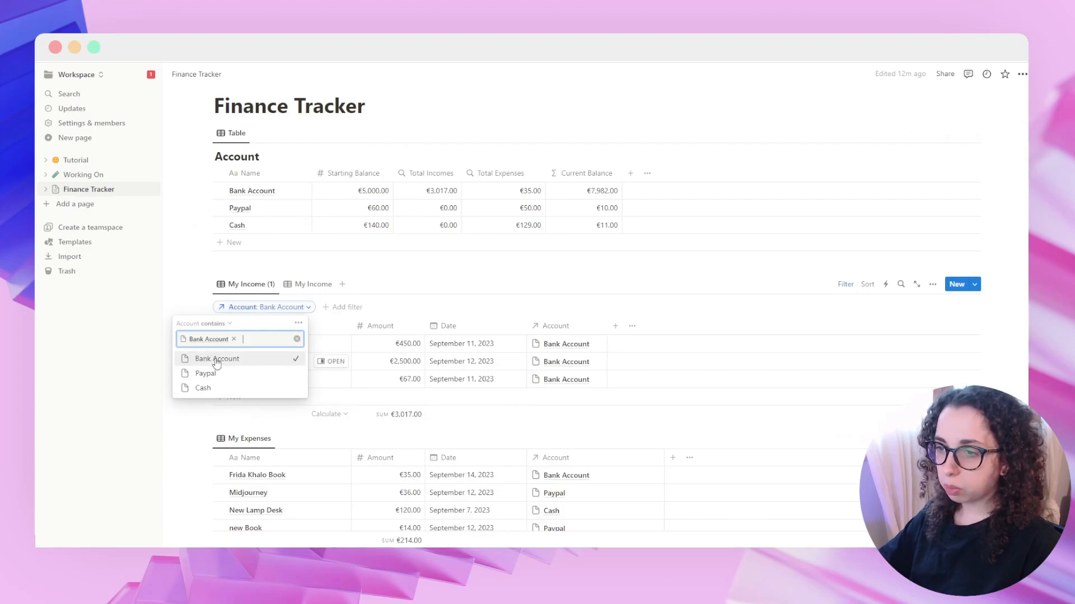
left_click(845, 287)
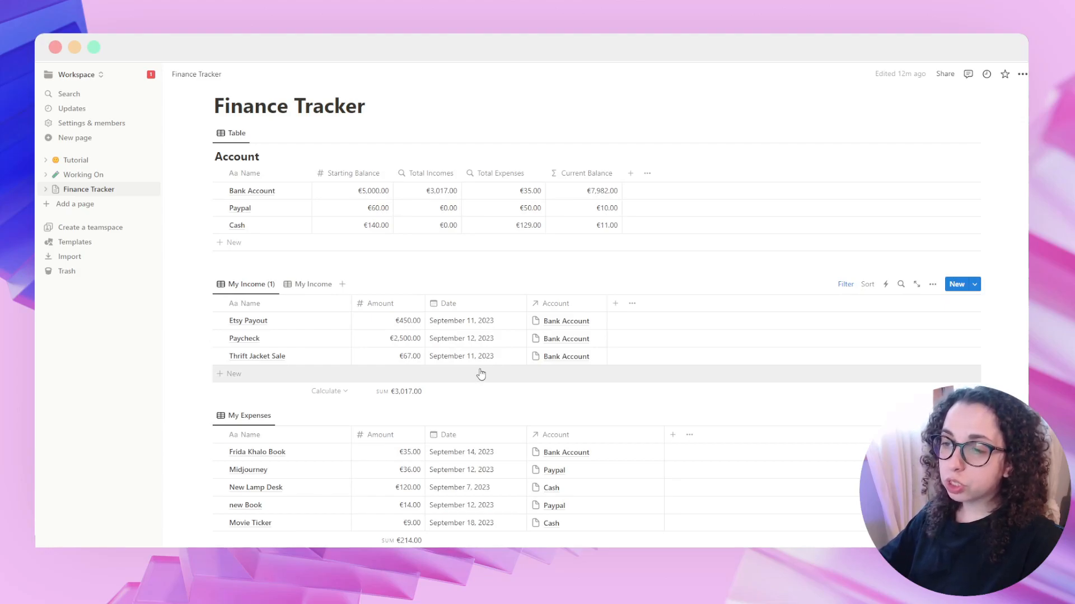
Step: In the unfiltered My Income view, add an entry named Income with an amount of 240 and the Paypal account
left_click(312, 285)
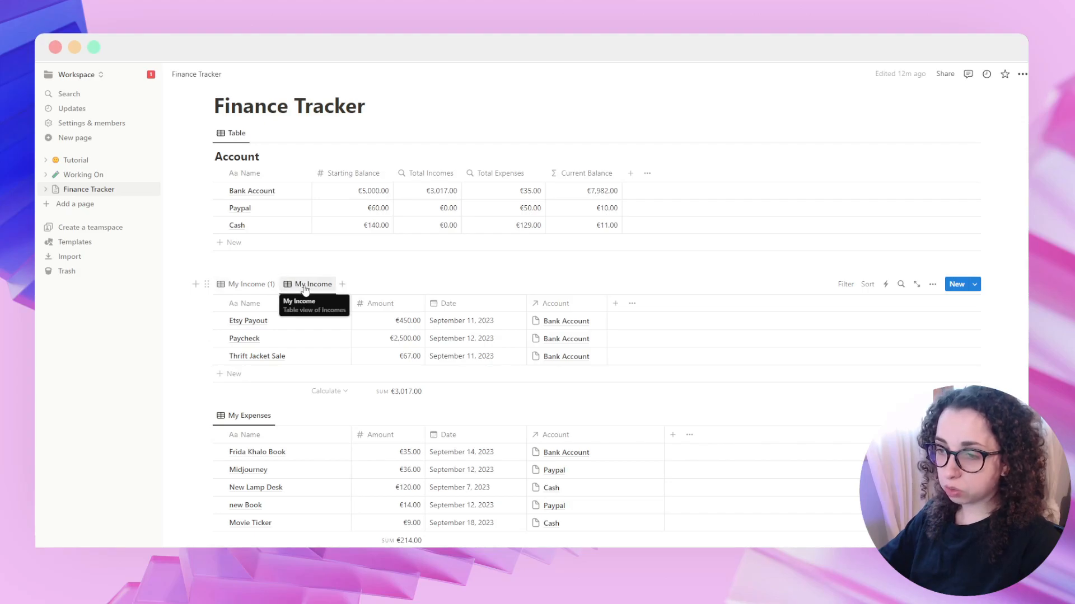
left_click(246, 378)
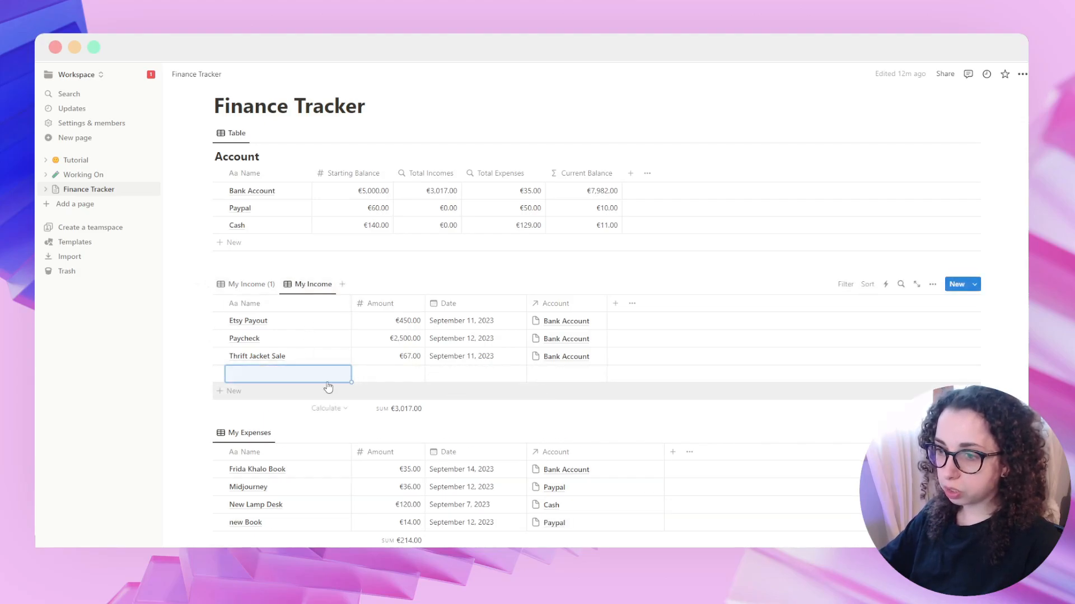
left_click(578, 373)
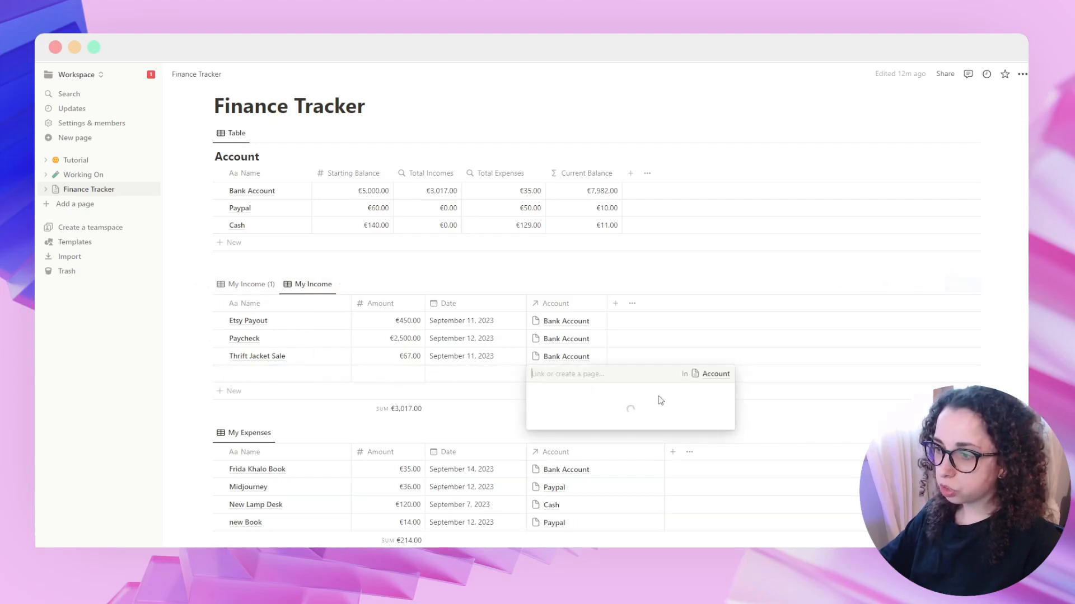
left_click(597, 422)
left_click(233, 375)
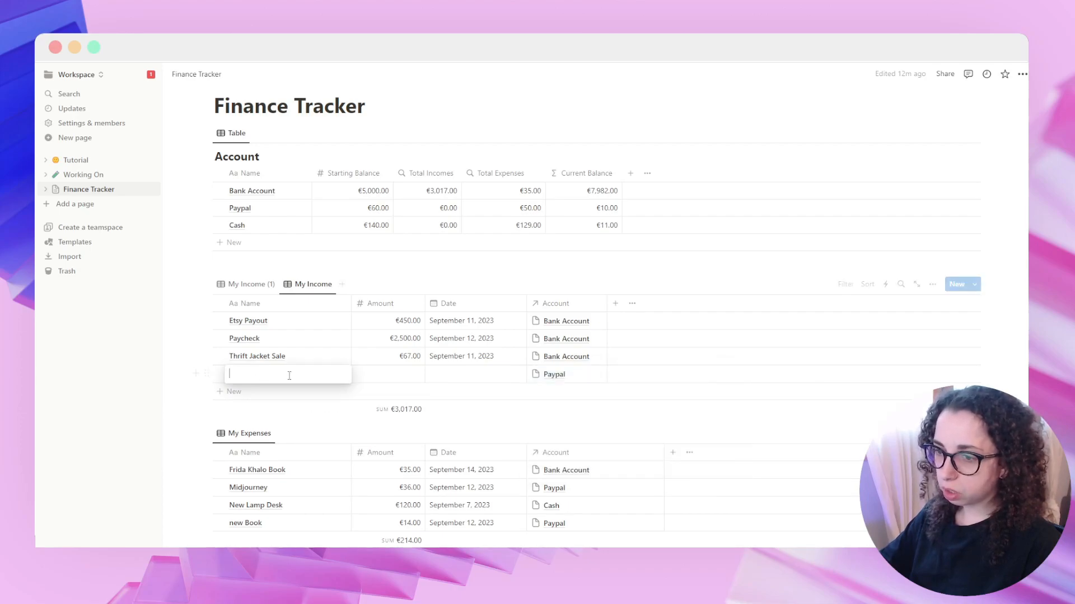
type("Income")
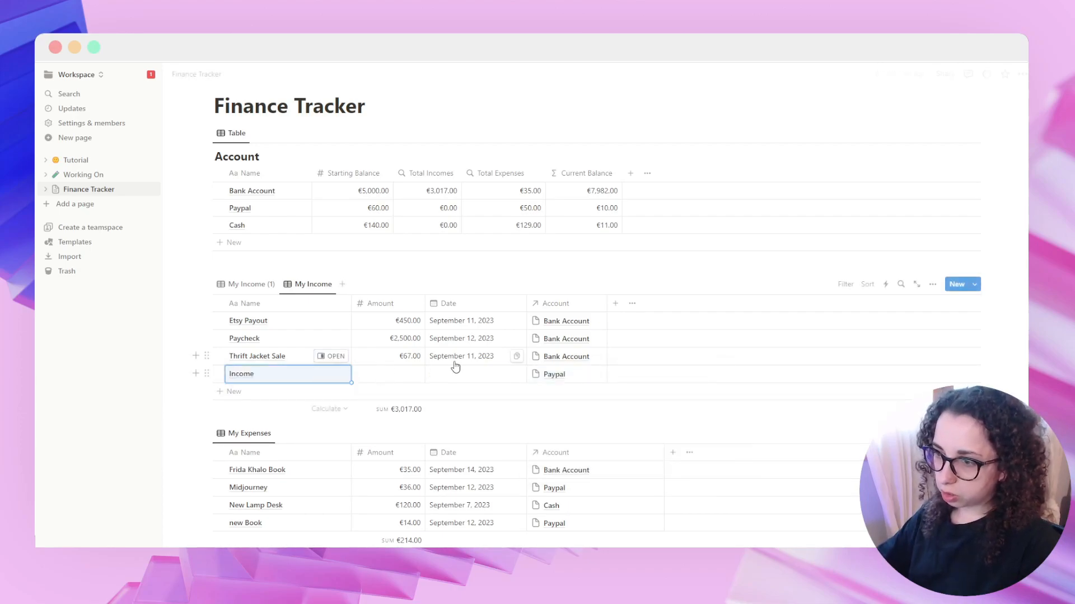
left_click(398, 375)
type("240")
key("Return")
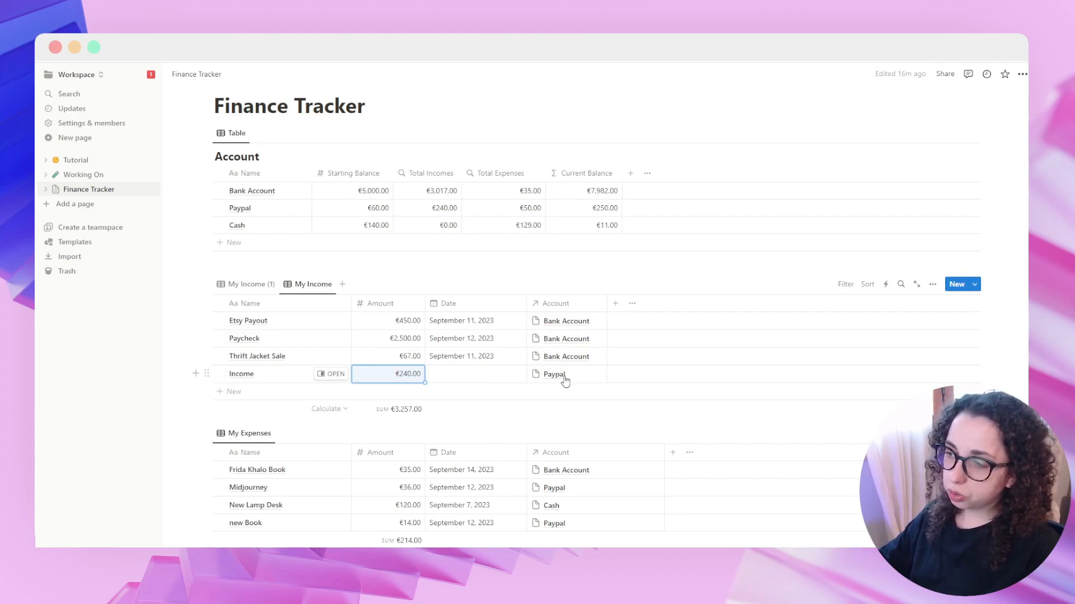
Step: Switch to the duplicated income view and check its Account filter
left_click(264, 291)
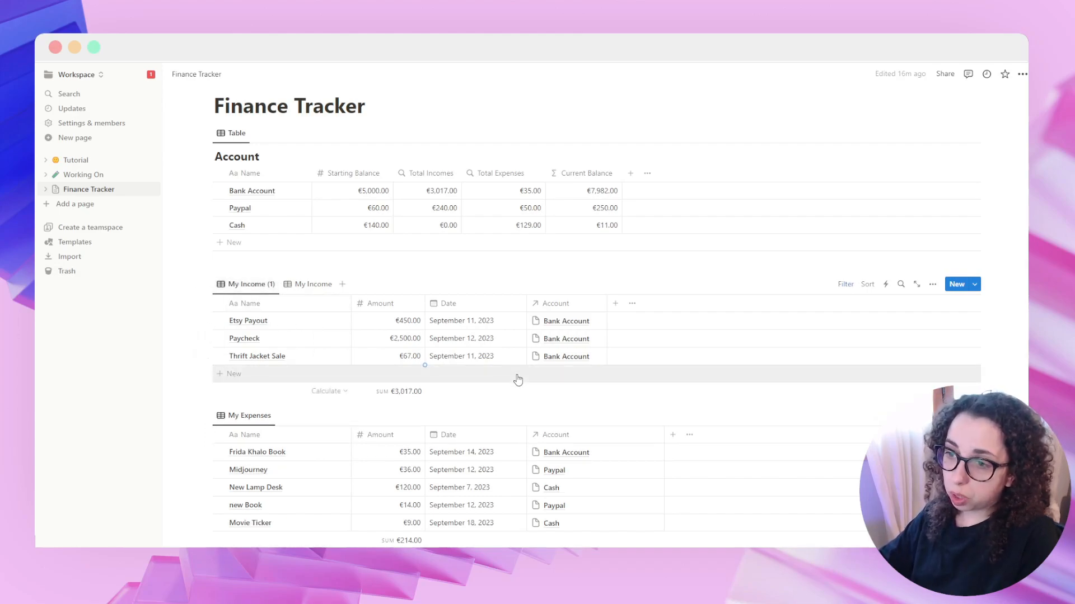
left_click(844, 285)
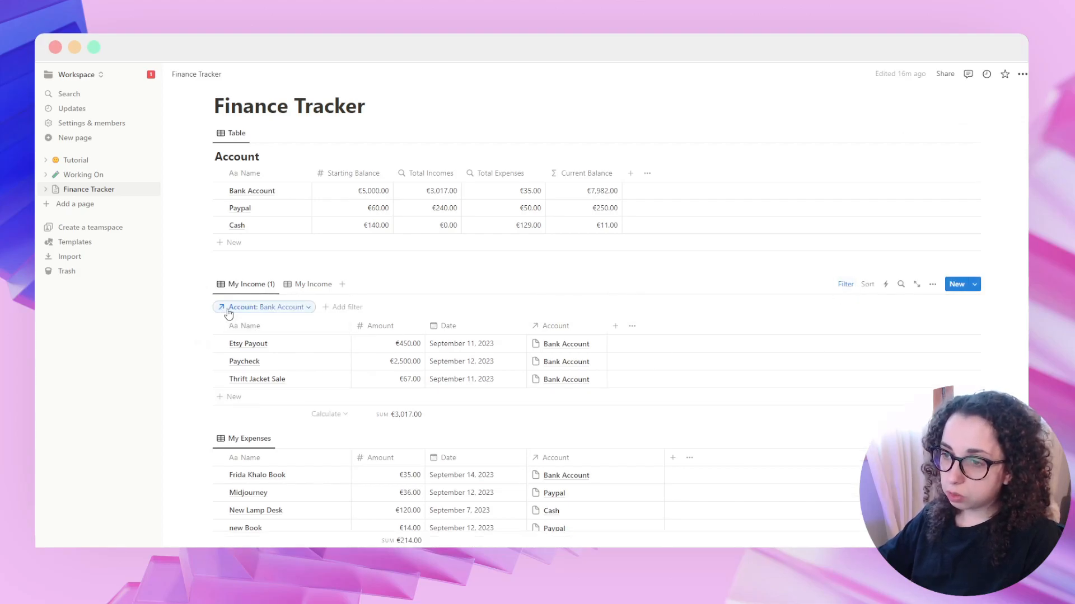
left_click(845, 284)
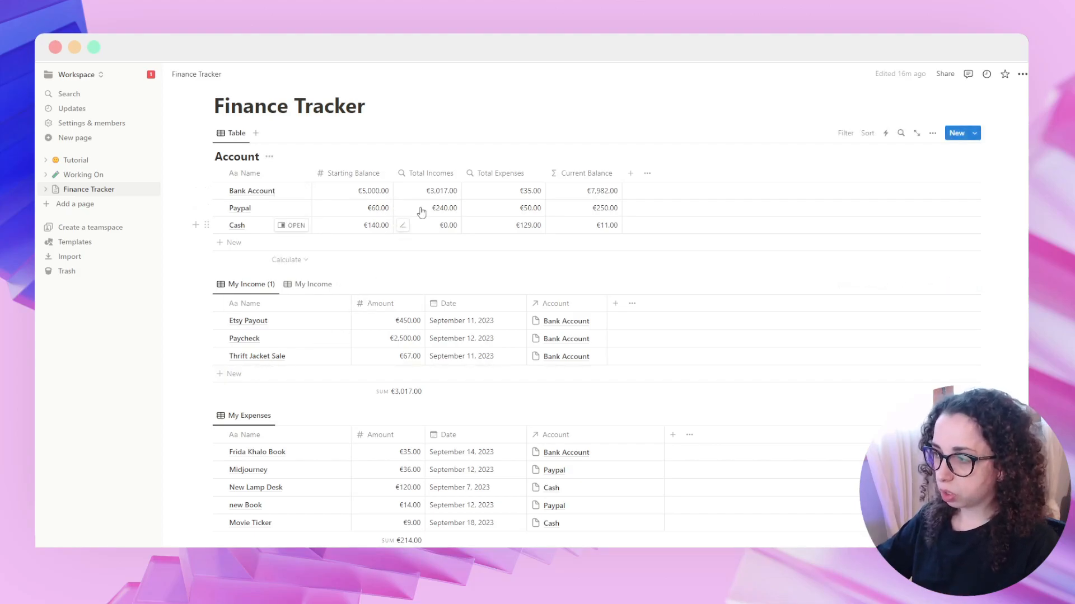
Step: Try adding several blank entries in the filtered income view, and delete them again
left_click(239, 379)
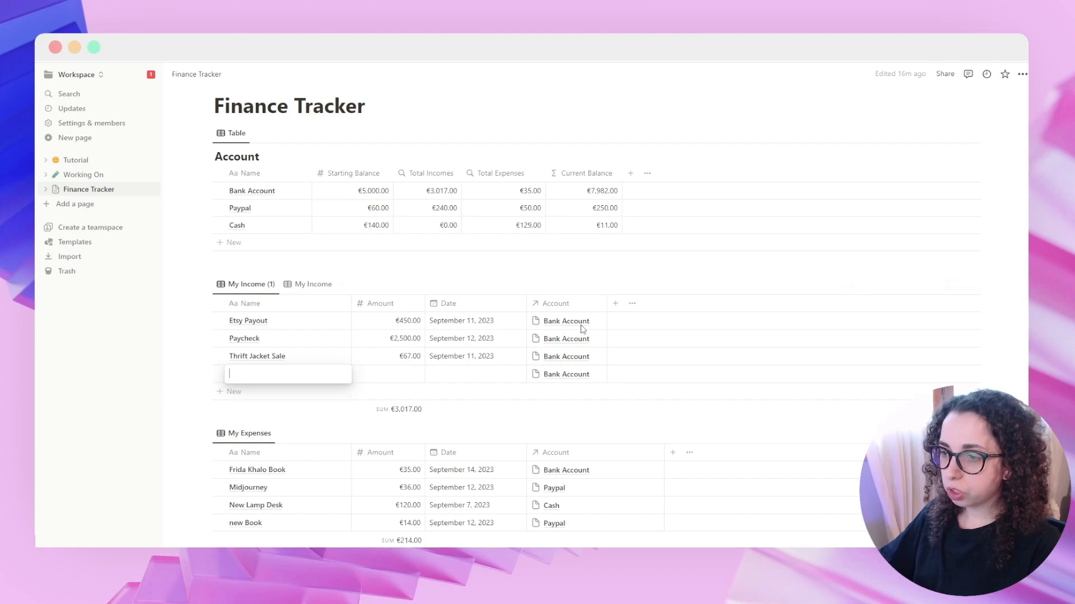
key("Escape")
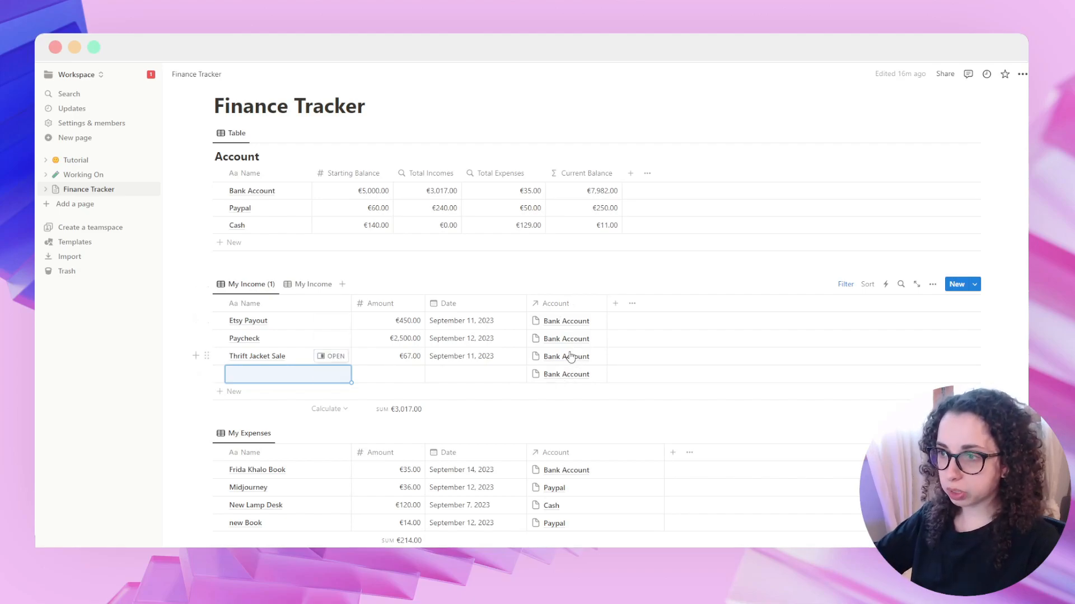
left_click(235, 398)
left_click(242, 417)
left_click(242, 434)
left_click(240, 451)
key("Escape")
left_click_drag(194, 372, 257, 444)
key("BackSpace")
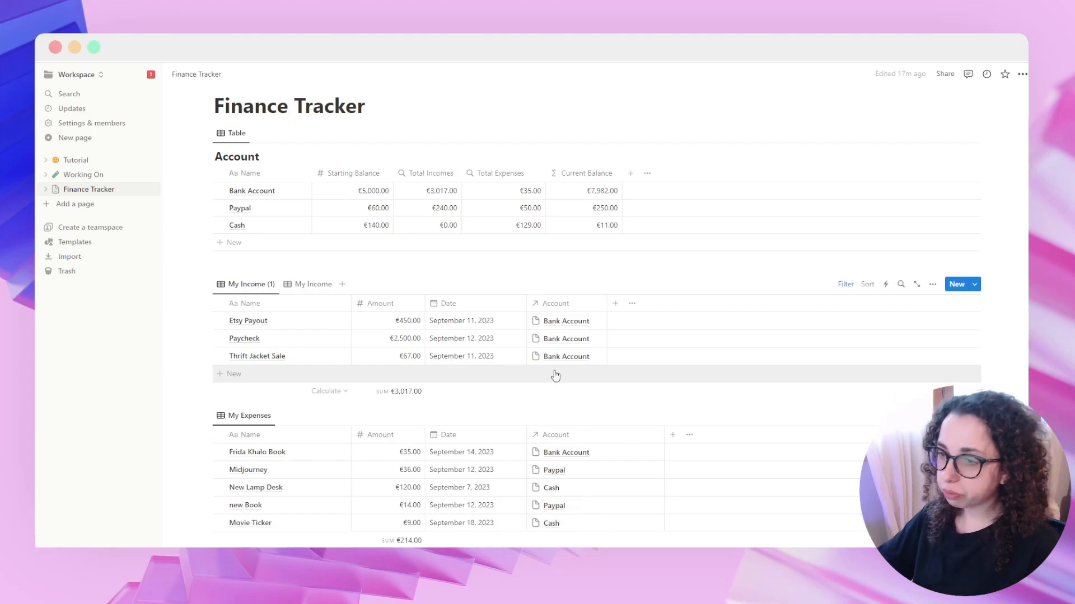
Step: Rename the filtered income view as Bank Account
left_click(250, 286)
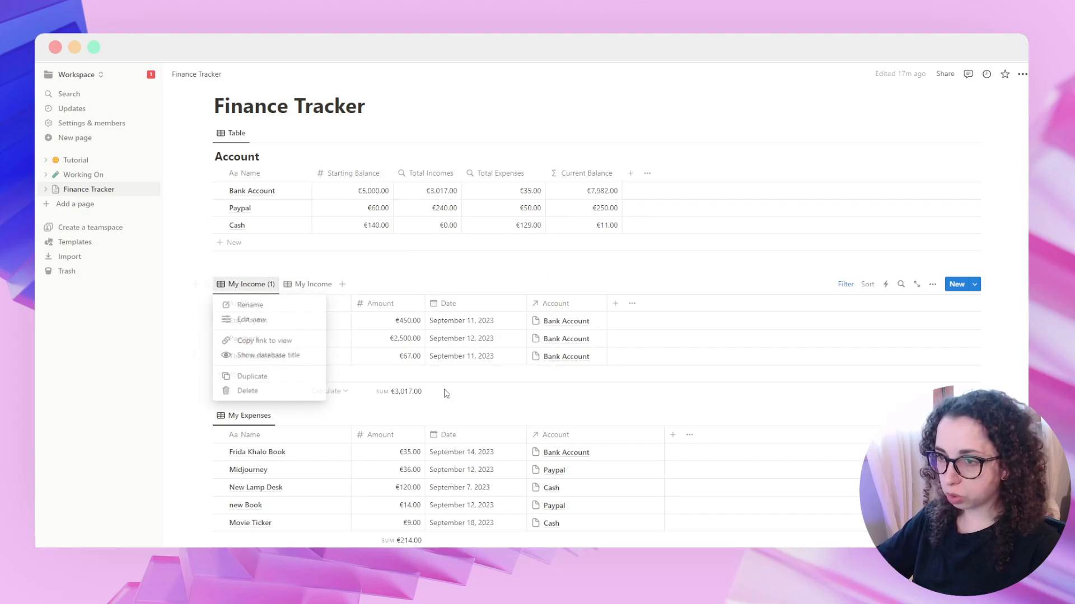
left_click(255, 319)
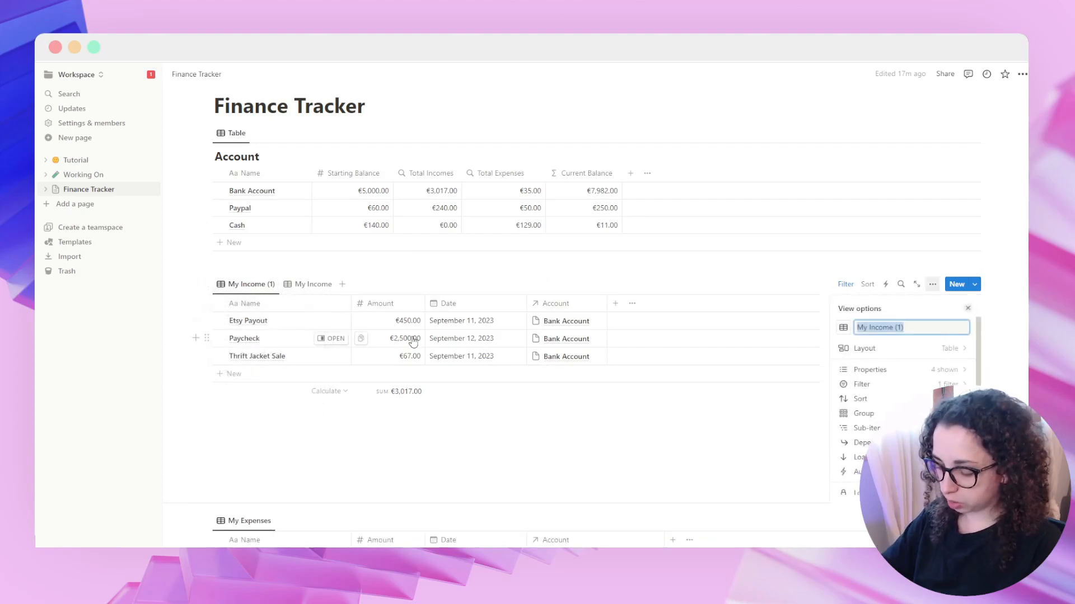
type("Bank Account")
key("Escape")
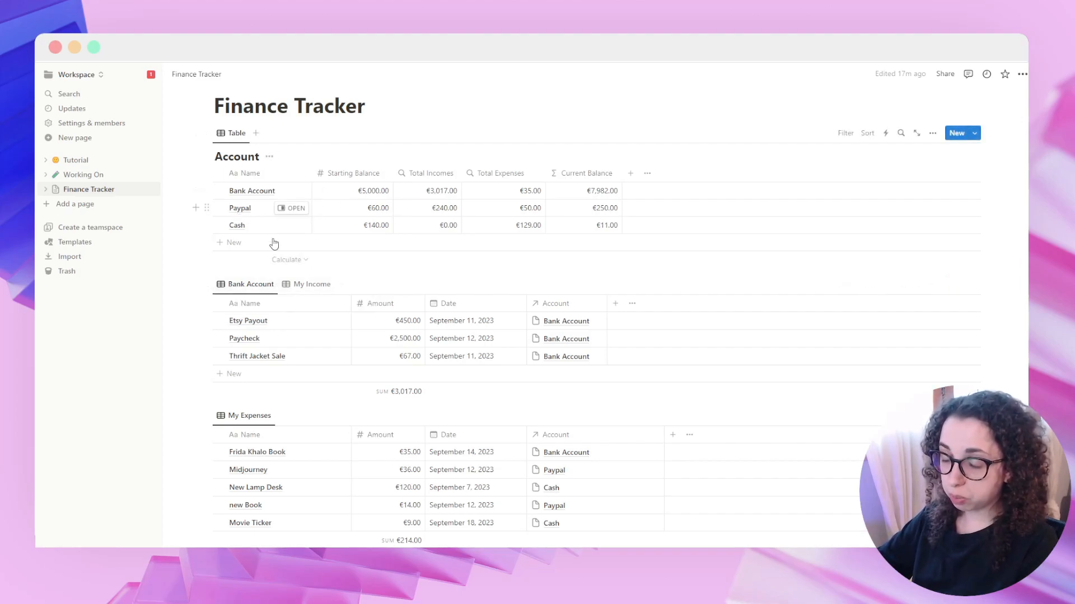
Step: Duplicate the Bank Account income view, name the copy Paypal, and place it between Bank Account and My Income
left_click(249, 285)
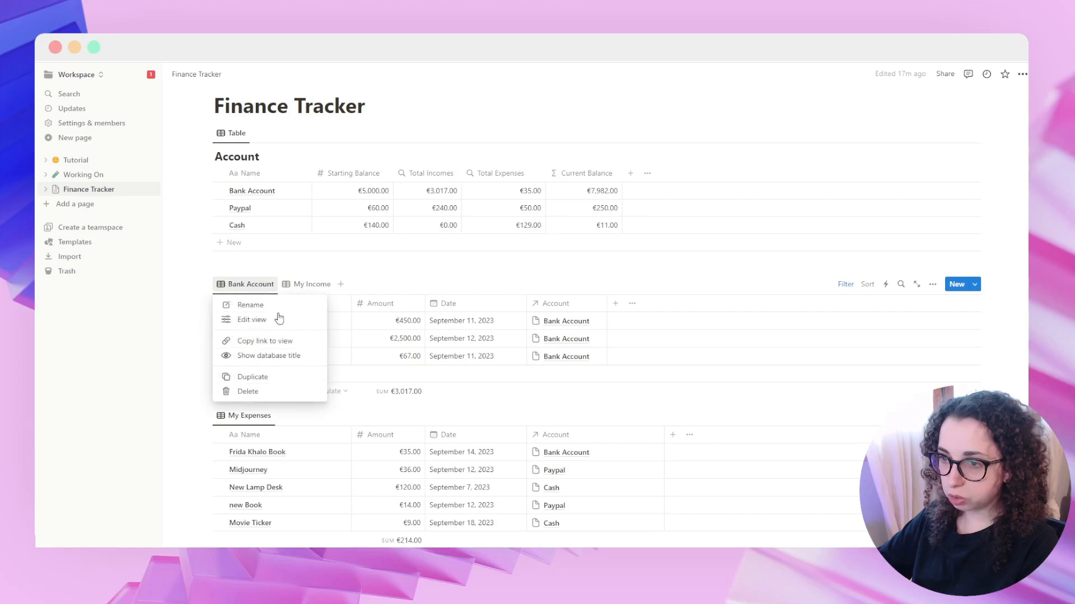
left_click(253, 376)
type("Pa")
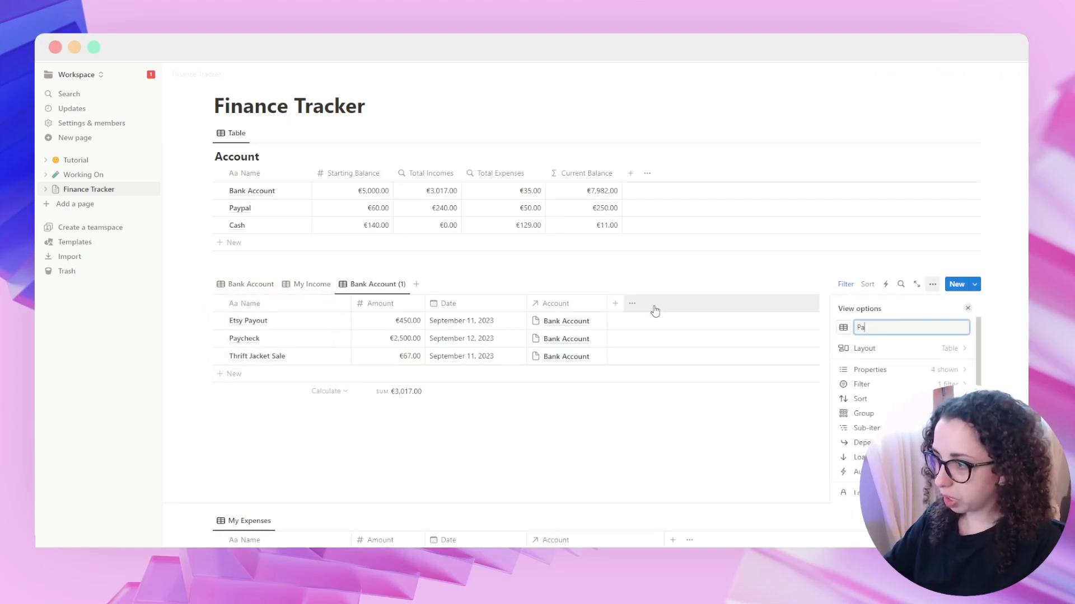
type("pal")
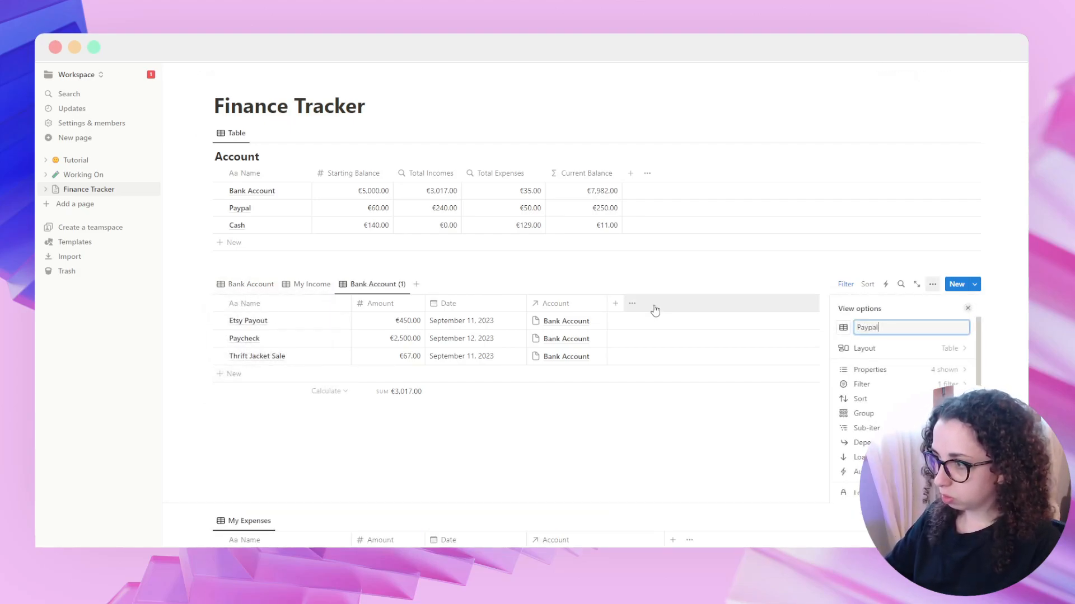
left_click(704, 473)
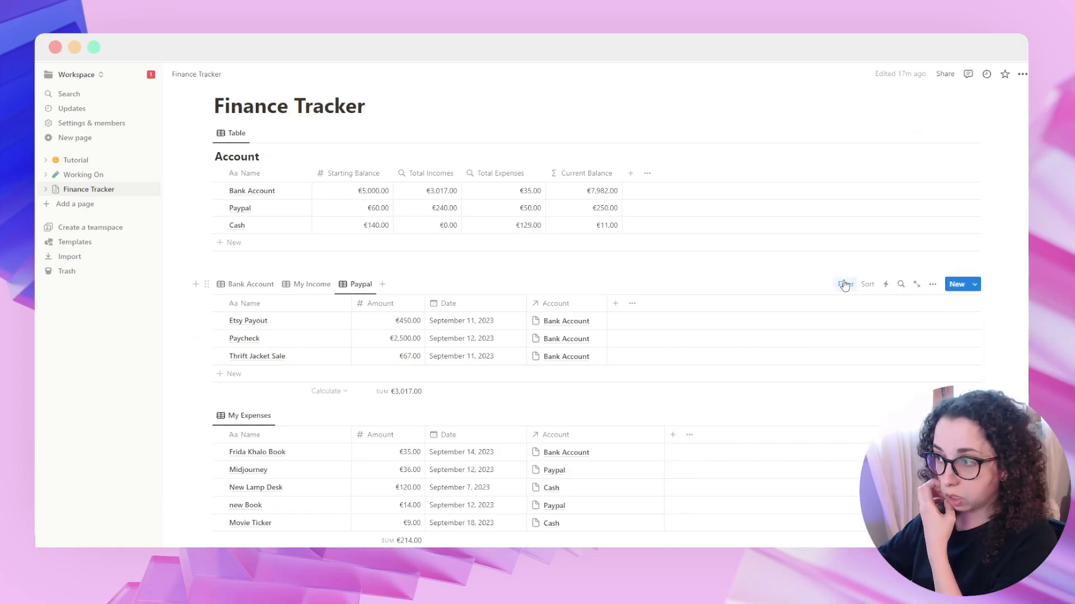
left_click_drag(361, 284, 294, 284)
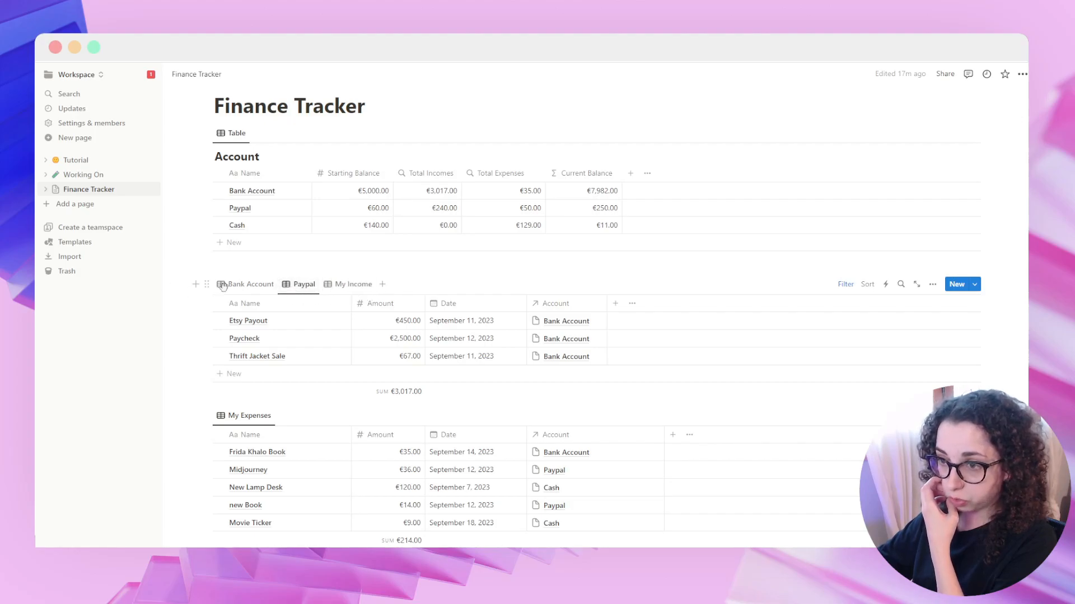
Step: Change the Paypal income view's Account filter from Bank Account to Paypal, and hide the filter bar
left_click(844, 287)
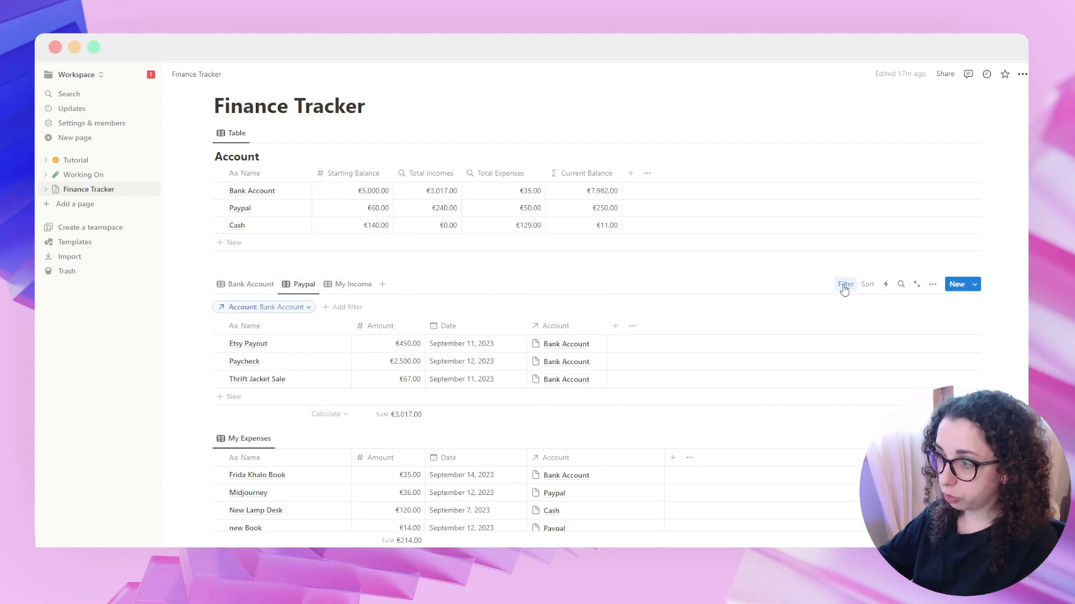
left_click(253, 313)
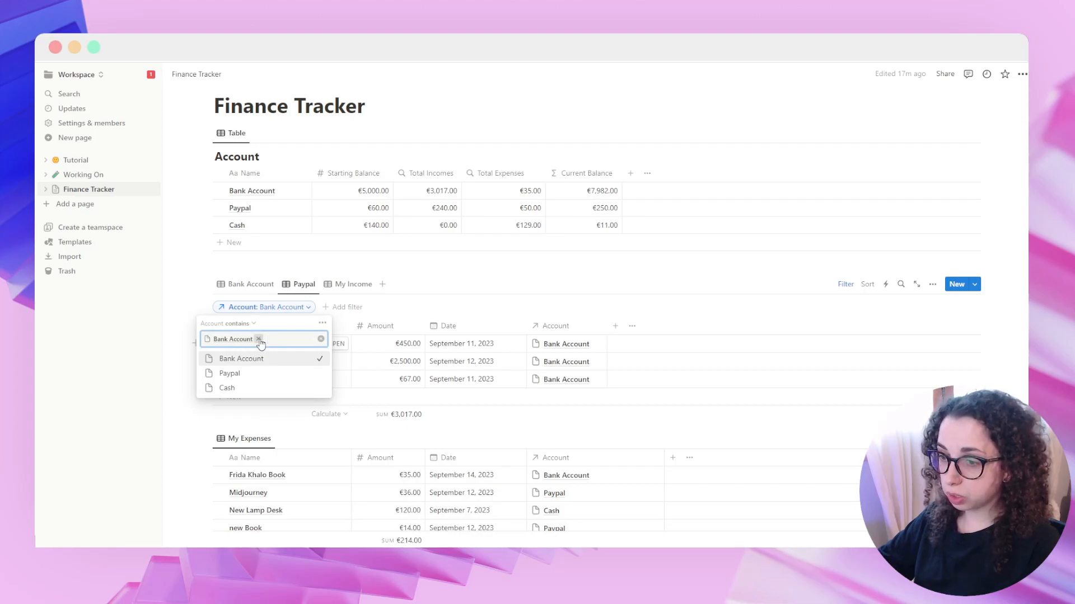
left_click(259, 340)
left_click(229, 374)
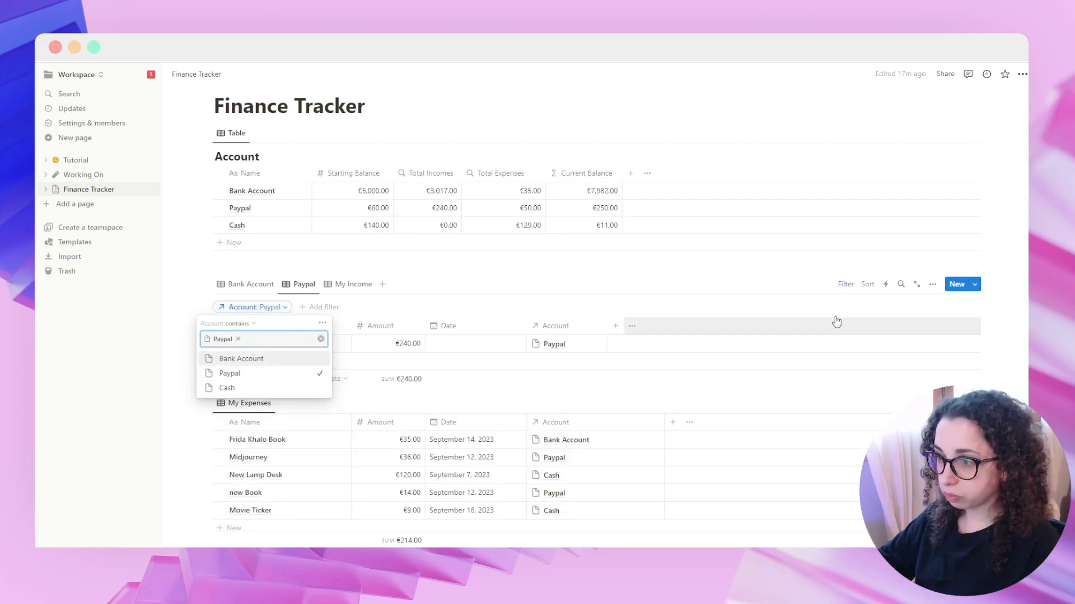
left_click(843, 284)
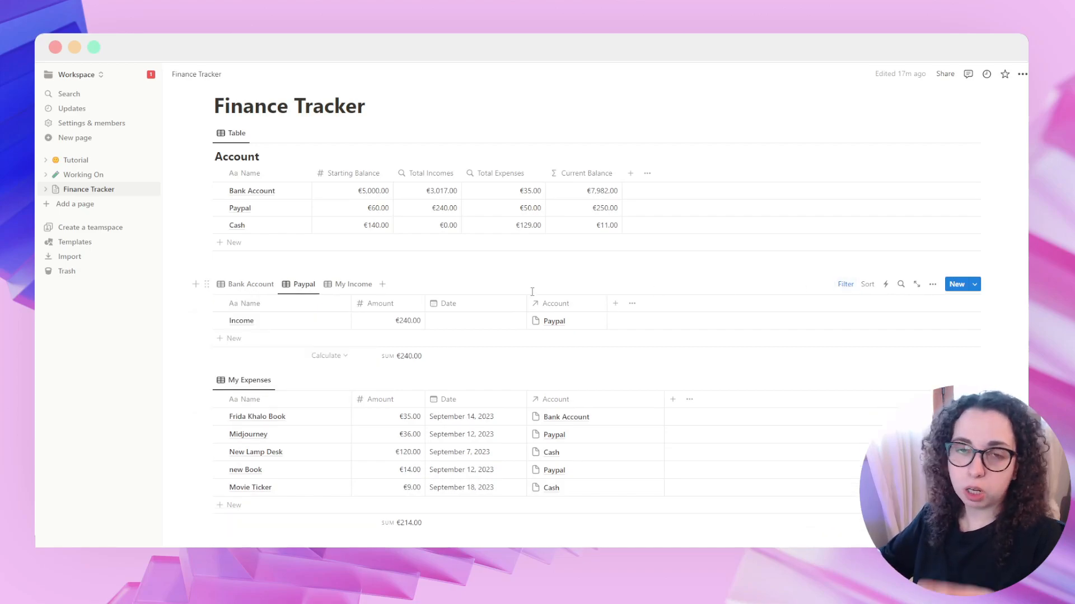
Step: Duplicate the My Expenses view and name the copy Bank Account
scroll(518, 410, "down", 2)
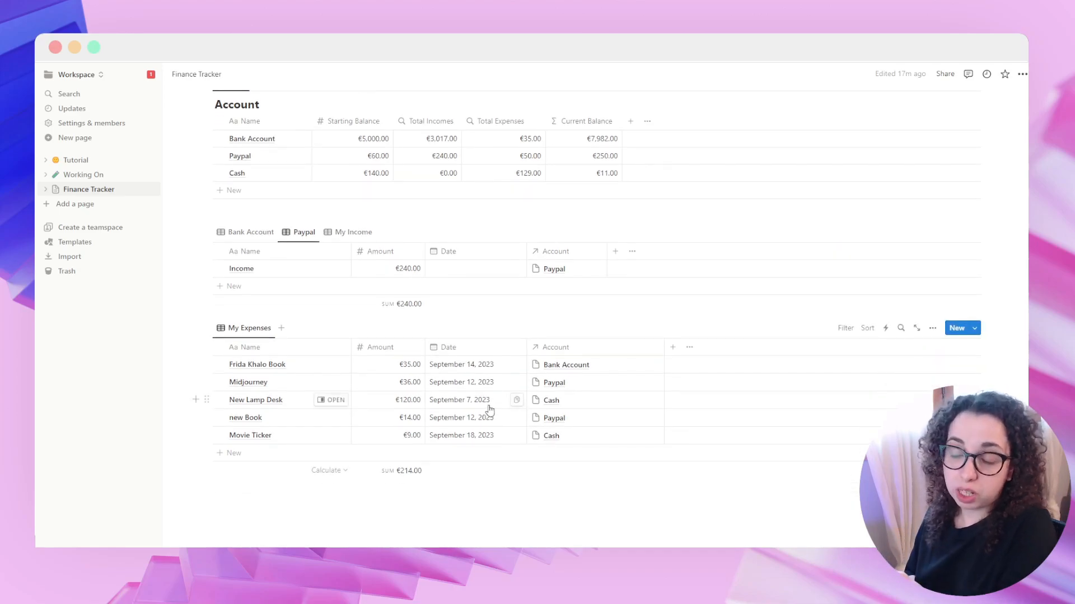
left_click(246, 328)
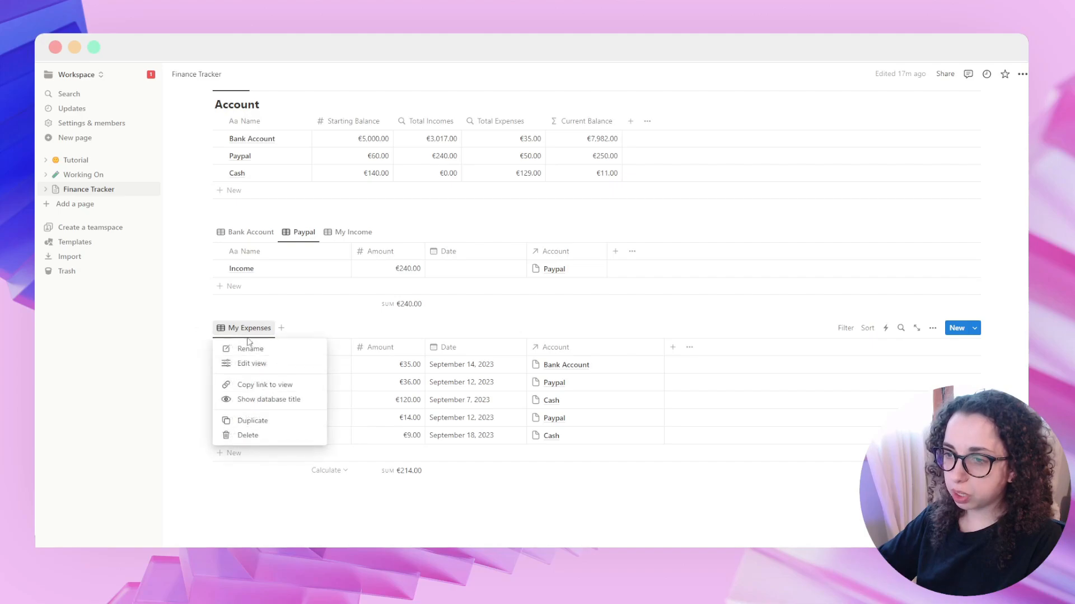
left_click(257, 420)
type("Bank Account")
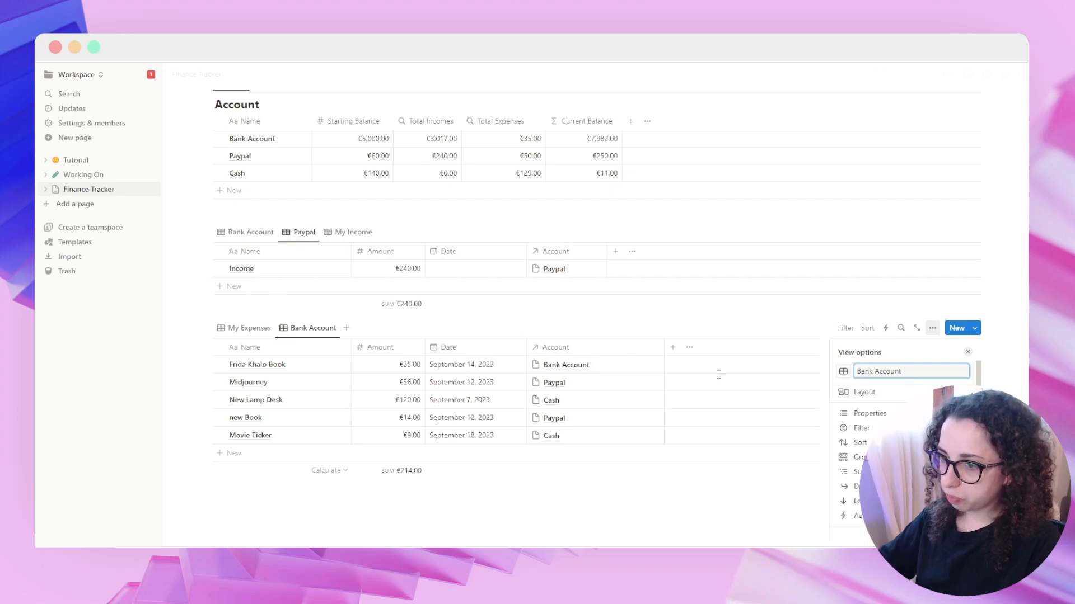
left_click(811, 323)
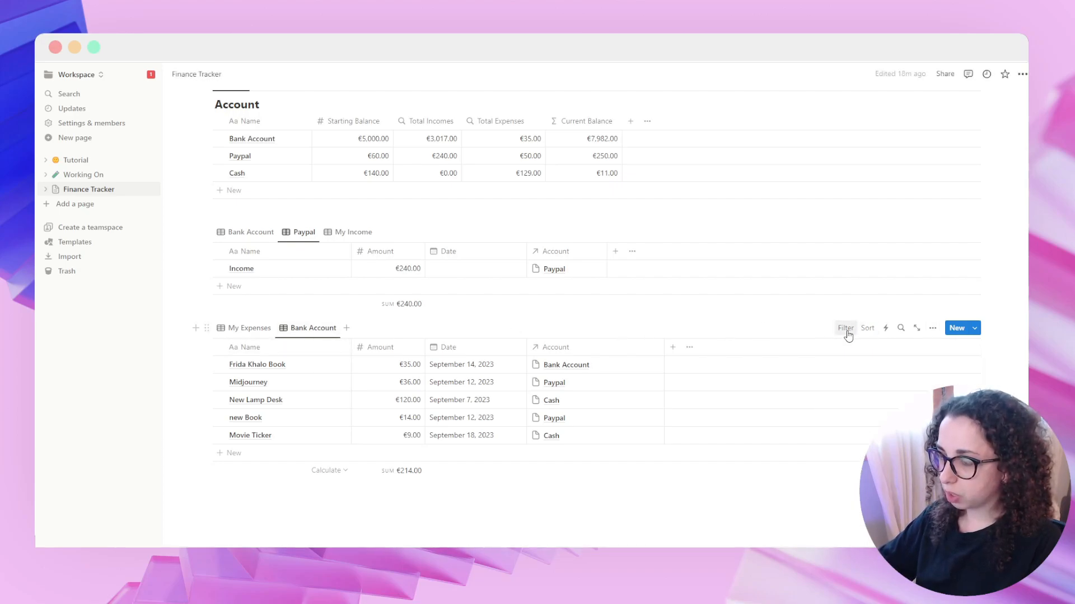
Step: Filter the expenses table's Bank Account view to entries whose Account contains Bank Account
left_click(846, 329)
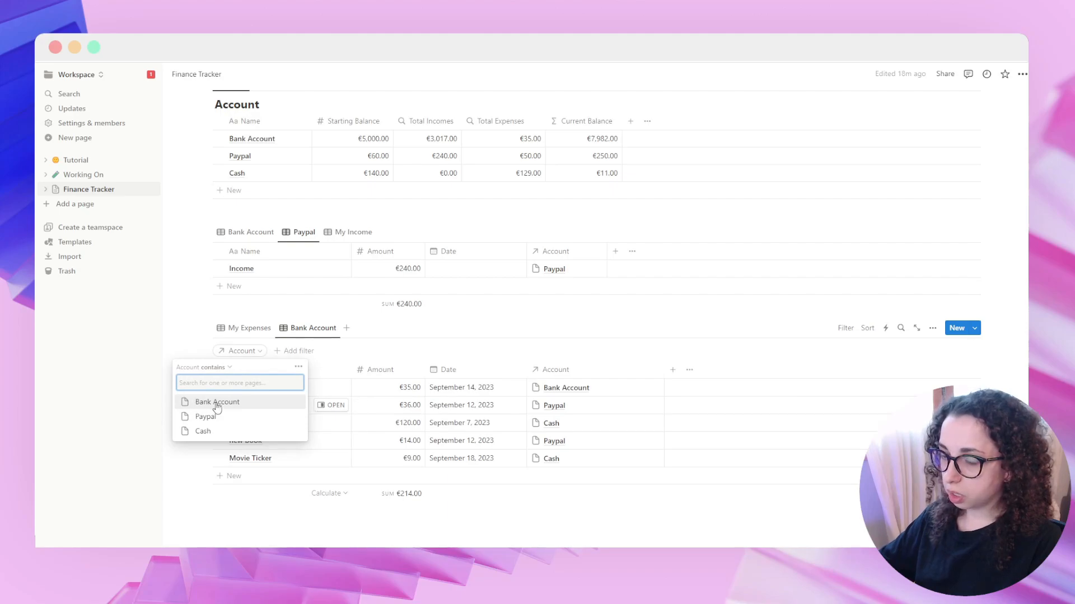
left_click(216, 403)
left_click(846, 329)
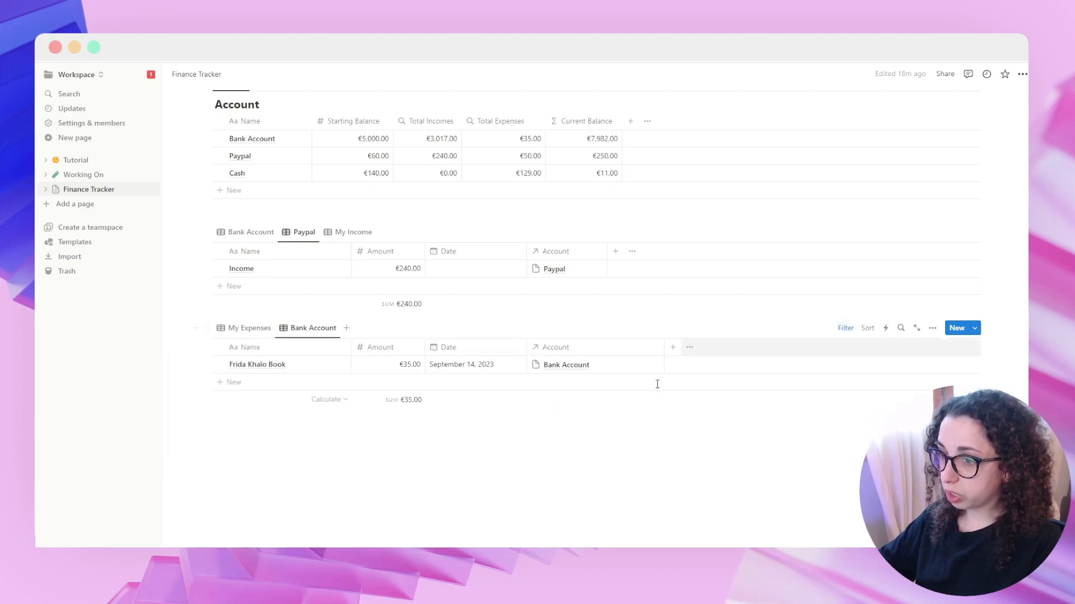
left_click(234, 382)
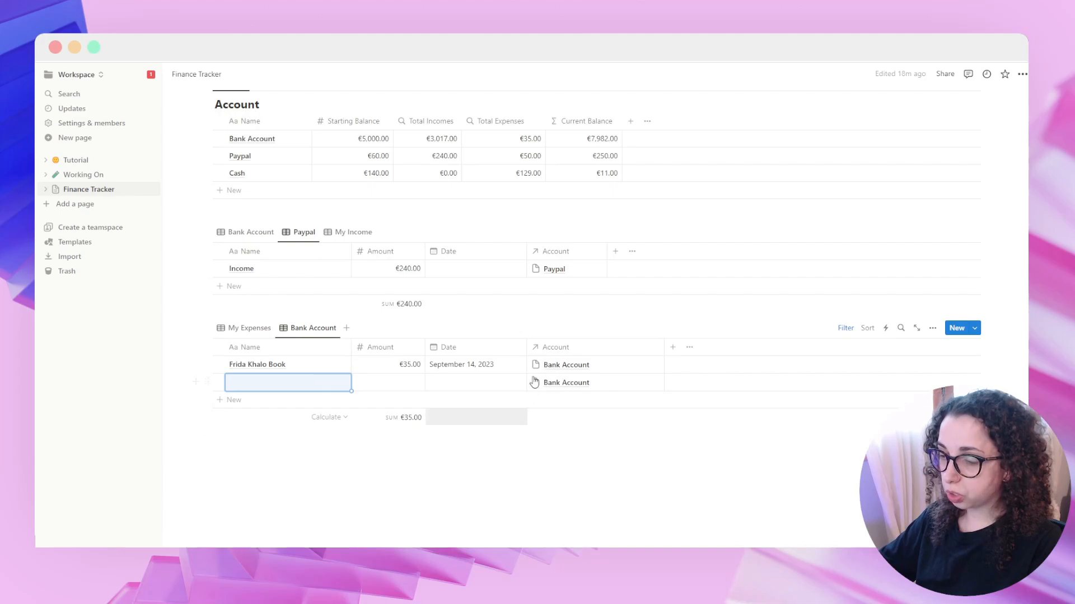
scroll(391, 446, "up", 1)
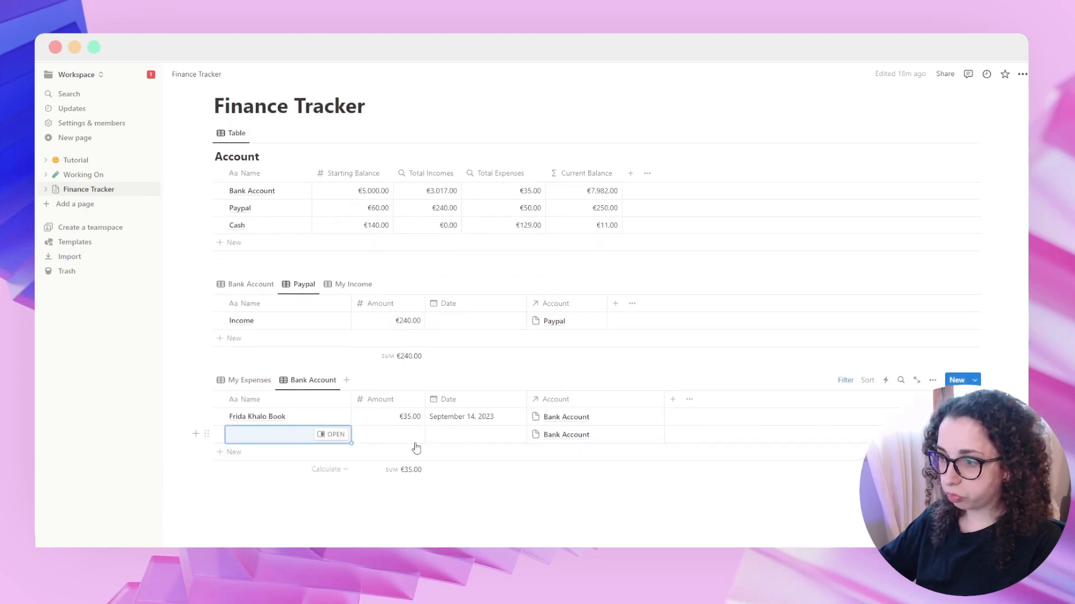
left_click(207, 434)
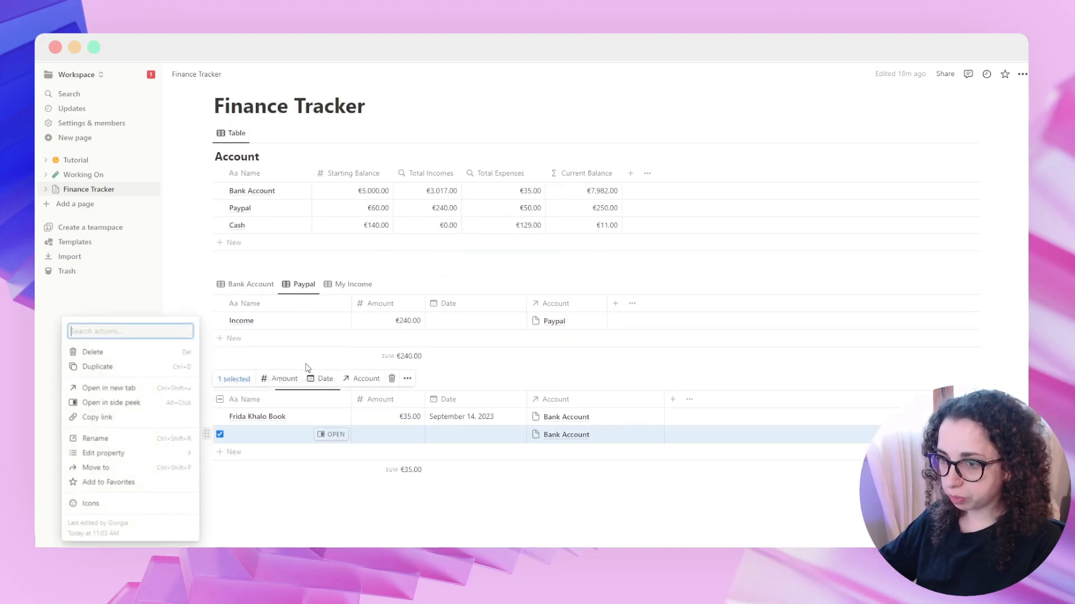
left_click(146, 358)
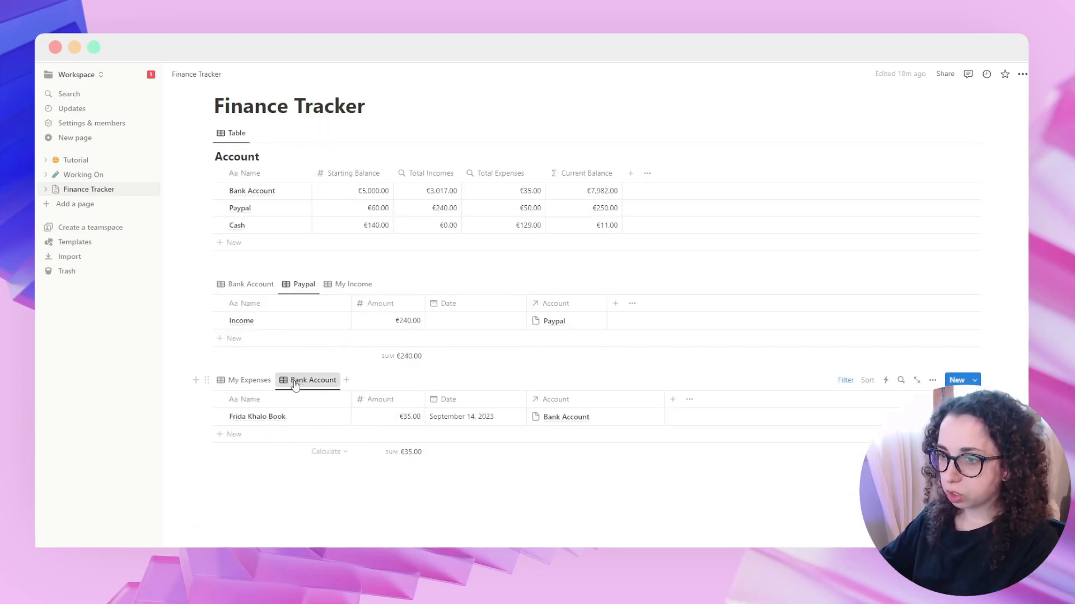
Step: Place the expenses table's Bank Account view before My Expenses and show the Bank Account view of the income table
left_click_drag(308, 380, 241, 380)
left_click(249, 284)
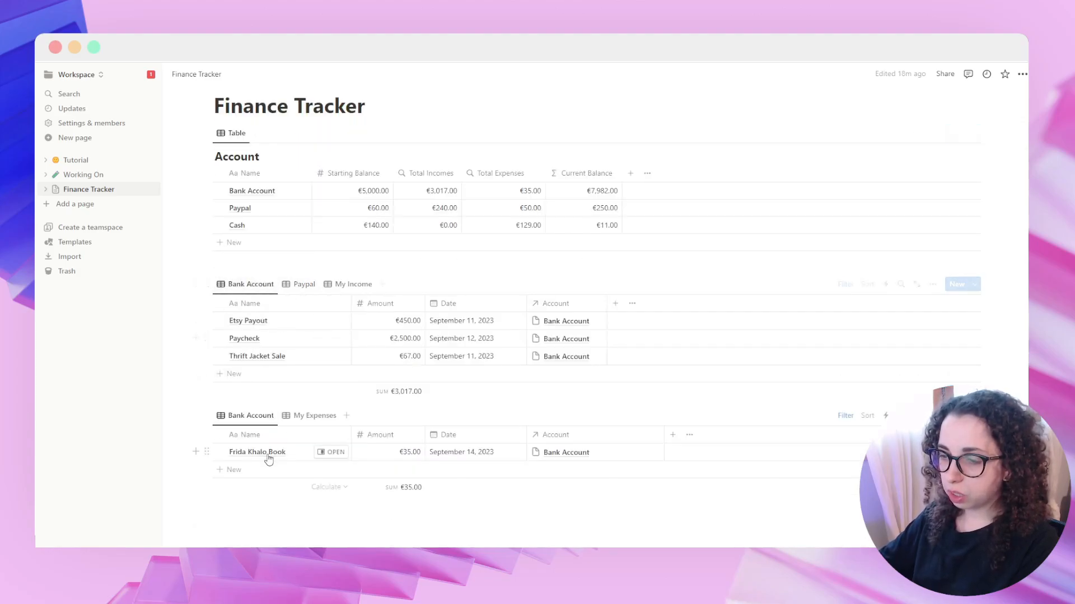
Step: Add the expense New Microphone with amount €199 and date September 23, 2023 to the Bank Account view
left_click(239, 471)
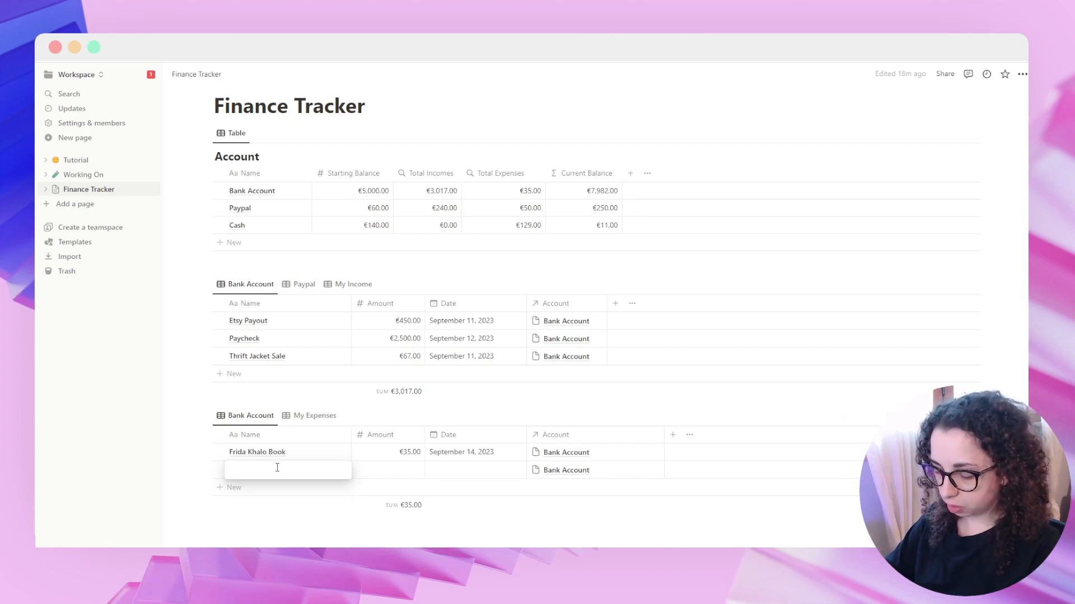
type("New Microphone")
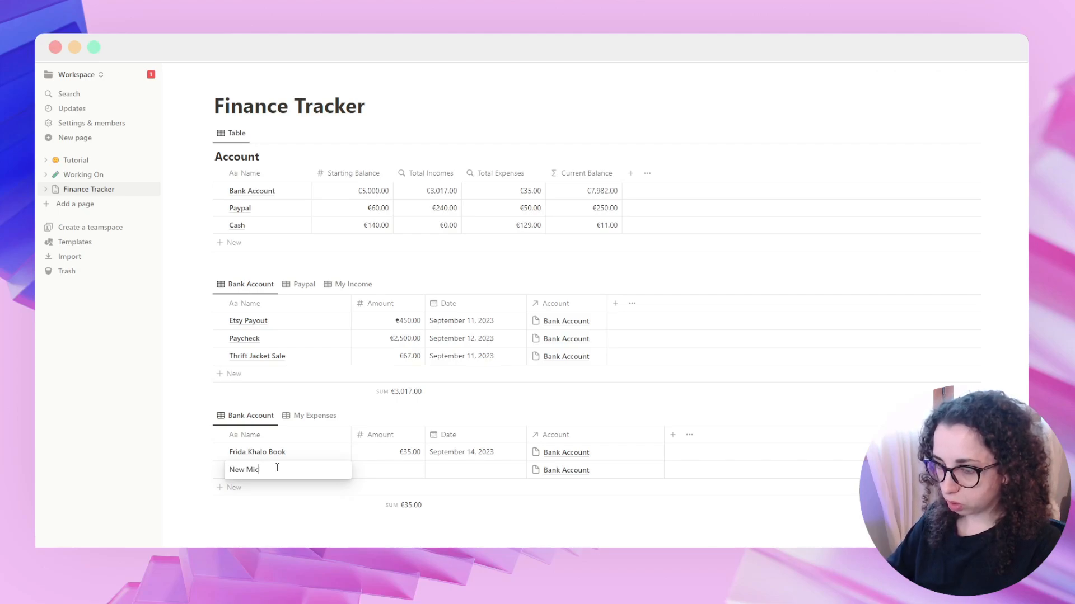
left_click(404, 473)
type("199")
key("Return")
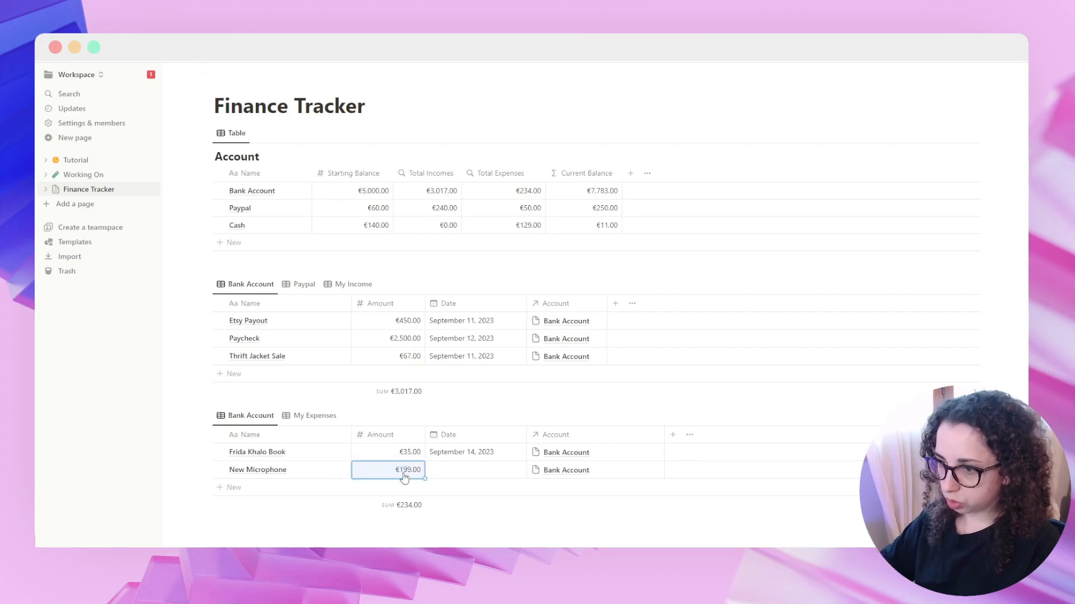
left_click(481, 473)
left_click(528, 311)
left_click(627, 485)
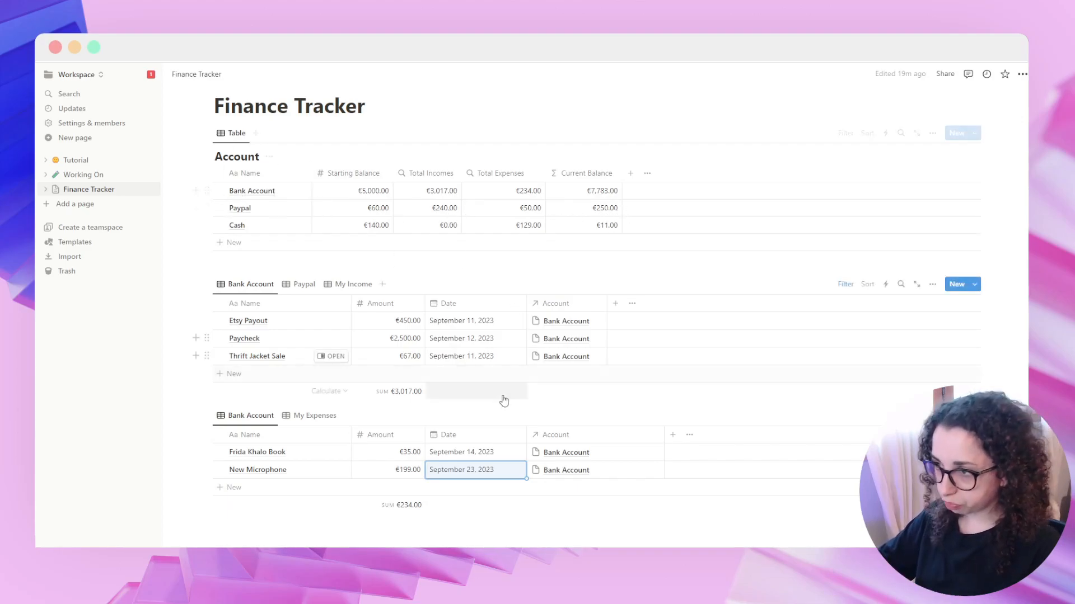
Step: Give the Finance Tracker page a gold coin emoji as its icon, searching the emojis for "mone"
scroll(441, 169, "up", 2)
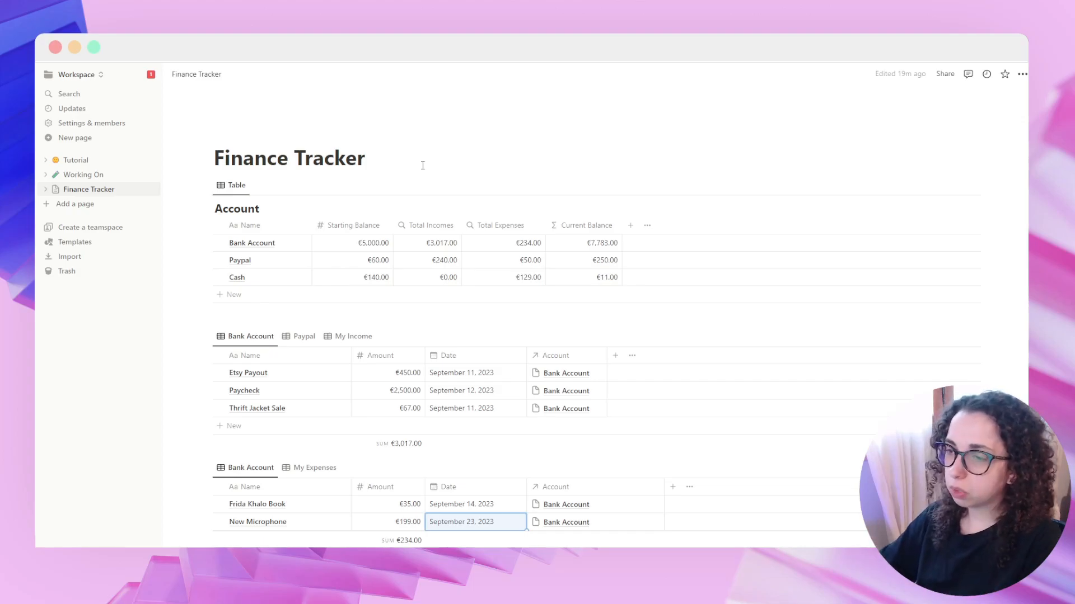
left_click(231, 136)
left_click(234, 157)
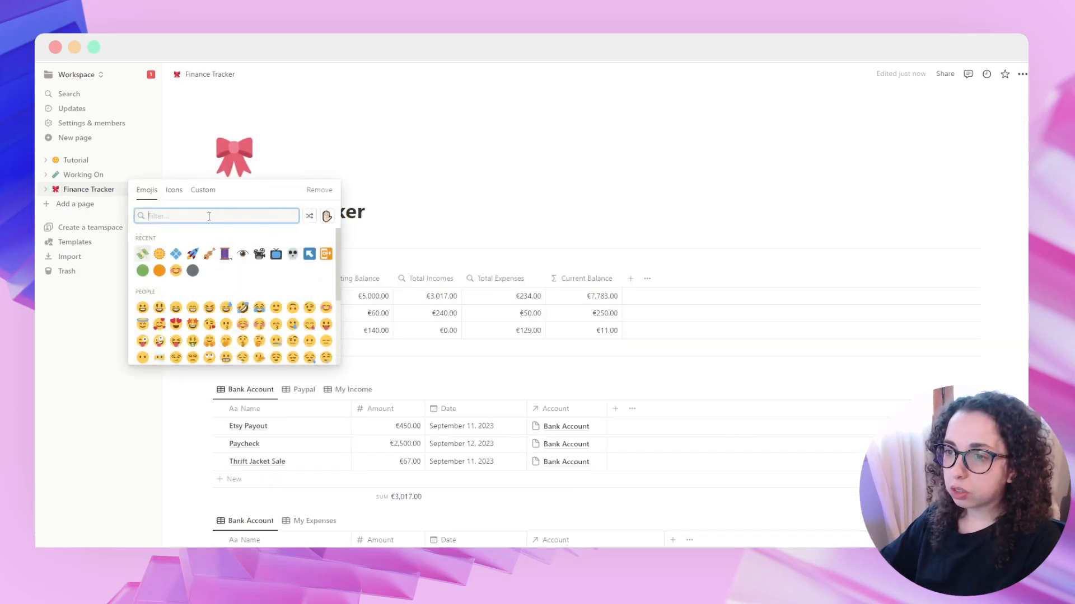
type("mone")
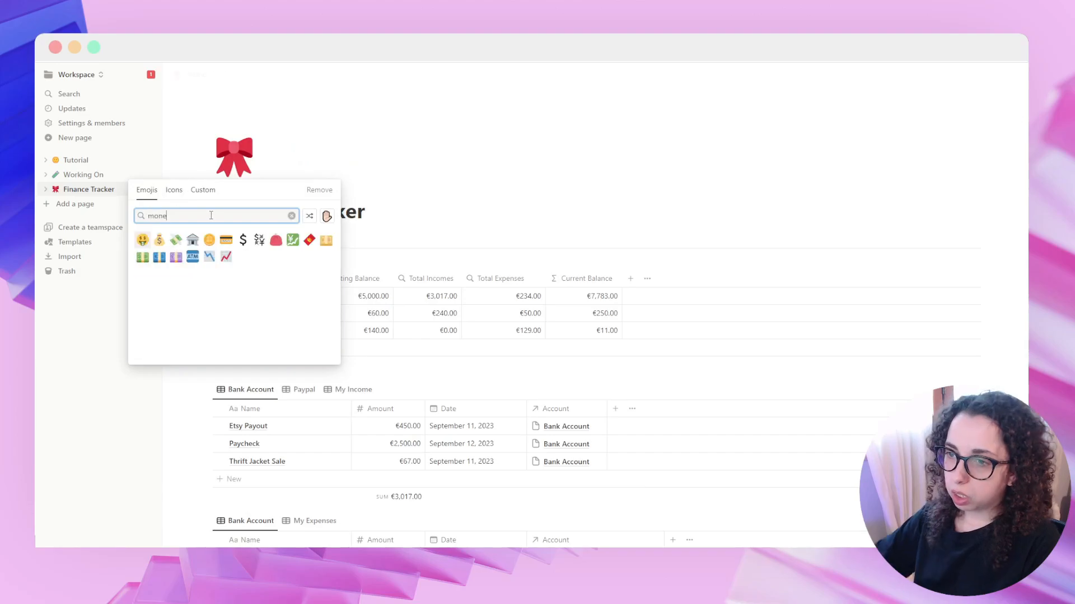
left_click(209, 238)
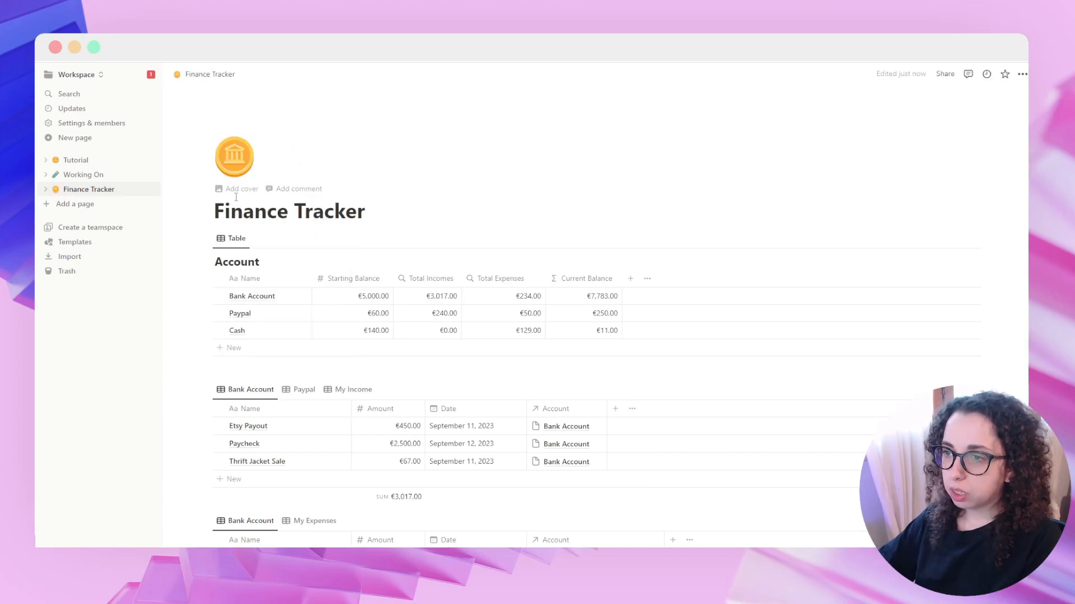
Step: Add a page cover with a red cloudy sky from Unsplash, searching for "red", and reposition the image slightly upward
left_click(239, 190)
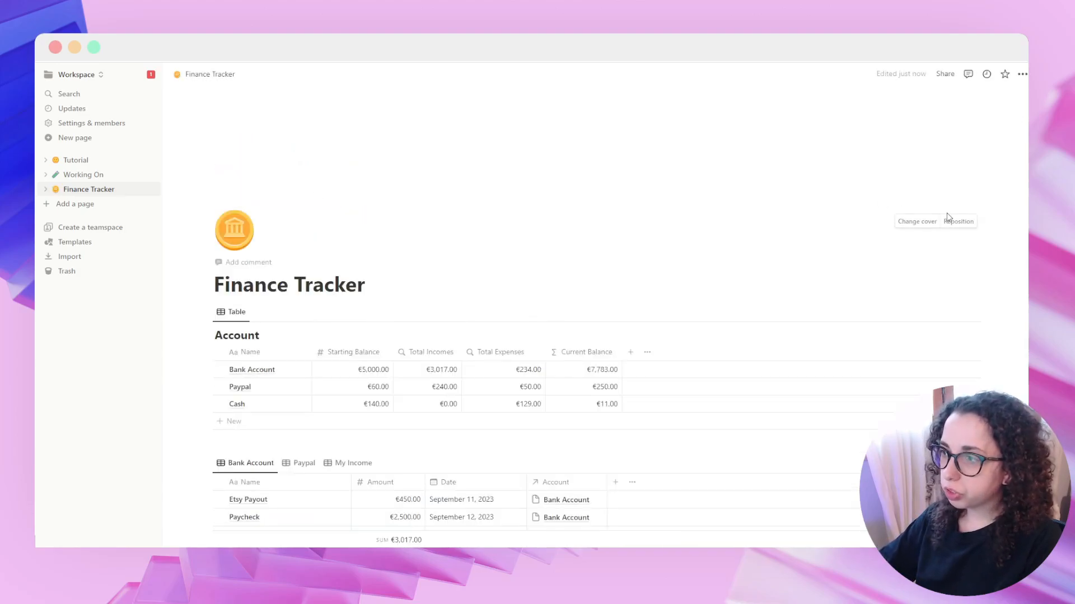
left_click(918, 222)
left_click(859, 241)
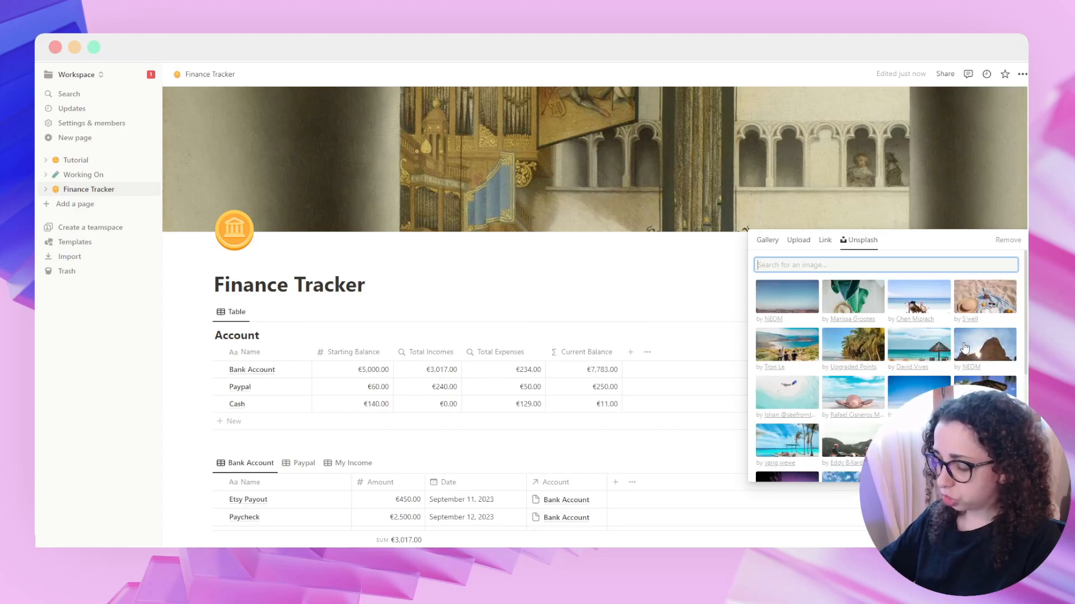
type("red")
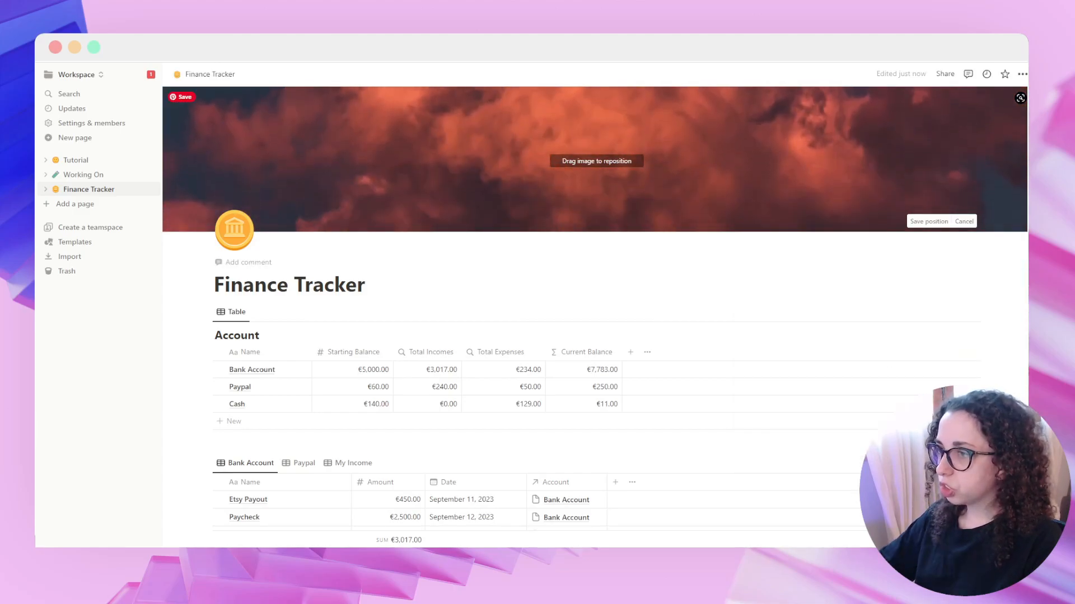
left_click_drag(465, 188, 465, 155)
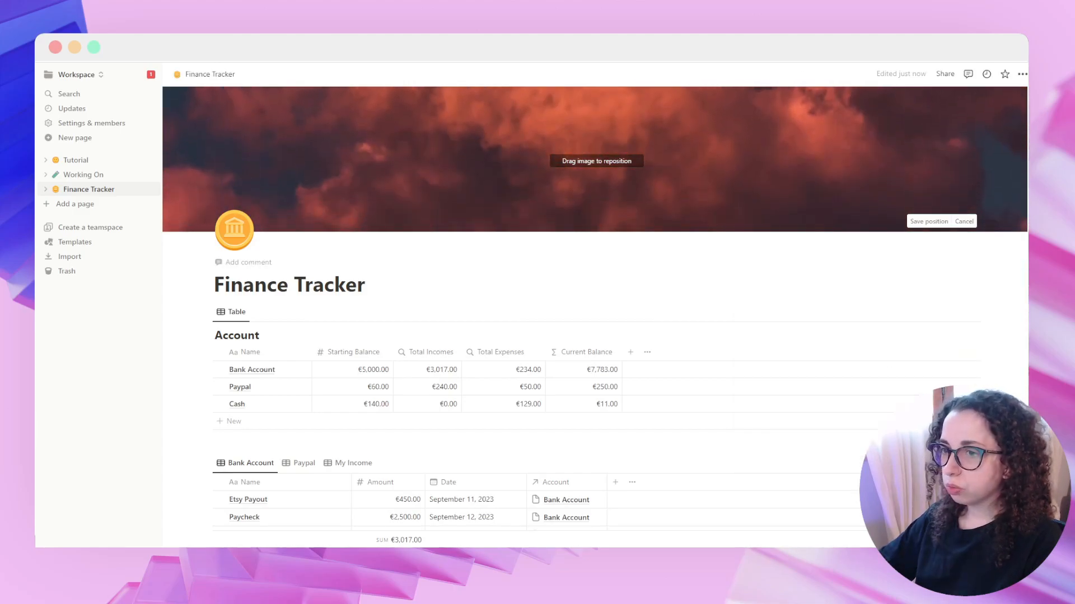
left_click(389, 242)
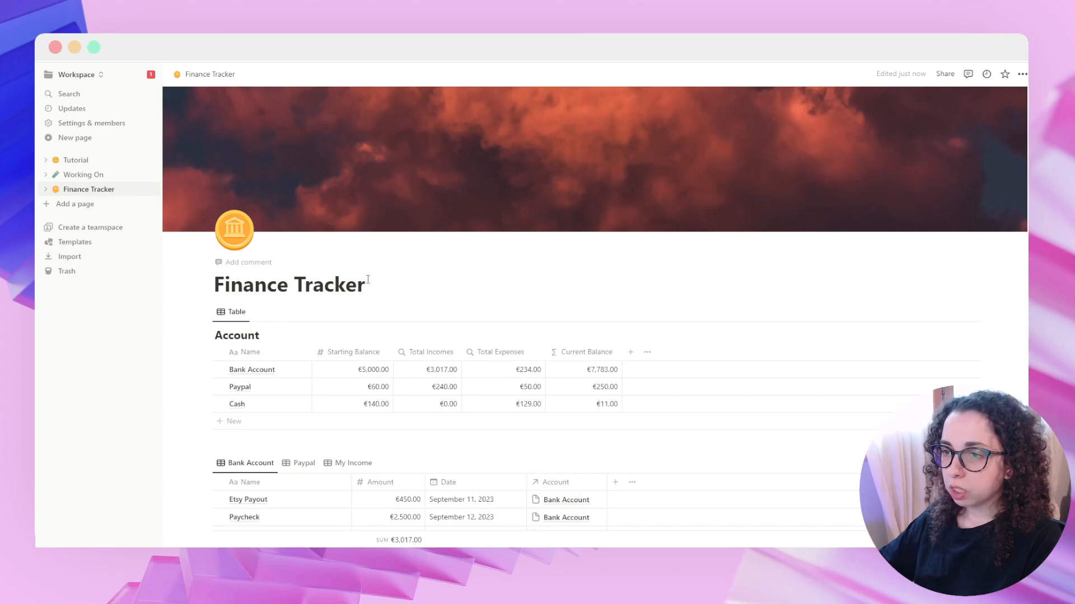
Step: Draft the page comment "Keep working." below the Finance Tracker title
left_click(240, 264)
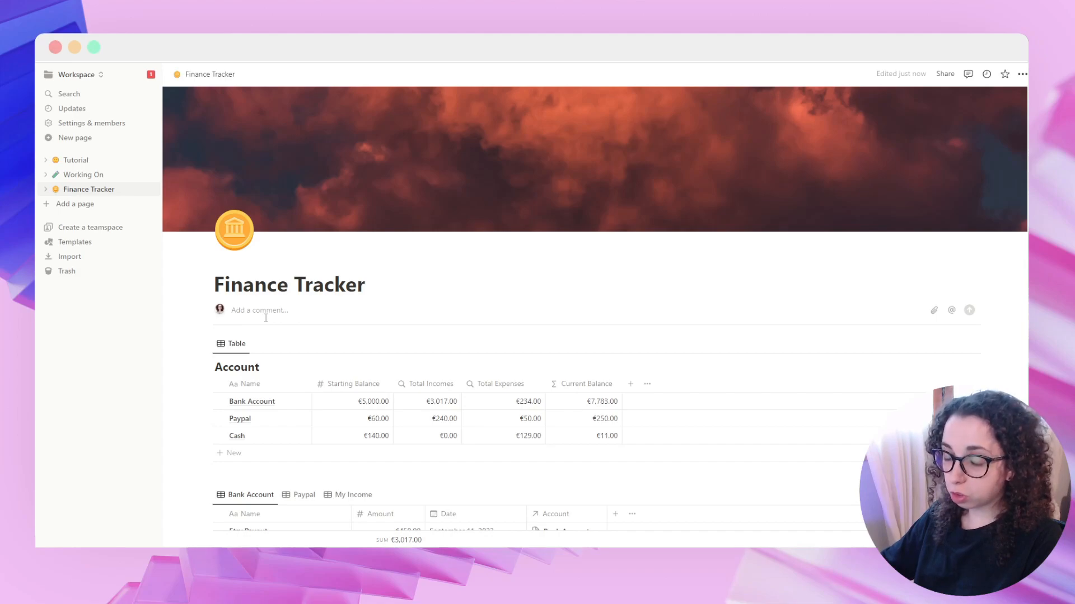
type("Keep working.")
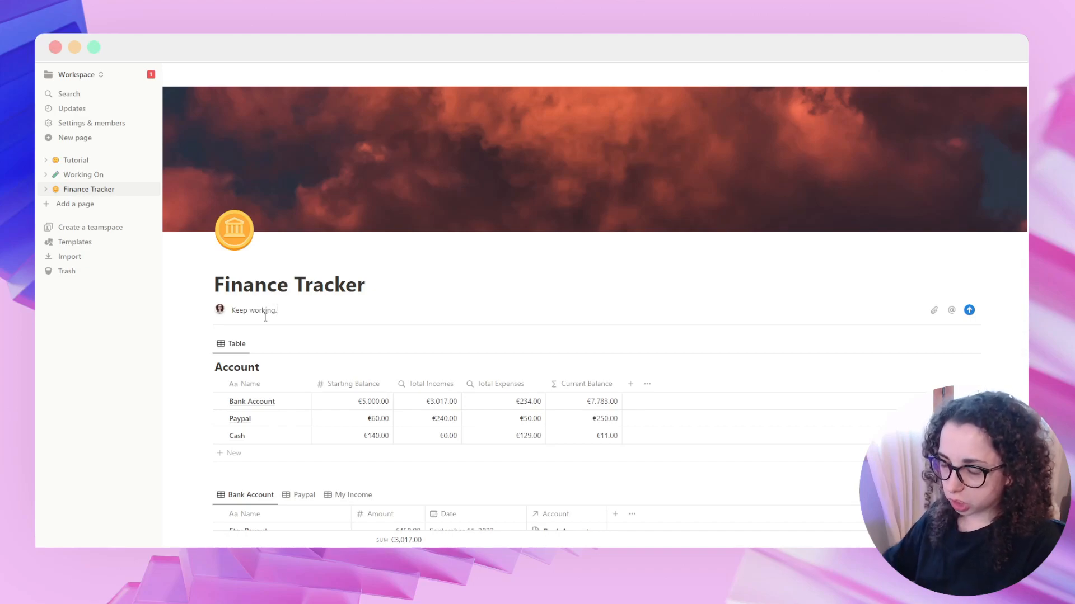
left_click(408, 277)
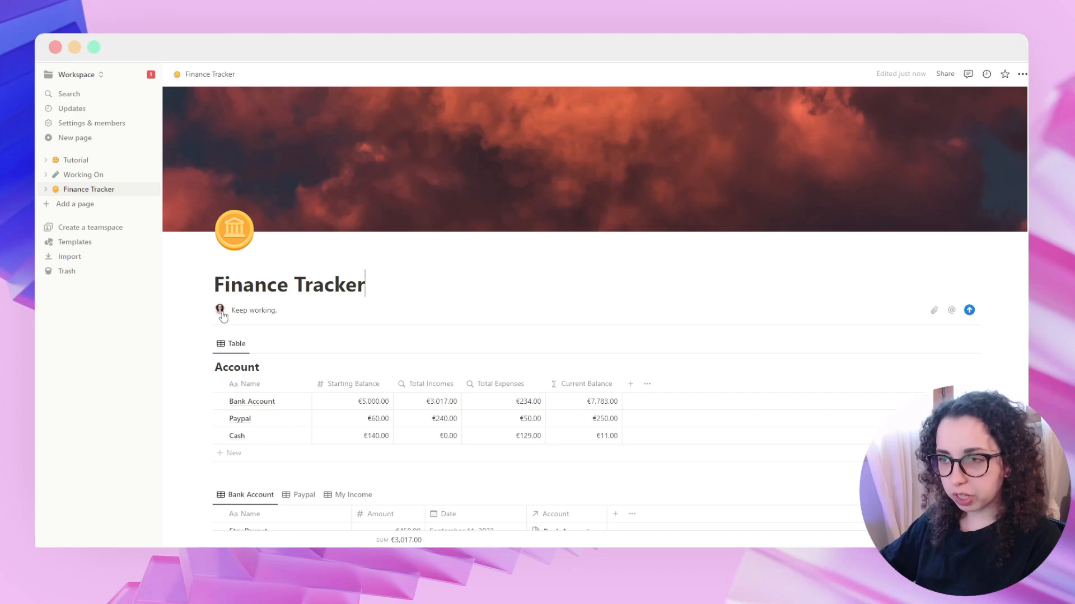
Step: Customize the page so that top-level page discussions are set to Off
left_click(1023, 80)
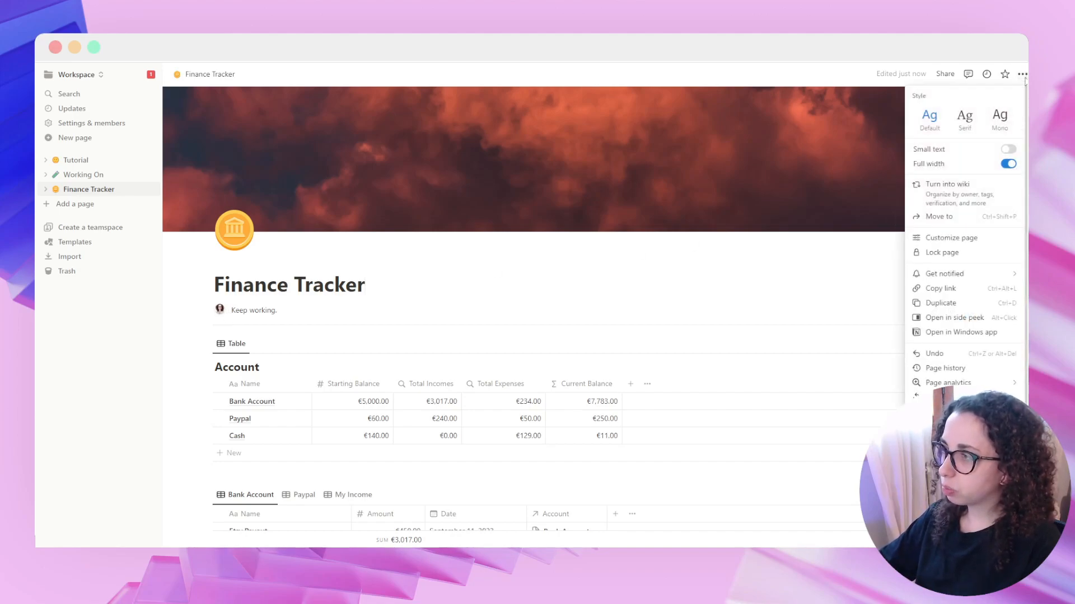
left_click(967, 239)
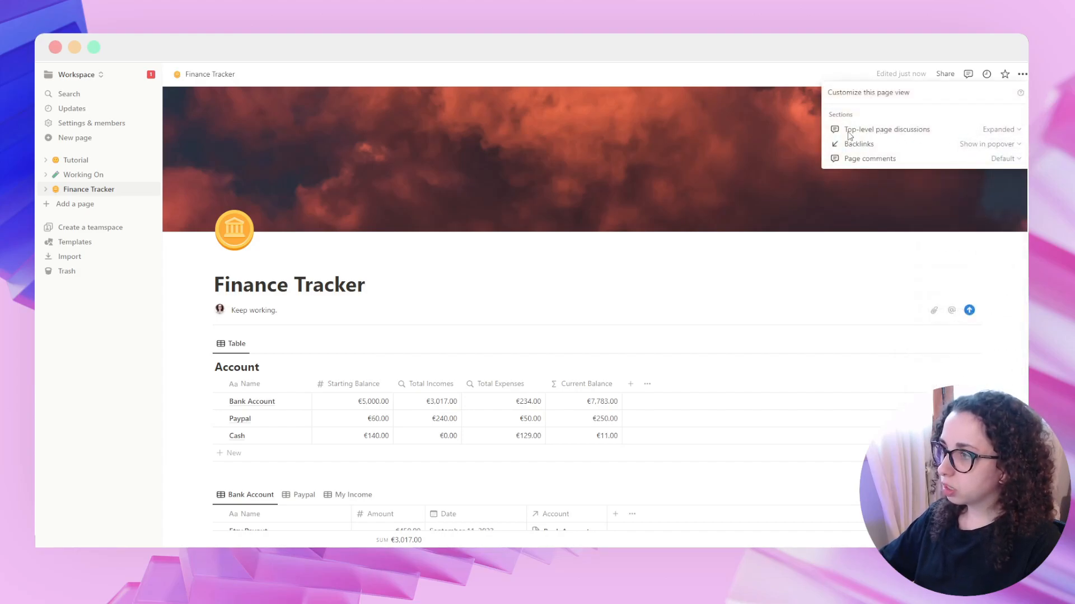
left_click(988, 134)
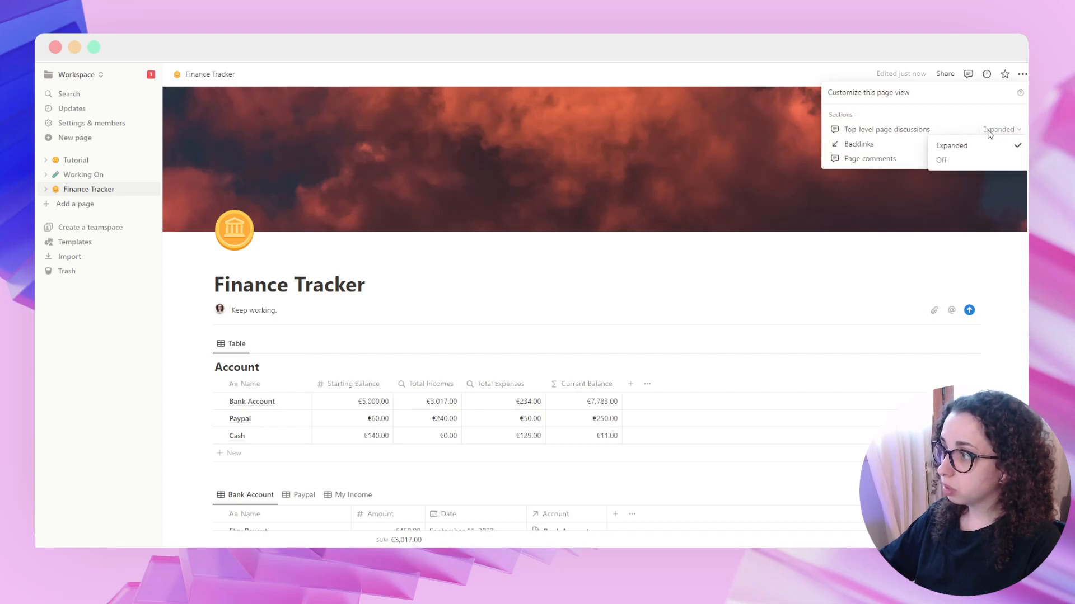
left_click(942, 162)
left_click(502, 274)
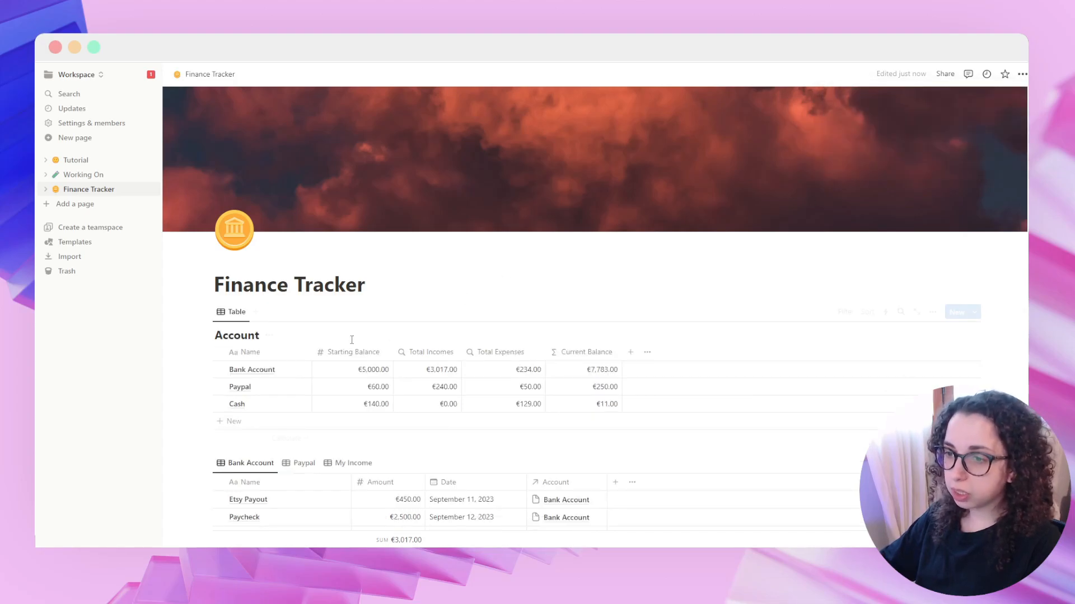
Step: Hide the database title of the Account table
scroll(358, 336, "down", 2)
left_click(274, 237)
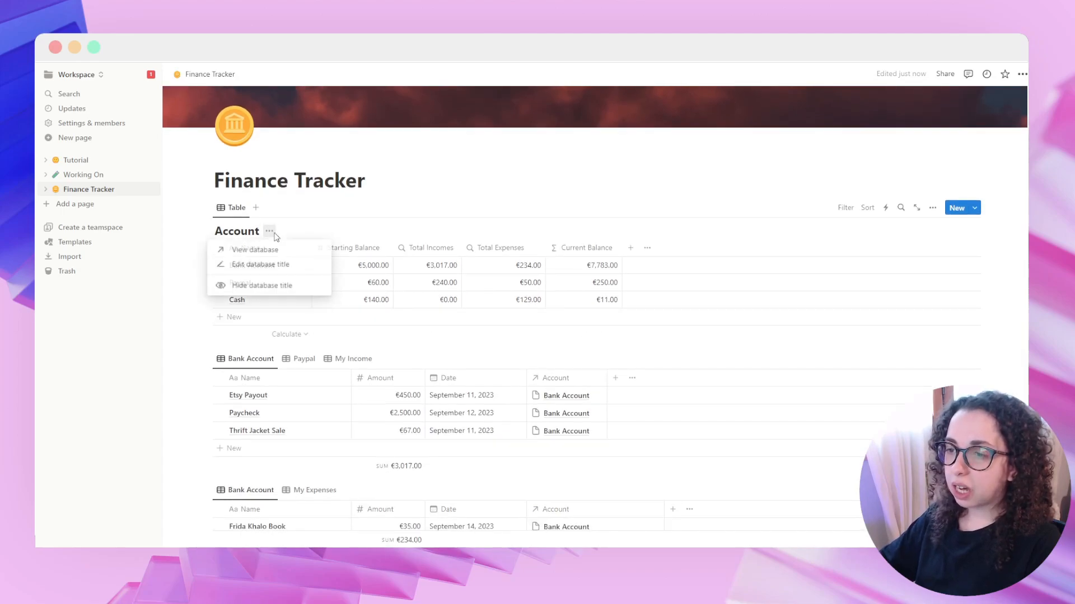
left_click(243, 287)
Step: Rename the first table's view from Table to Account
scroll(290, 209, "up", 2)
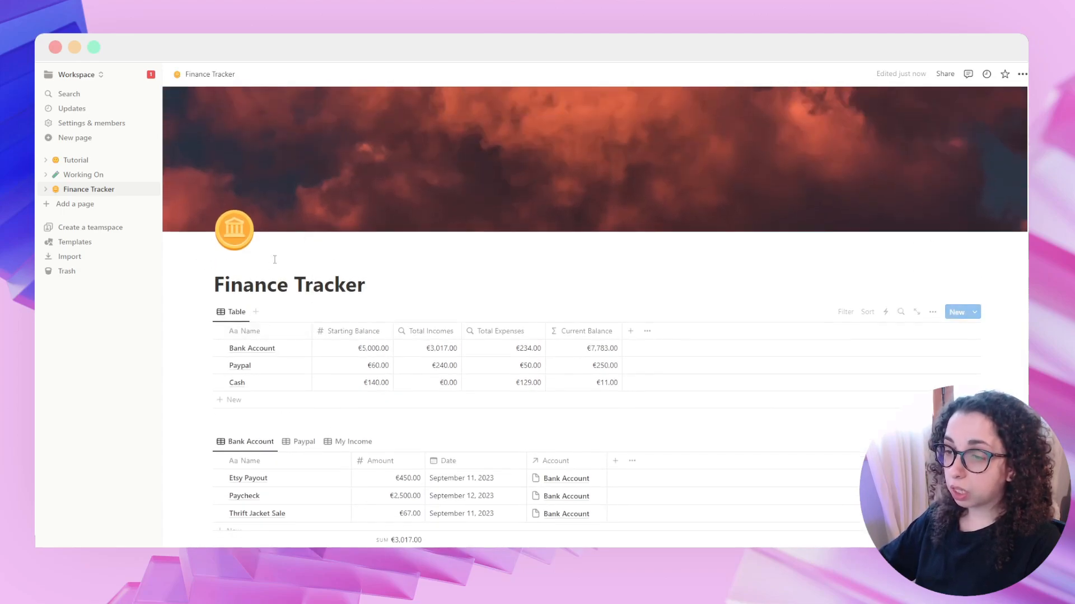
left_click(235, 317)
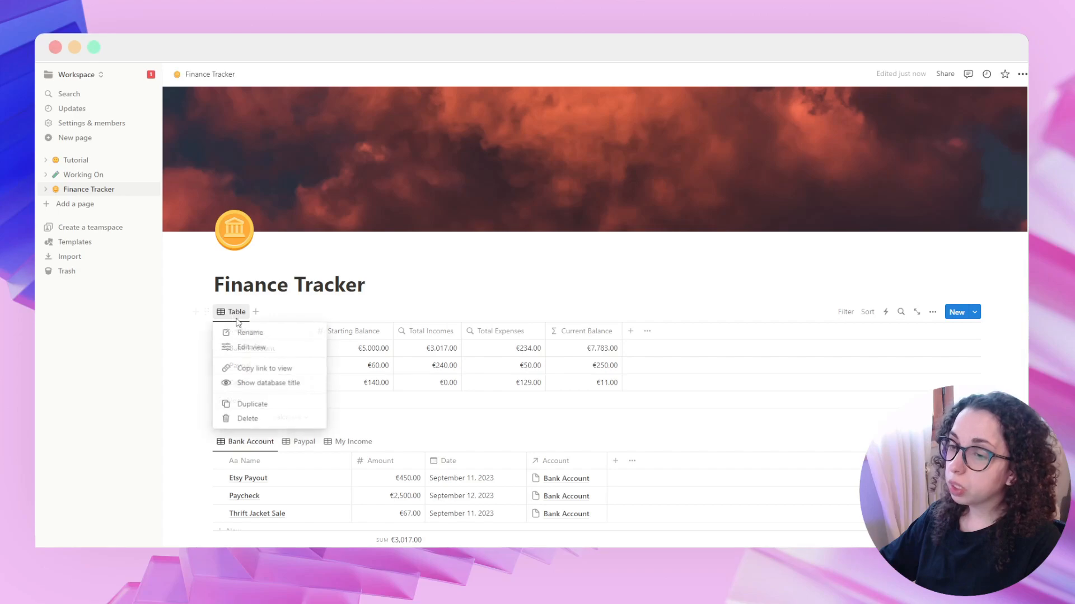
left_click(251, 347)
type("Account")
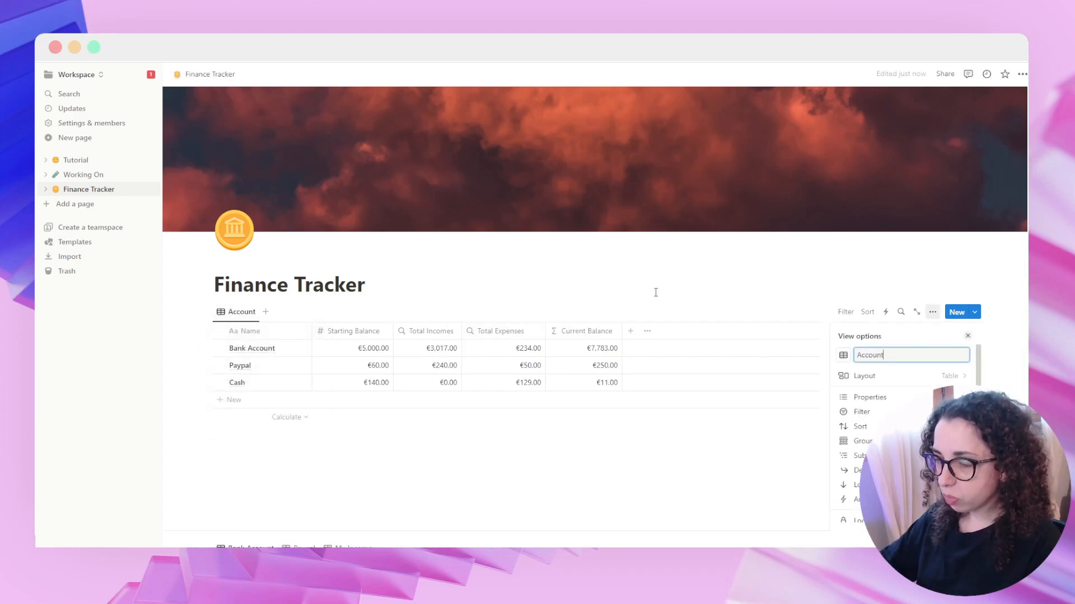
Step: Set the Account view's icon to the folder from the recent icons
left_click(843, 358)
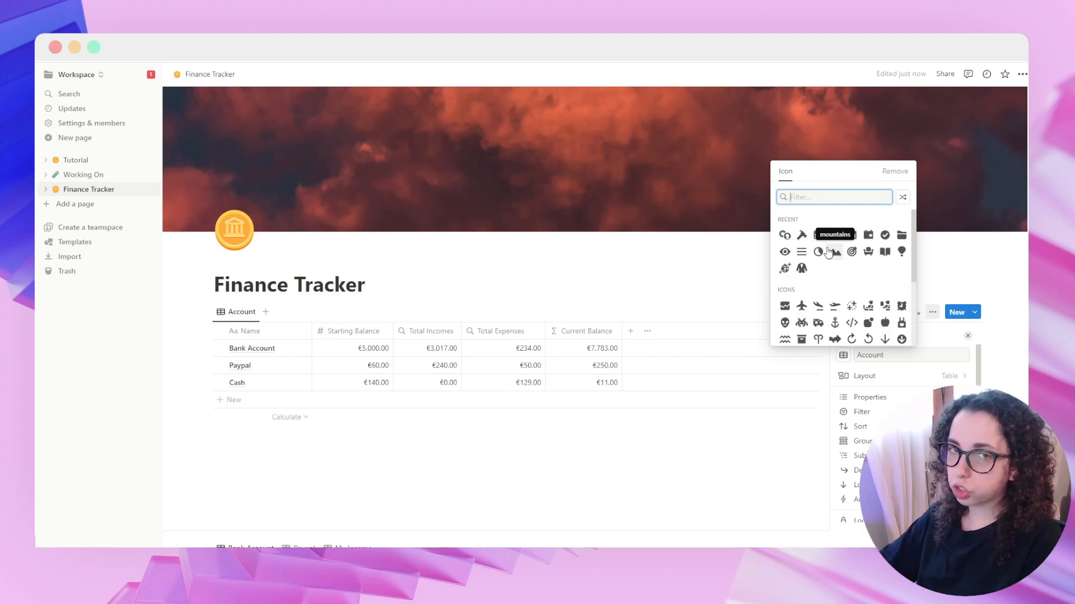
scroll(806, 308, "down", 5)
scroll(795, 312, "up", 4)
scroll(793, 313, "up", 1)
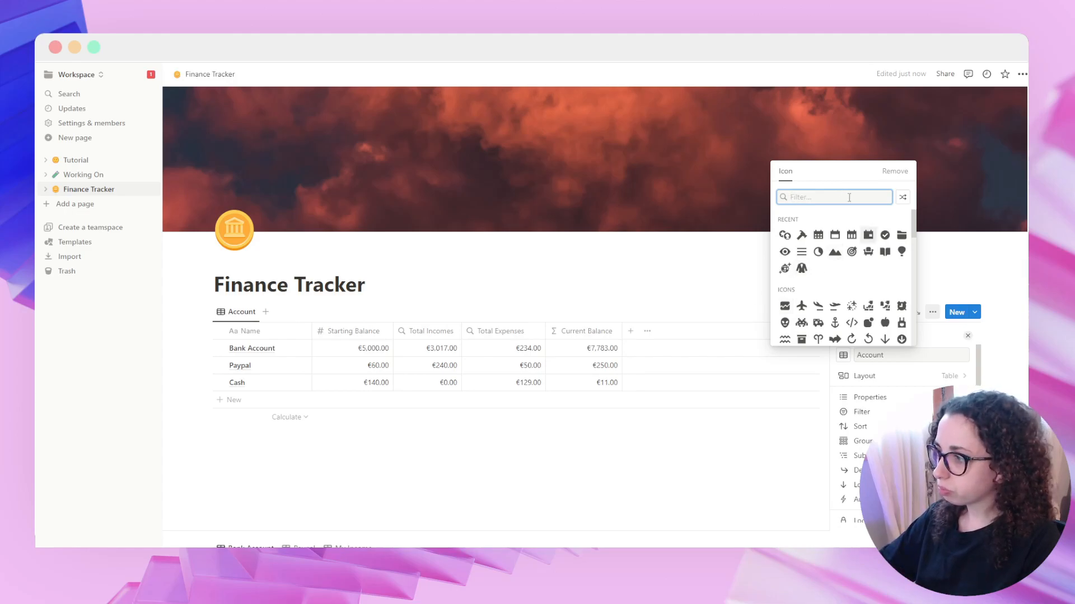
left_click(901, 235)
key("Escape")
Step: Set the Starting Balance property's icon in the Account table to the coins from the recent icons
scroll(587, 458, "down", 2)
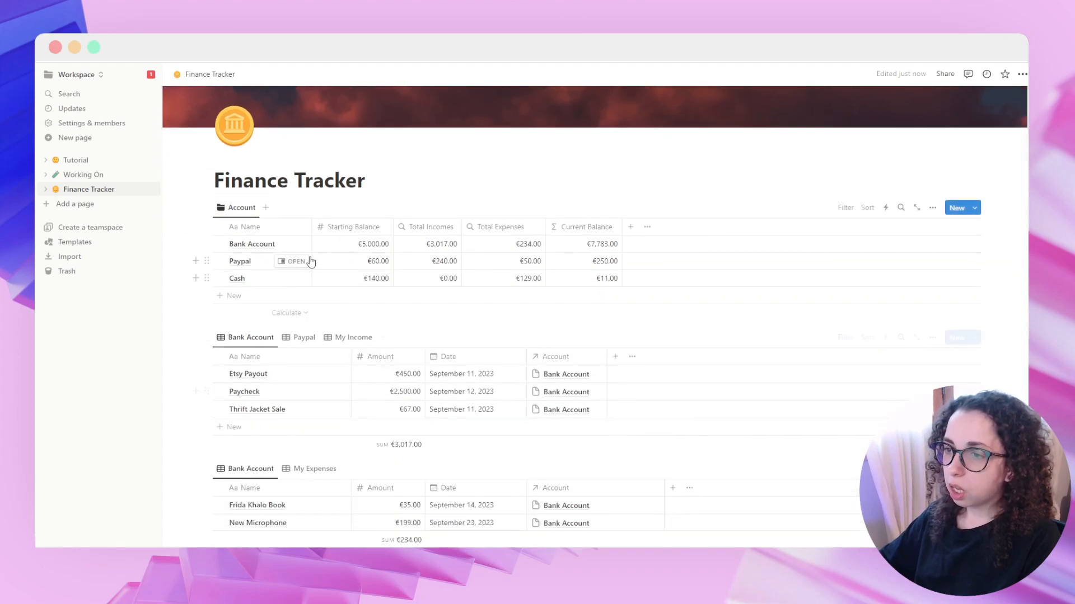
left_click(322, 232)
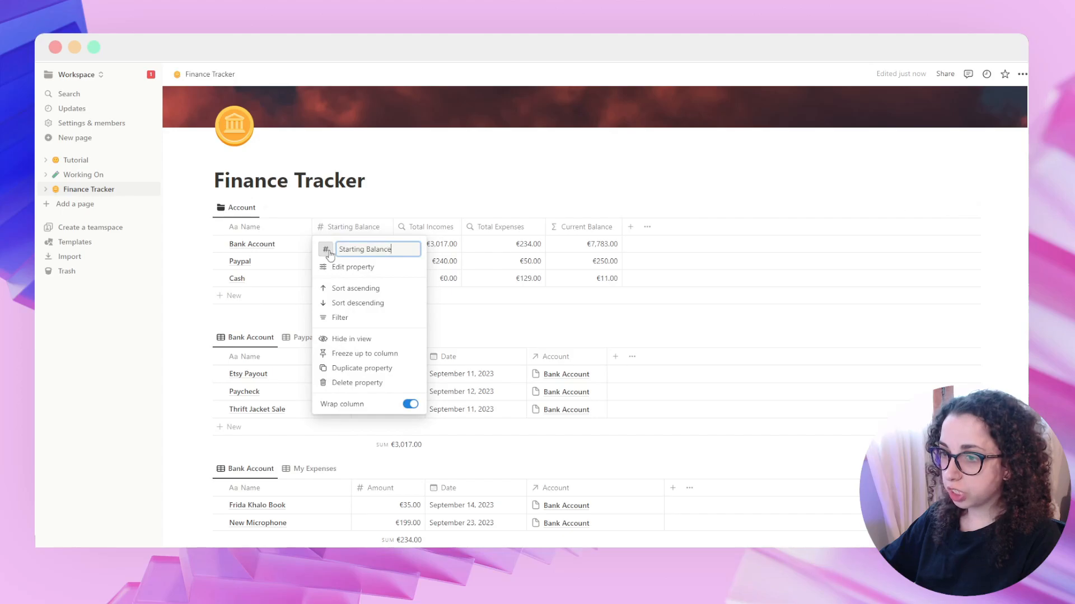
left_click(328, 251)
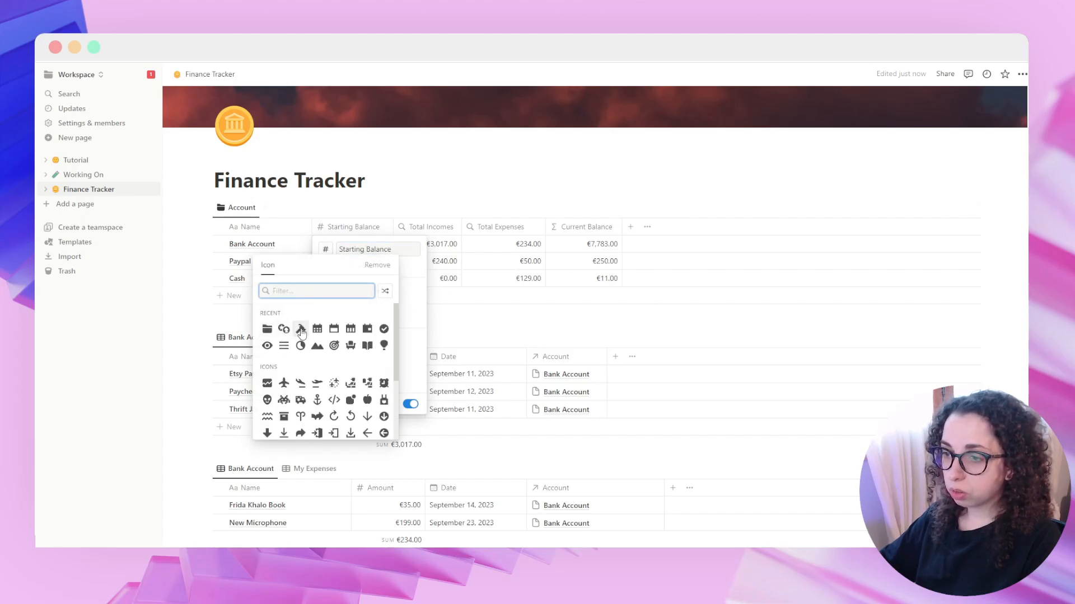
left_click(284, 329)
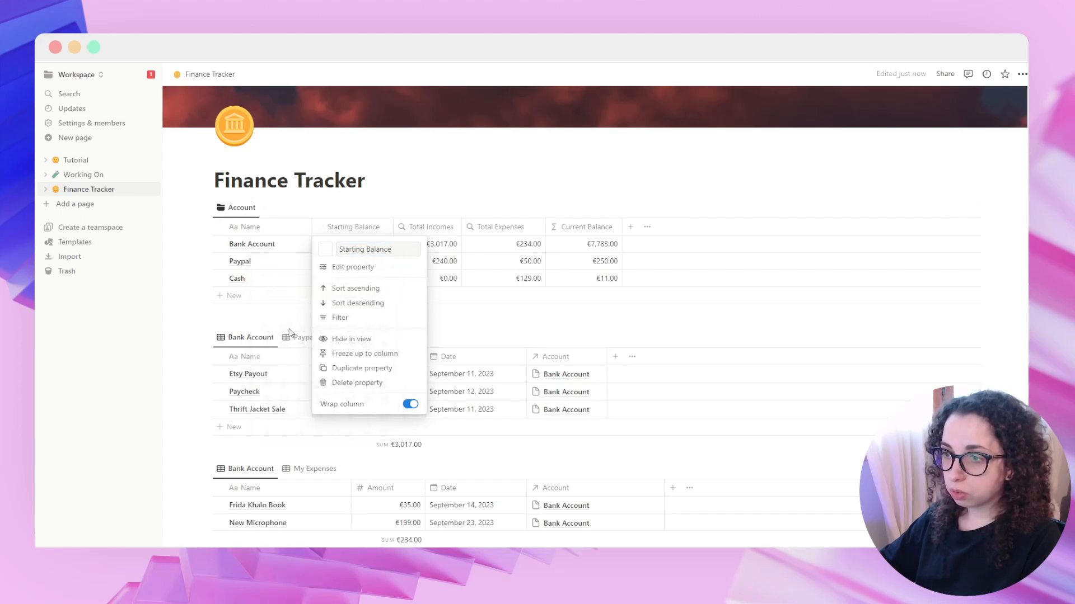
left_click(336, 222)
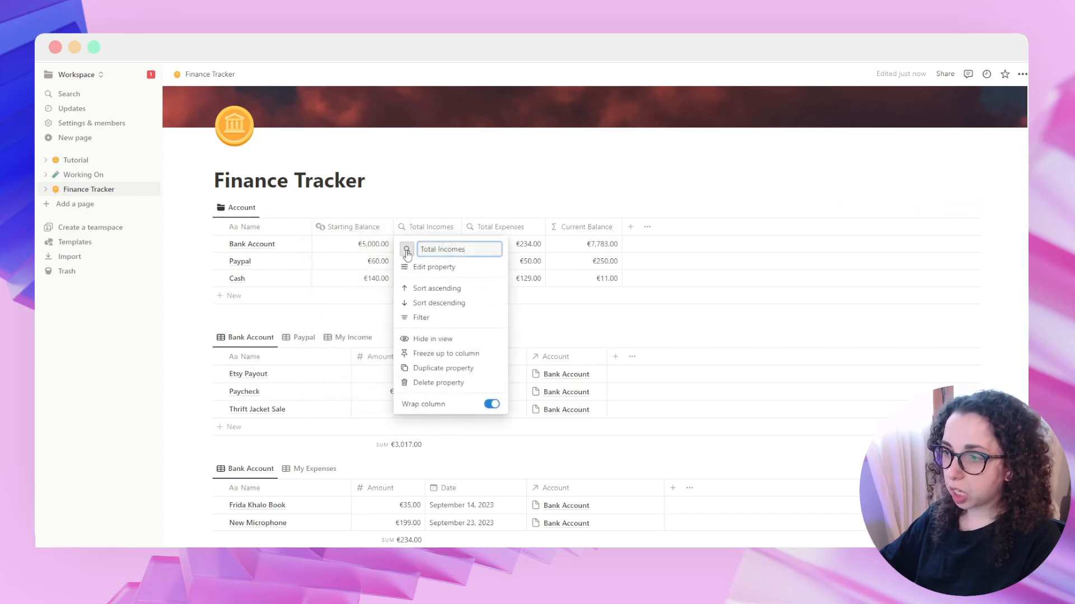
Step: Give the Account table's Total Incomes and Total Expenses properties the number-sign icon, and Current Balance the calculator icon
left_click(407, 249)
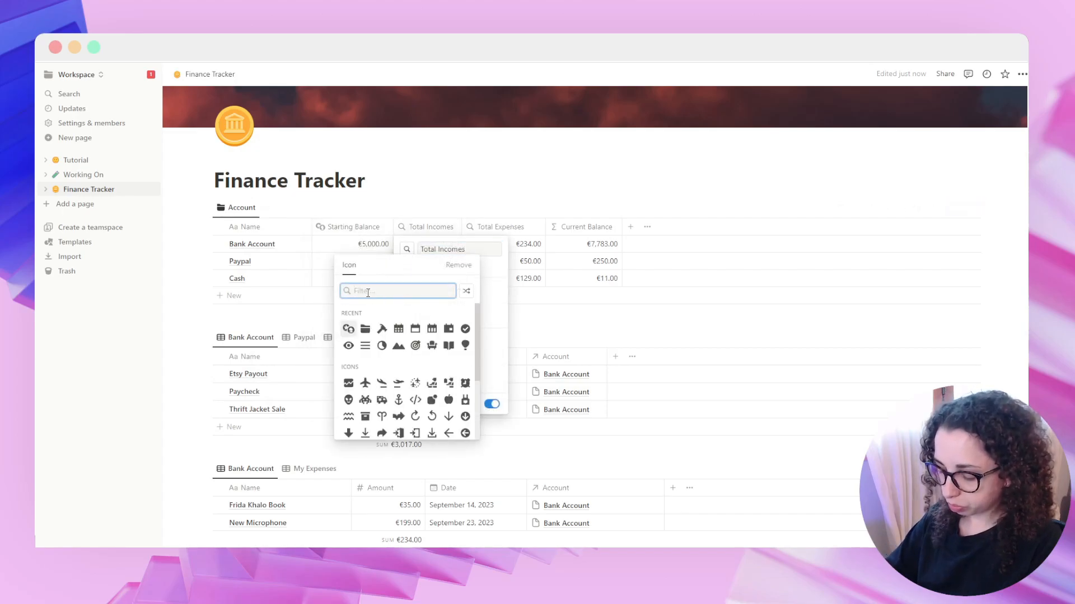
type("num")
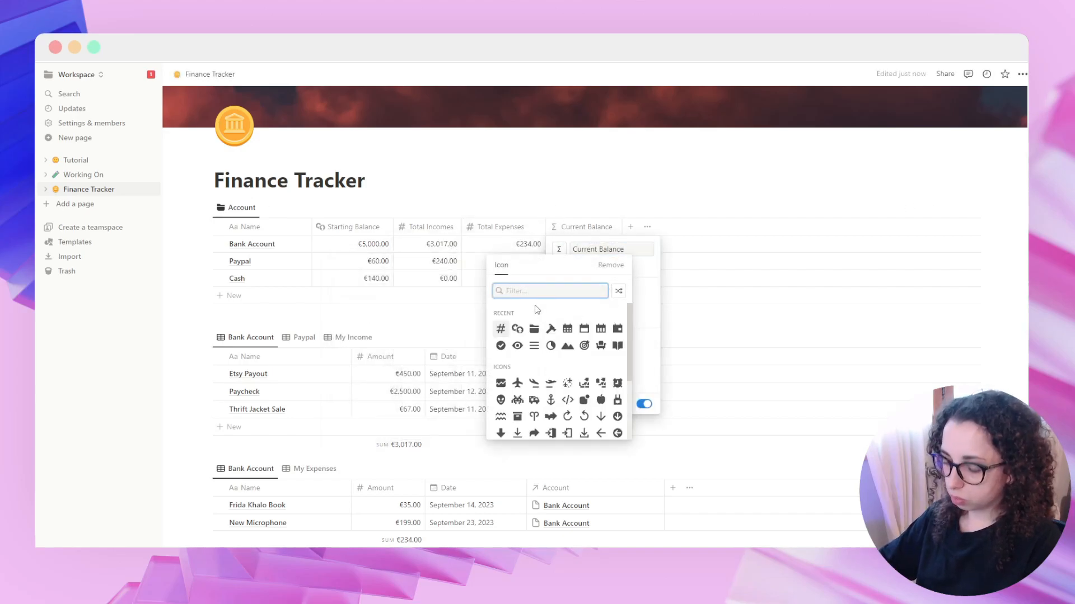
type("cal")
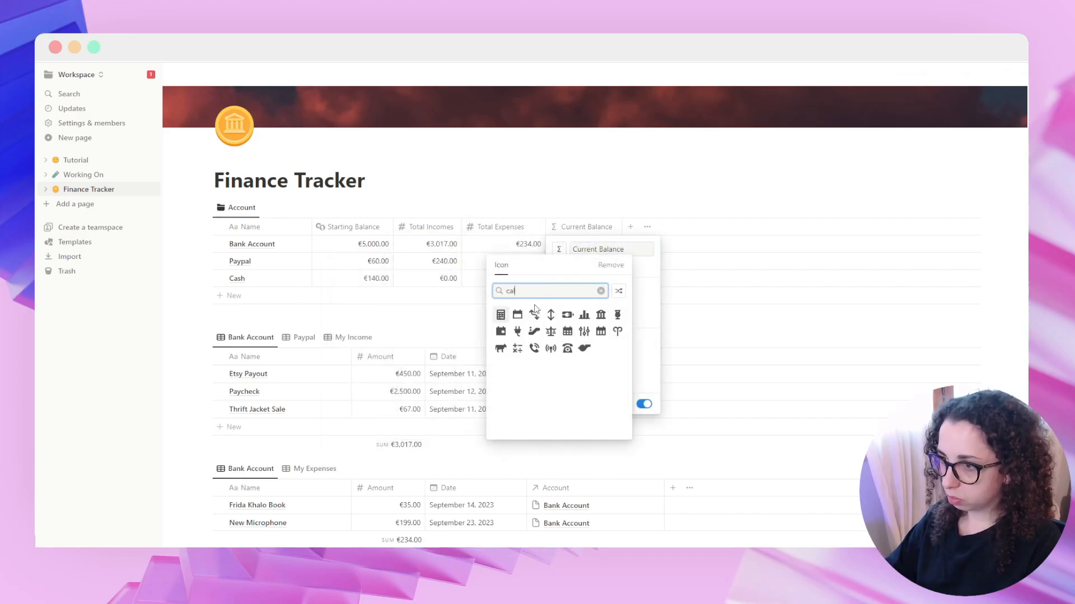
left_click(501, 314)
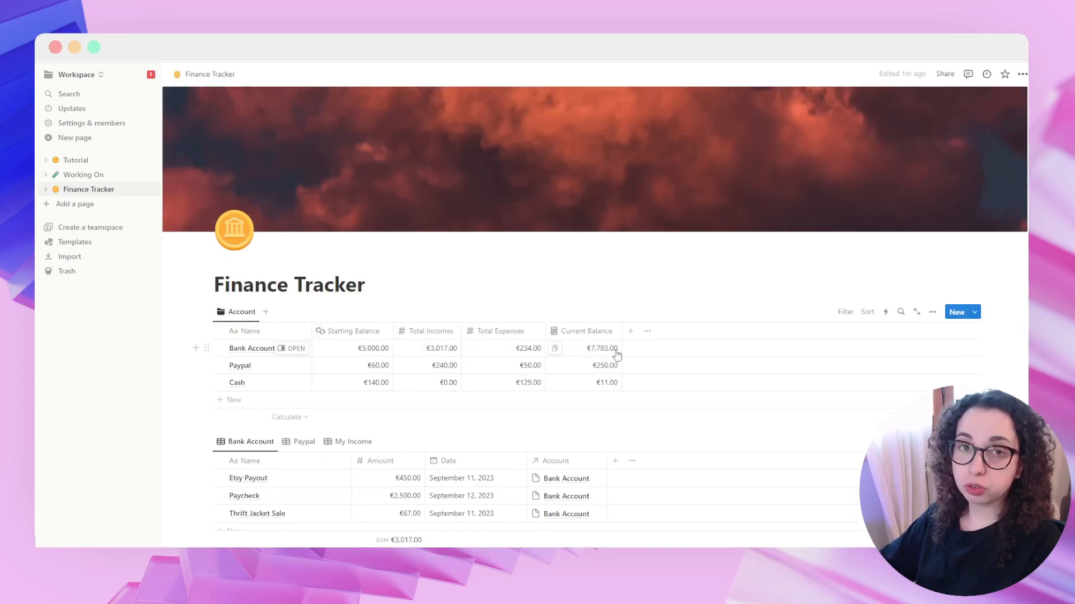
Step: Set the Account property's icon to the folder in both the income table and the expenses table
scroll(386, 371, "down", 3)
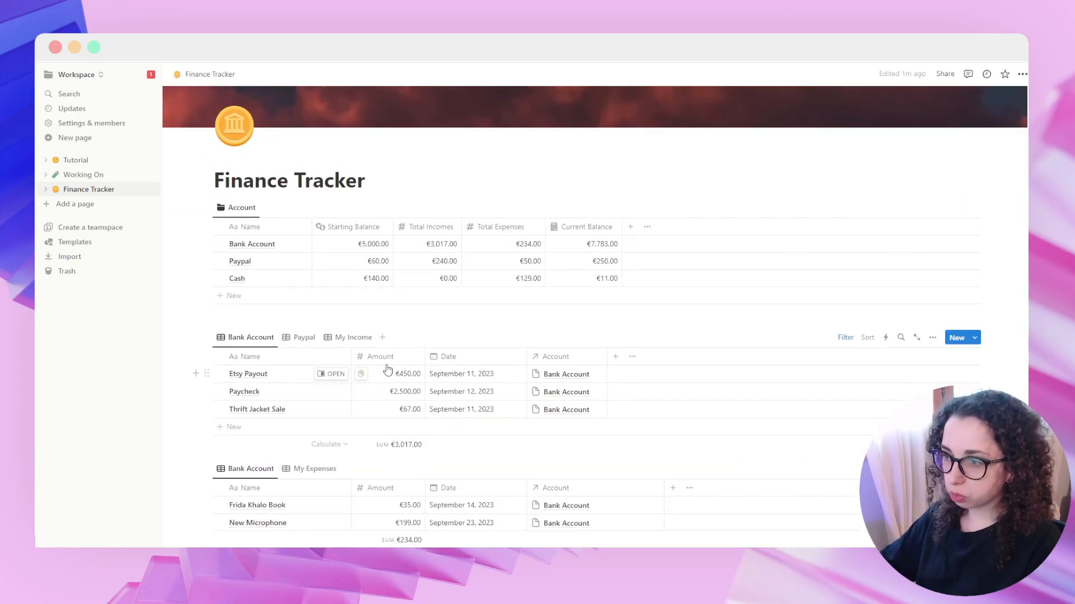
left_click(557, 359)
left_click(540, 379)
left_click(486, 271)
left_click(712, 307)
scroll(712, 307, "down", 3)
left_click(556, 332)
left_click(544, 355)
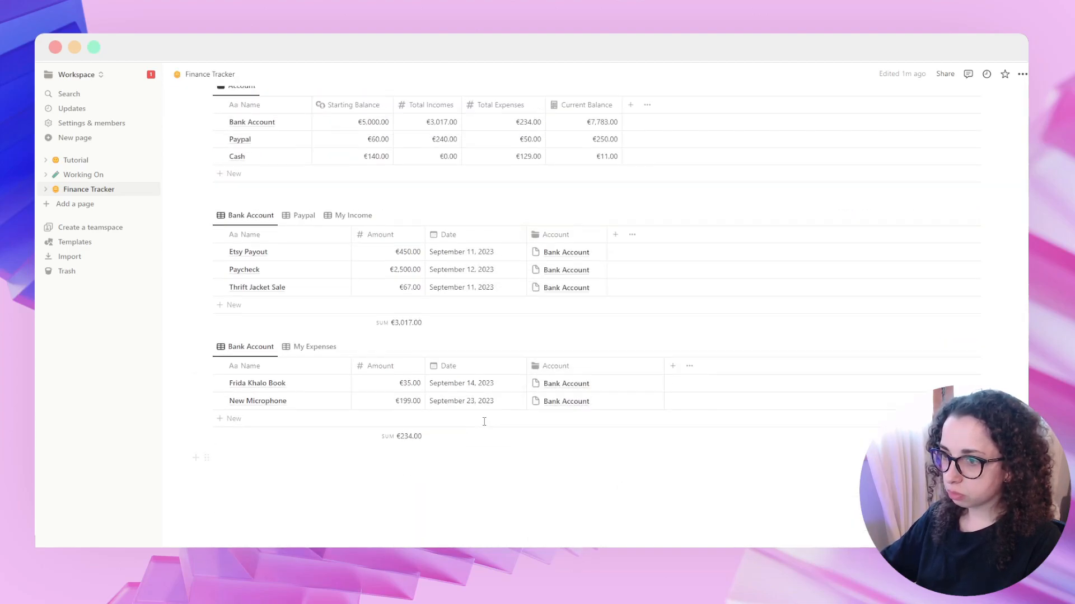
Step: Set the Amount property's icon to the coins in both the income table and the expenses table
scroll(391, 279, "up", 3)
left_click(347, 305)
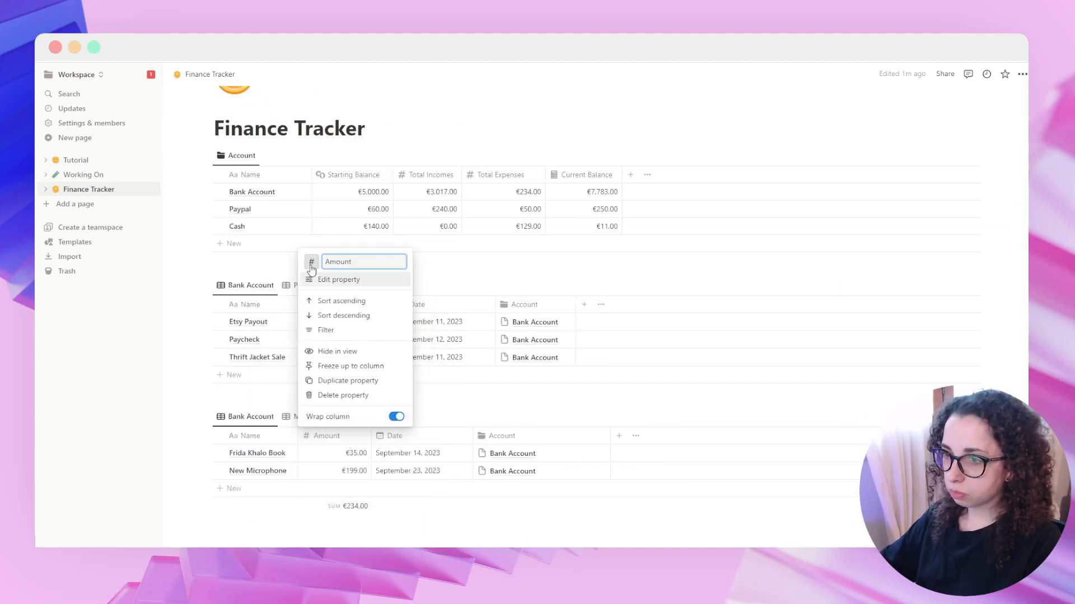
key("Escape")
Step: Set the icon of the Bank Account view to the classical building in both the income and expenses tables
scroll(560, 336, "down", 3)
left_click(932, 282)
left_click(843, 325)
type("bank")
left_click(785, 395)
left_click(250, 151)
left_click(243, 190)
left_click(843, 195)
type("bank")
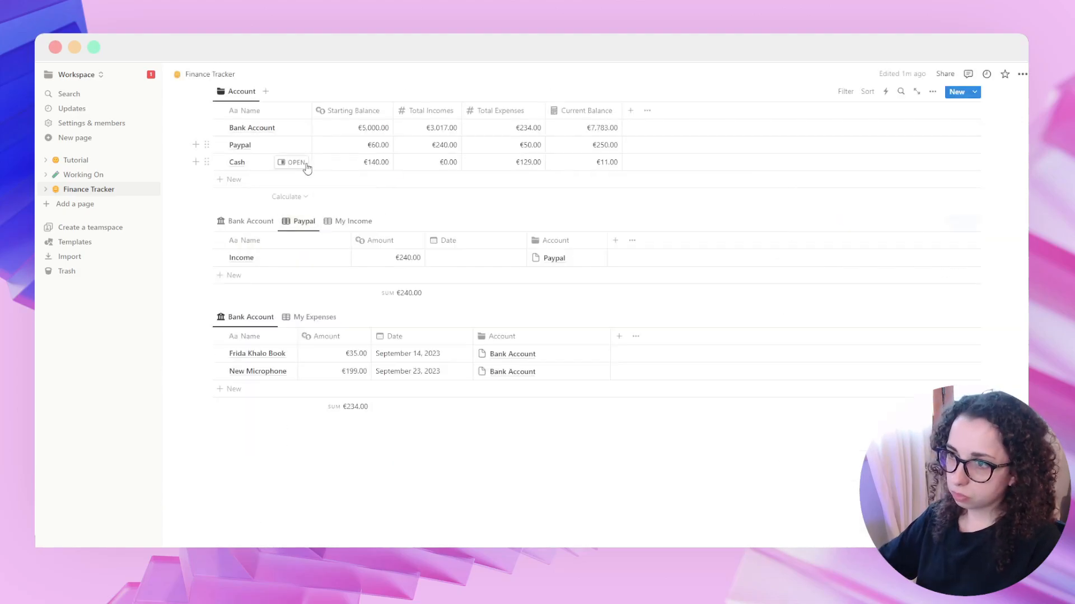
Step: Set the icon of the income table's Paypal view to the payment card
left_click(932, 222)
left_click(843, 264)
type("card")
left_click(785, 333)
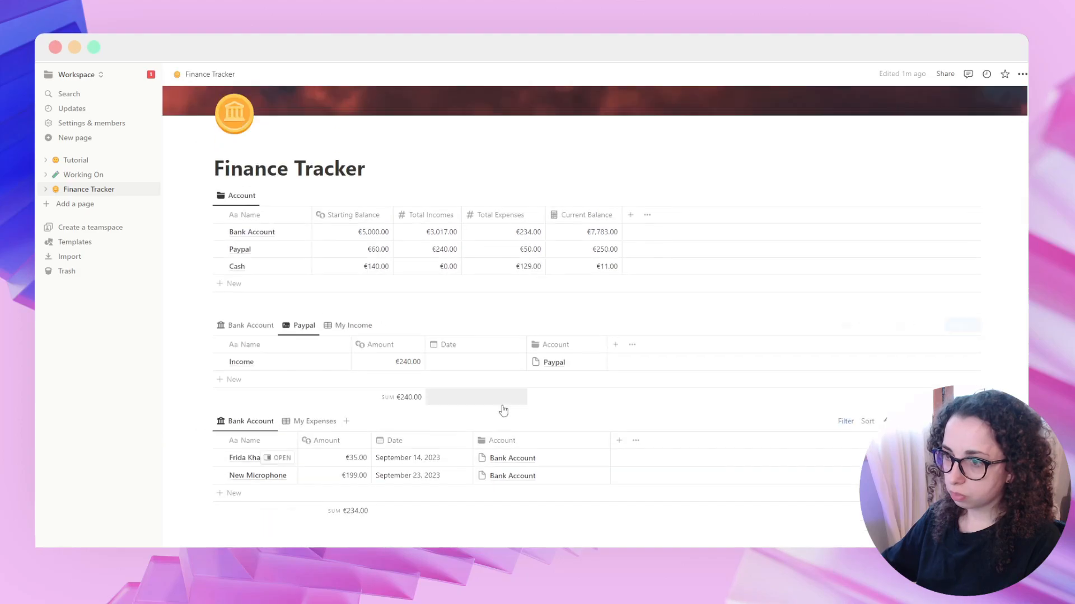
Step: Switch the expenses table to the My Expenses view and set that view's icon to the stacked database symbol
left_click(324, 419)
left_click(843, 255)
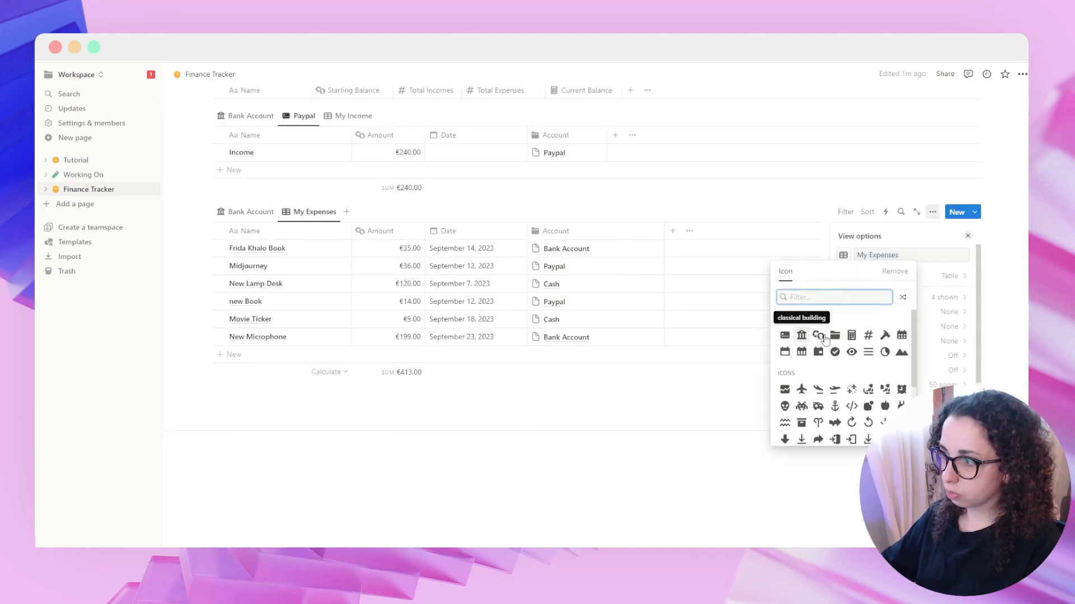
type("data")
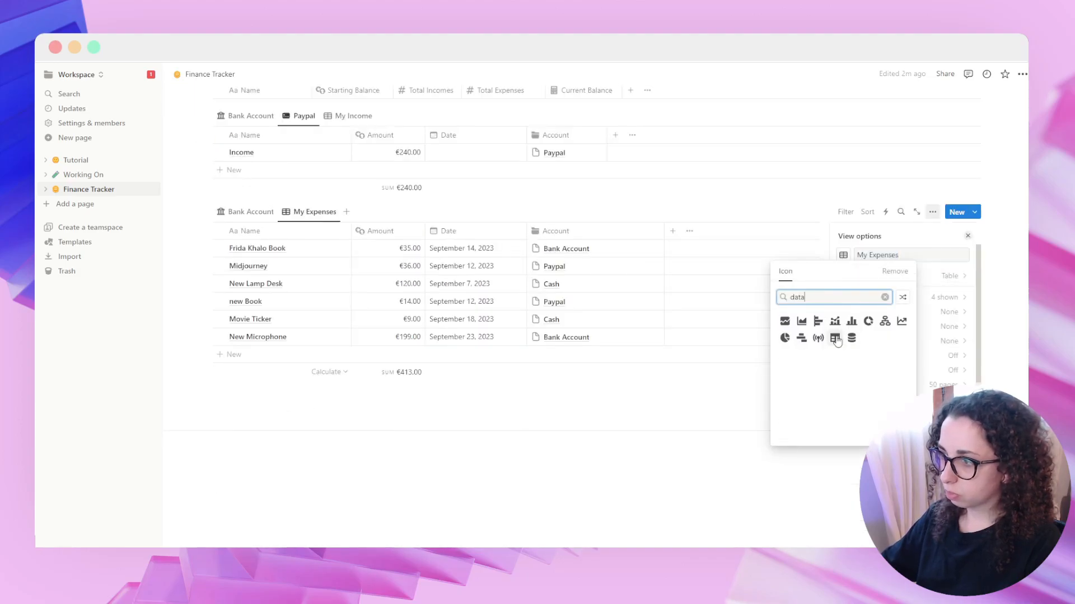
left_click(852, 338)
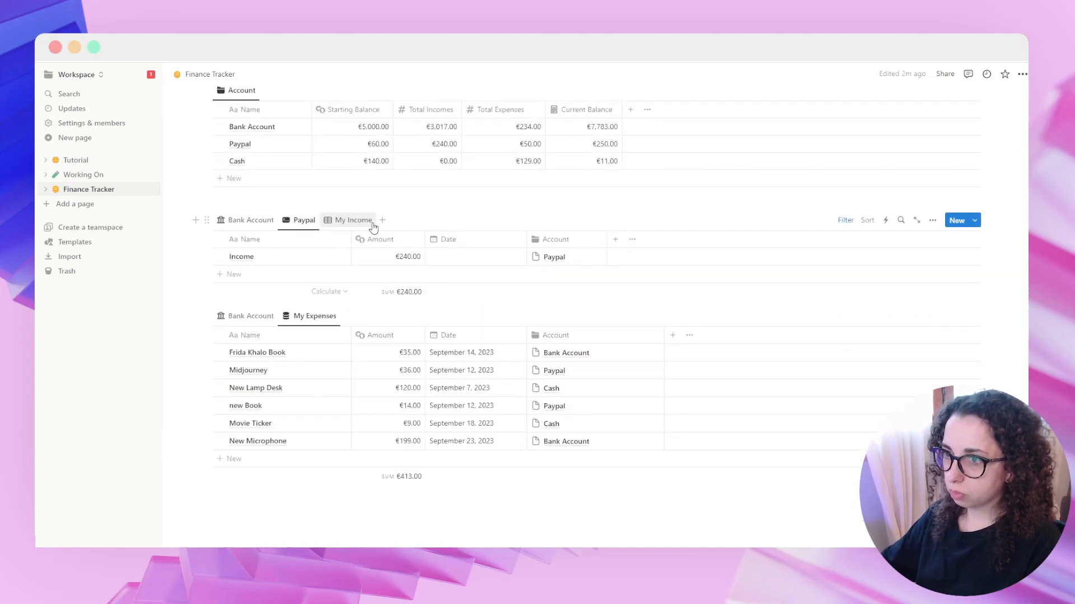
Step: Switch the income table to the My Income view and give that view the same stacked database icon
left_click(355, 220)
left_click(932, 220)
left_click(843, 263)
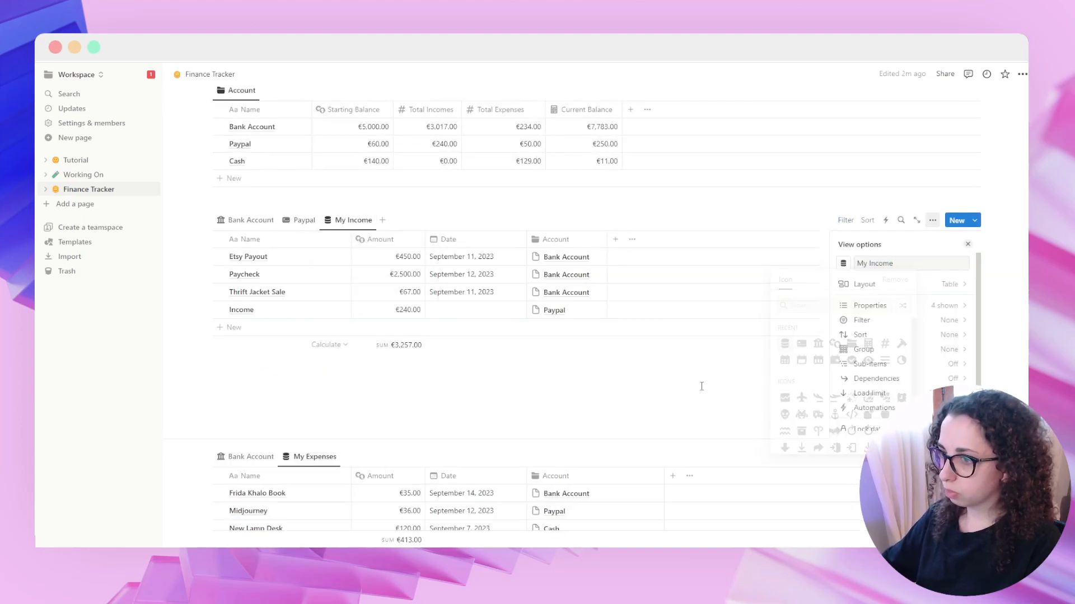
left_click(769, 358)
Step: Set the date of the Income entry in the My Income view to September 10, 2023
left_click(478, 309)
left_click(544, 340)
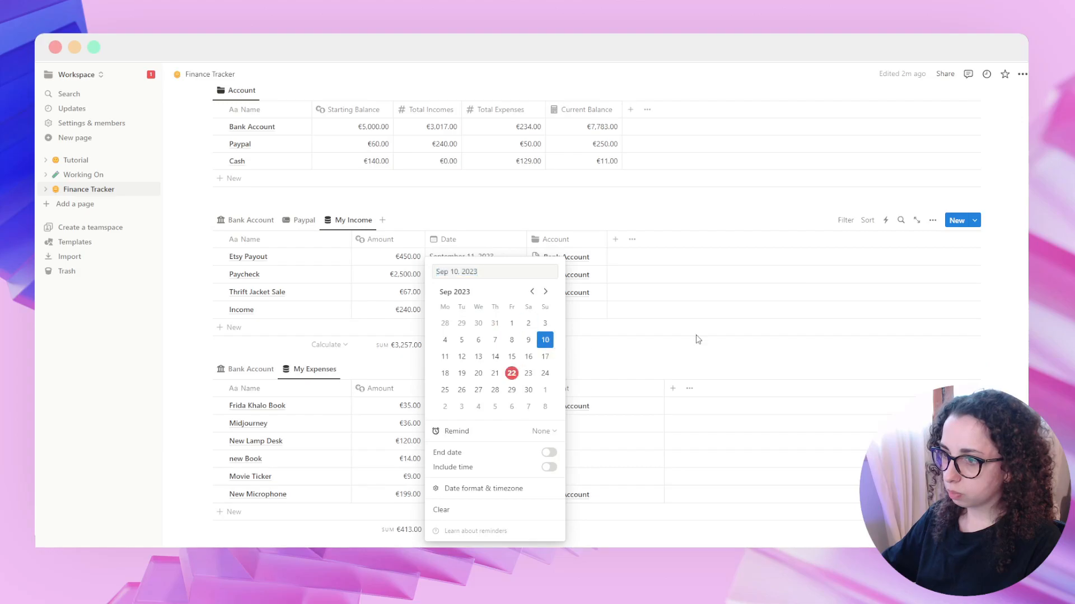
left_click(694, 339)
scroll(642, 364, "up", 3)
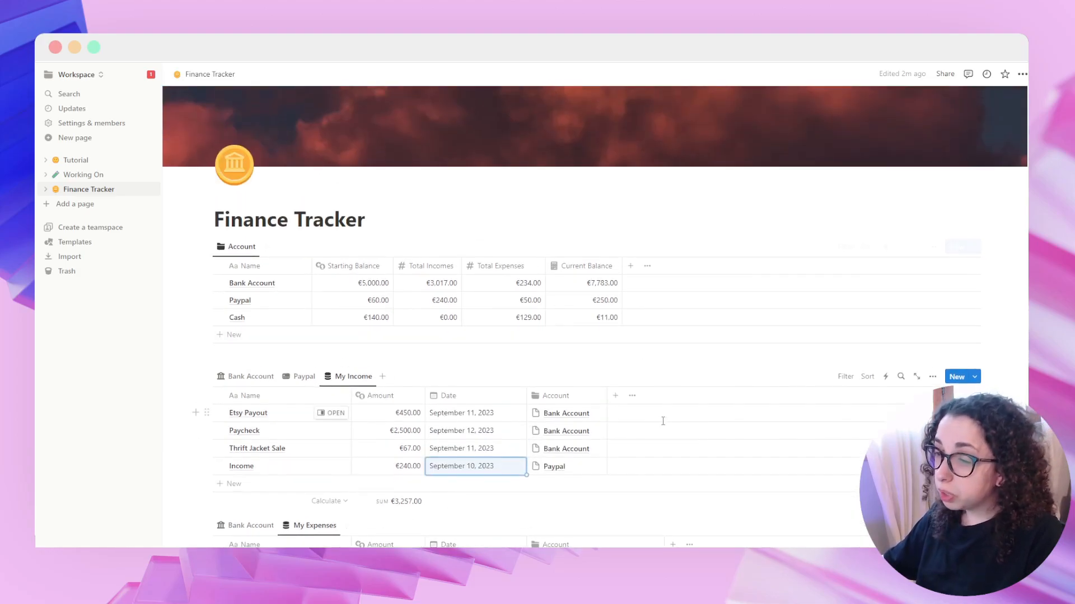
scroll(560, 403, "up", 2)
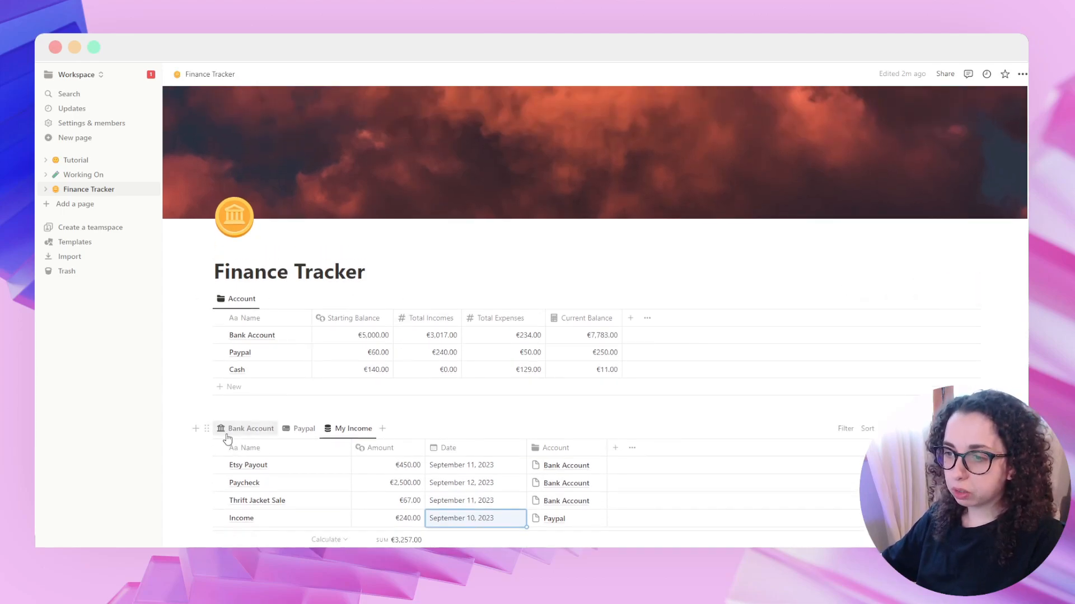
scroll(279, 439, "down", 1)
scroll(280, 439, "down", 2)
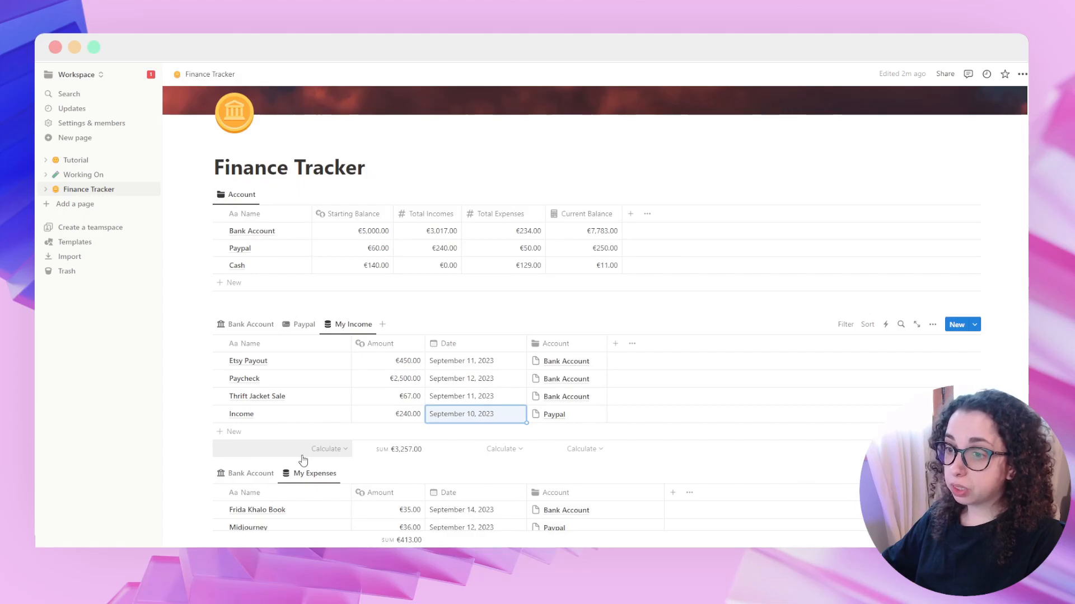
scroll(302, 460, "down", 1)
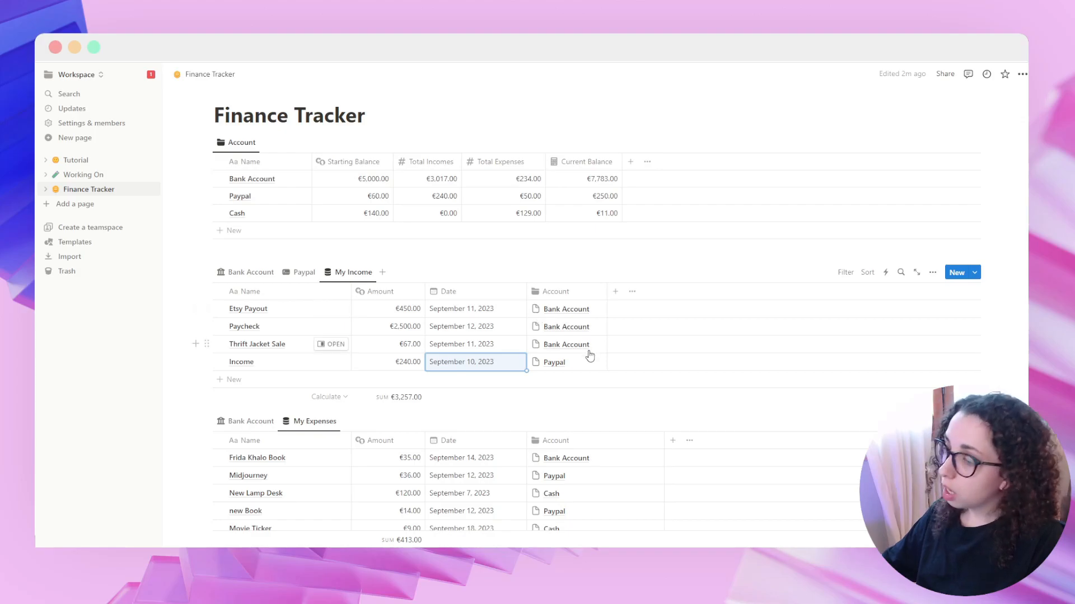
Step: Open the Bank Account entry of the Account table and set its page icon to the classical building
scroll(588, 353, "up", 2)
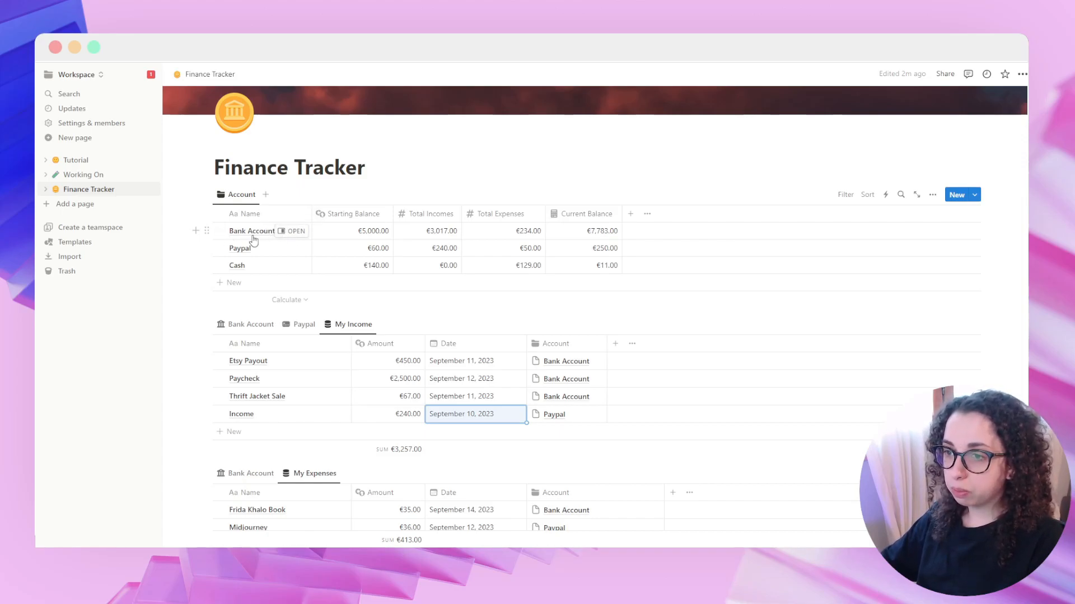
left_click(297, 231)
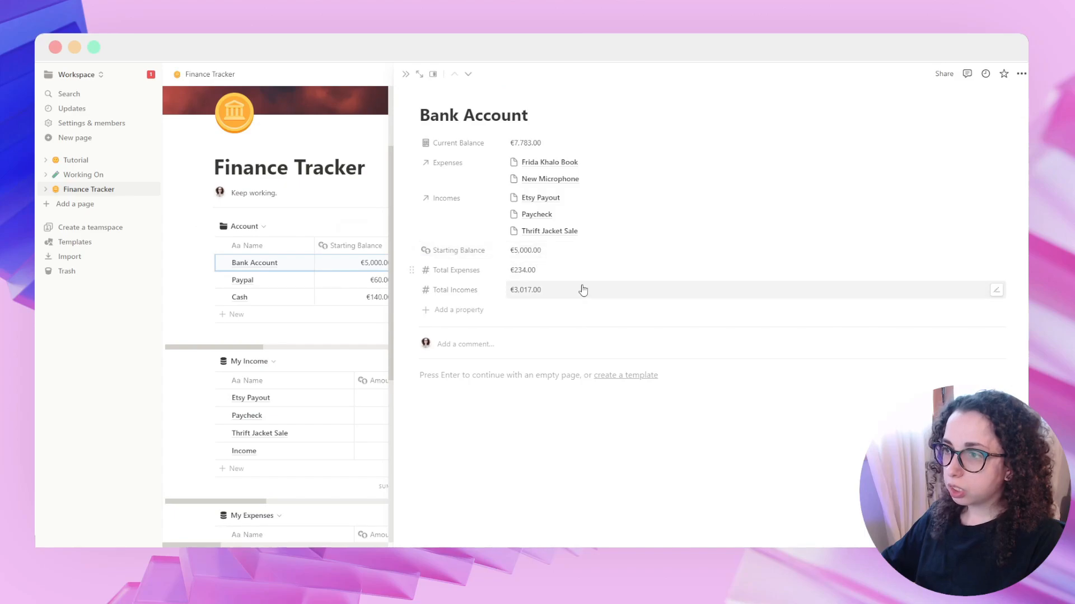
mouse_move(440, 100)
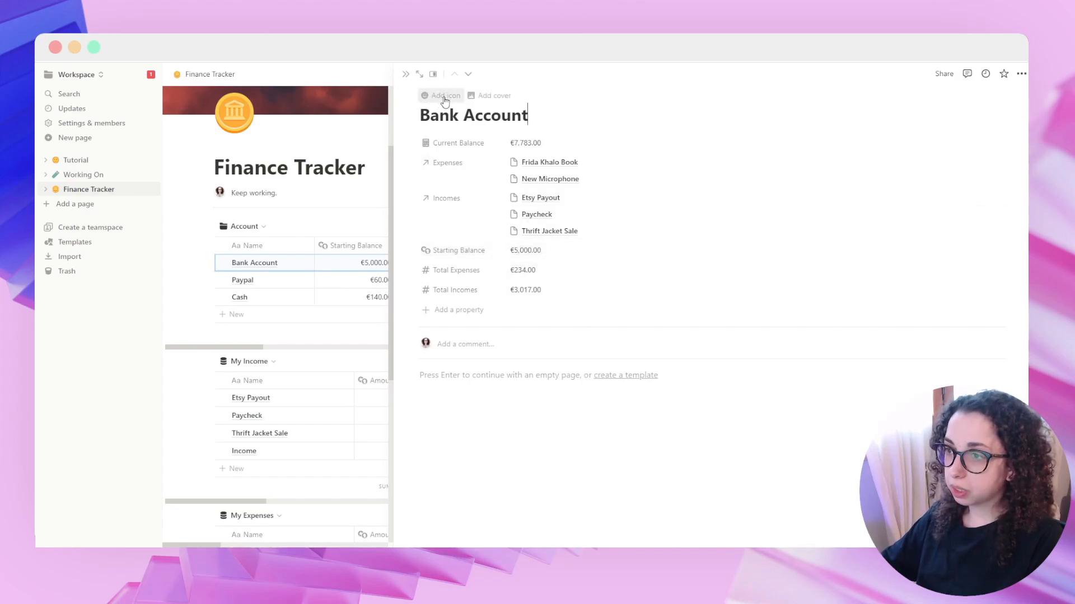
left_click(445, 101)
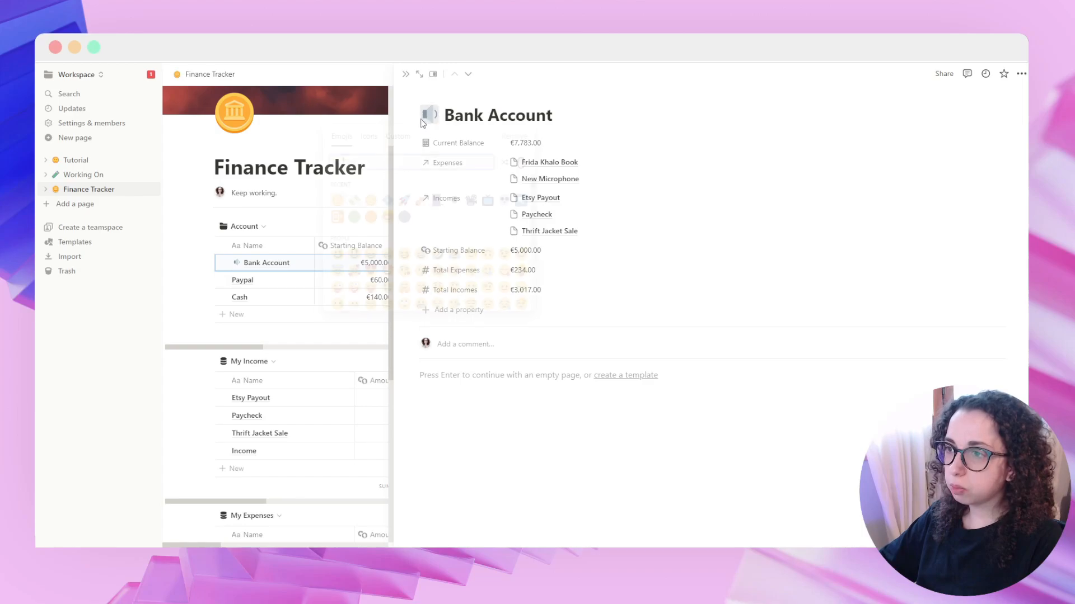
left_click(430, 115)
left_click(369, 136)
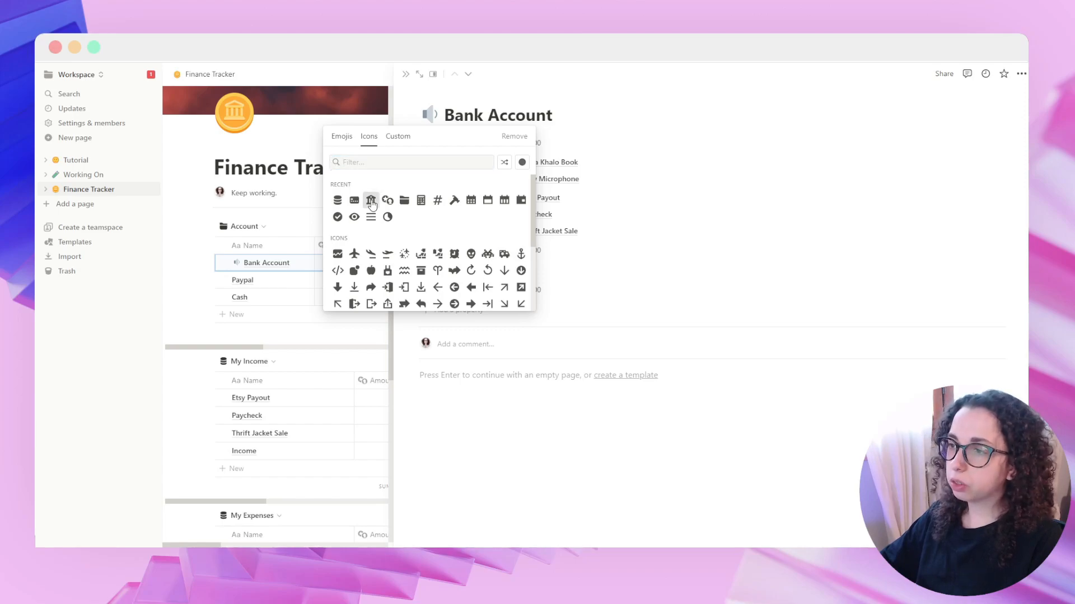
left_click(371, 200)
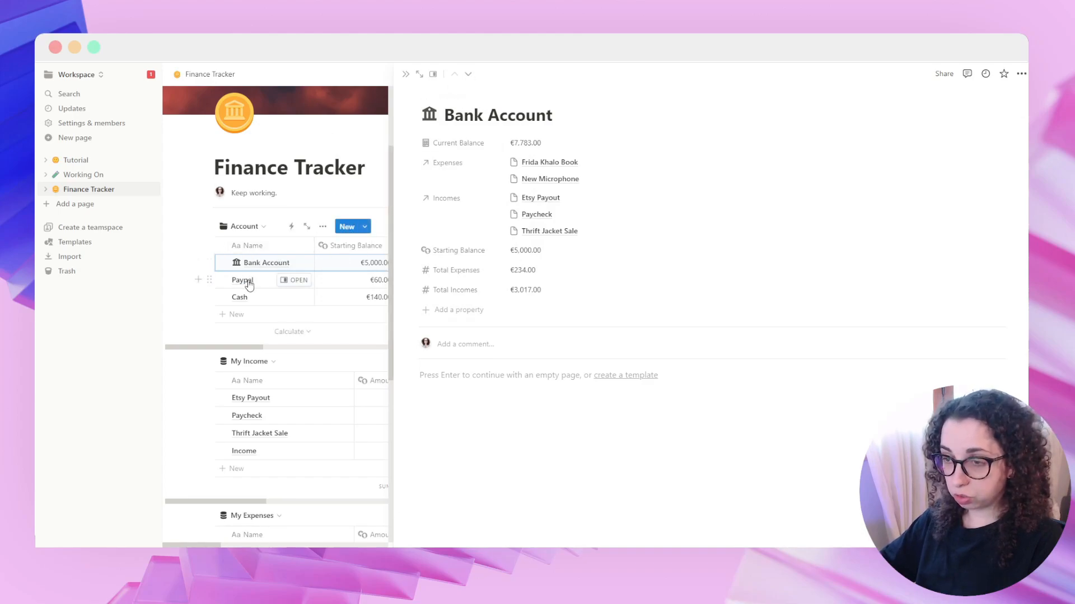
Step: Move on to the Paypal account entry and set its page icon to the payment card
left_click(468, 74)
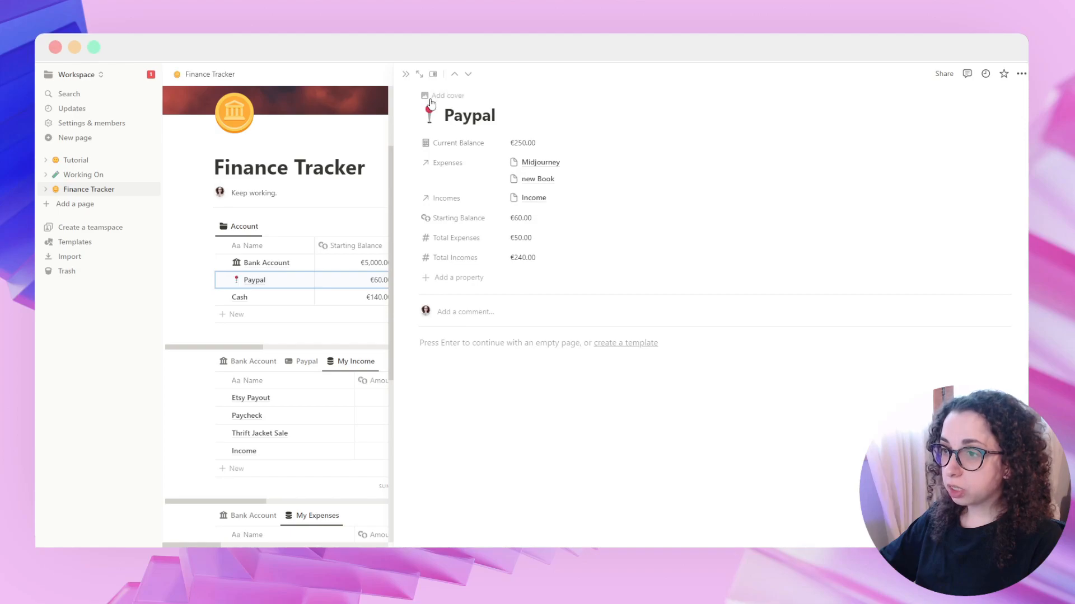
left_click(430, 114)
left_click(368, 137)
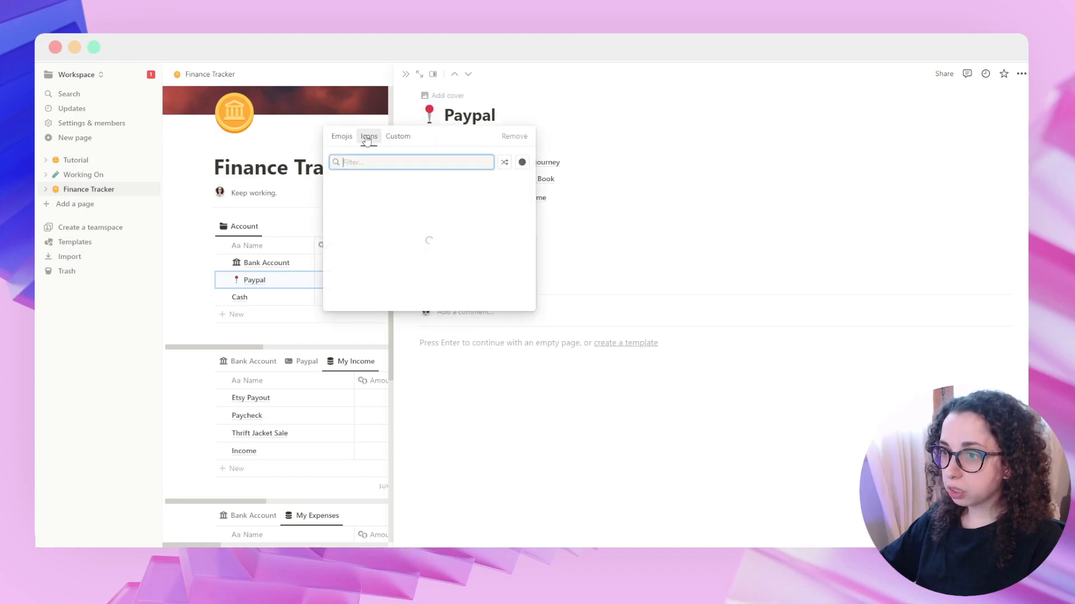
left_click(369, 201)
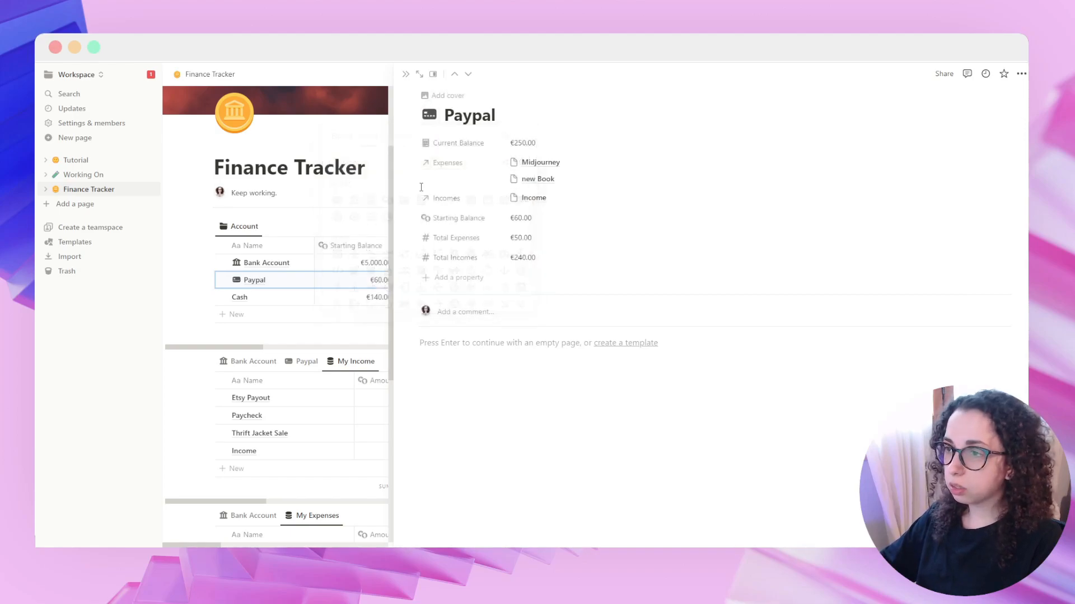
Step: Set the Cash account entry's page icon to the coins, searching the icons for cash, and close the entry
left_click(469, 75)
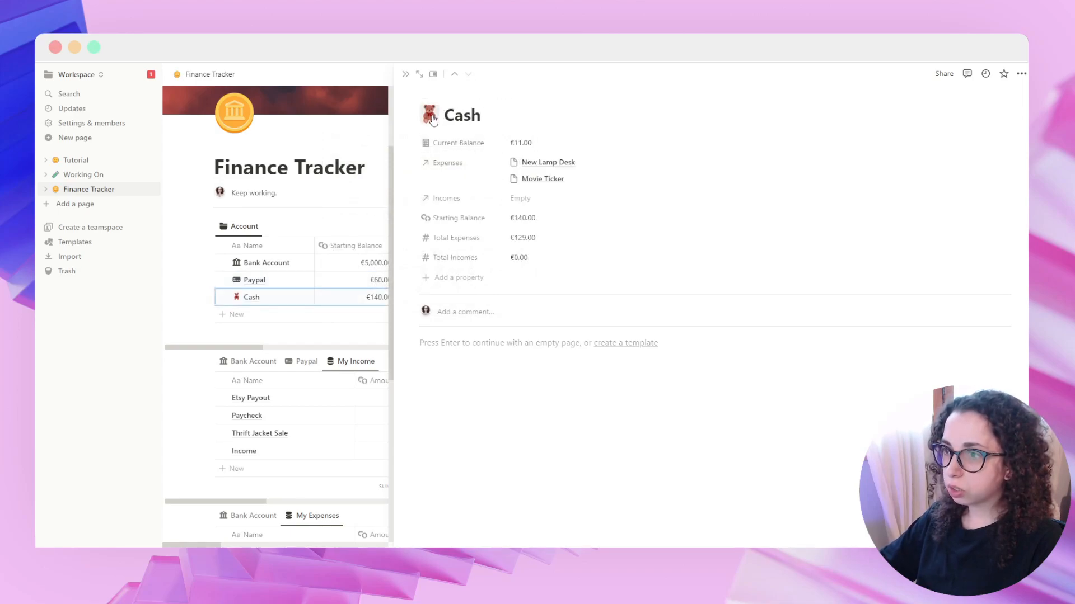
left_click(429, 115)
left_click(368, 137)
type("cash")
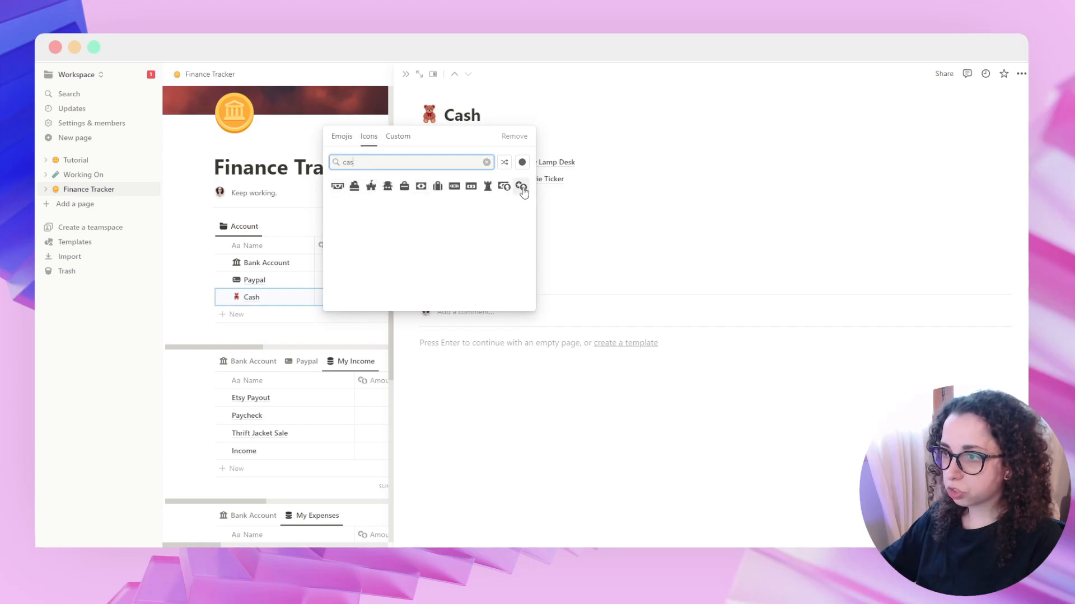
left_click(521, 186)
left_click(405, 78)
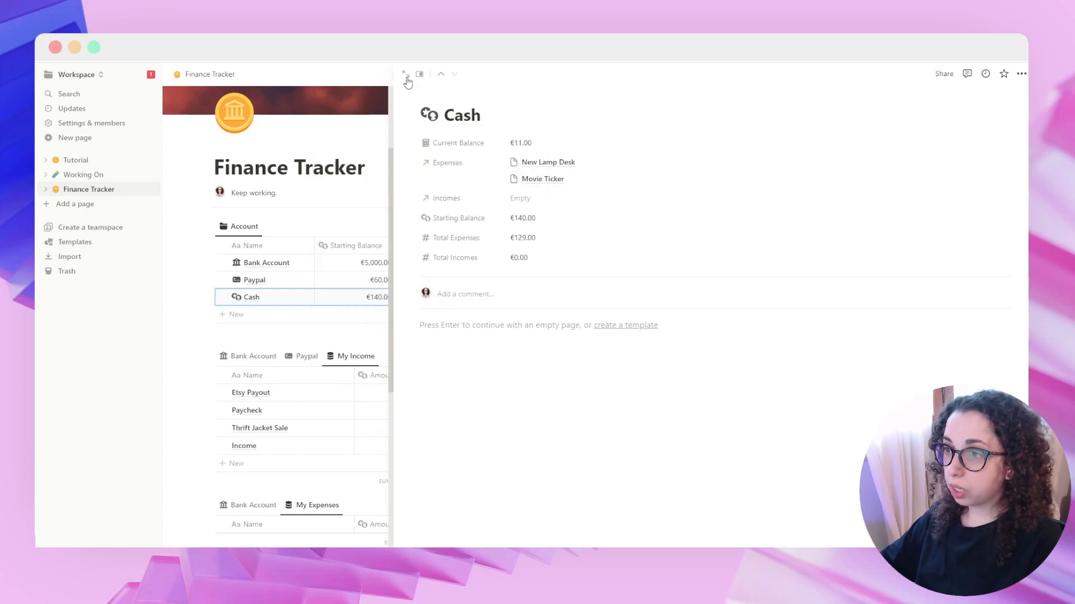
Step: Review the Account table and the My Income and My Expenses views on the page, including their entries and icons
scroll(595, 291, "down", 2)
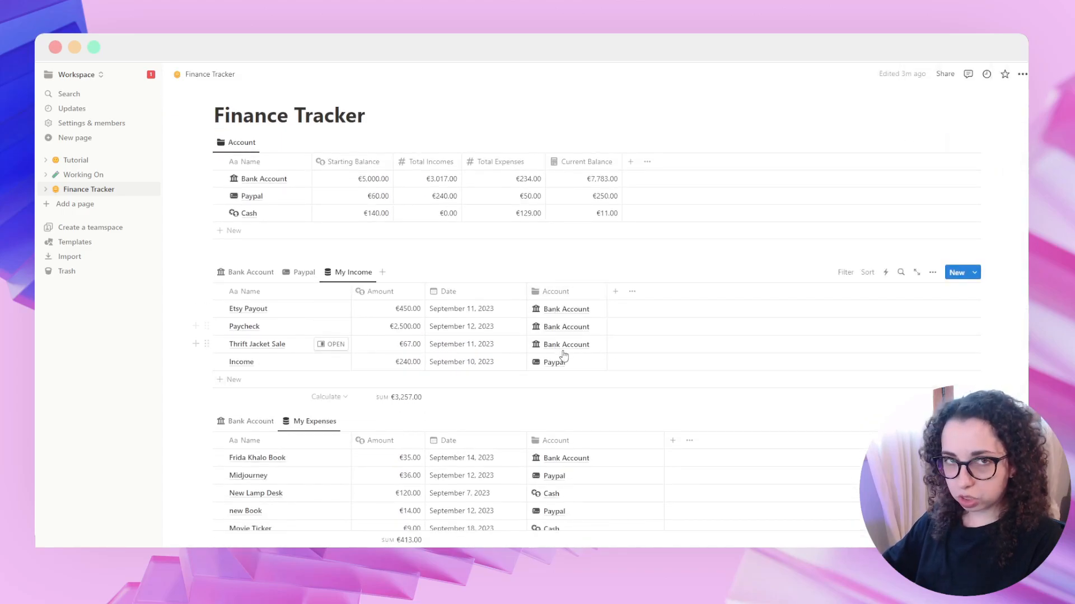
scroll(556, 338, "down", 2)
scroll(557, 339, "up", 2)
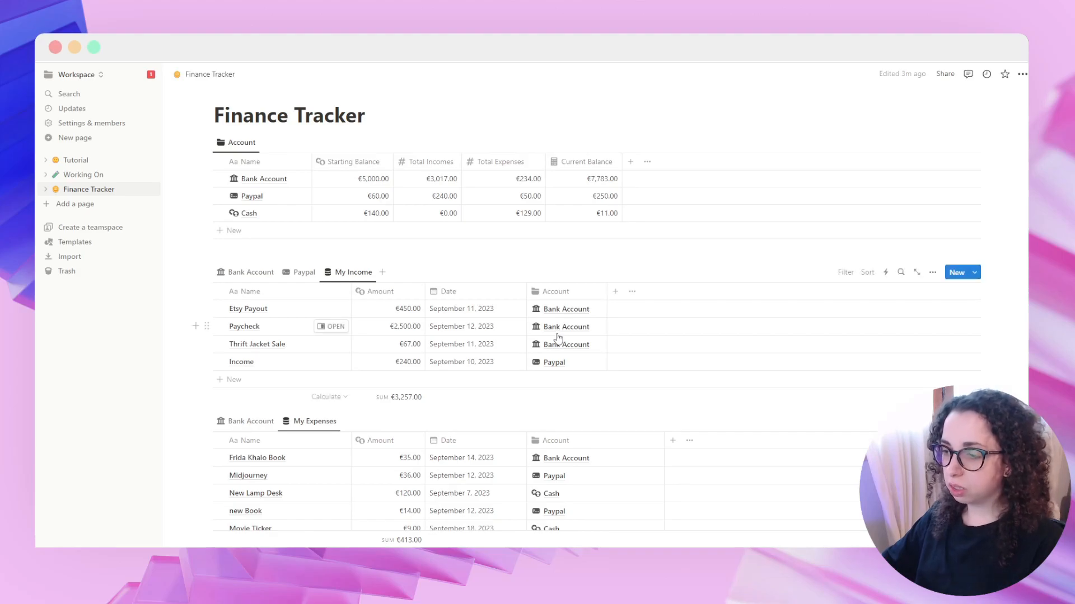
scroll(558, 336, "up", 2)
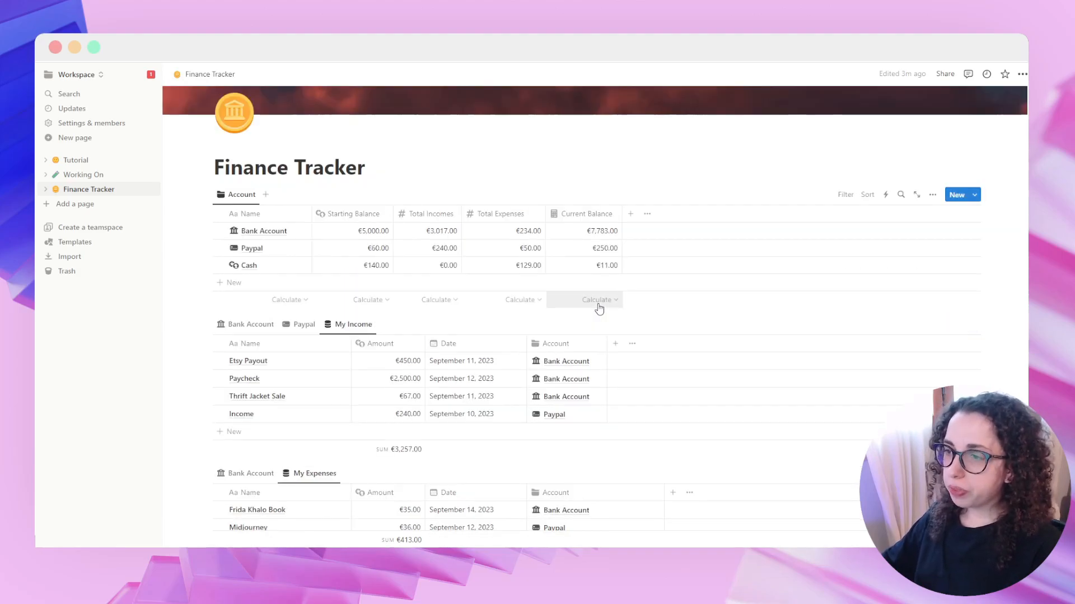
scroll(599, 308, "down", 2)
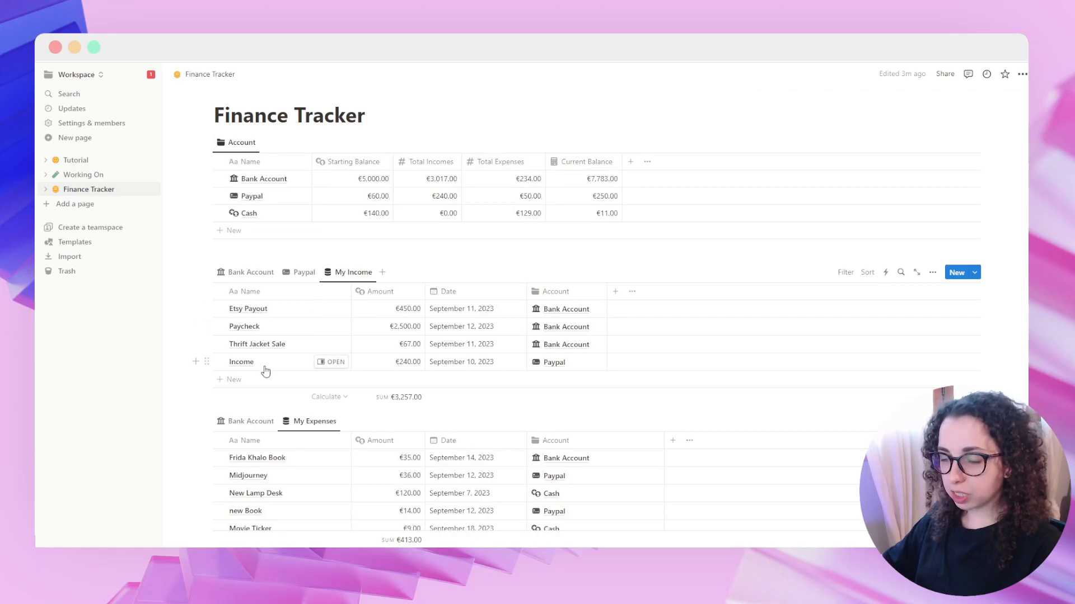
scroll(256, 381, "down", 4)
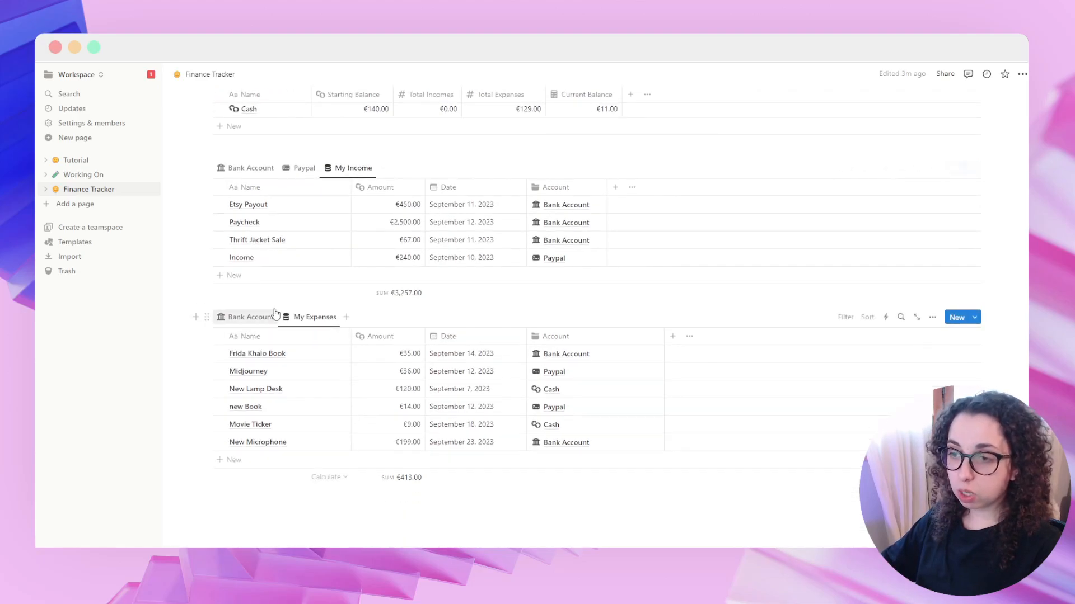
scroll(264, 441, "up", 4)
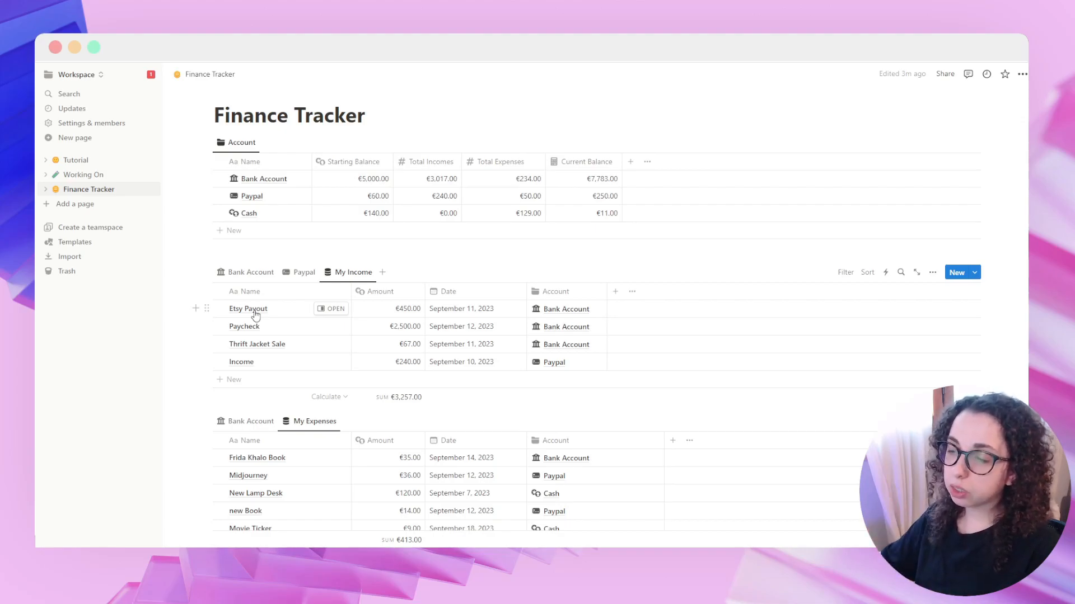
scroll(255, 325, "down", 4)
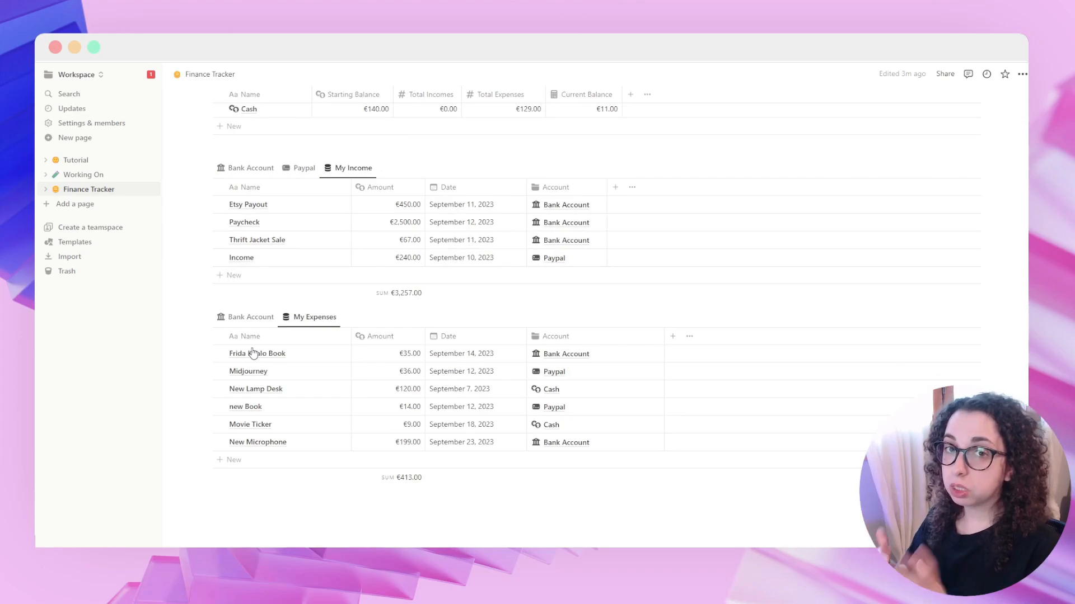
scroll(324, 350, "up", 4)
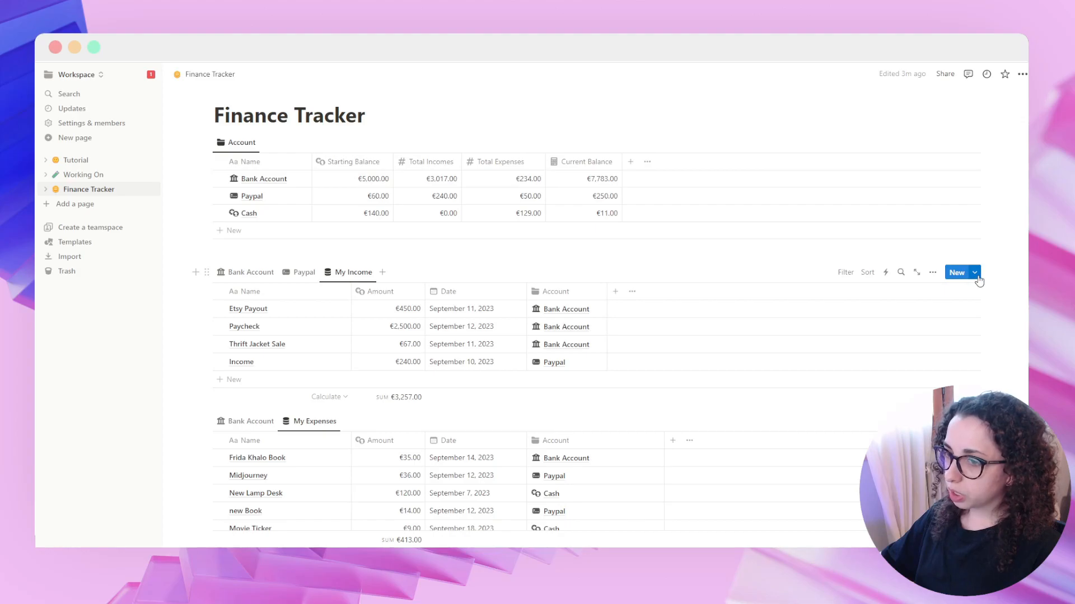
Step: Create a new template for the Incomes database from the Etsy Payout entry and title it New Income
left_click(320, 310)
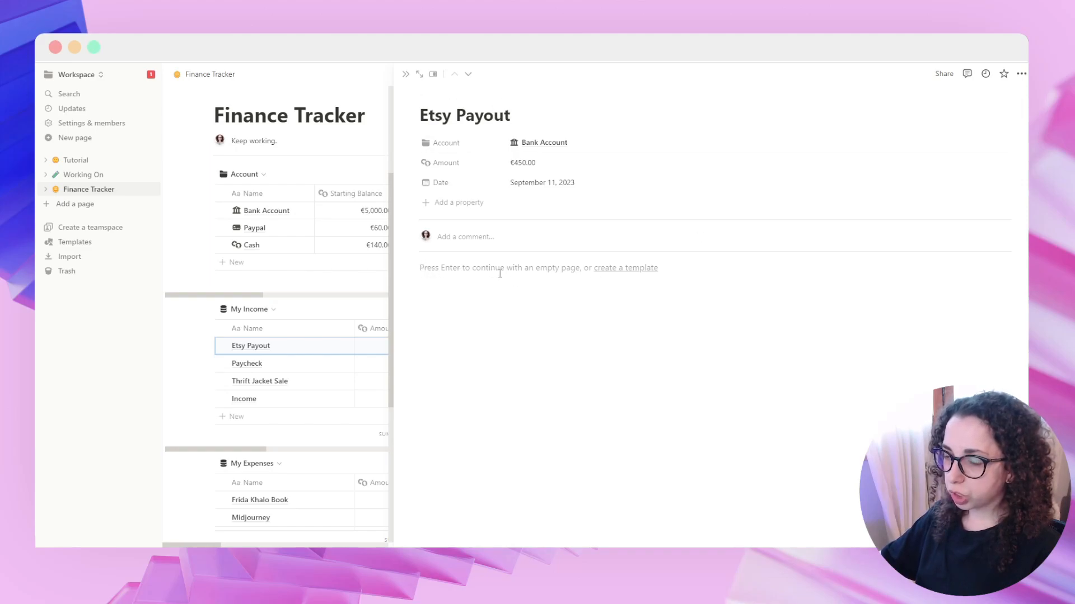
left_click(616, 268)
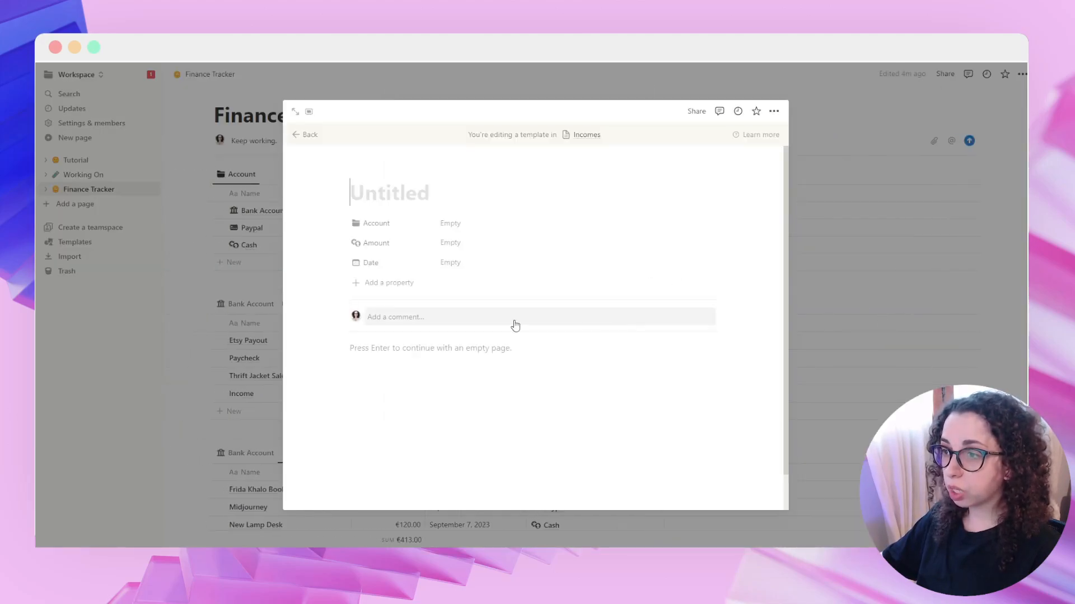
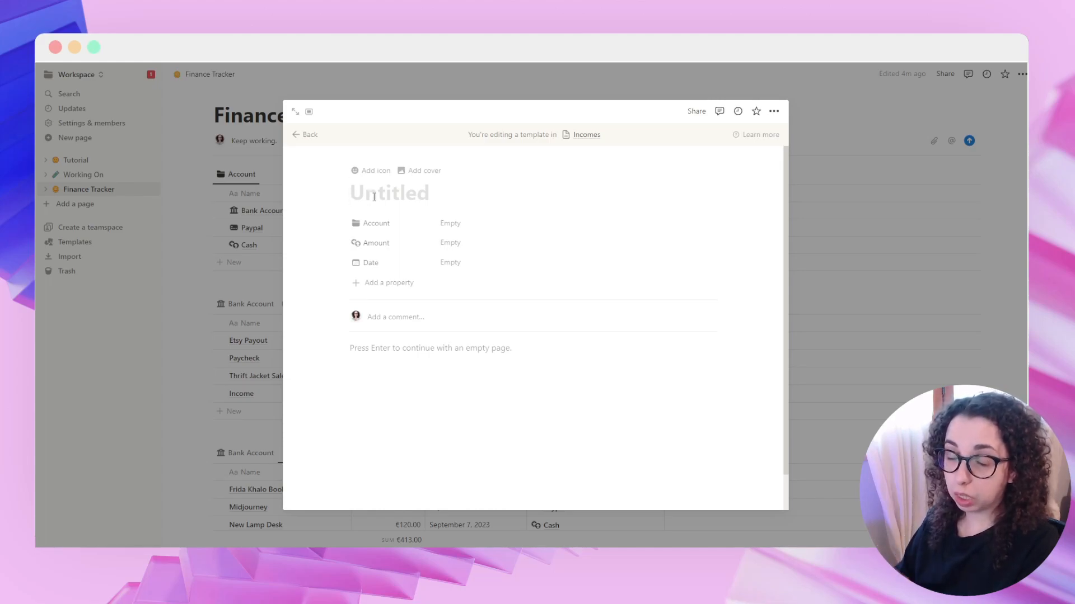
left_click(373, 197)
type("New Inco")
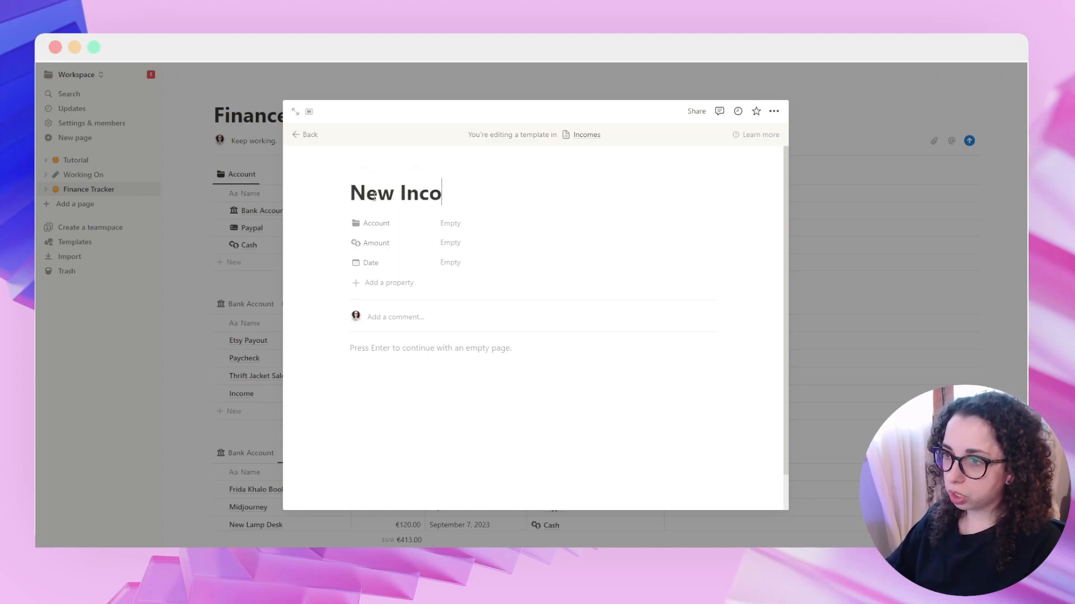
type("me")
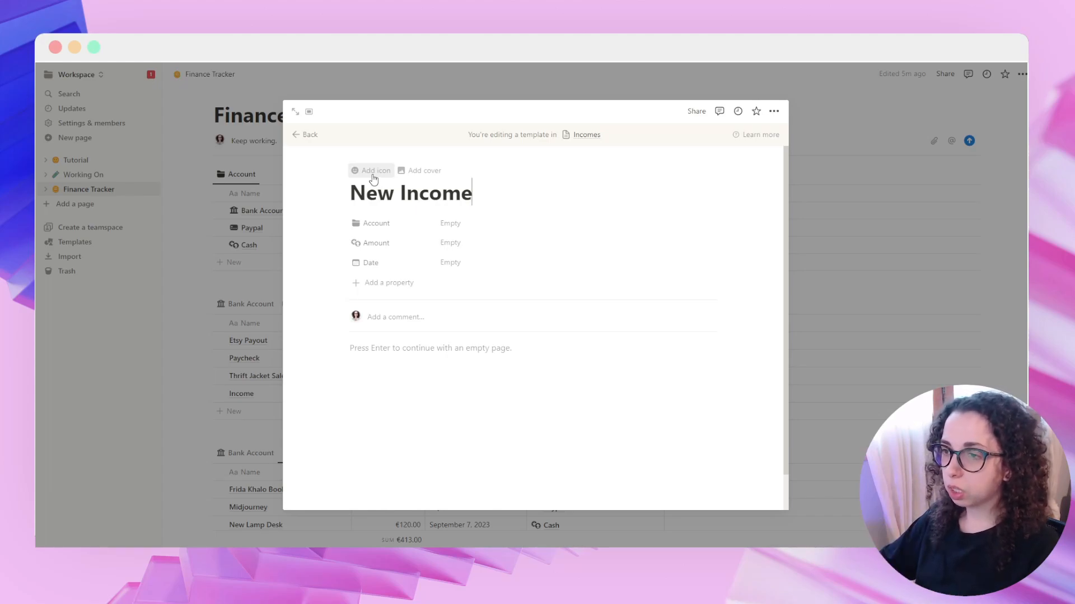
Step: Set the New Income template's icon to the circled plus, searching the icons for plus, and close the template
left_click(373, 171)
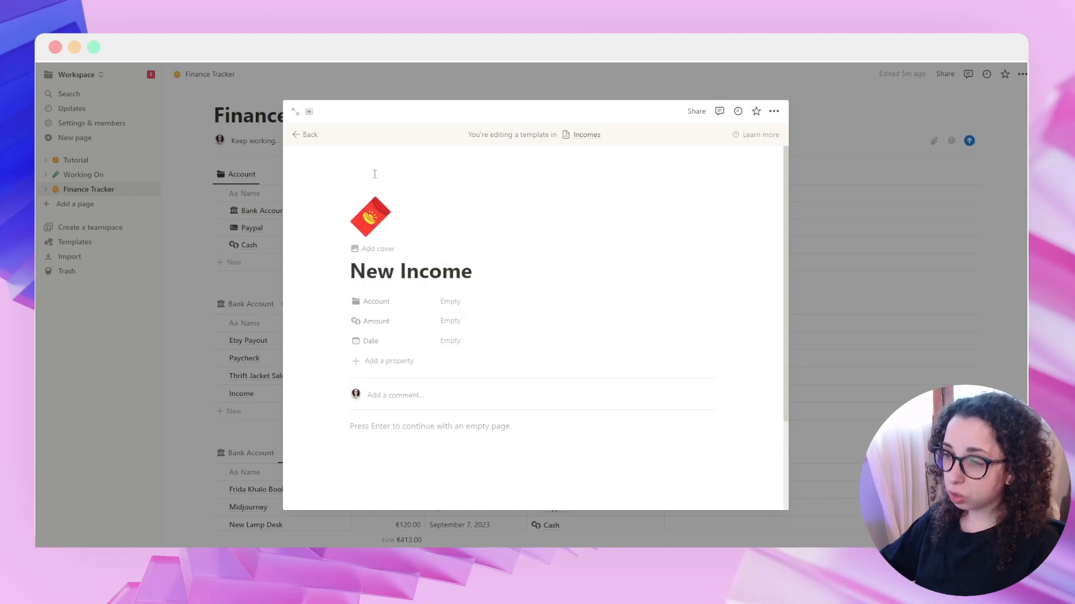
left_click(356, 230)
left_click(314, 252)
type("+")
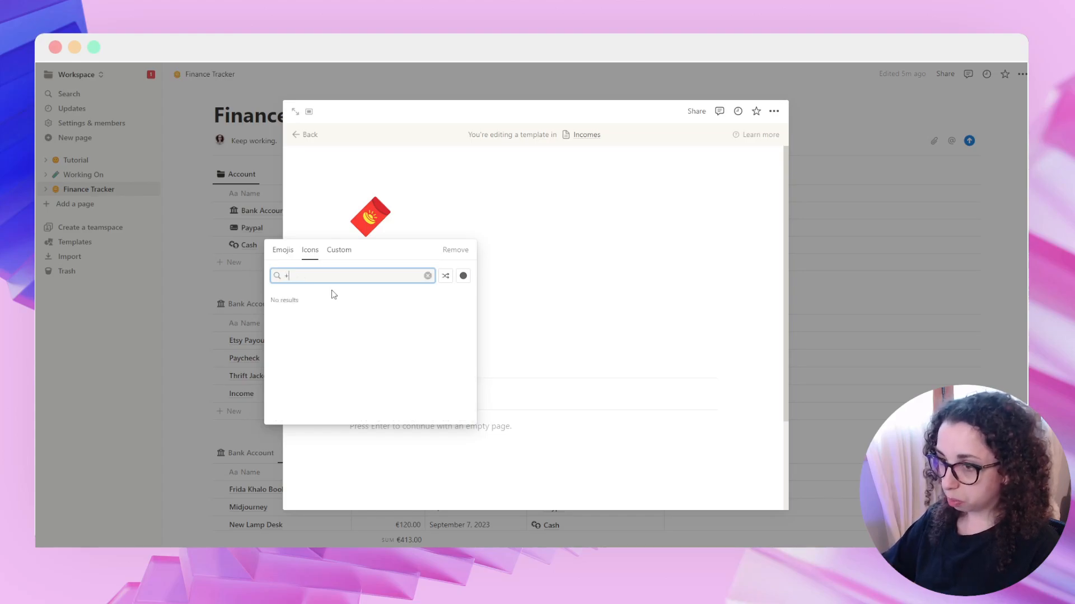
key("BackSpace")
type("plu")
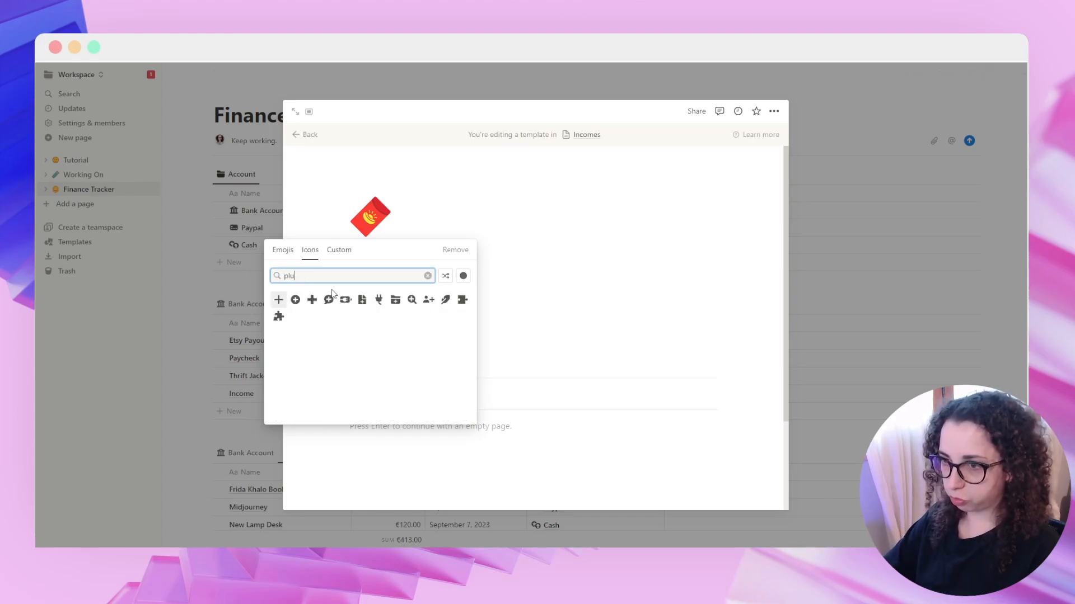
left_click(290, 303)
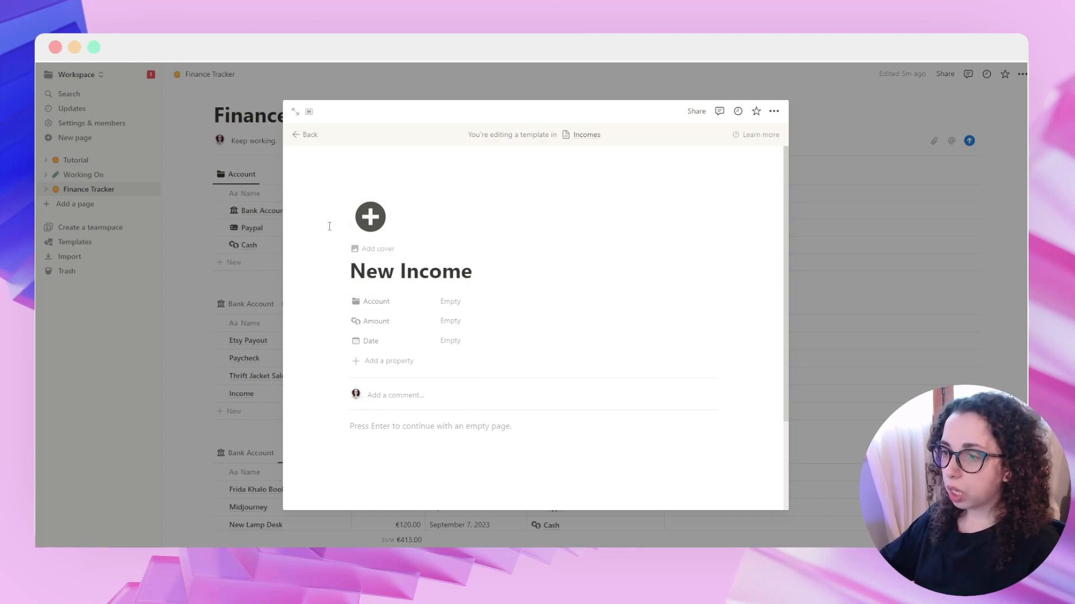
left_click(844, 386)
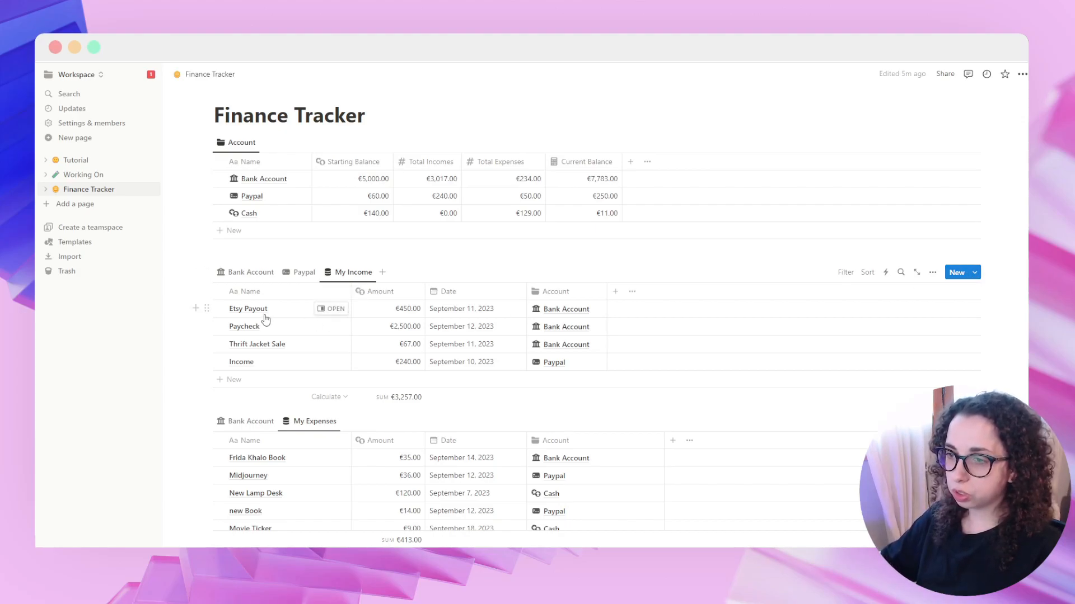
Step: Apply the New Income template to the Etsy Payout, Paycheck, Thrift Jacket Sale and Income entries, and close the last entry
left_click(331, 309)
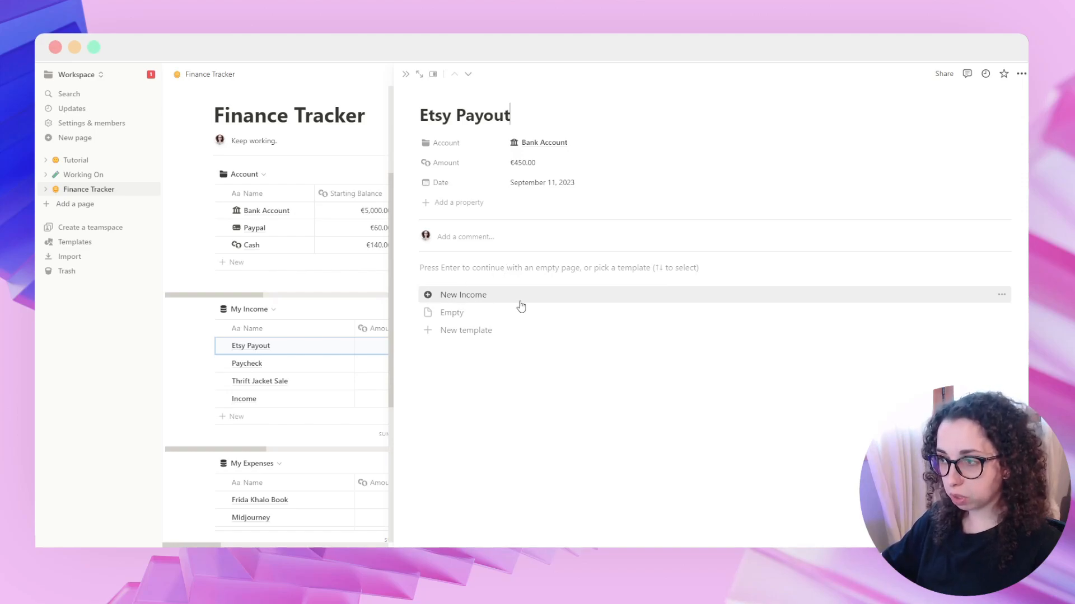
left_click(452, 303)
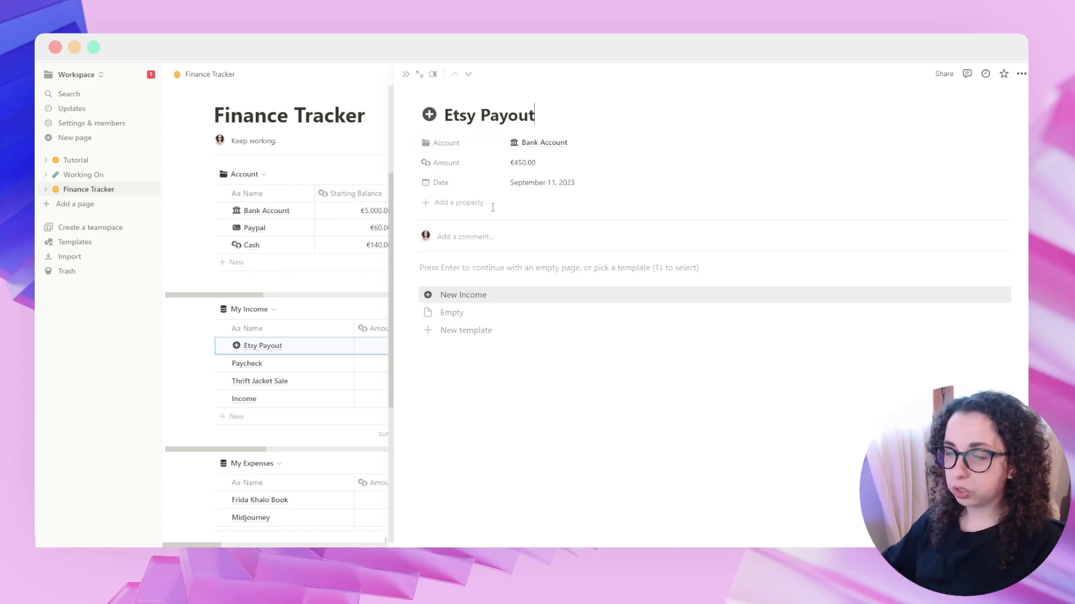
left_click(468, 75)
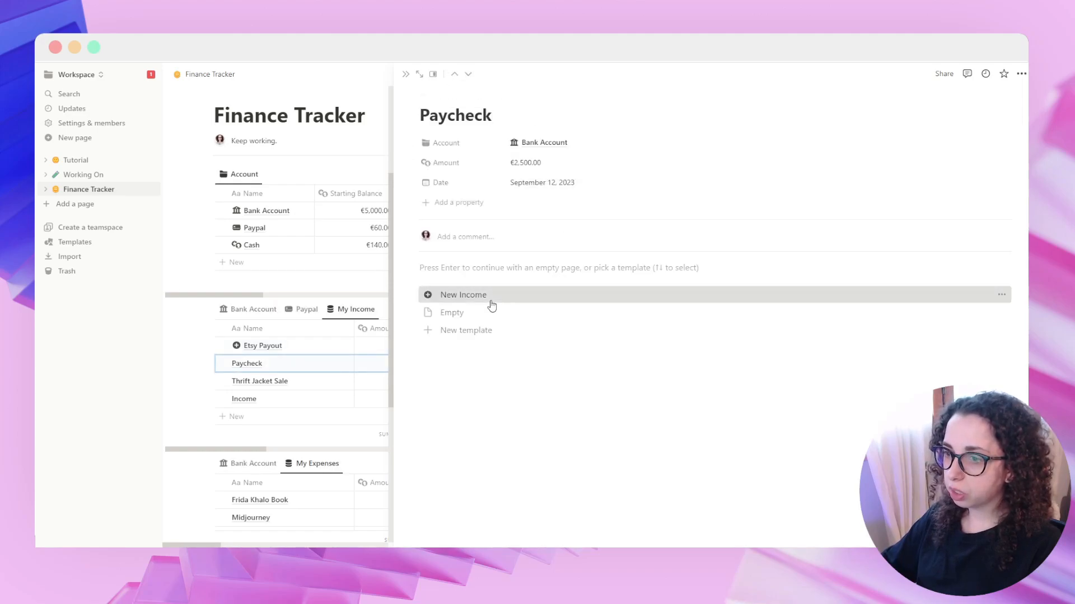
left_click(469, 74)
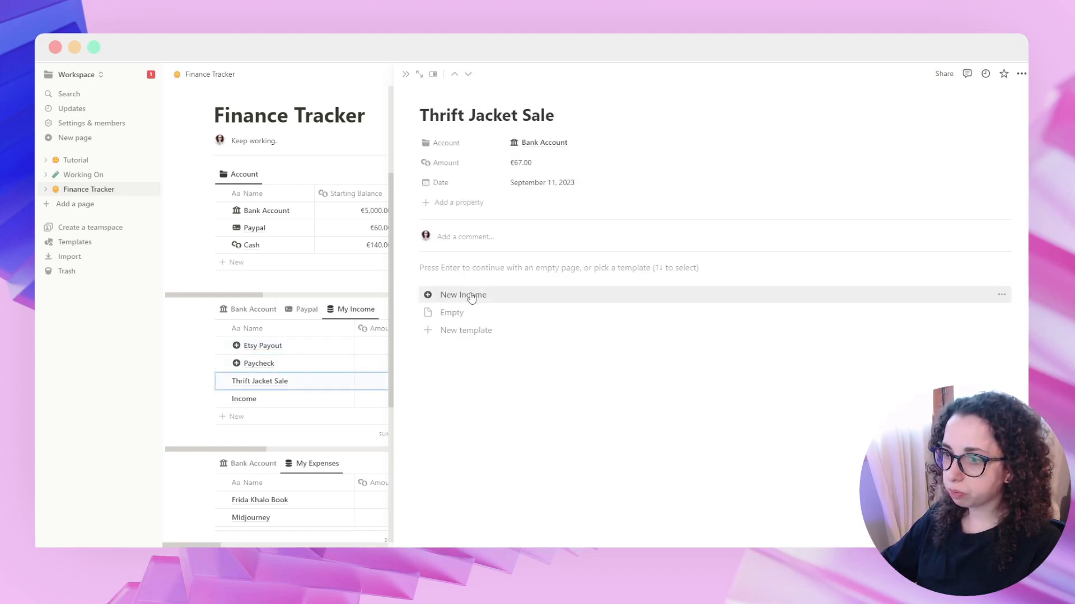
left_click(468, 74)
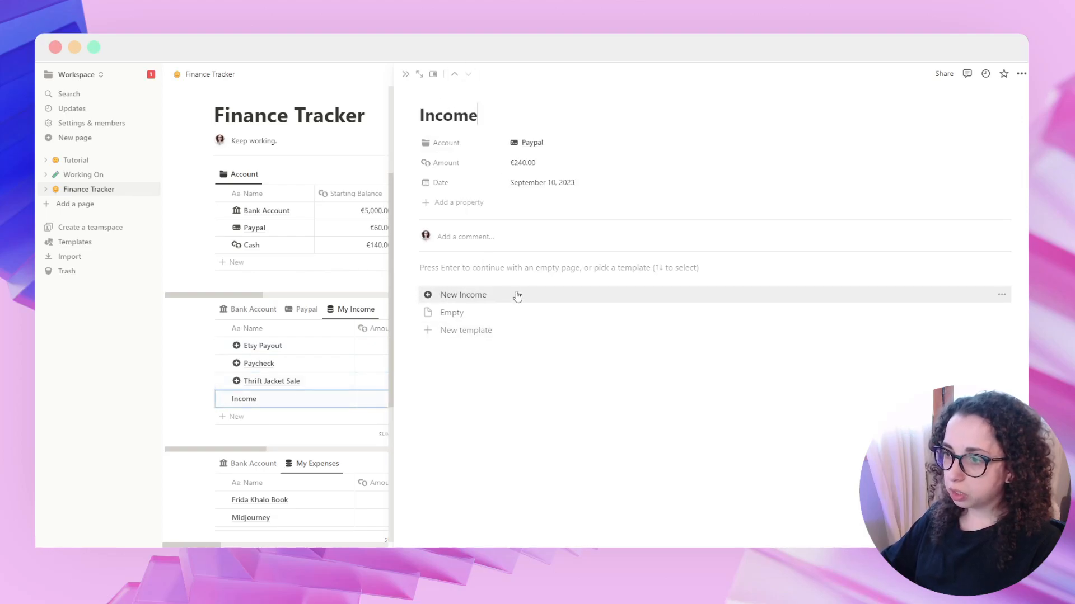
left_click(406, 74)
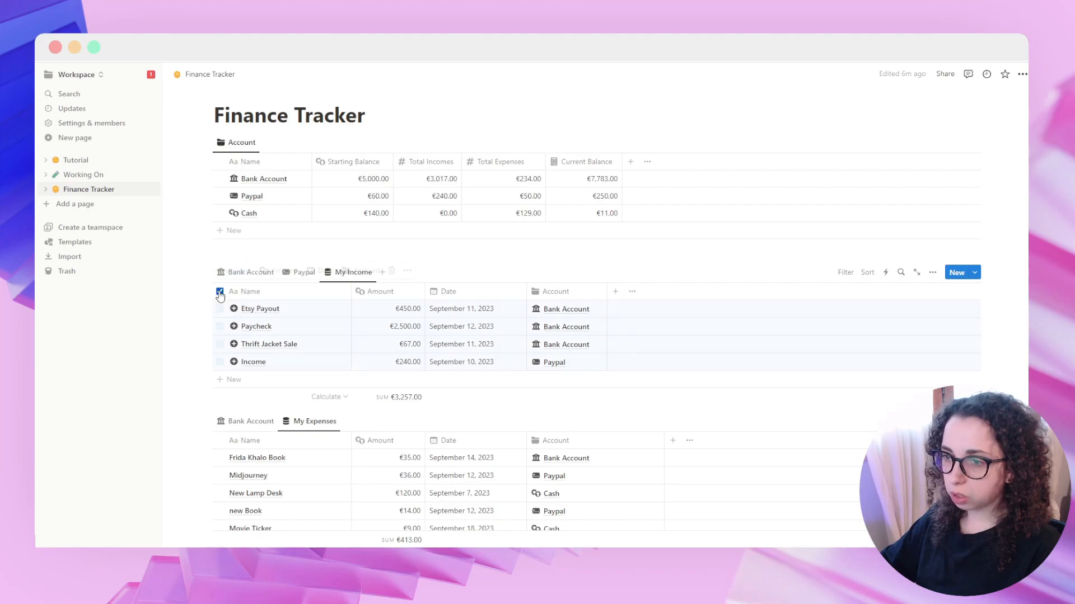
Step: Select all four entries in the My Income view and set their icon to the circled plus in bulk
left_click(220, 292)
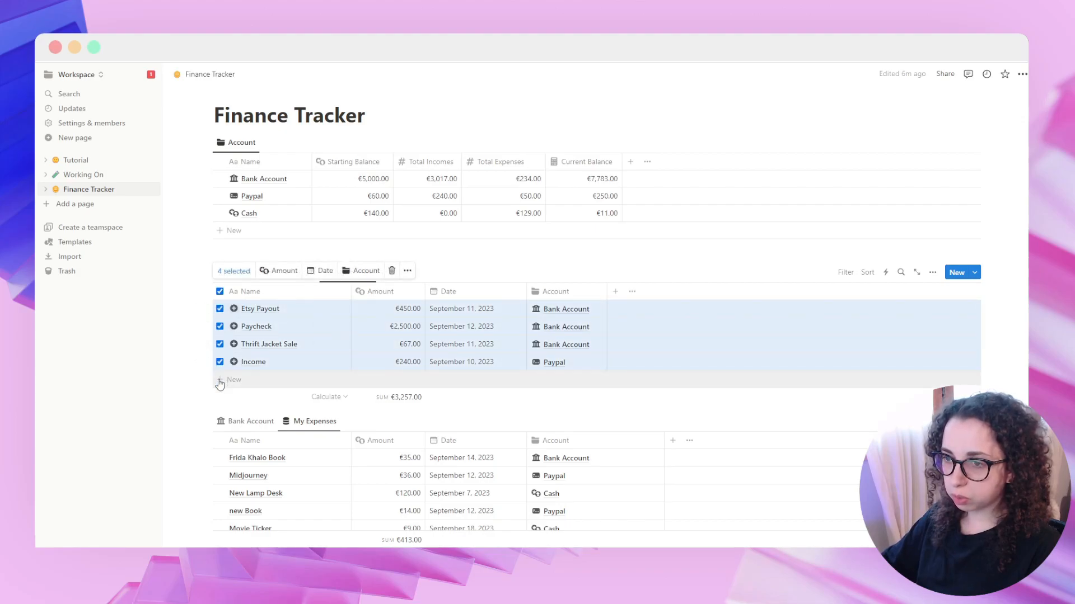
left_click(408, 274)
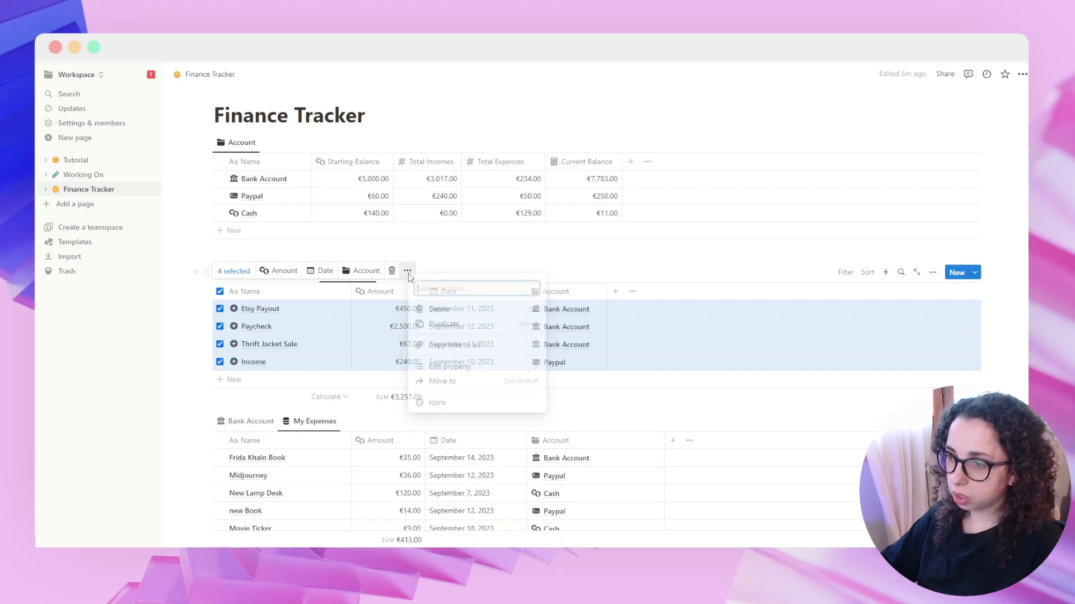
left_click(438, 403)
left_click(347, 288)
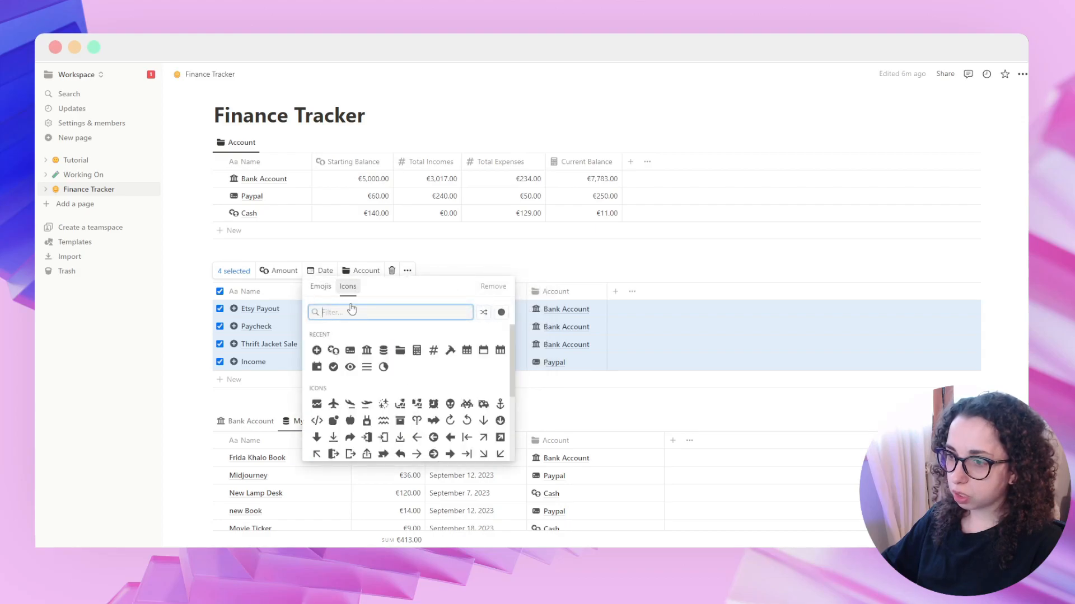
left_click(317, 350)
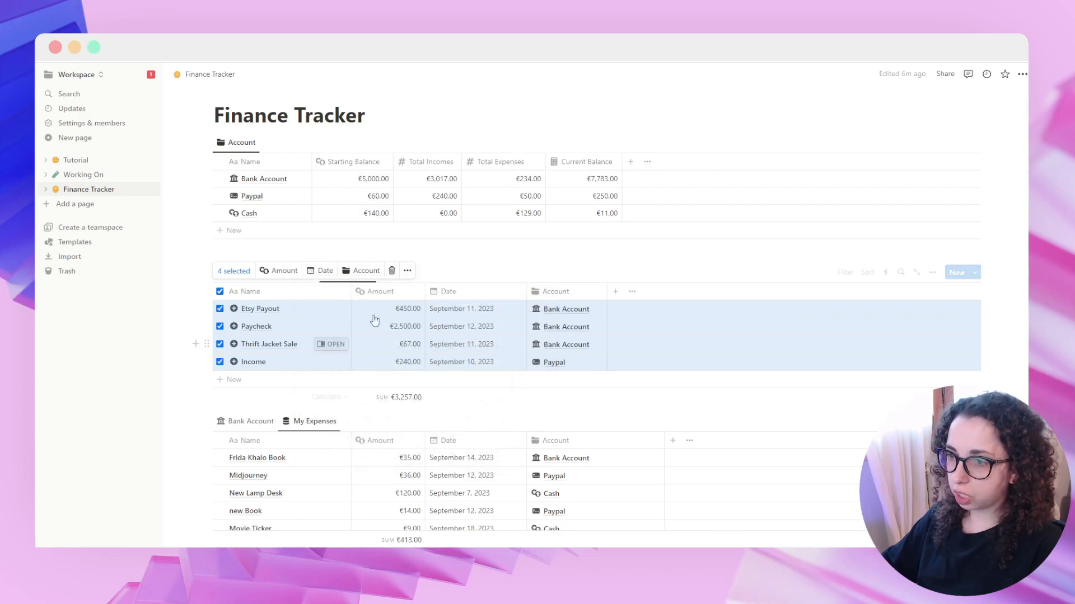
Step: Change the icon of the selected income entries to the plain plus, searching the icons for plus, and clear the selection
left_click(408, 271)
left_click(441, 402)
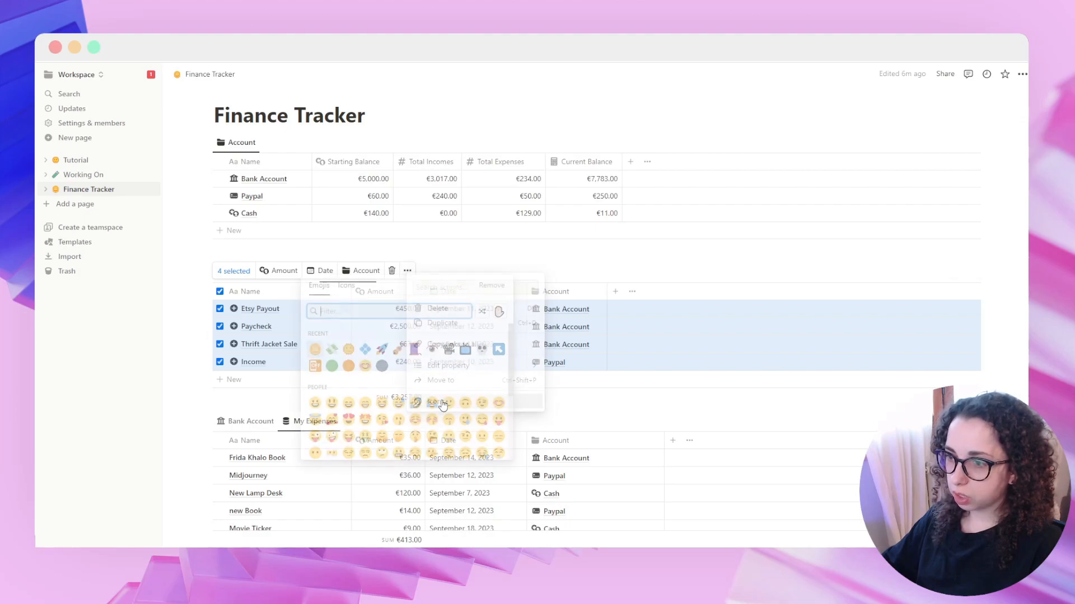
left_click(347, 286)
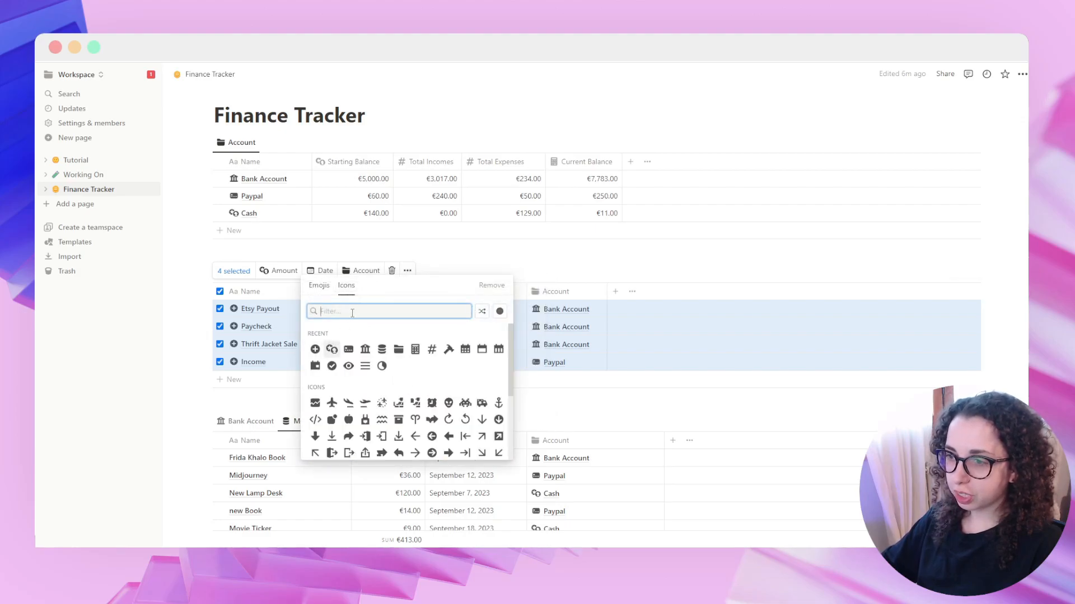
type("pl")
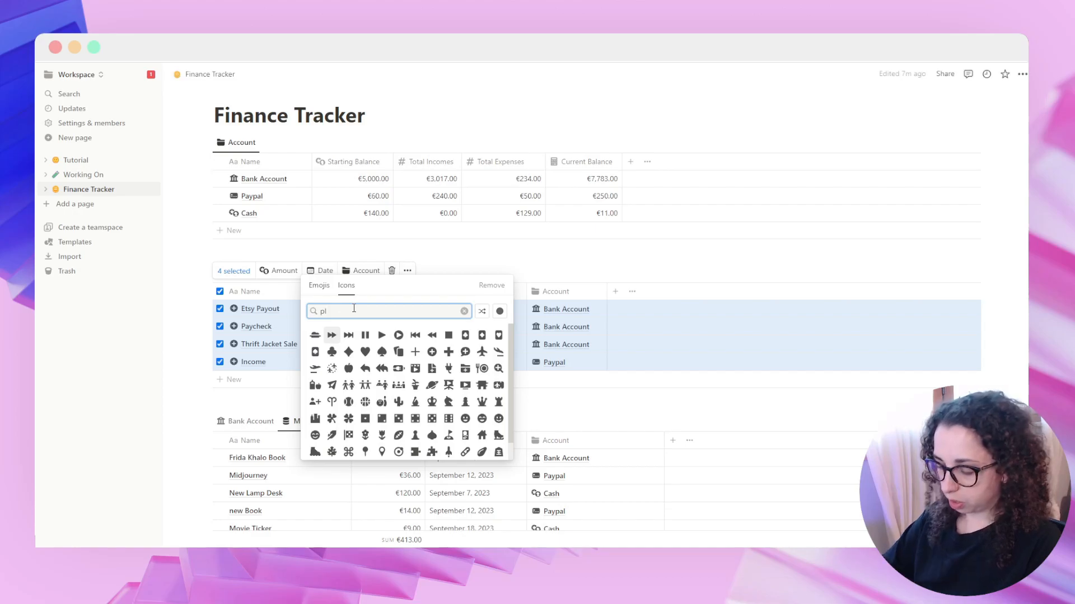
type("us")
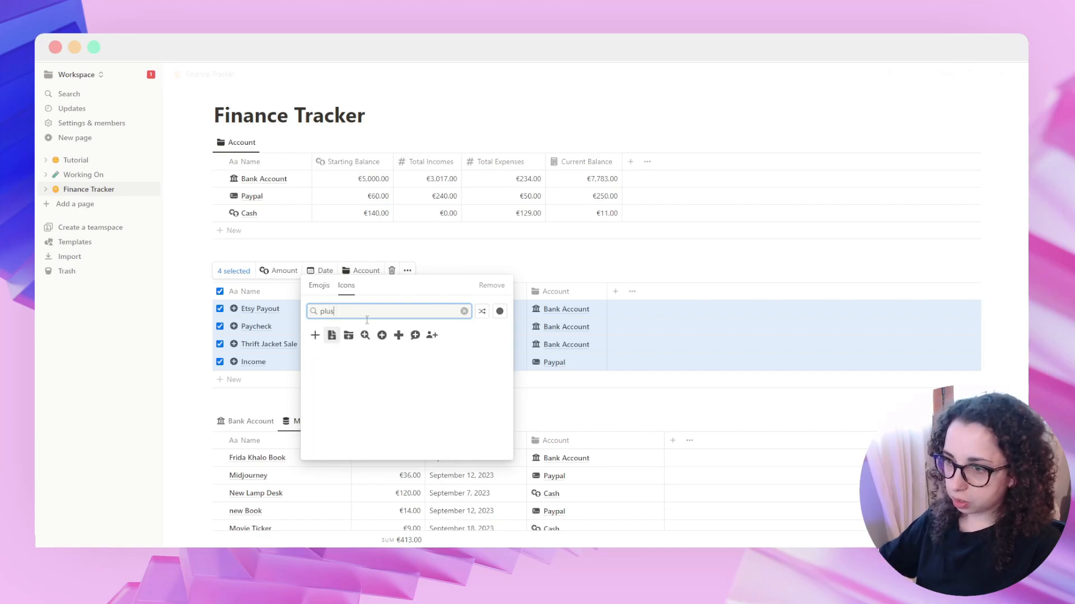
left_click(314, 336)
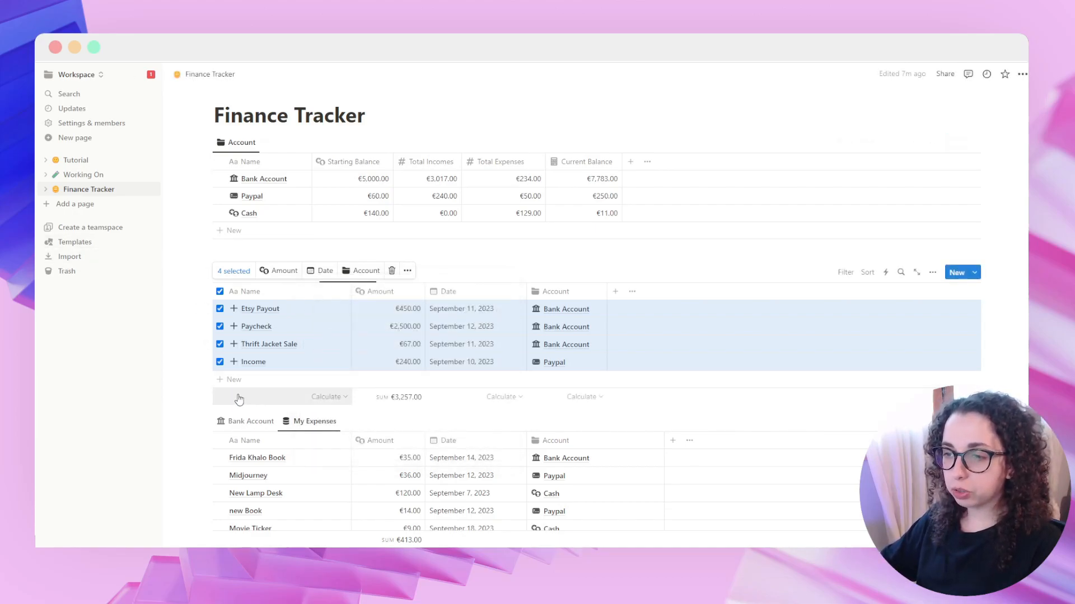
left_click(205, 402)
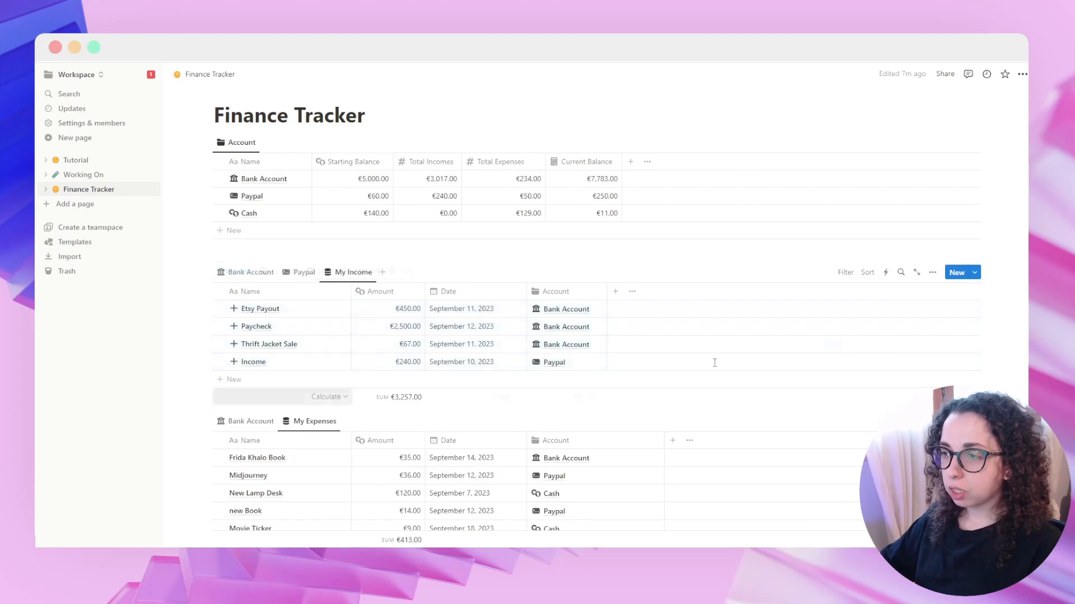
Step: Open the New Income template for editing, close it, and review the template list of the Incomes database
left_click(977, 276)
left_click(1018, 309)
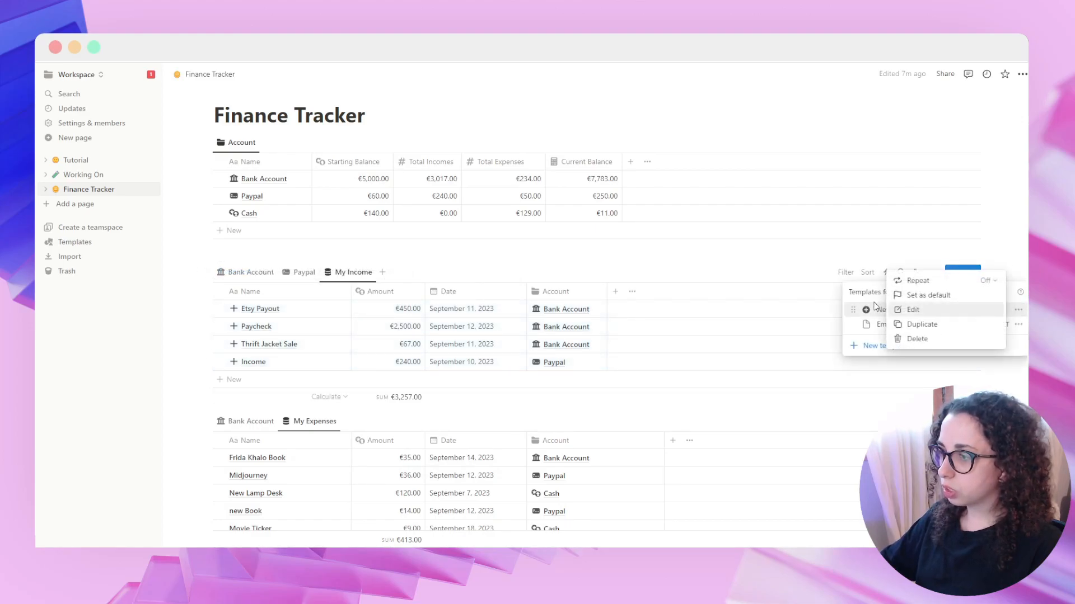
left_click(913, 309)
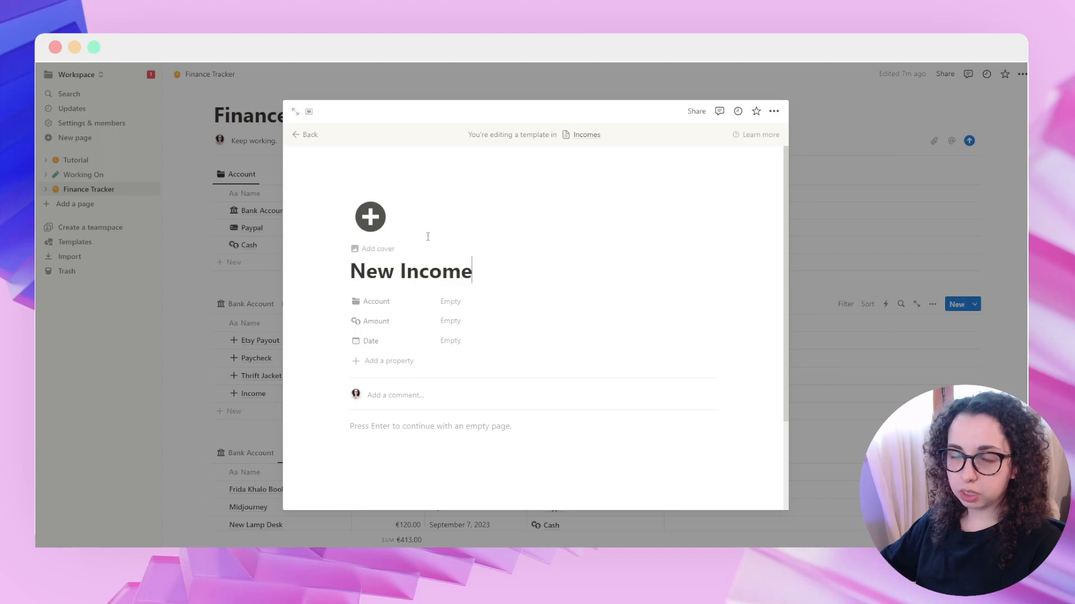
left_click(932, 253)
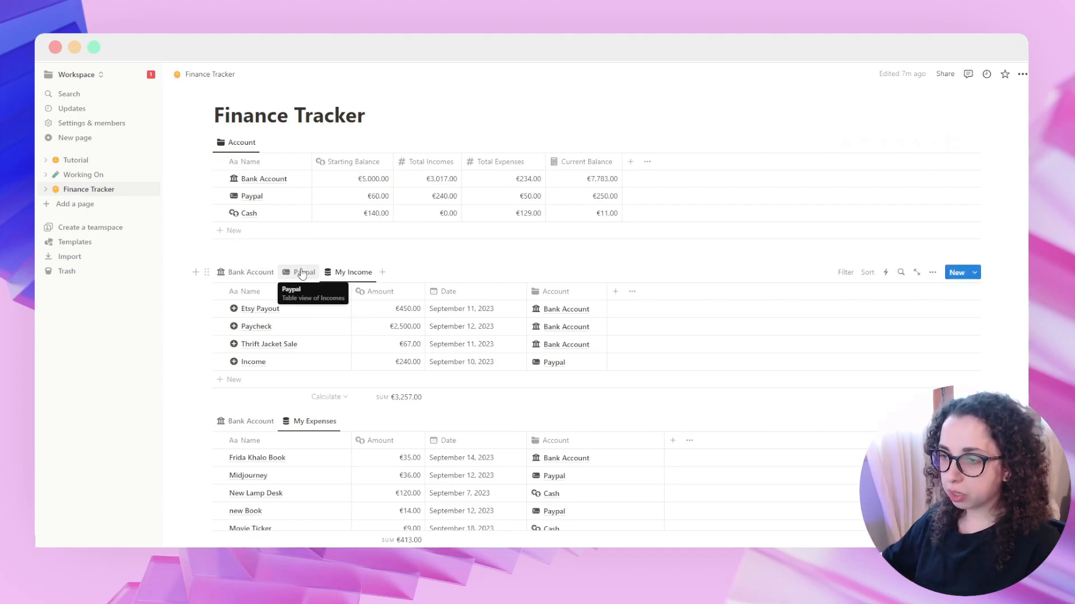
left_click(975, 274)
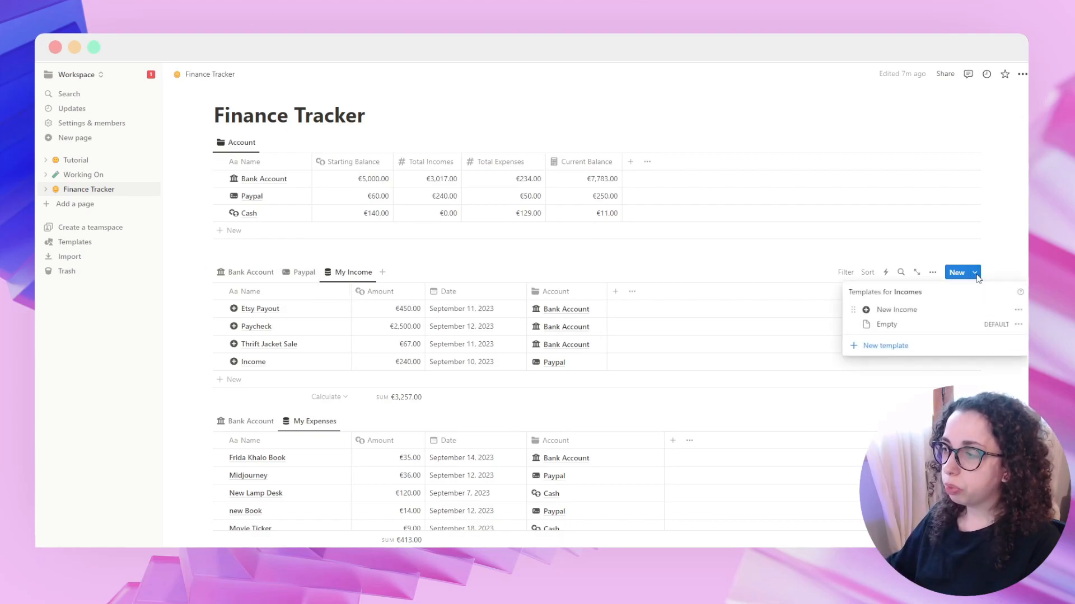
left_click(1004, 257)
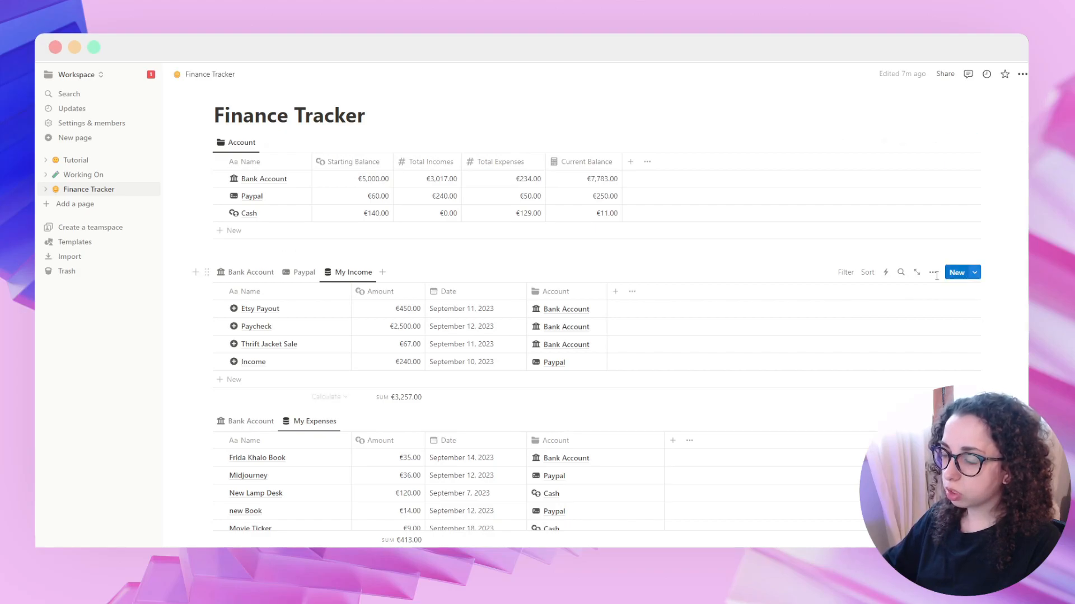
Step: Set the New Income template as the default for all views in the Incomes database
left_click(974, 274)
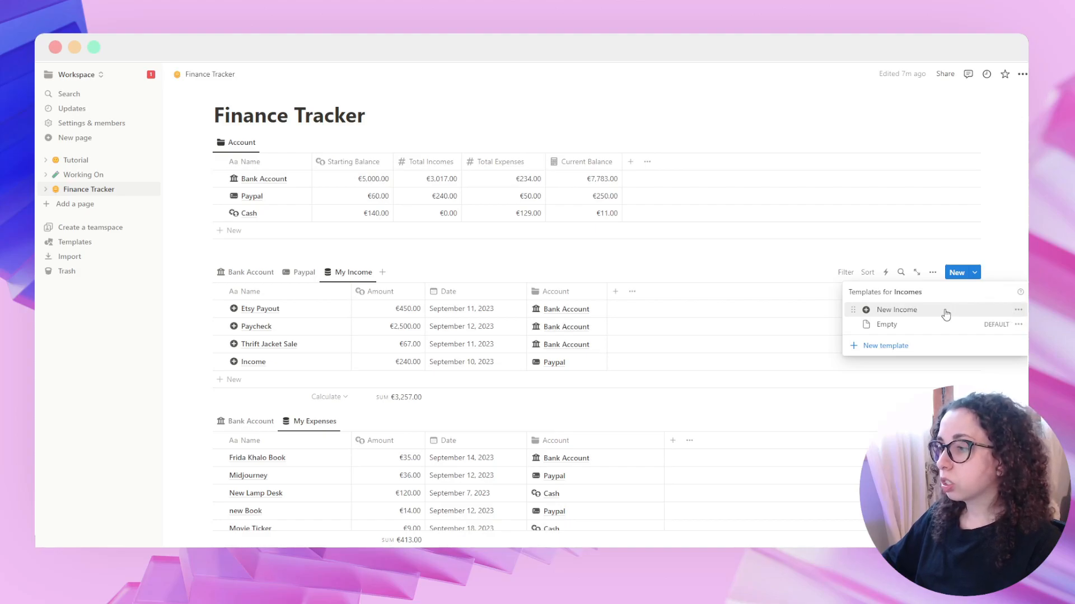
left_click(1018, 310)
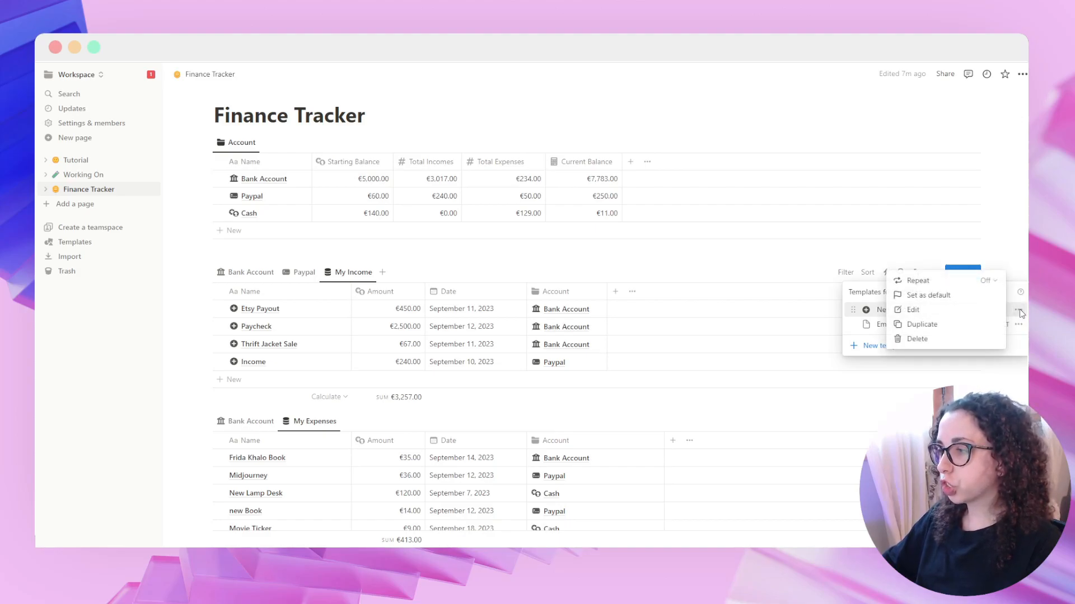
left_click(929, 297)
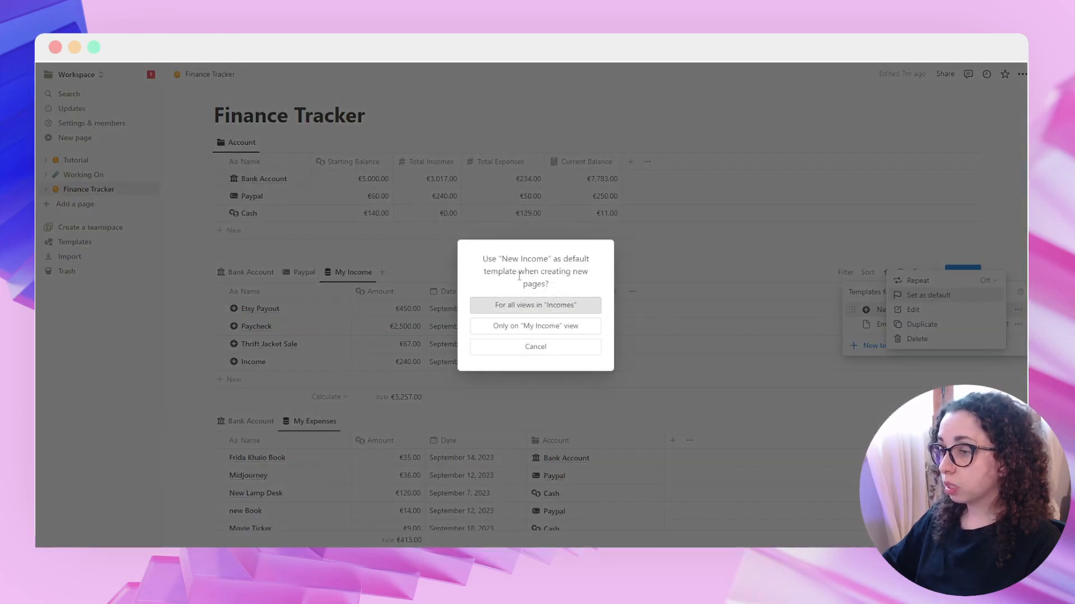
left_click_drag(484, 258, 571, 285)
left_click(538, 262)
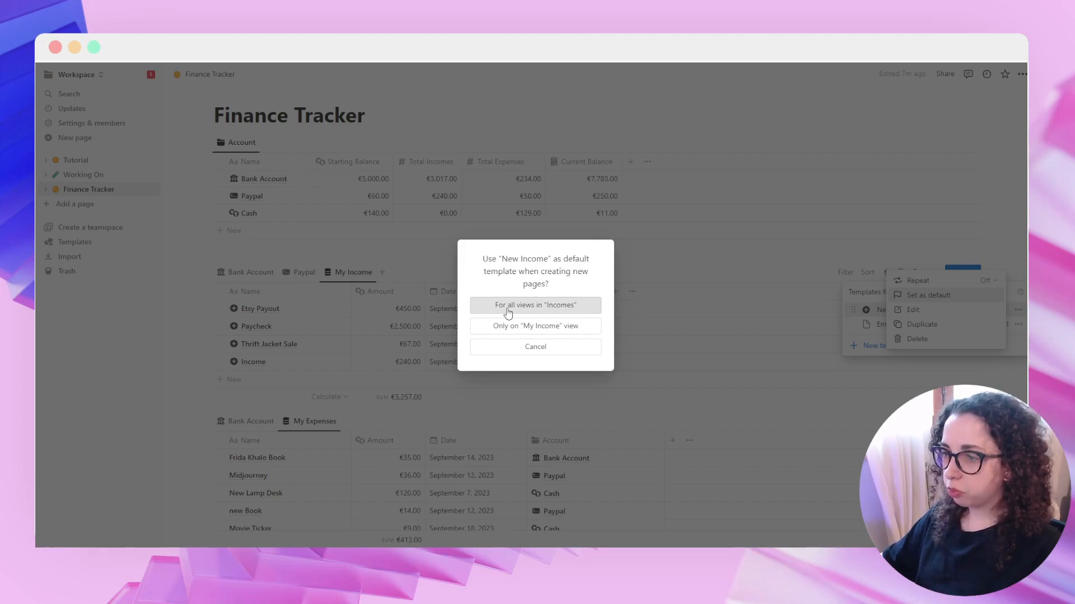
left_click(532, 313)
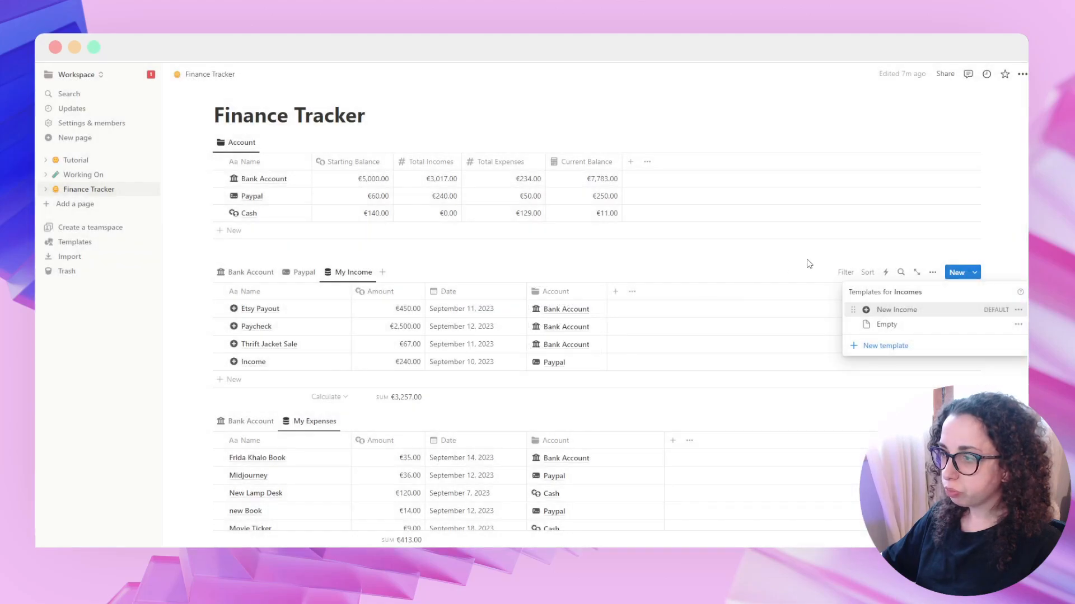
Step: Test the default template by adding a new entry to the My Income view, and delete that entry
left_click(234, 381)
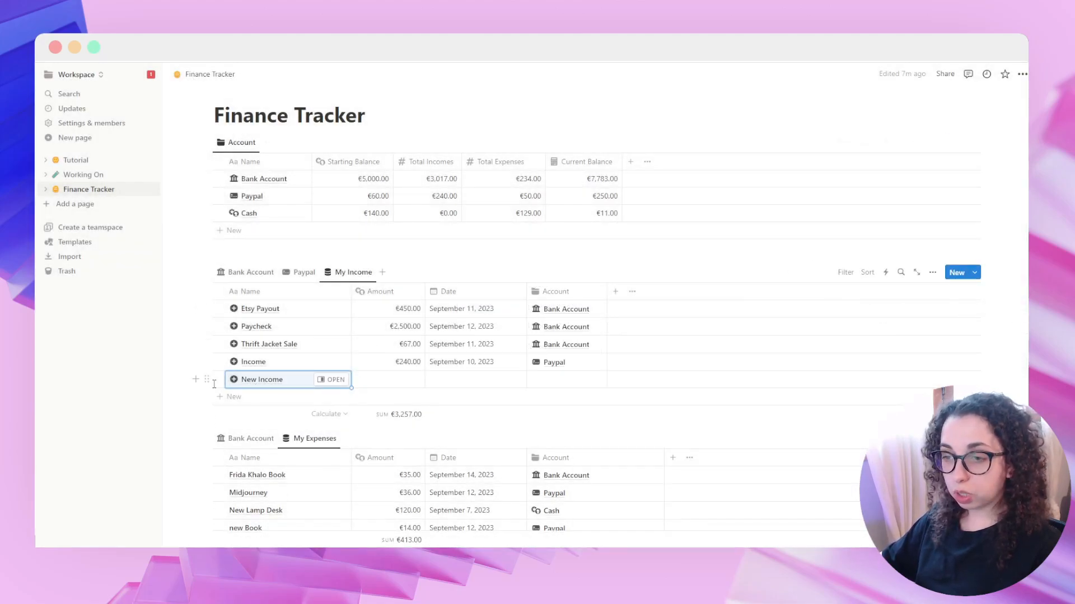
left_click(207, 380)
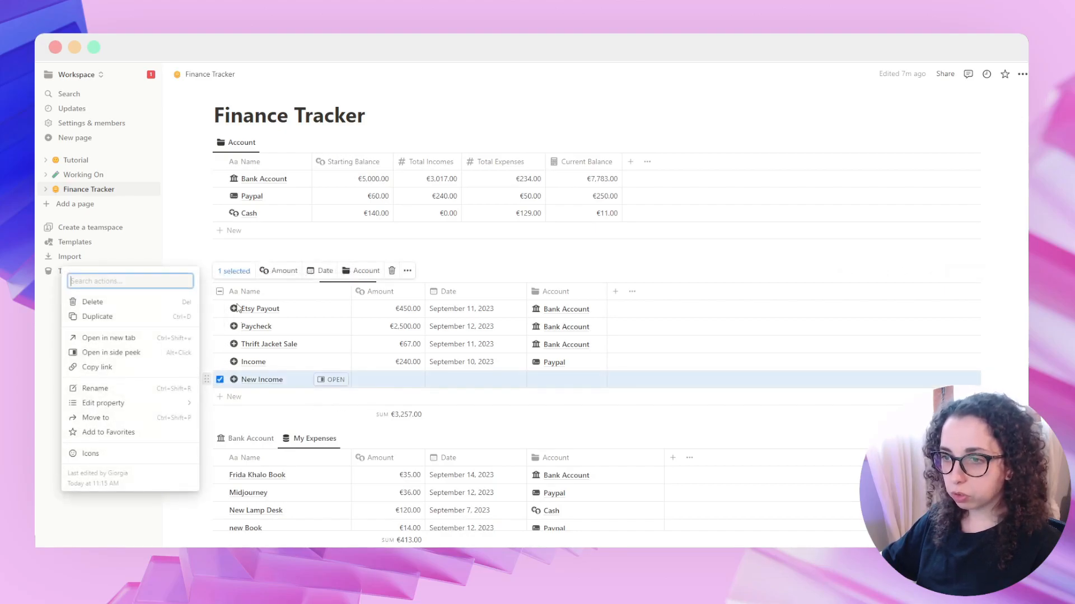
left_click(135, 305)
Step: Create a new template named New Expenses for the database in the My Expenses view
scroll(490, 307, "down", 2)
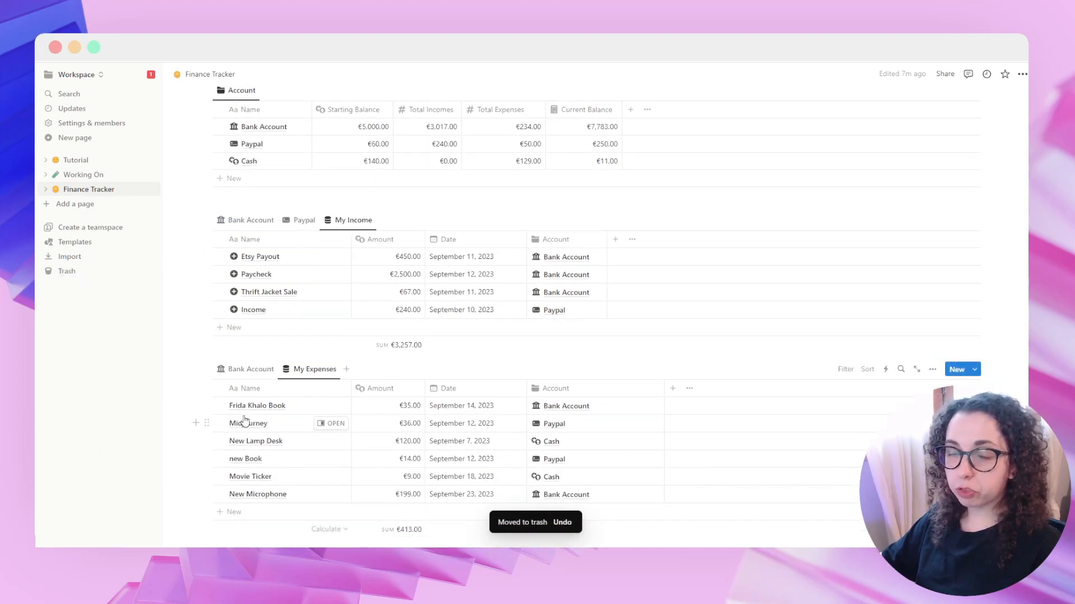
scroll(437, 403, "down", 2)
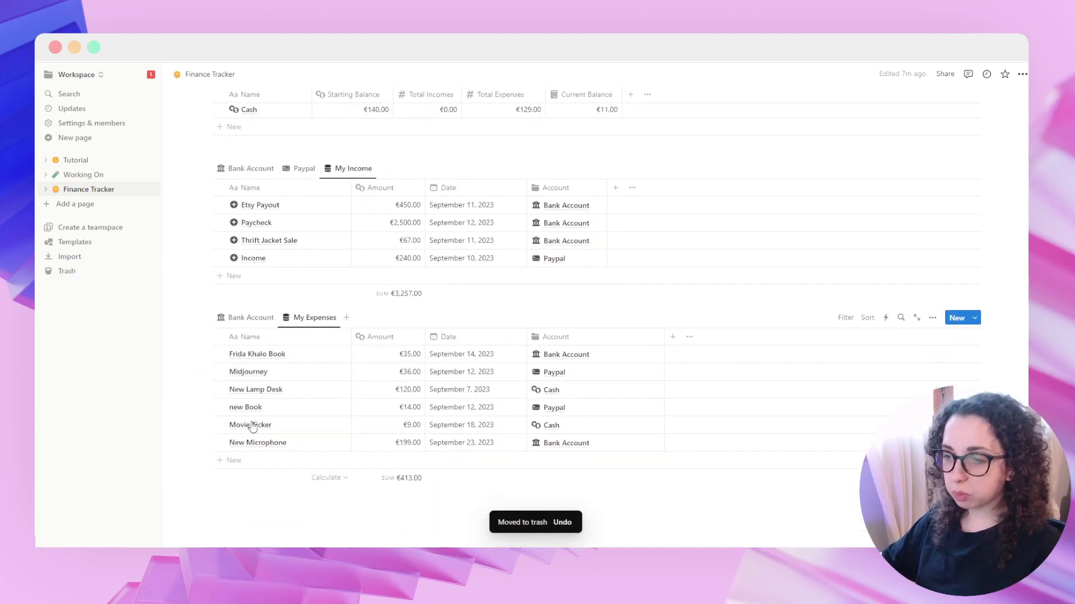
left_click(976, 319)
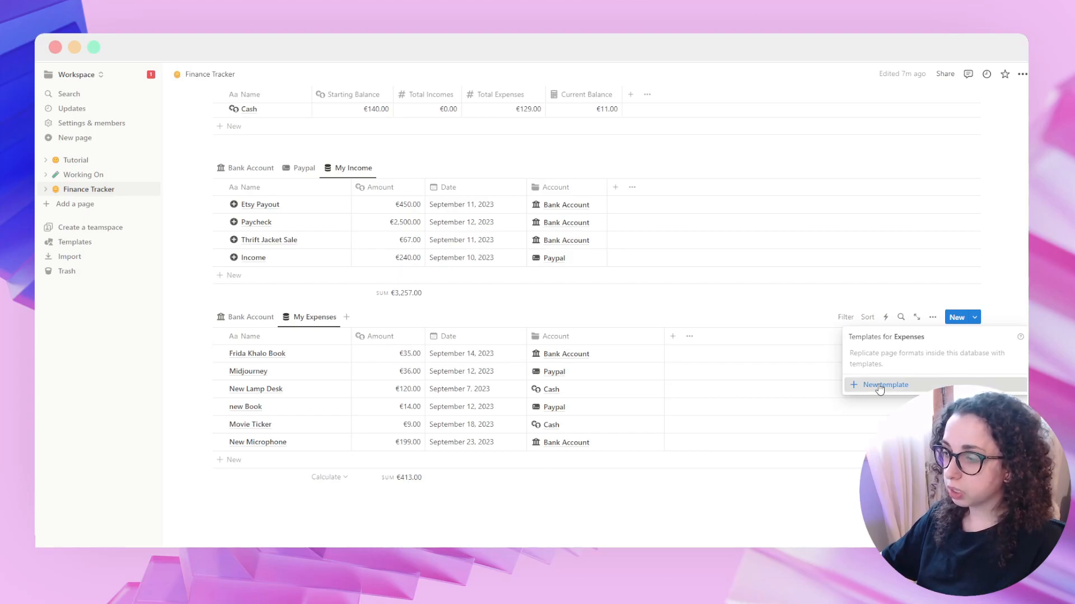
left_click(880, 386)
type("New Expenses")
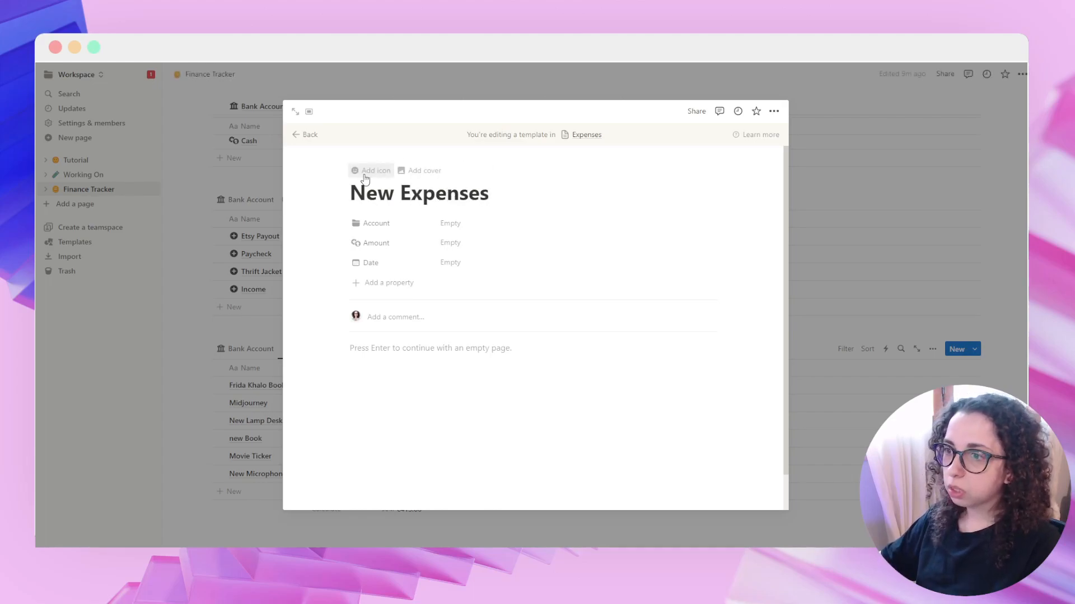
Step: Set the New Expenses template's icon to the circled minus, searching the icons for minus, and close the template
left_click(365, 178)
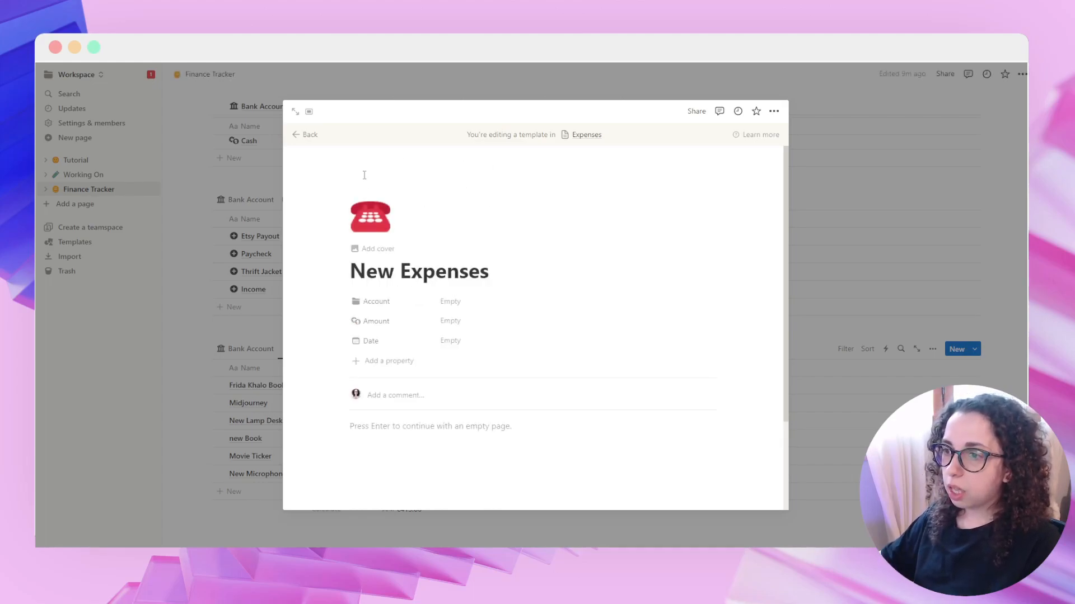
left_click(370, 217)
left_click(310, 252)
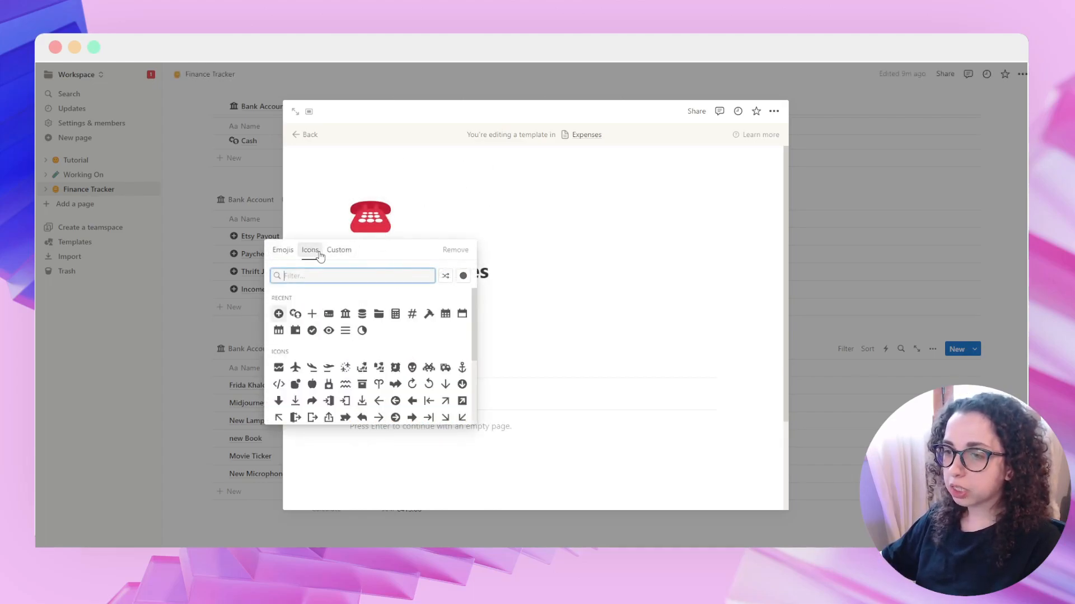
type("minu")
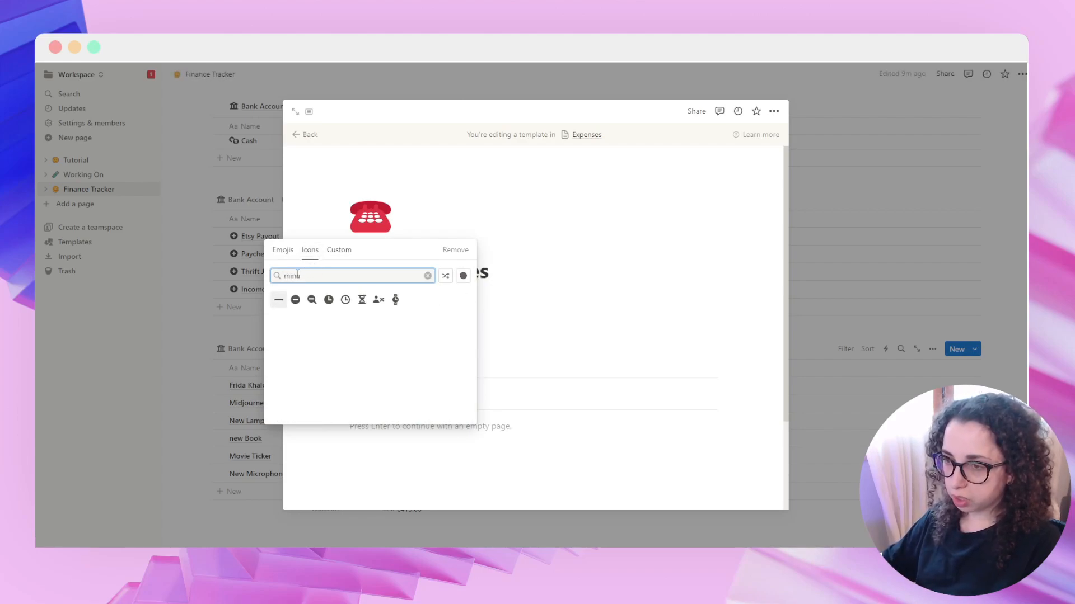
left_click(295, 301)
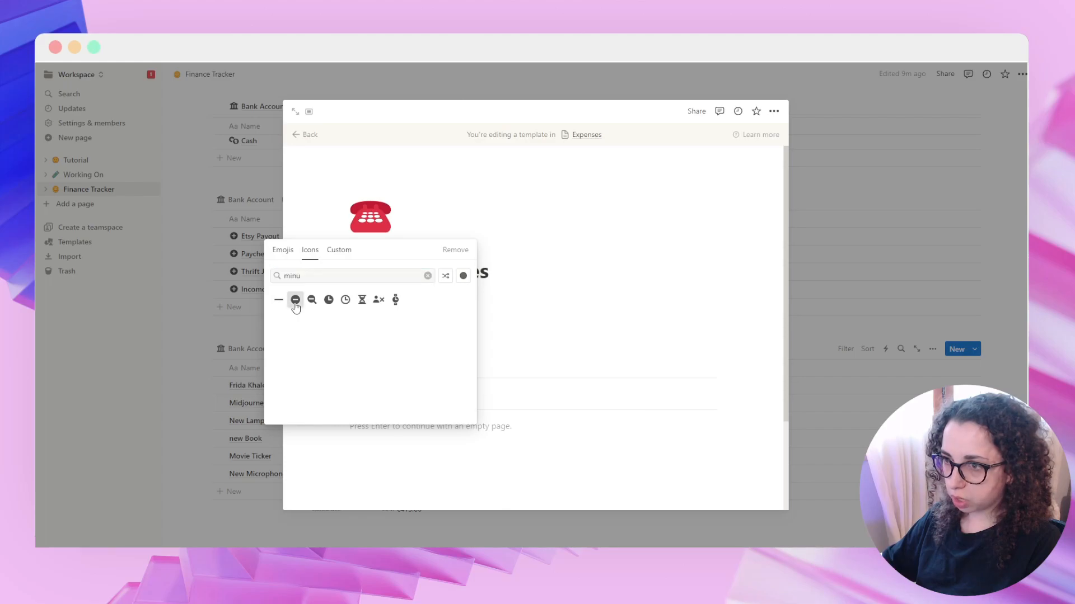
left_click(909, 447)
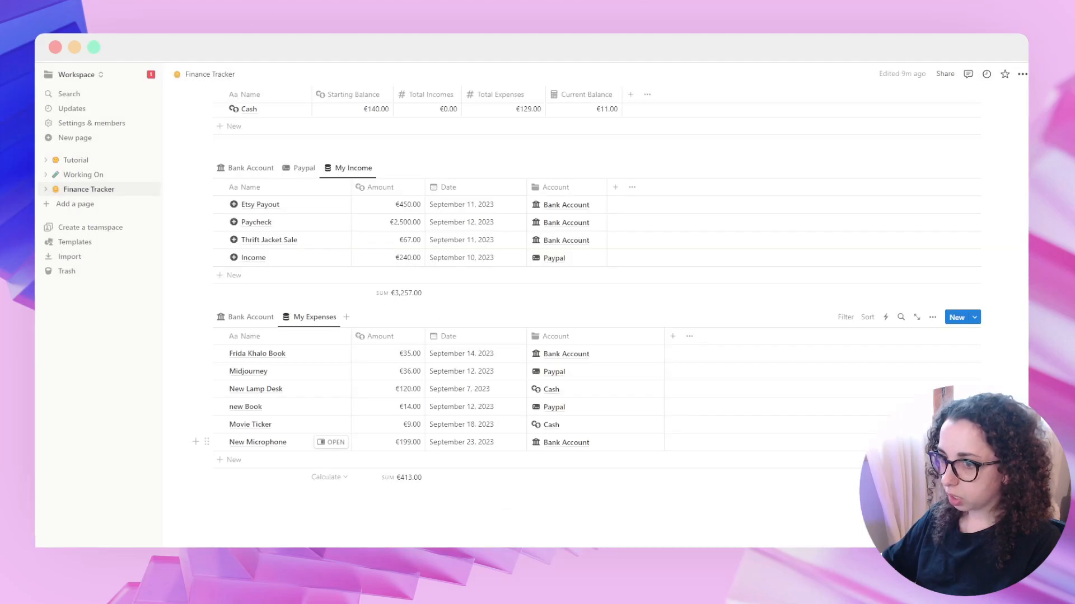
Step: Set the New Expenses template as the default for all views in the Expenses database
left_click(976, 320)
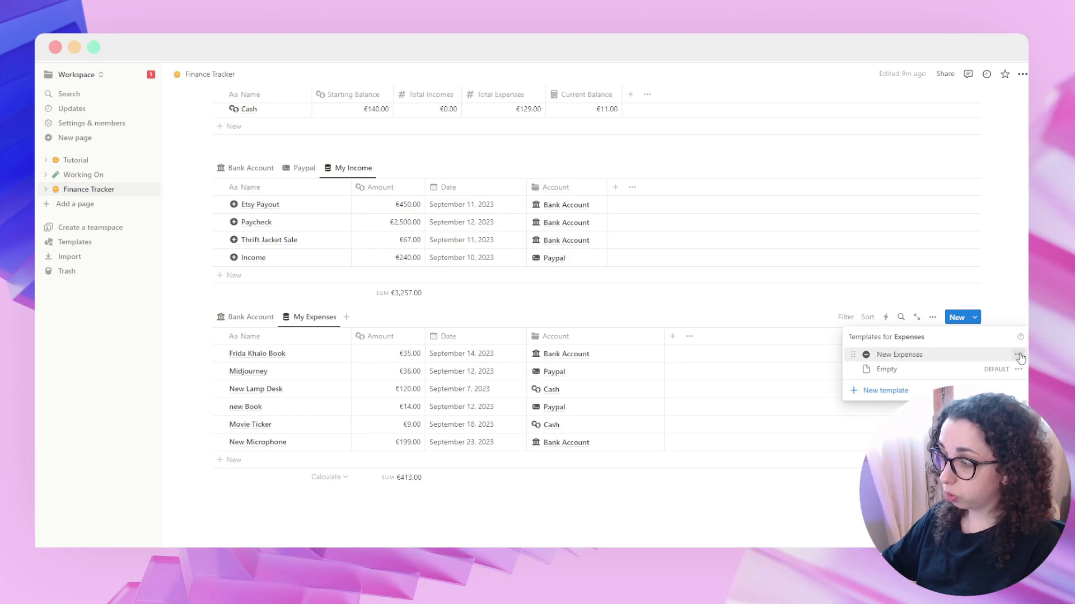
left_click(1018, 355)
left_click(928, 339)
left_click(545, 304)
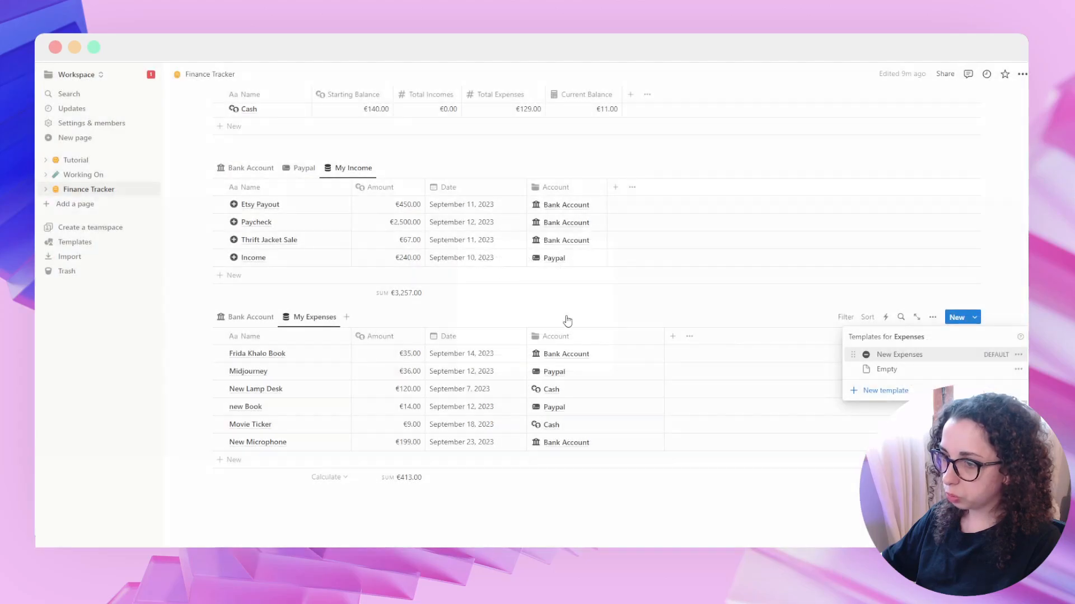
left_click(607, 488)
Step: Test the default template by adding a new entry to the My Expenses view, and delete that entry
scroll(615, 485, "down", 1)
left_click(224, 411)
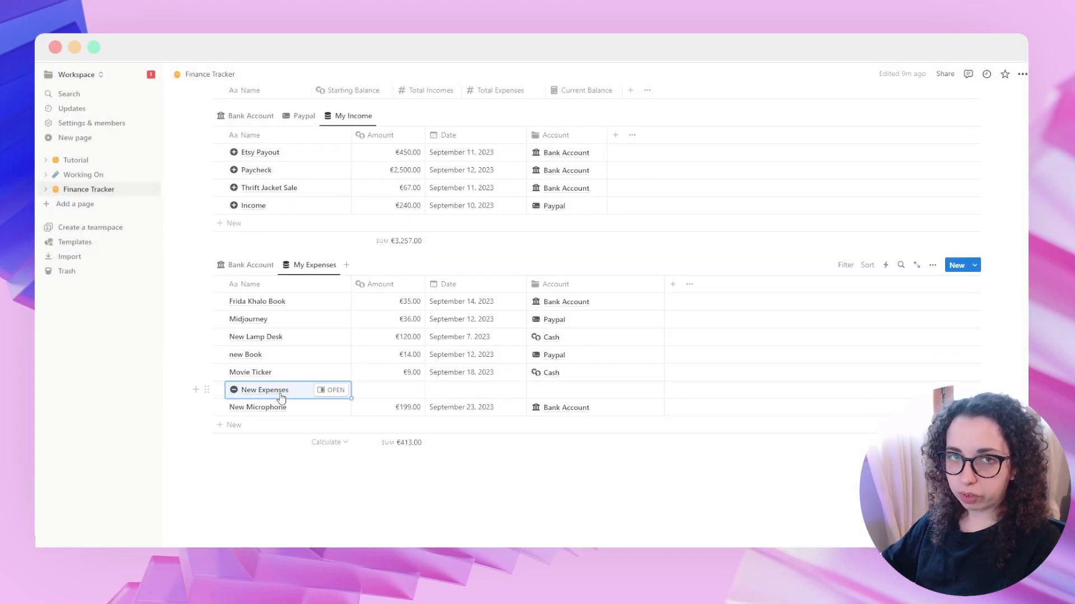
left_click_drag(189, 387, 278, 404)
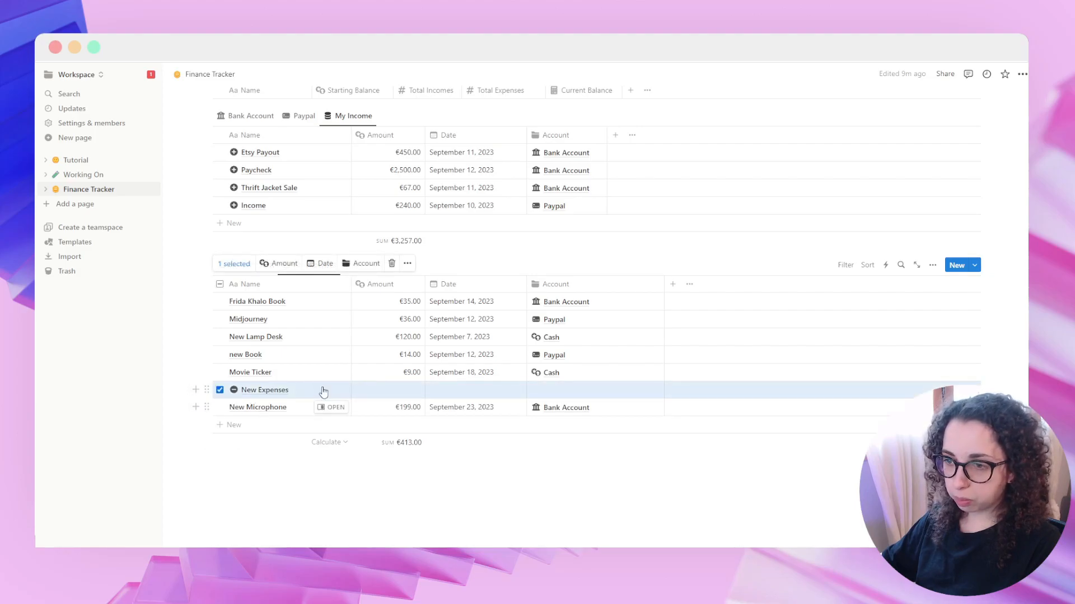
left_click(393, 265)
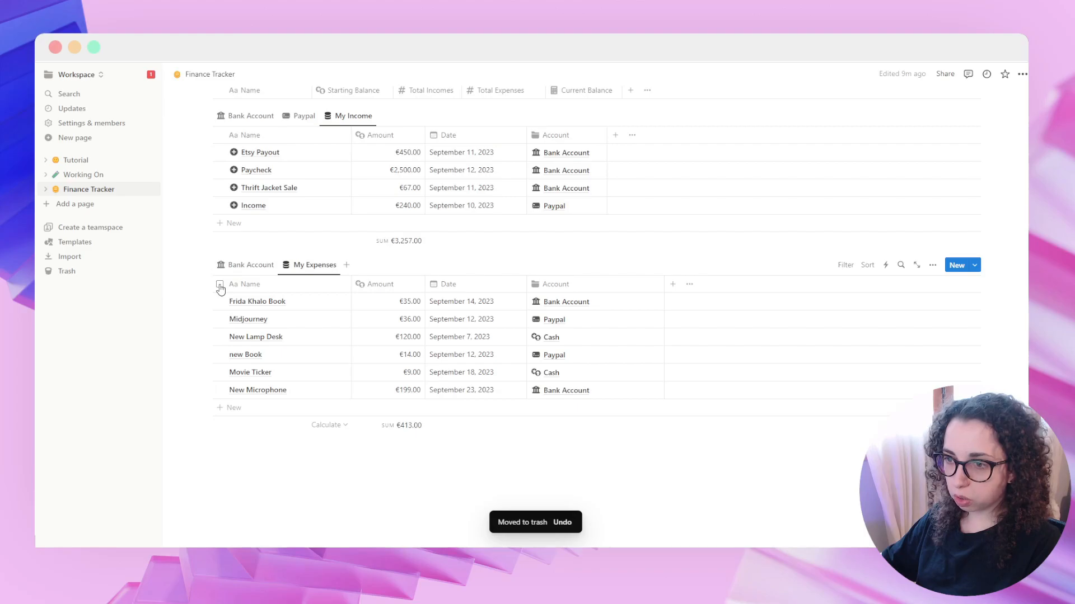
Step: Select all entries in the My Expenses view, set their icon to the circled minus in bulk, and clear the selection
left_click(220, 285)
left_click(407, 263)
left_click(488, 395)
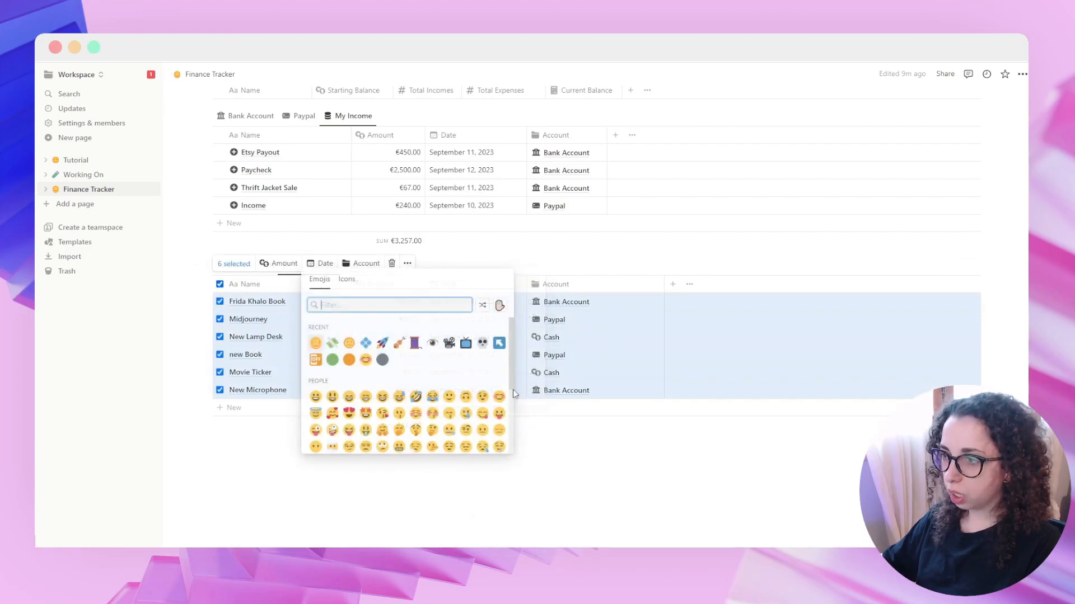
left_click(346, 279)
left_click(316, 343)
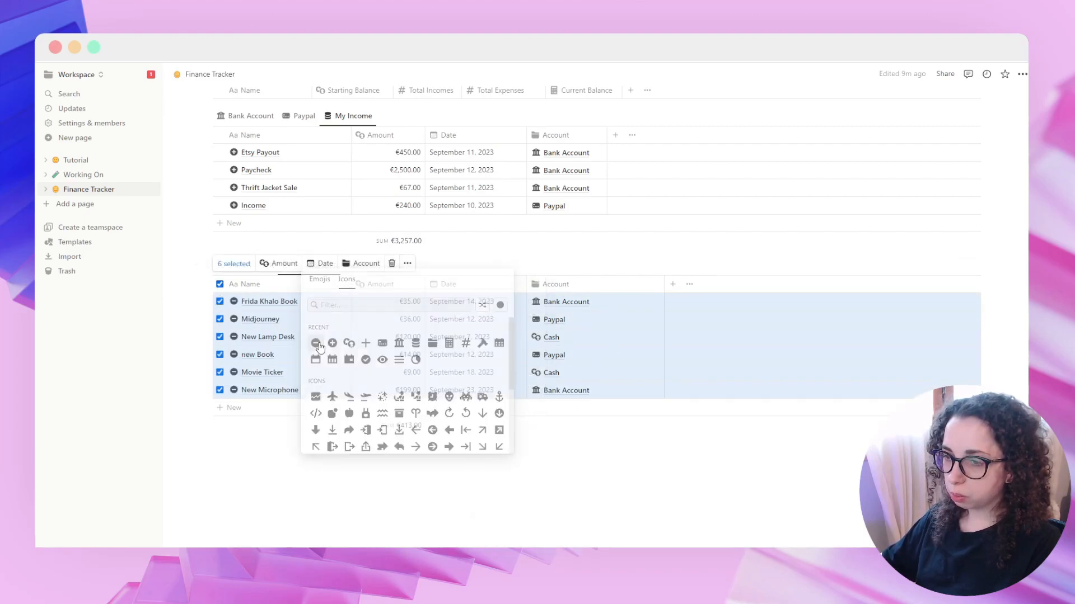
left_click(619, 473)
Step: Open the Bank Account entry in the Account table to review its linked expenses and incomes, and close it
scroll(620, 476, "up", 5)
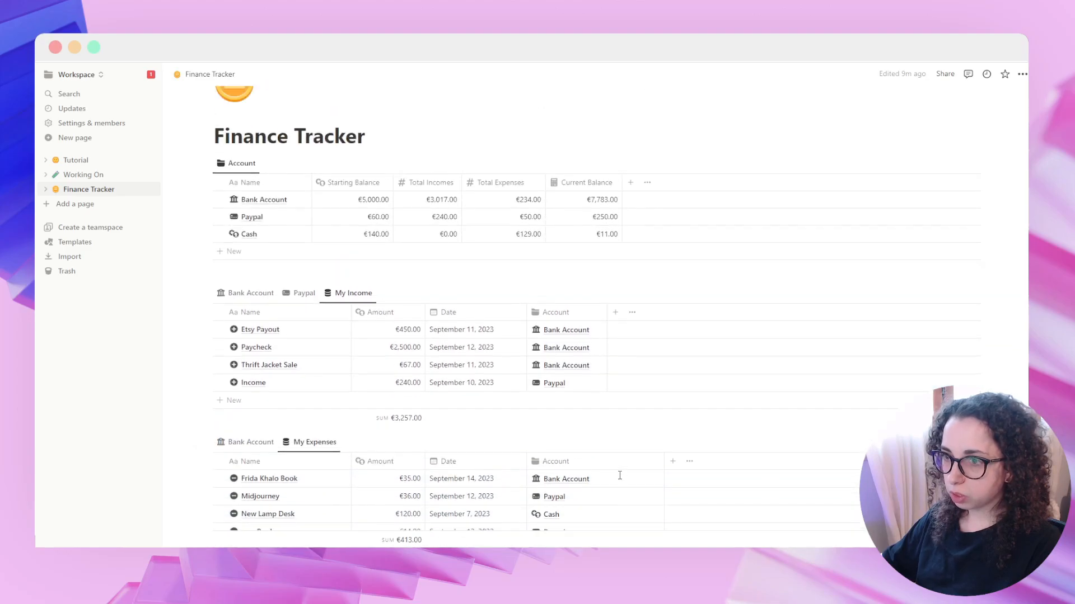
scroll(619, 475, "up", 2)
mouse_move(283, 285)
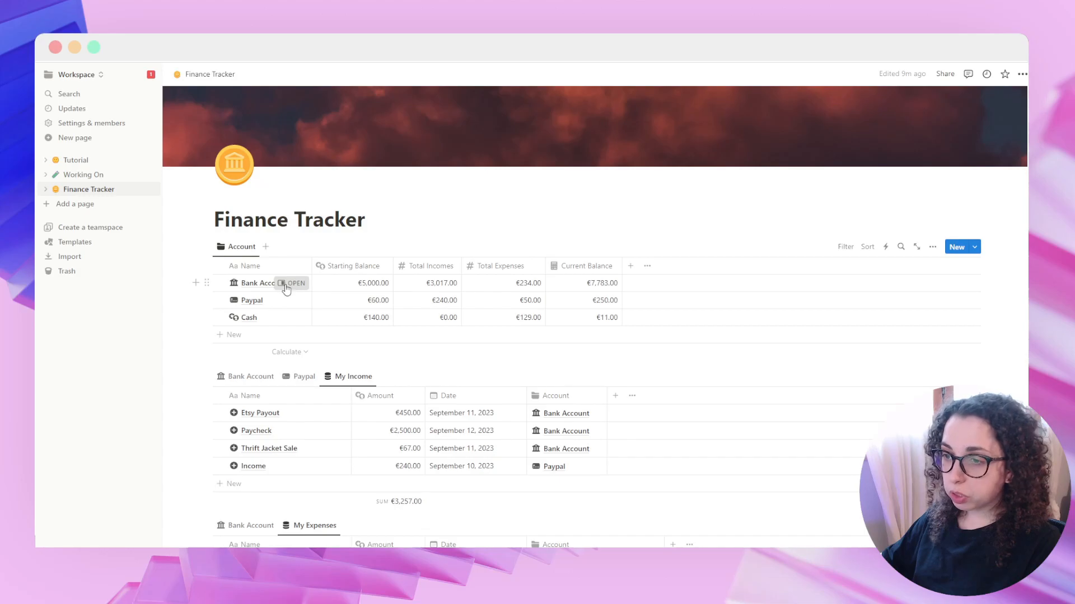
left_click(287, 284)
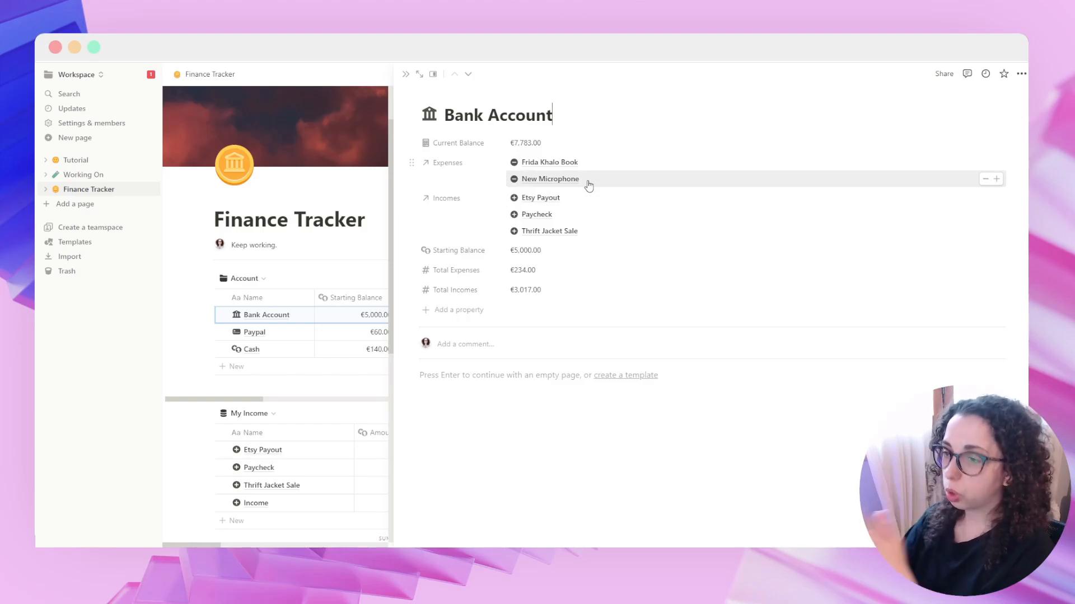
left_click(406, 74)
Step: Duplicate the Account view of the account database and switch the copy's layout to Gallery
scroll(526, 343, "down", 1)
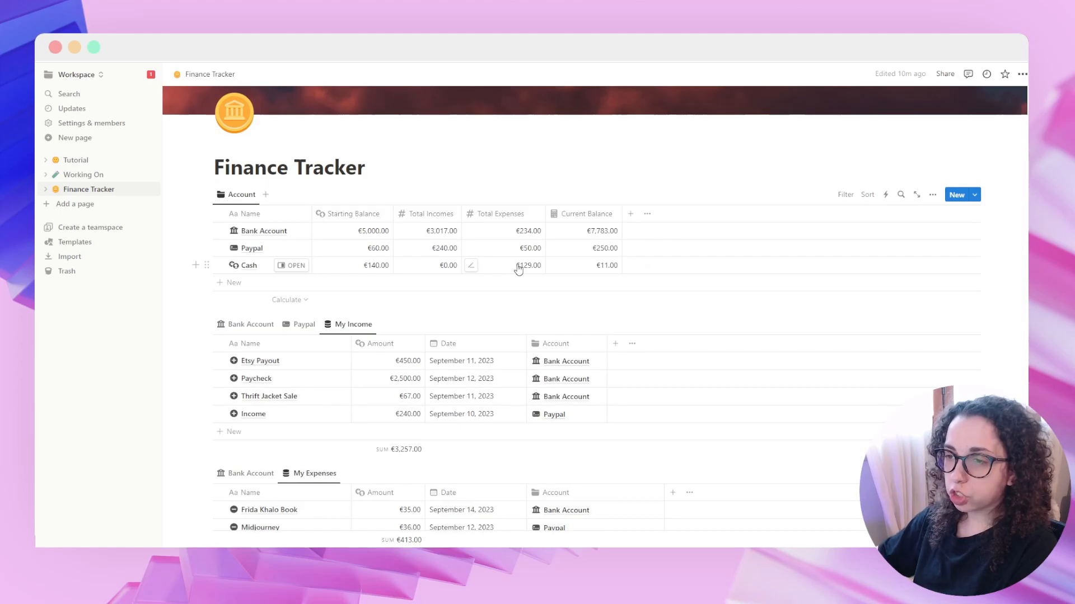
left_click(230, 196)
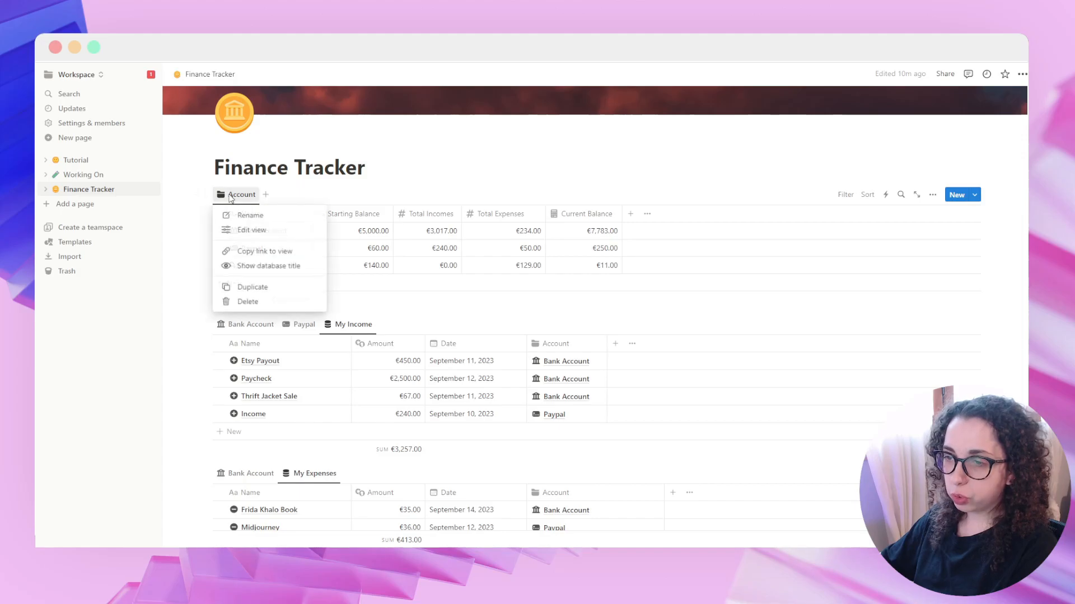
left_click(253, 288)
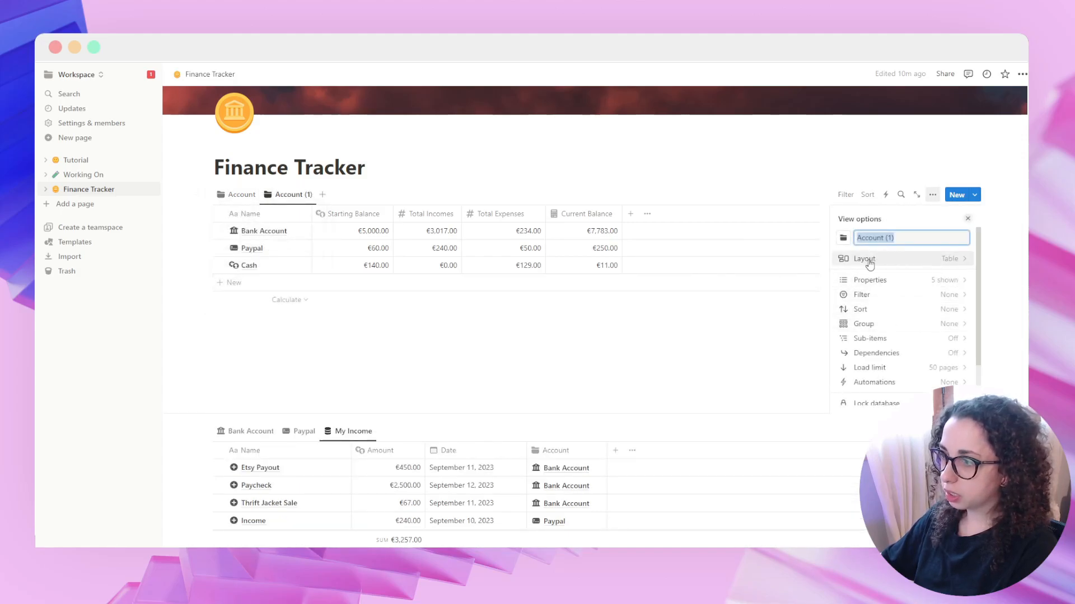
left_click(939, 259)
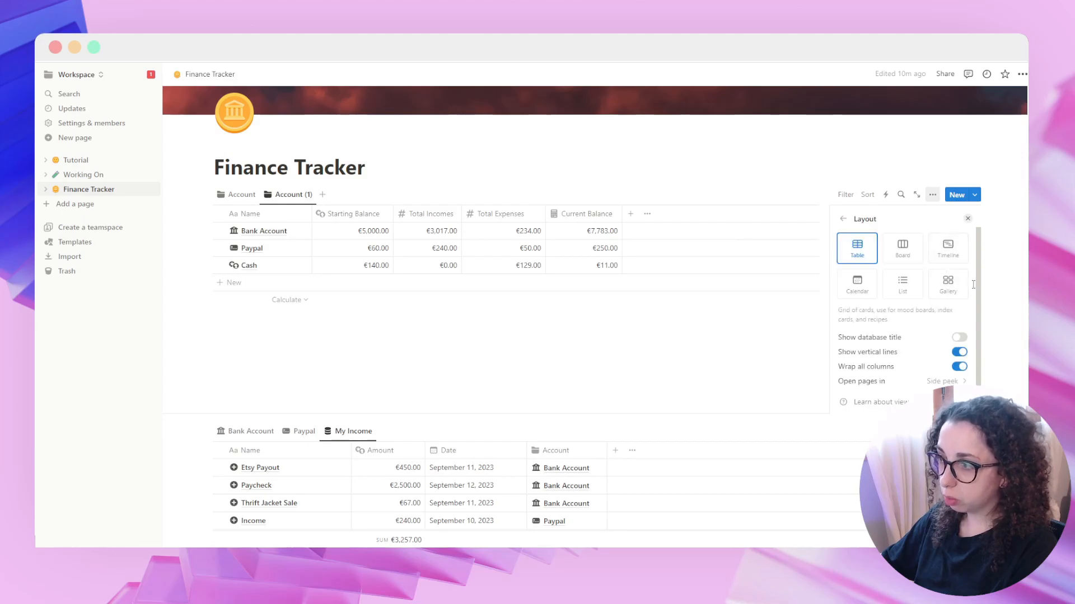
left_click(947, 283)
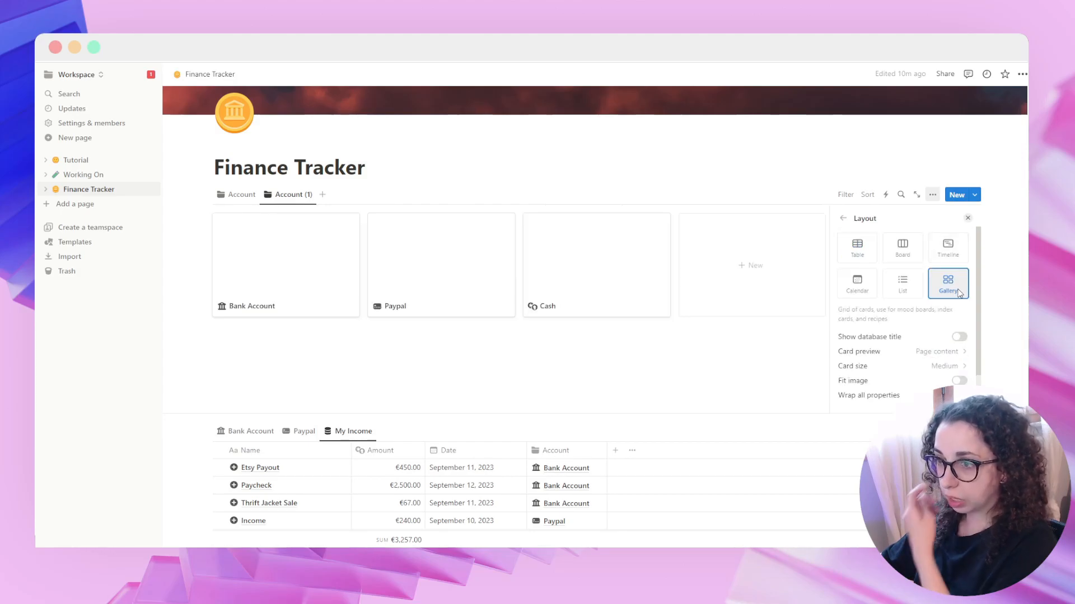
left_click(523, 185)
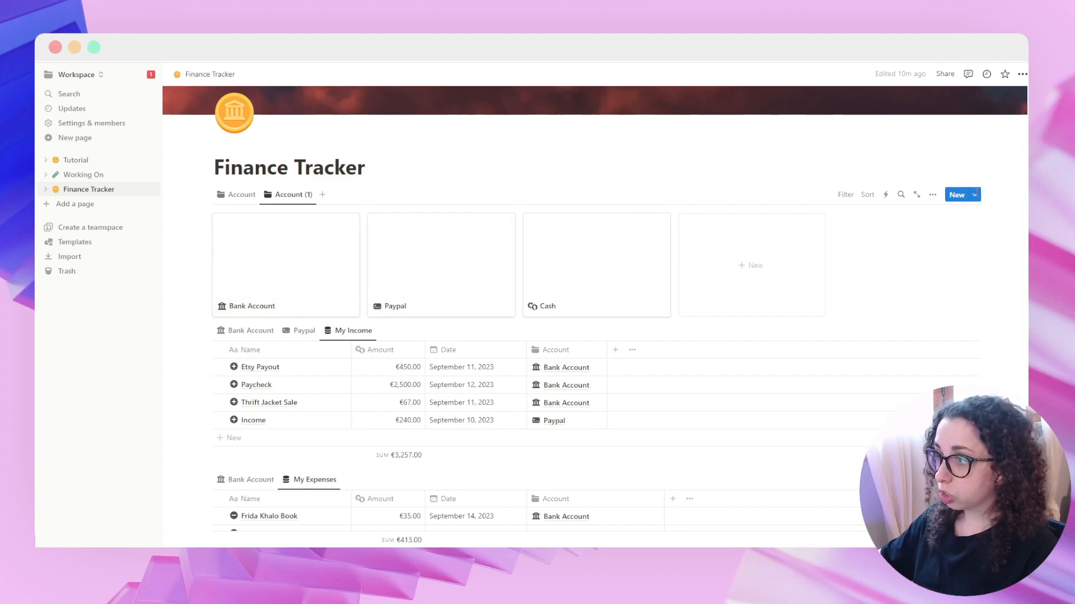
Step: Show the Current Balance property on the gallery cards of the Account (1) view
left_click(932, 197)
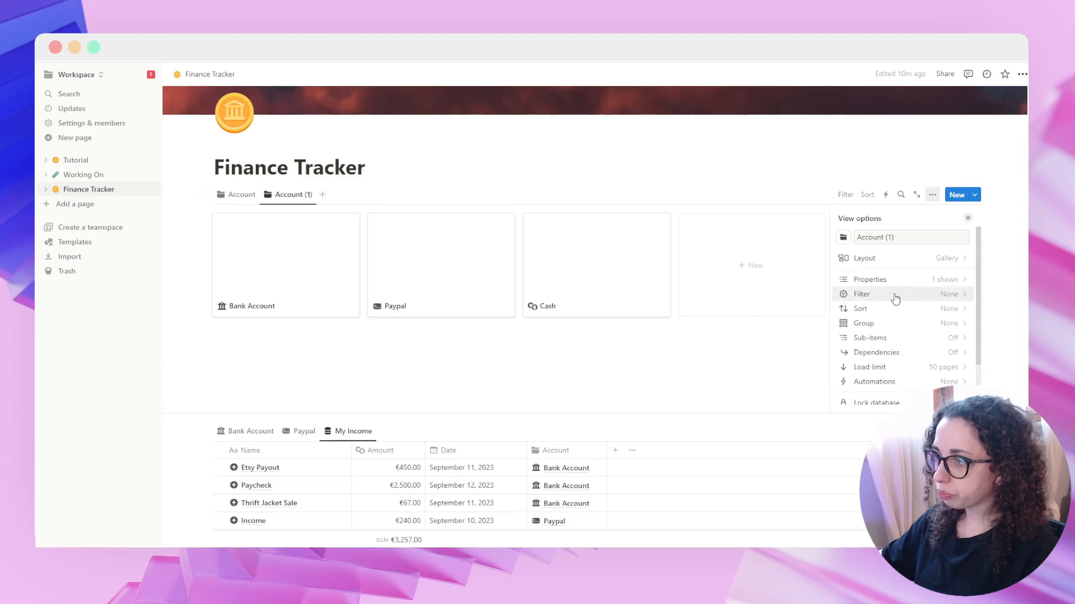
left_click(939, 283)
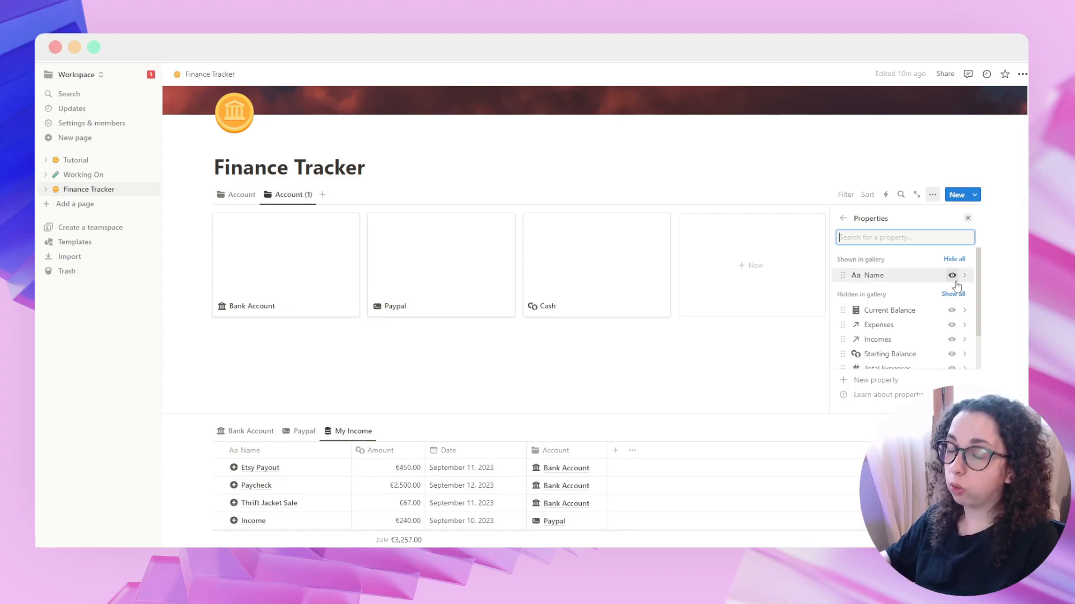
scroll(933, 333, "down", 2)
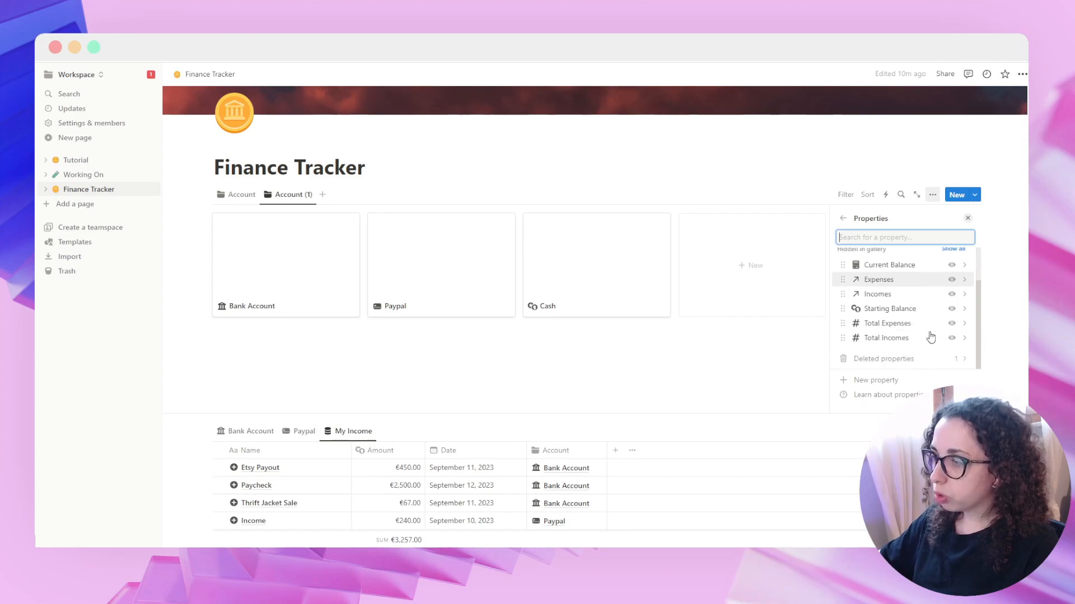
scroll(931, 336, "up", 2)
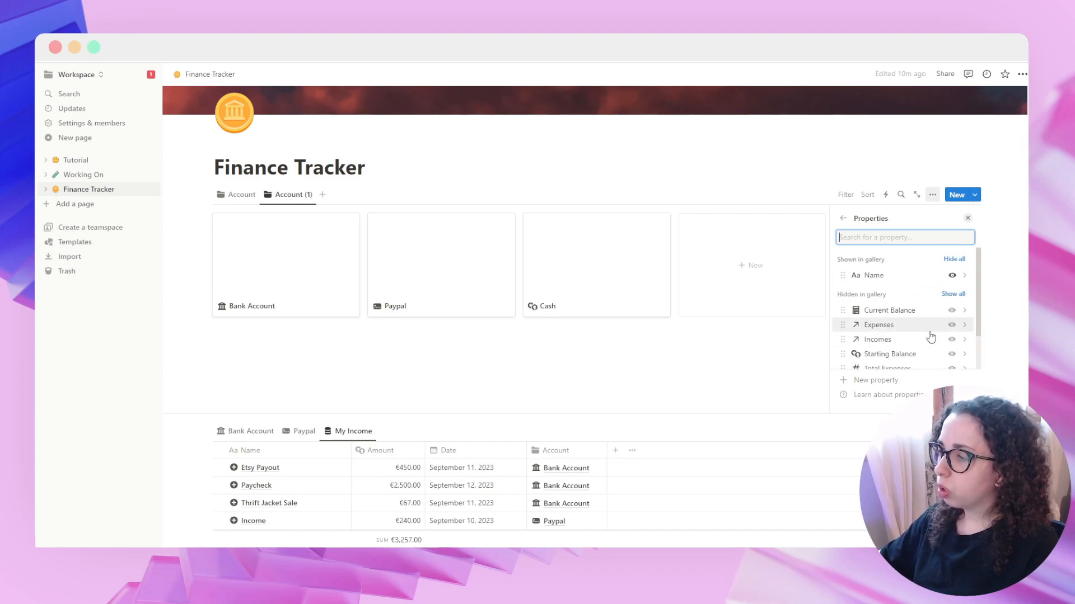
scroll(931, 337, "down", 2)
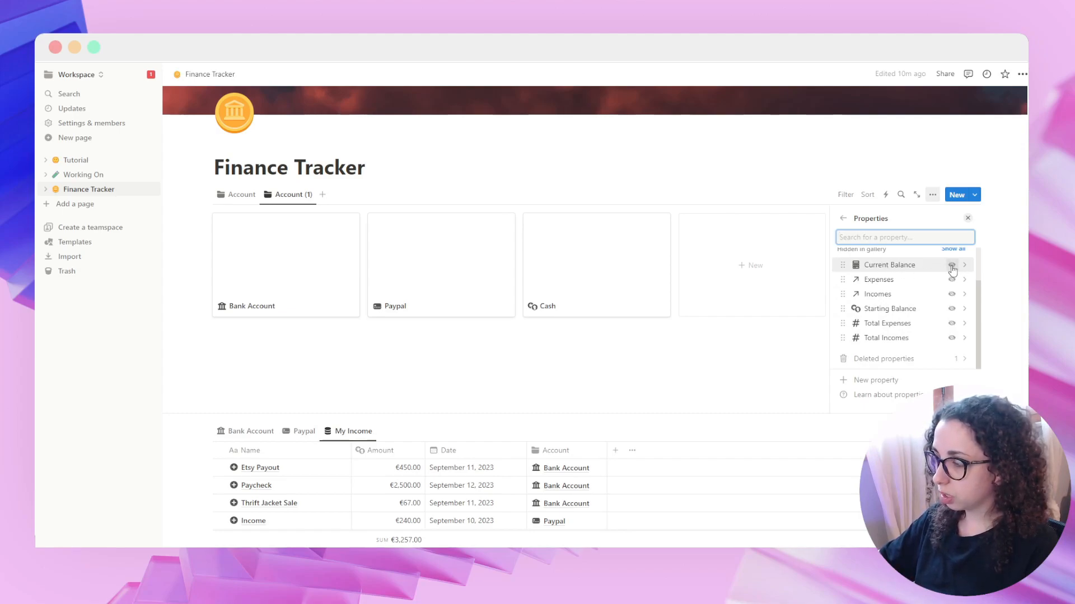
scroll(952, 269, "up", 2)
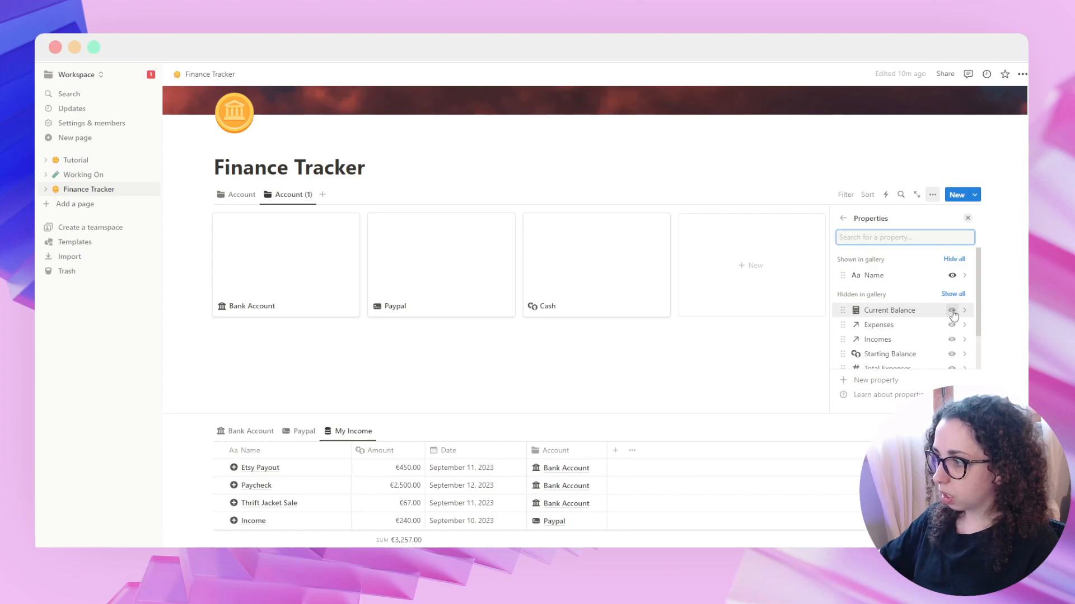
left_click(952, 311)
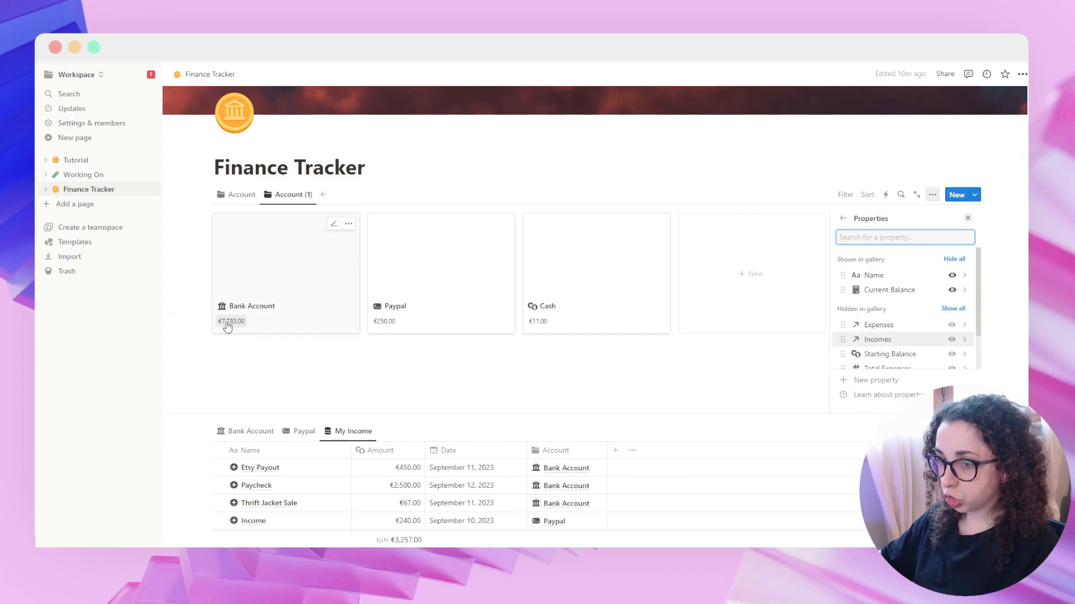
left_click(333, 367)
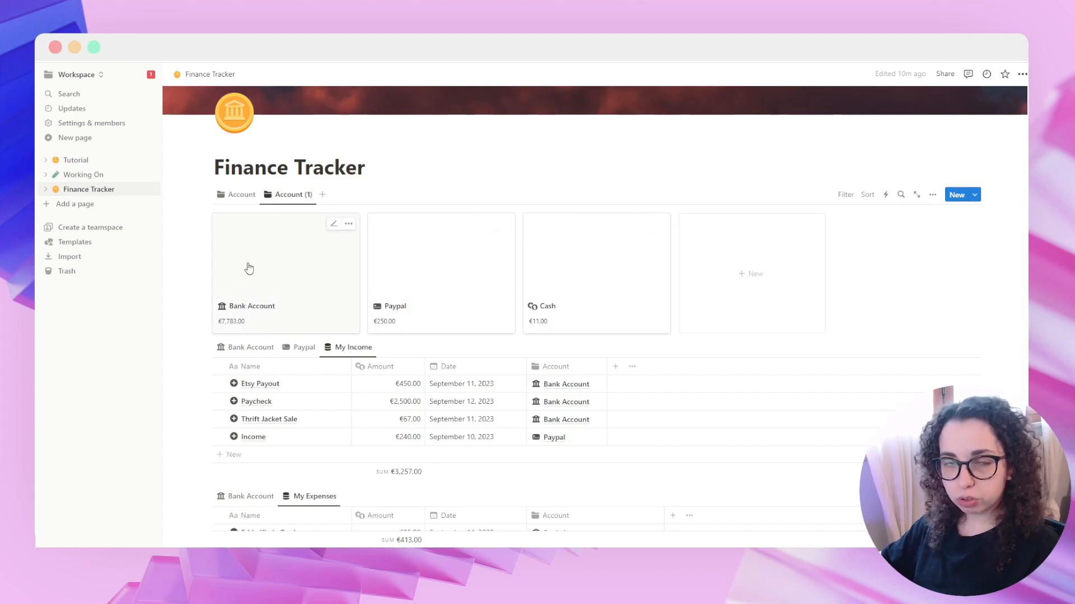
Step: Add a cover to the Bank Account page from Unsplash, searching "3d render" and picking the pastel peach and teal image, and close the page
left_click(284, 257)
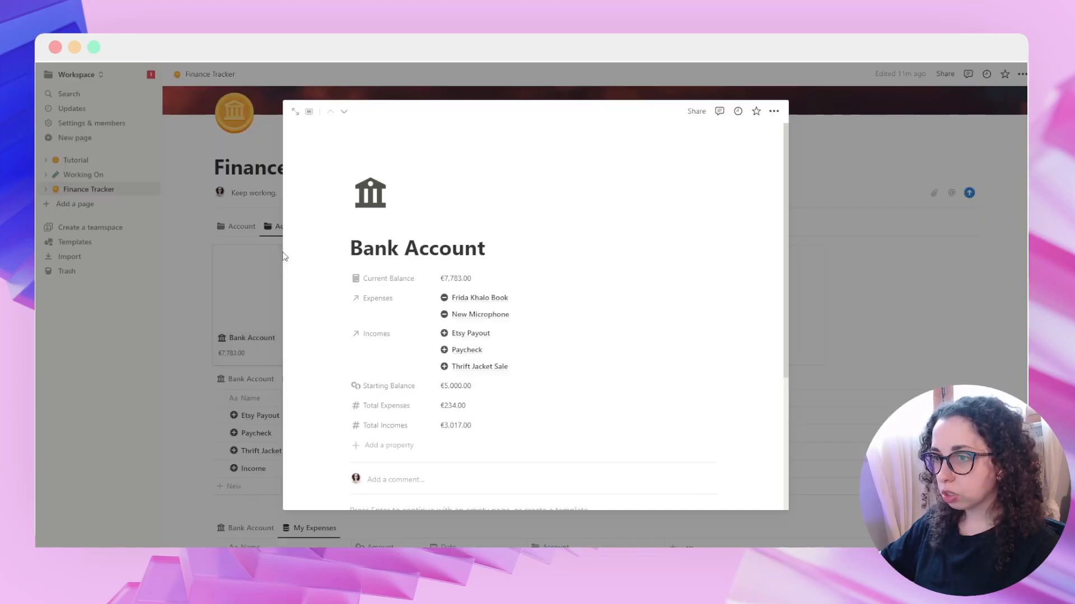
left_click(873, 290)
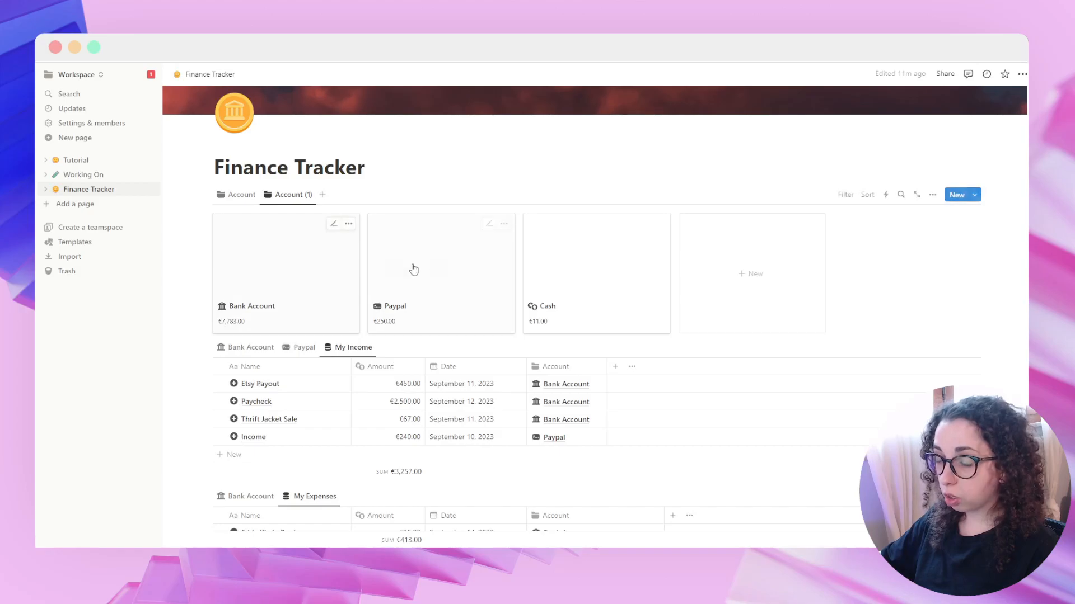
left_click(358, 246)
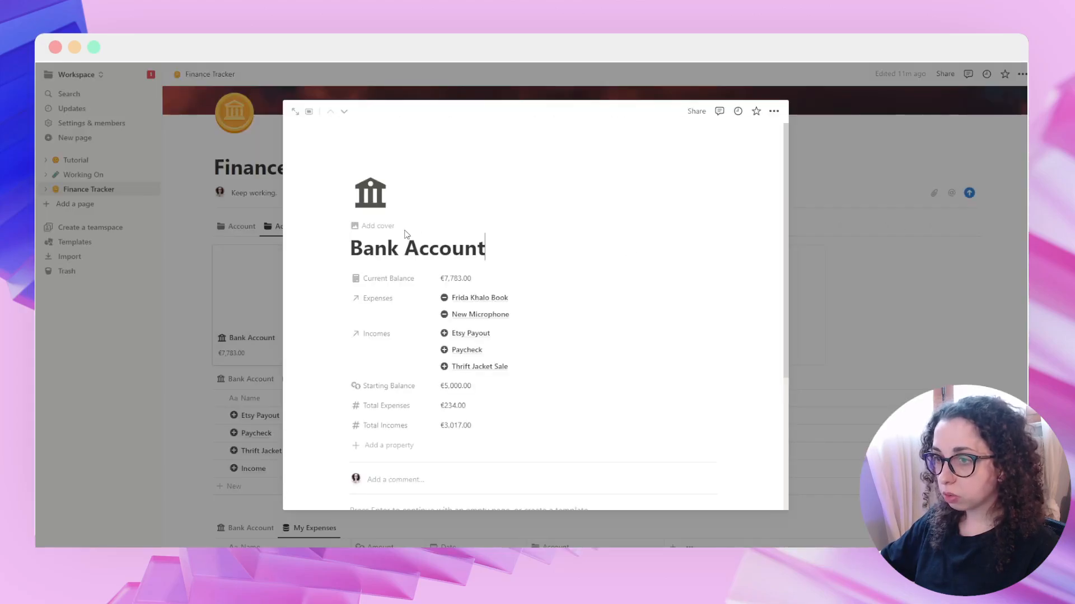
left_click(370, 226)
left_click(646, 212)
left_click(616, 230)
type("3d render")
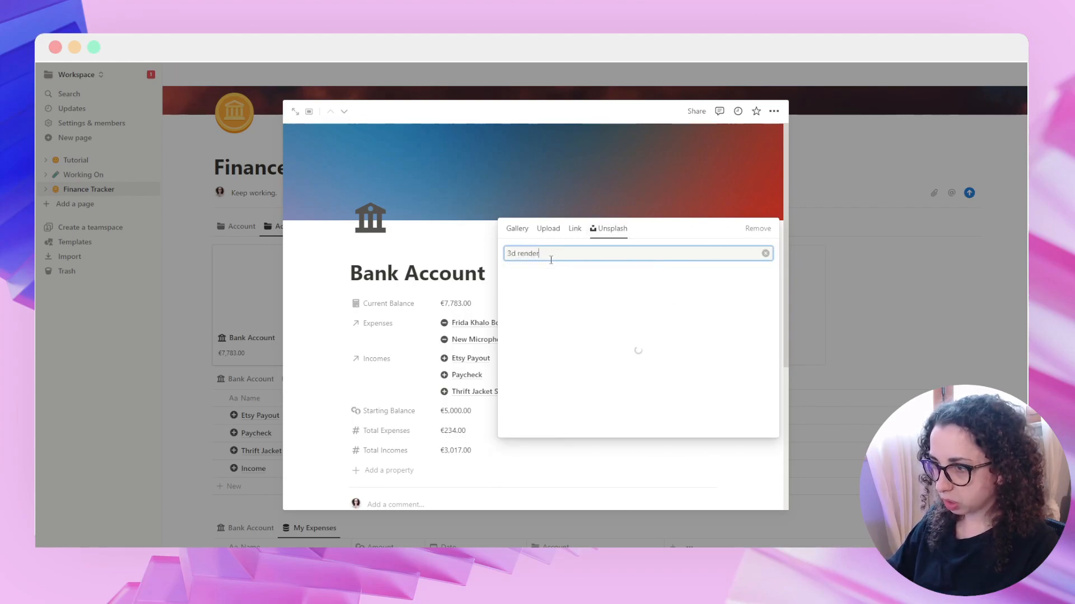
type("s")
key("BackSpace")
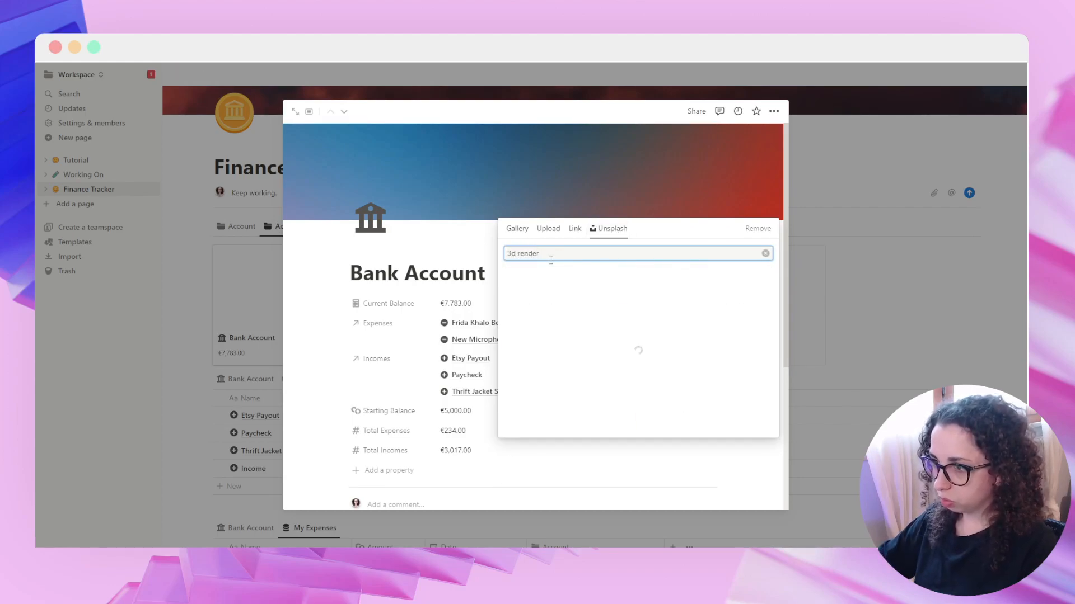
left_click(671, 297)
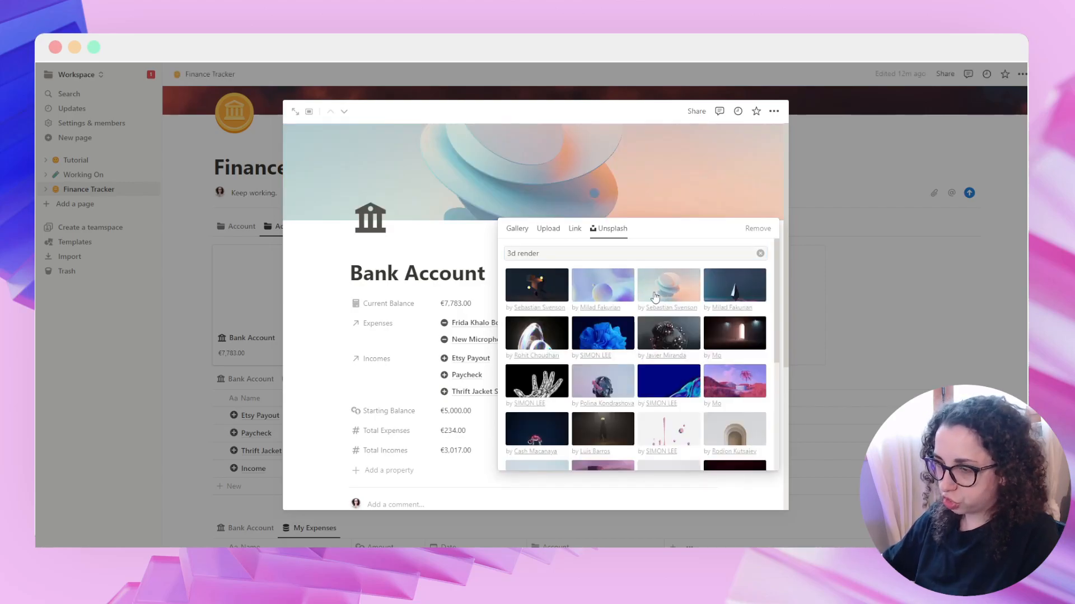
left_click(883, 270)
left_click(884, 271)
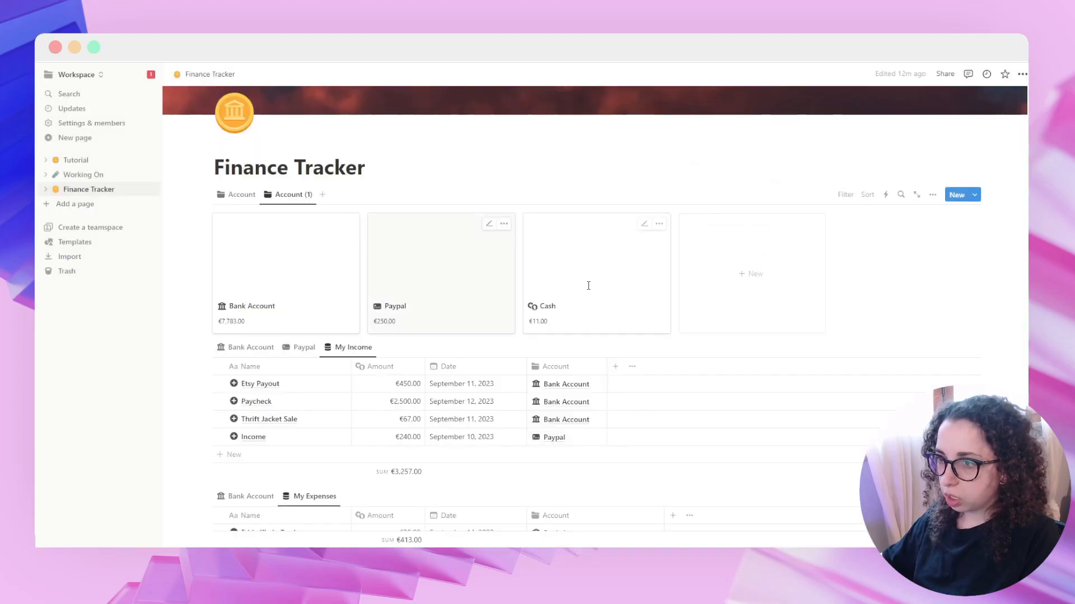
Step: Add a cover to the Paypal page from Unsplash, searching "3d render" and picking the pale blue sphere image, and close the page
left_click(410, 279)
left_click(390, 230)
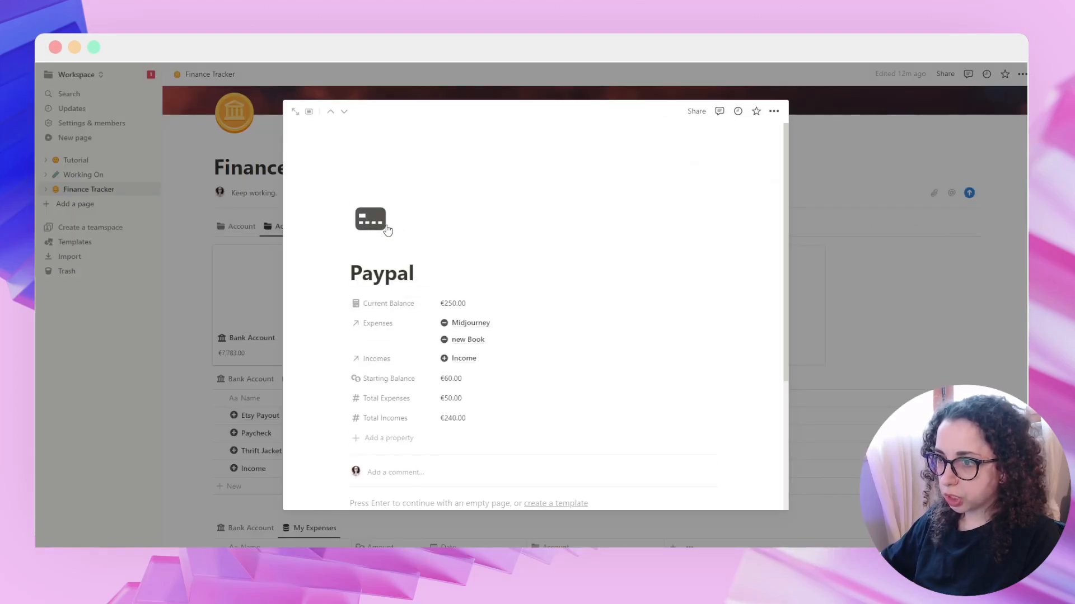
left_click(625, 217)
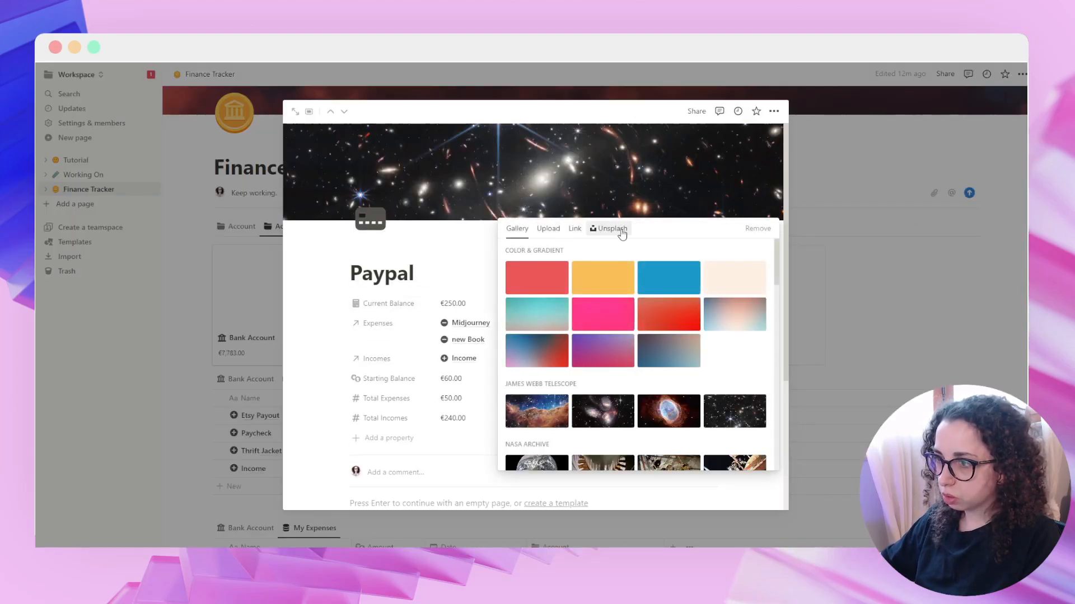
left_click(611, 228)
type("3d")
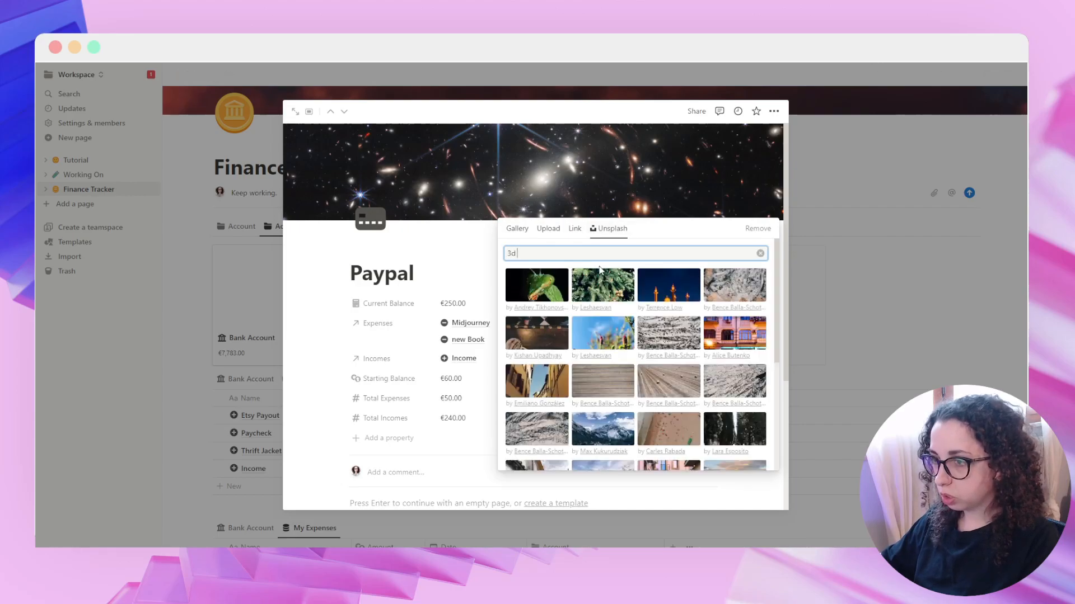
type(" render")
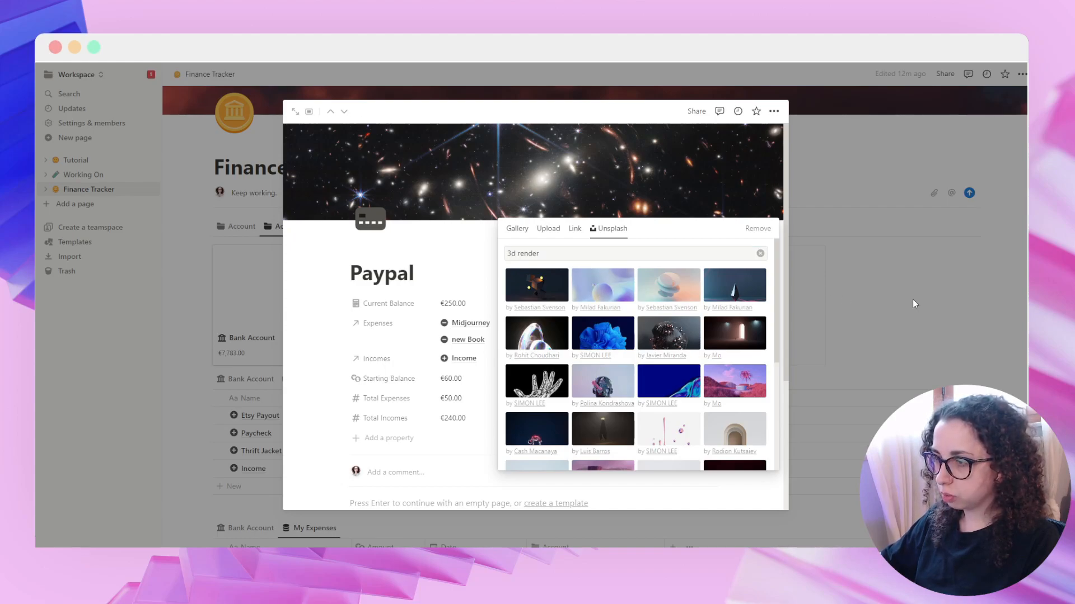
left_click(913, 298)
Step: Add a cover to the Cash page from Unsplash, using a purple 3D image with a yellow disc, and close the page
left_click(606, 271)
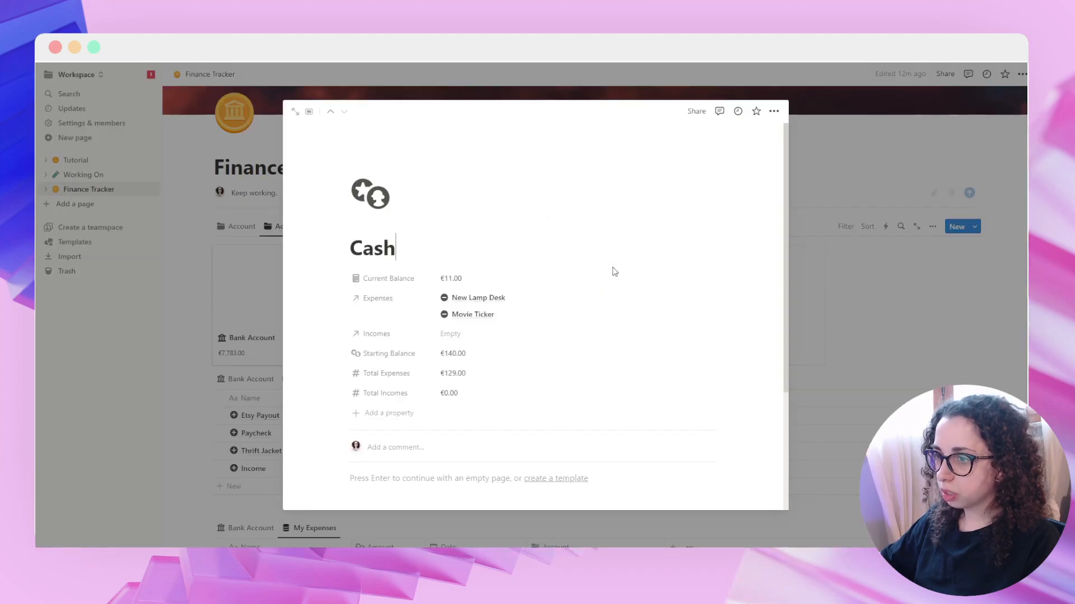
left_click(362, 235)
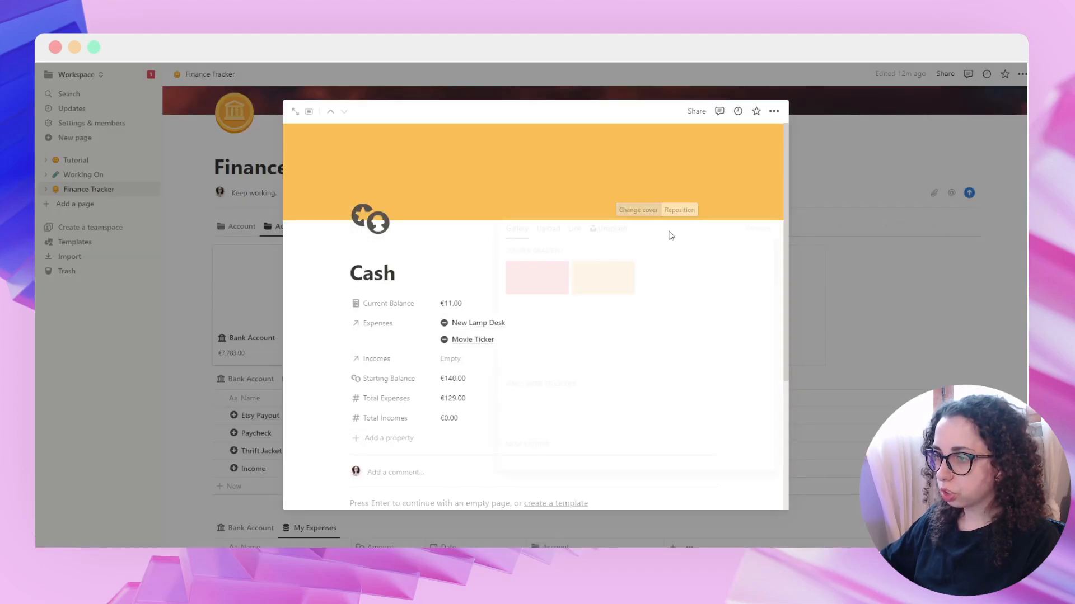
left_click(635, 213)
left_click(619, 233)
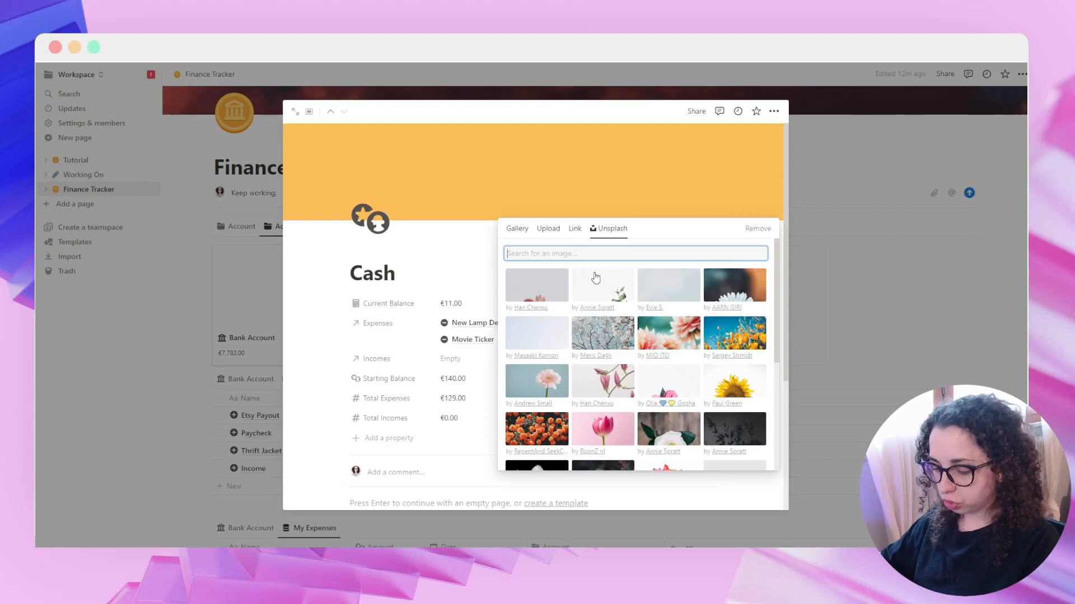
type("3d ar")
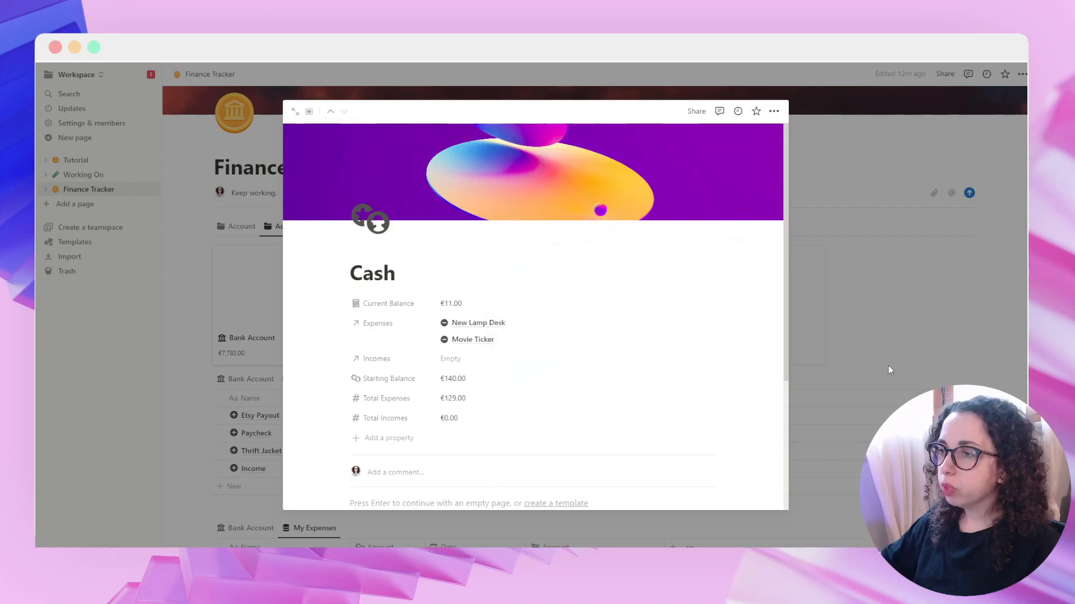
left_click(886, 380)
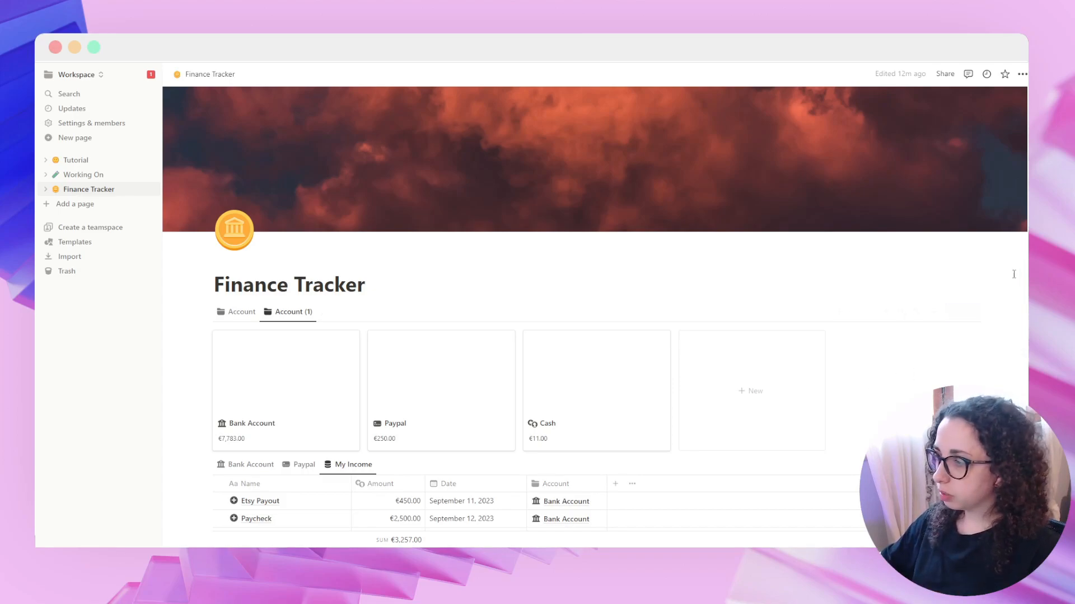
Step: Set the card preview of the account gallery view to the page cover
left_click(932, 312)
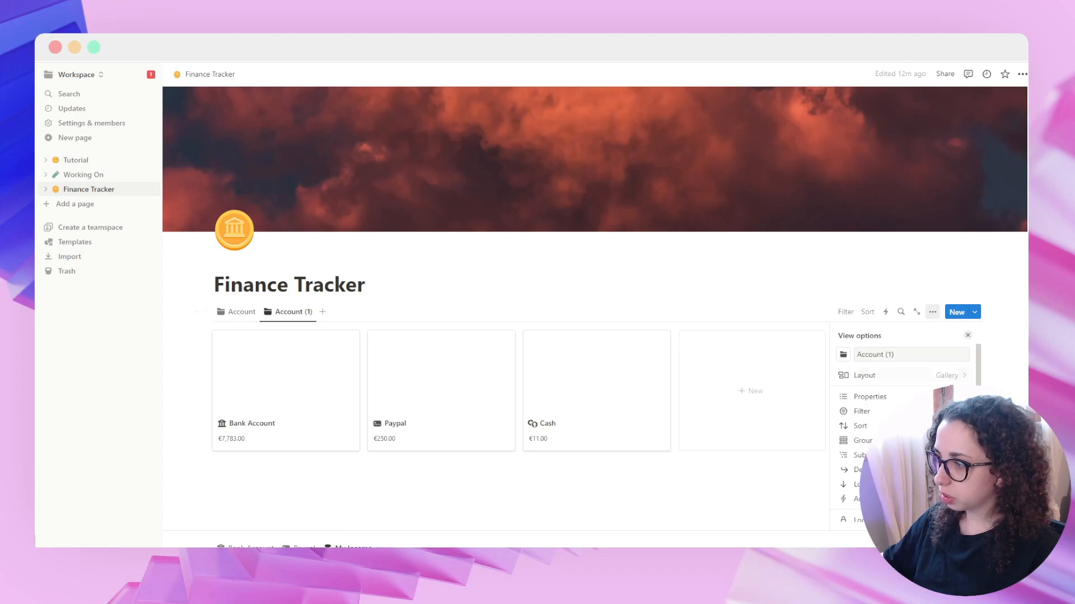
left_click(941, 377)
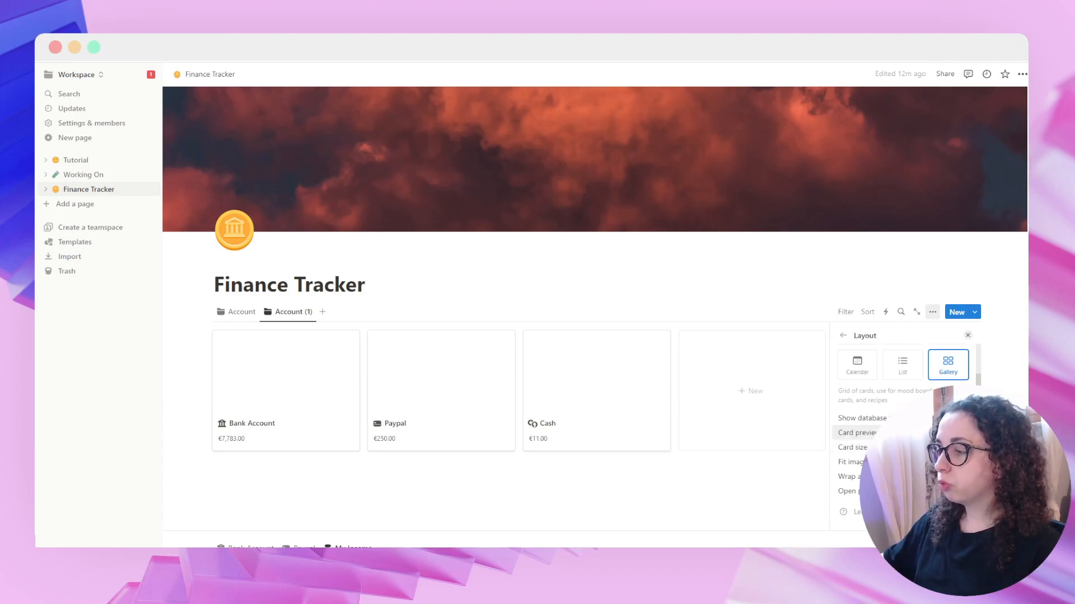
left_click(874, 433)
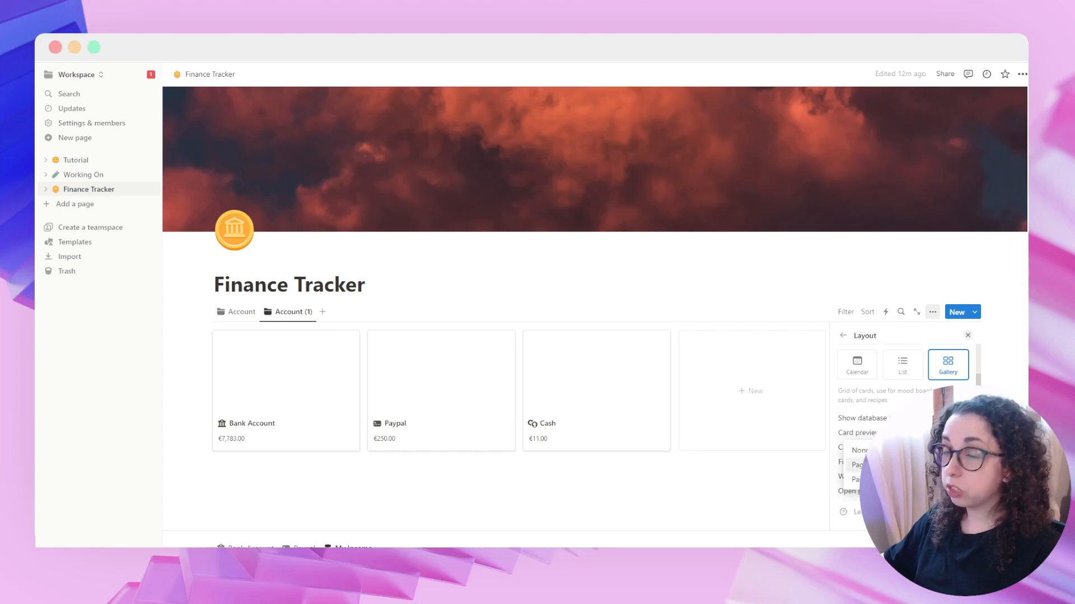
left_click(857, 464)
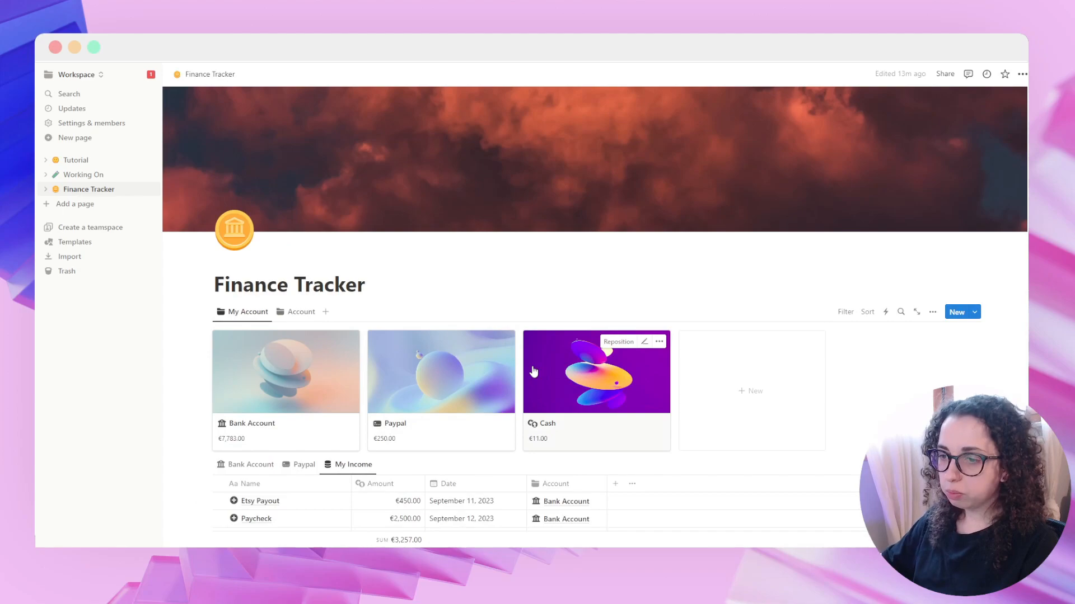
scroll(520, 362, "down", 1)
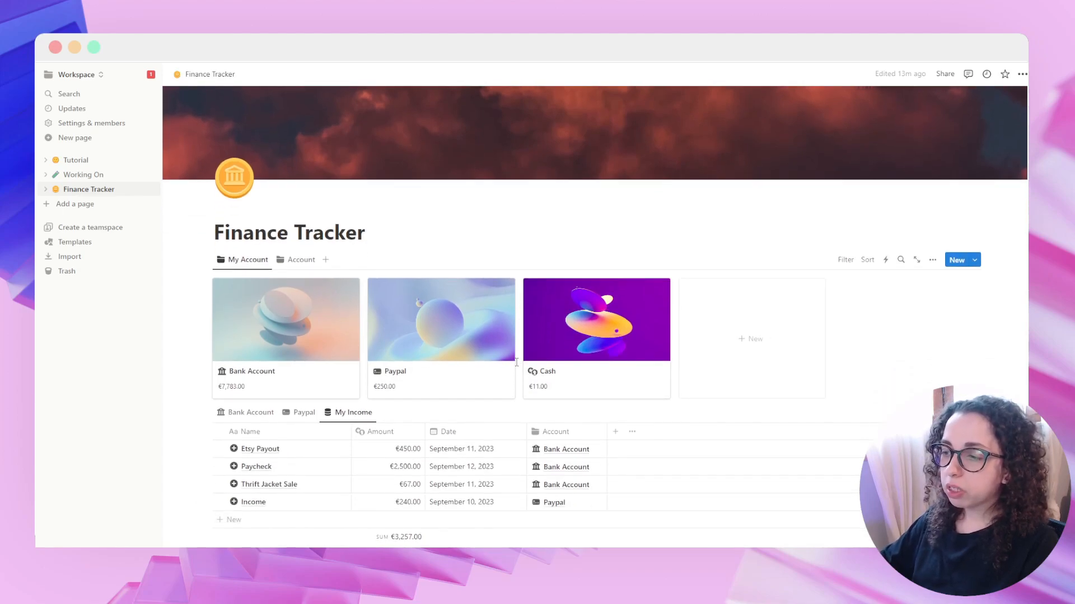
Step: Try to move the My Expenses database beside the My Income database on the Finance Tracker page
scroll(517, 362, "down", 4)
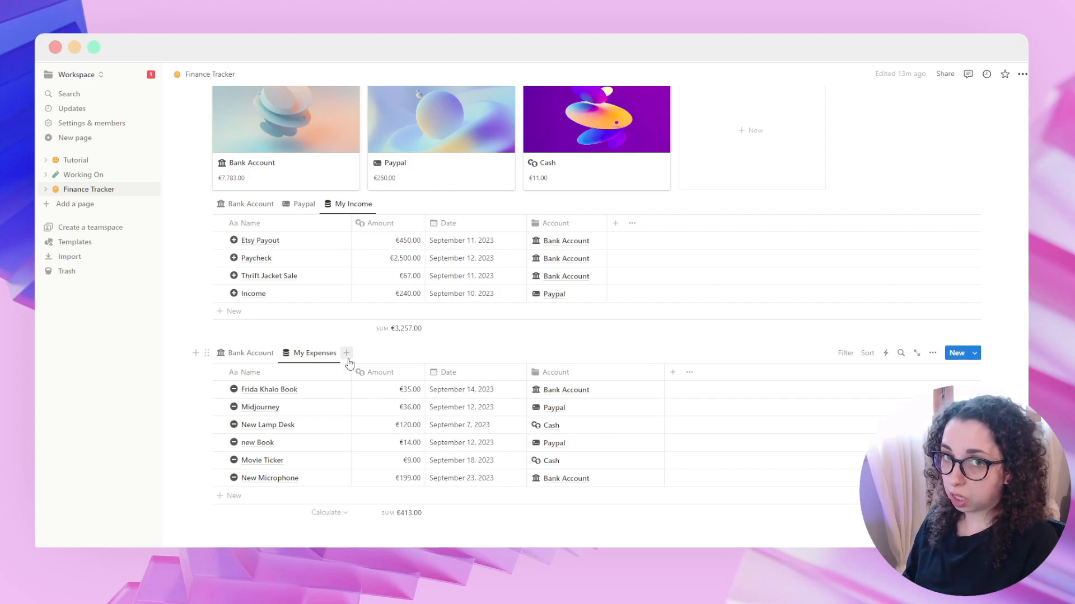
scroll(372, 370, "up", 3)
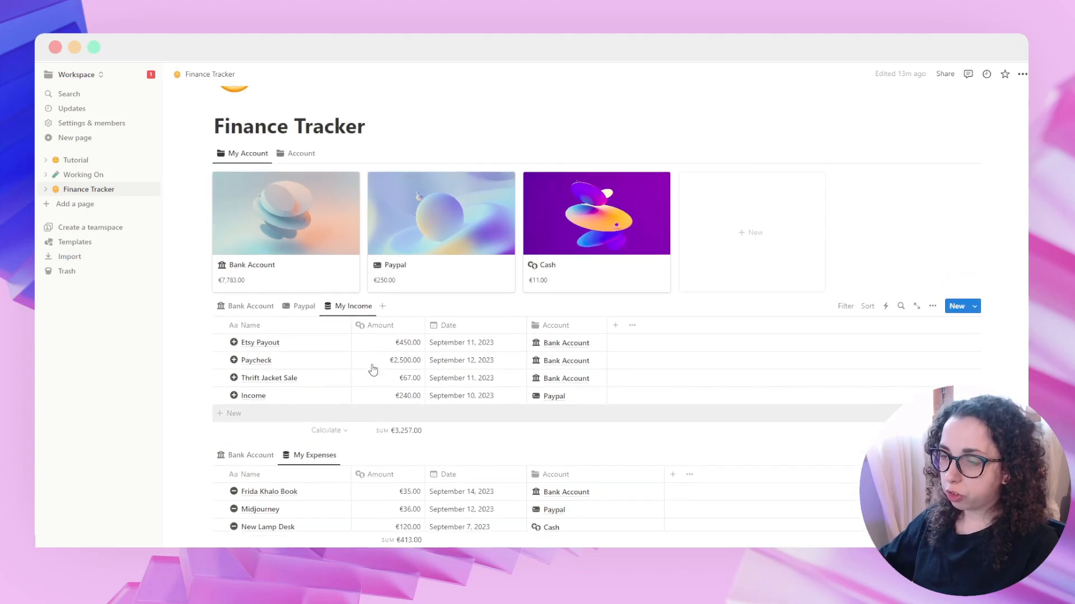
scroll(371, 369, "down", 2)
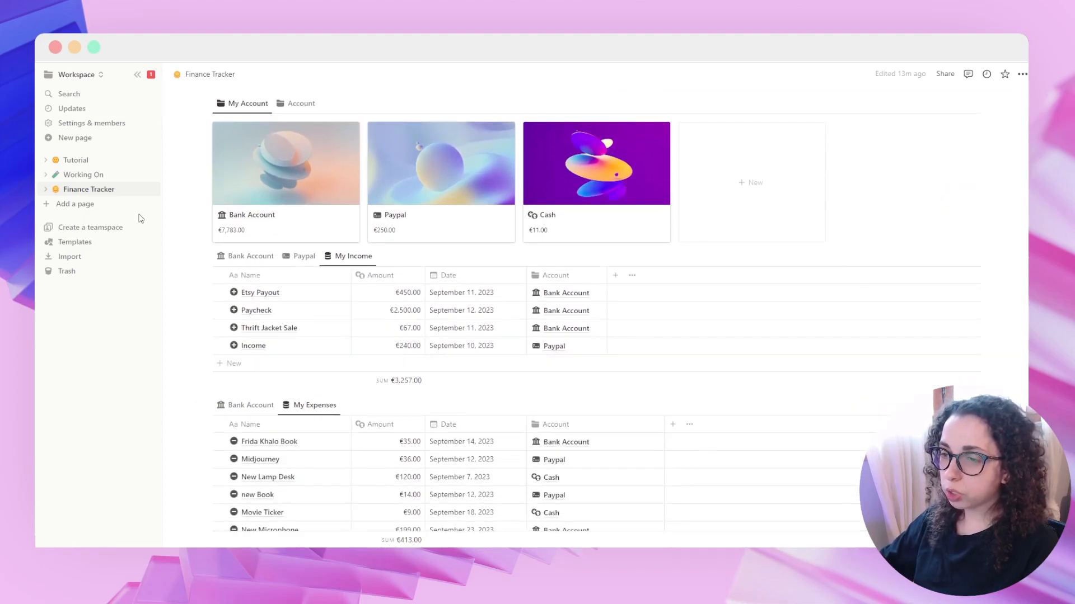
mouse_move(200, 405)
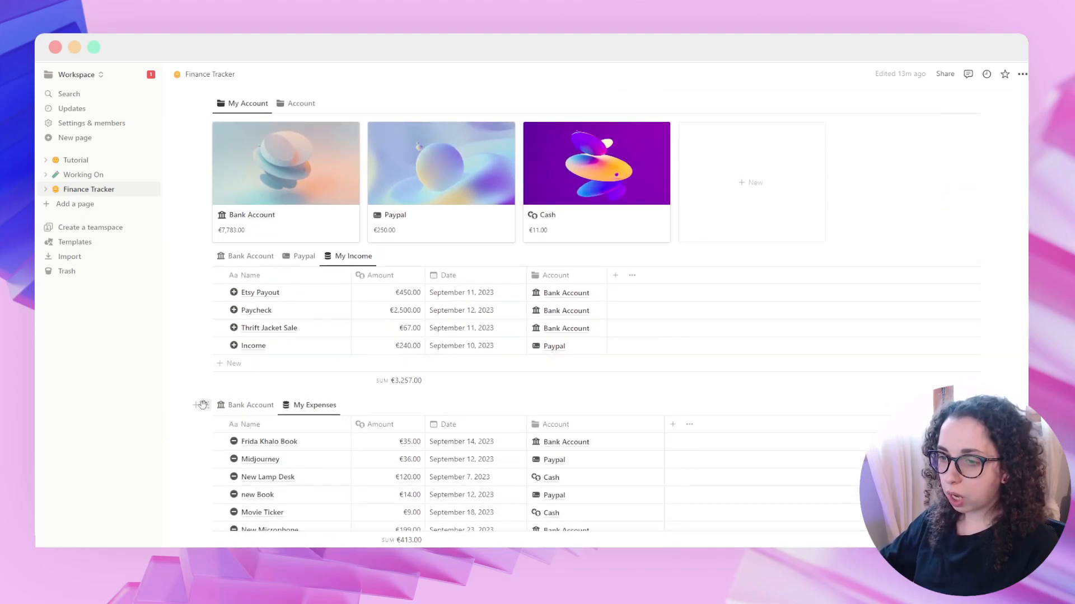
left_click_drag(205, 405, 240, 405)
scroll(247, 406, "down", 1)
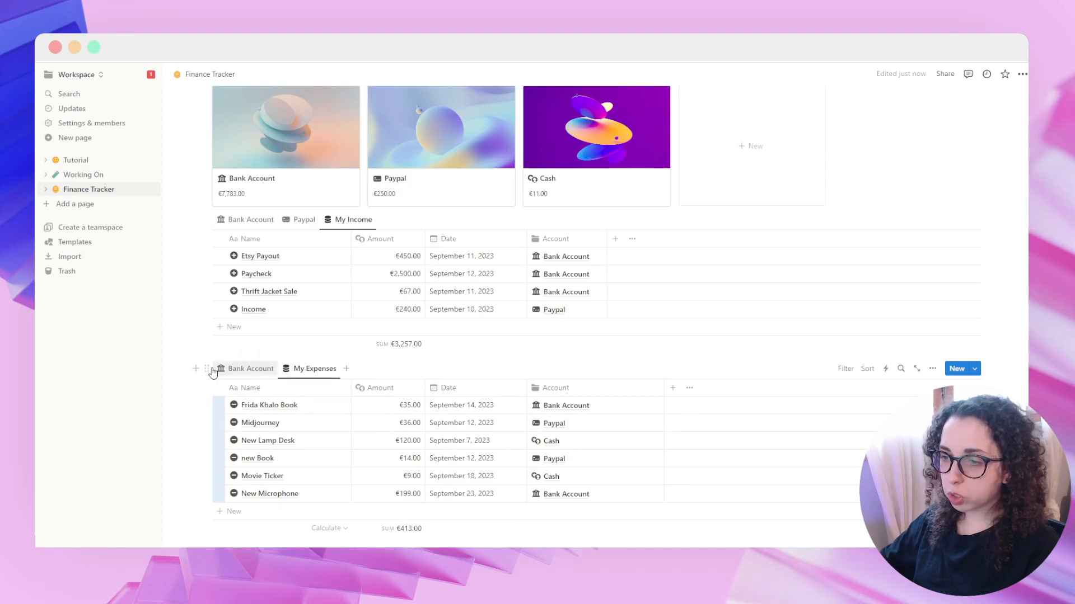
left_click_drag(207, 367, 281, 359)
scroll(285, 384, "up", 3)
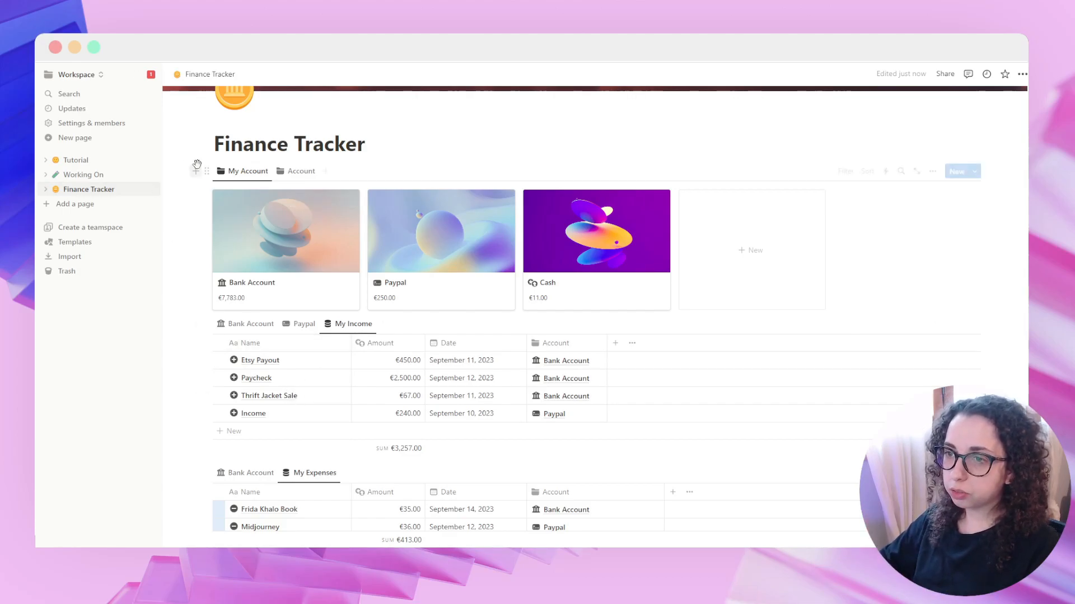
Step: Insert a two-column layout block between the account gallery and the income database
left_click(194, 172)
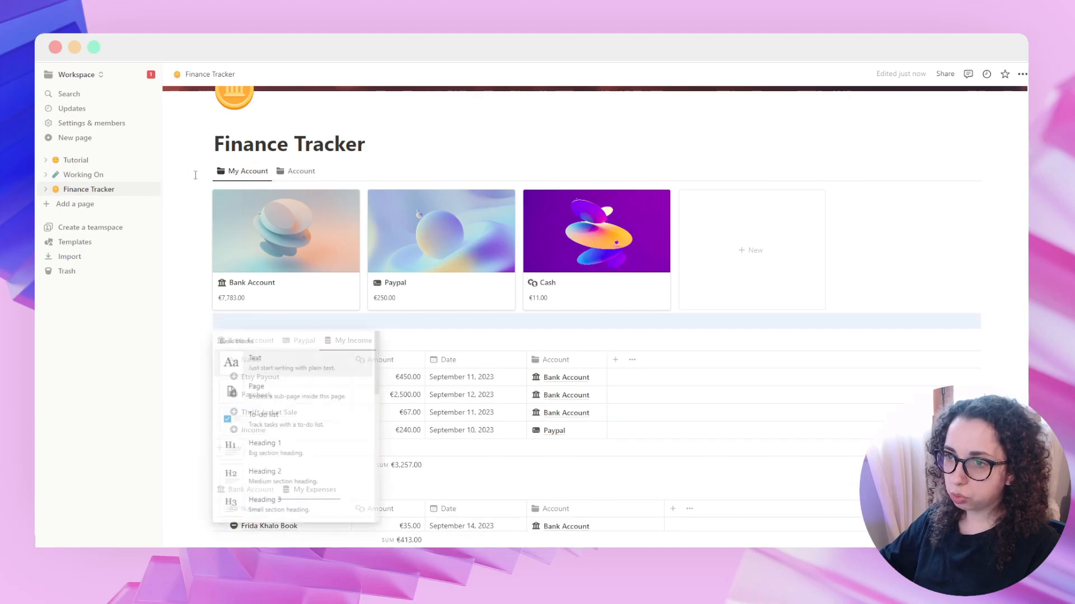
left_click(240, 317)
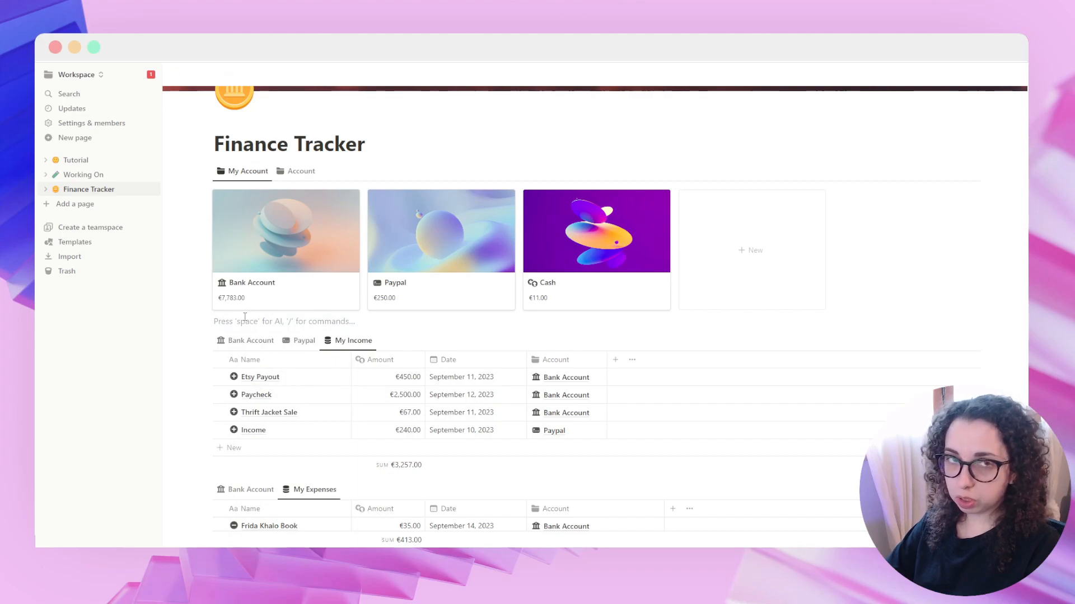
type("/")
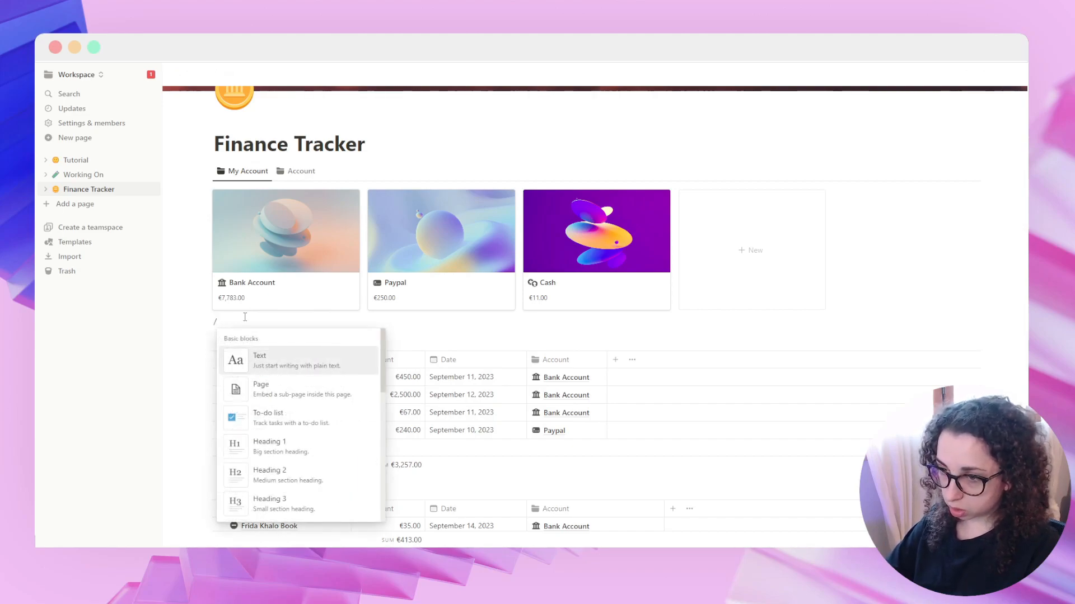
type("2")
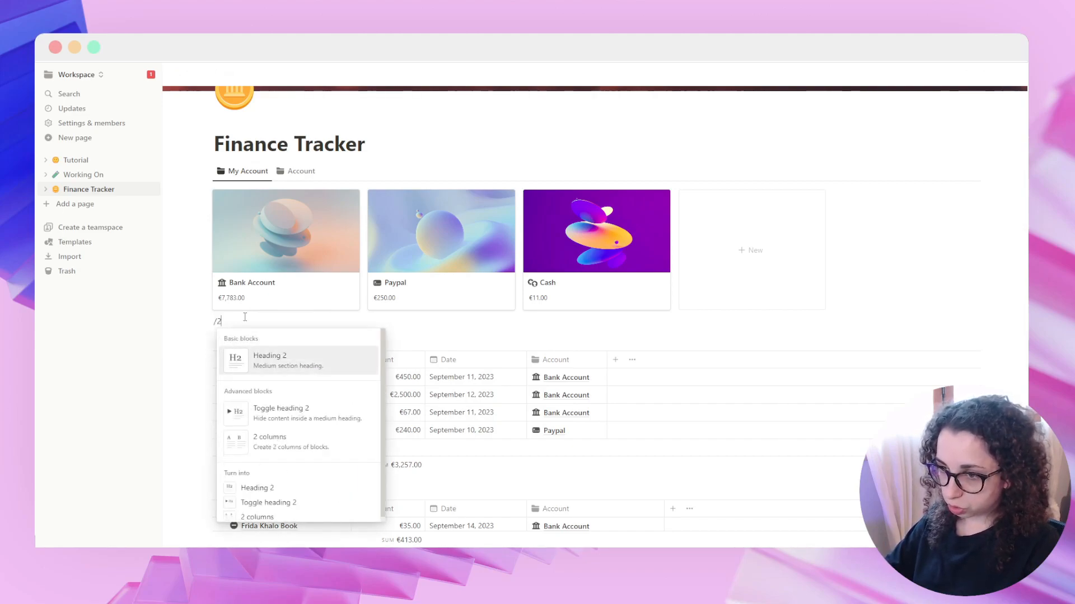
left_click(302, 449)
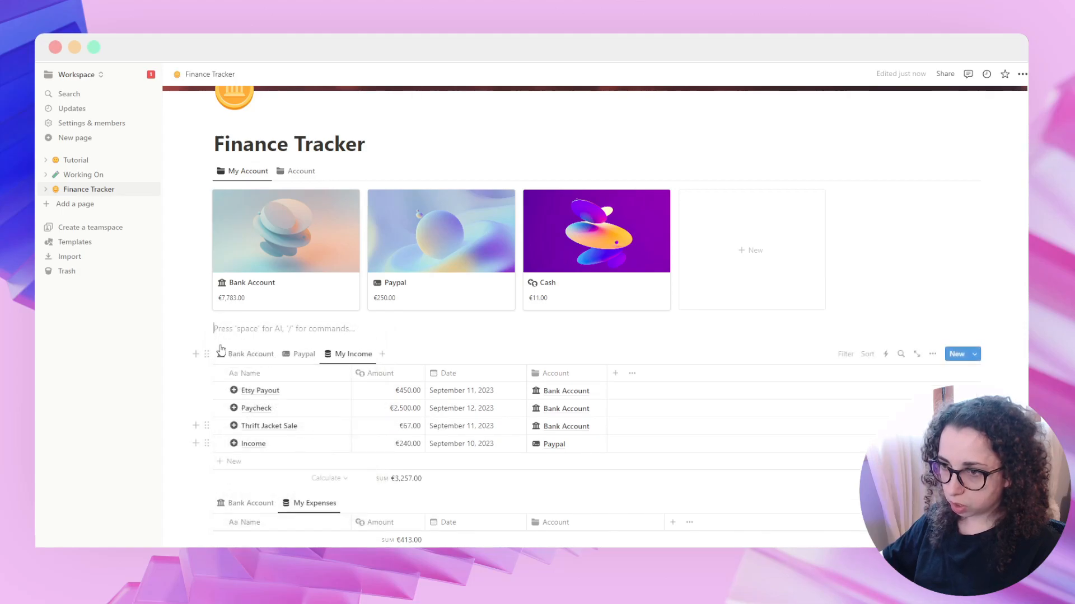
left_click_drag(197, 329, 727, 339)
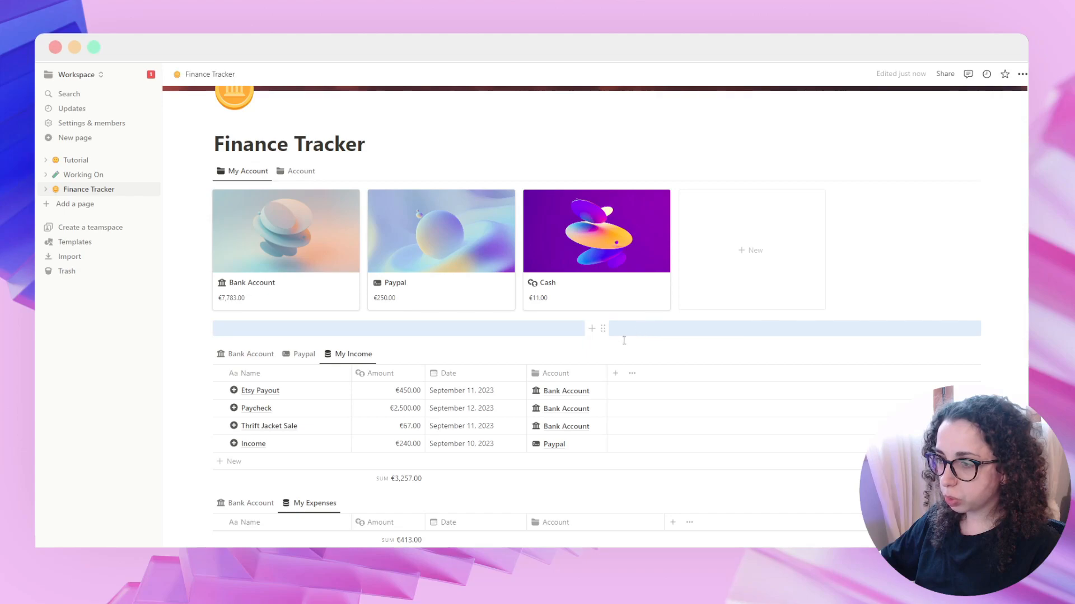
left_click(525, 331)
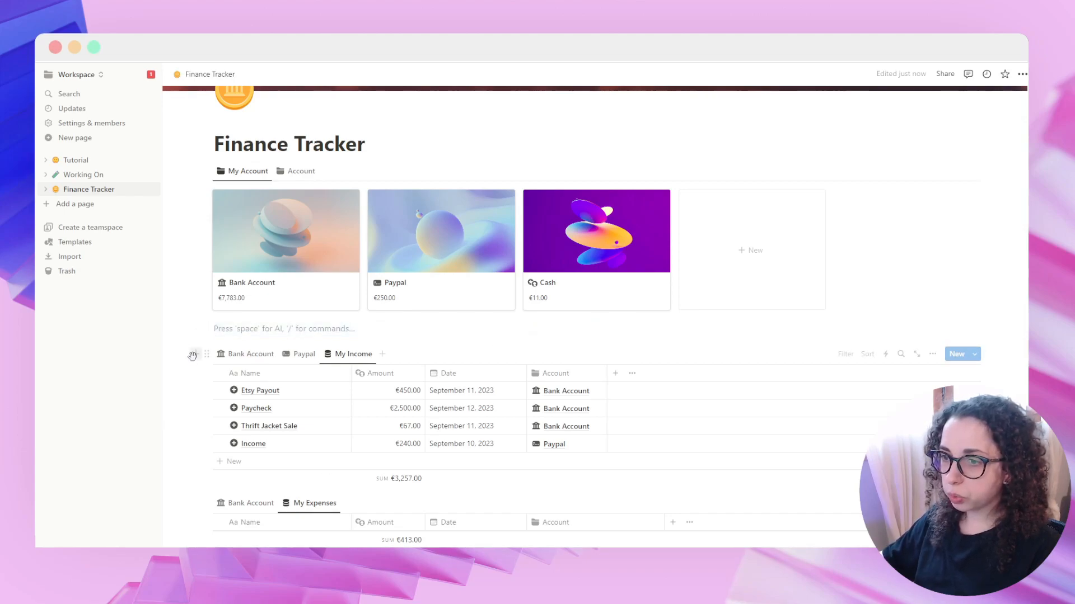
Step: Place the income database in the first column and the expenses database in the second, and delete the empty block above the expenses
left_click_drag(206, 352, 264, 330)
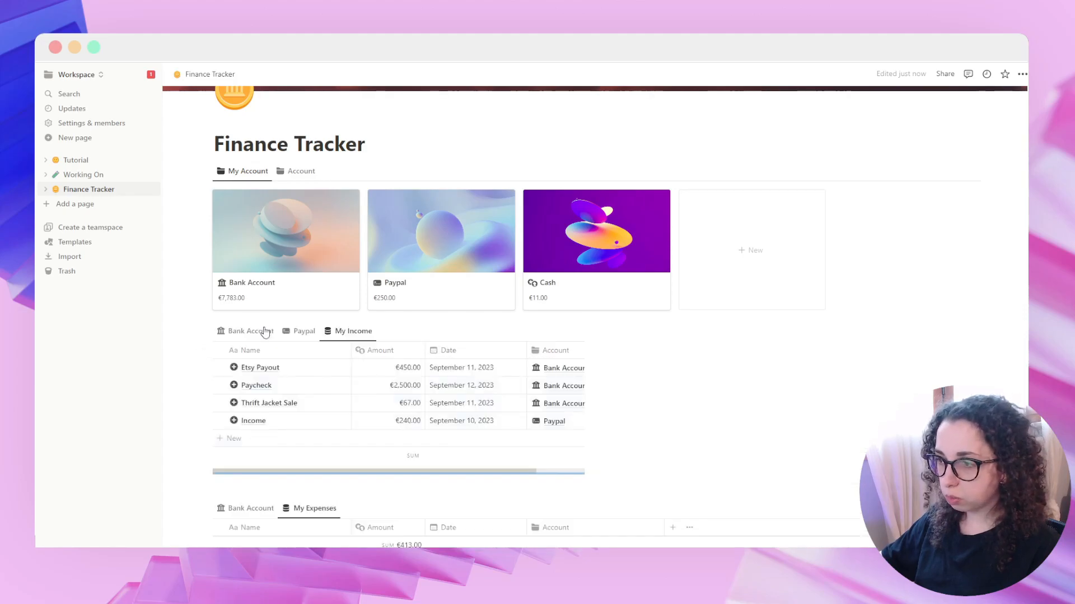
left_click_drag(207, 507, 647, 329)
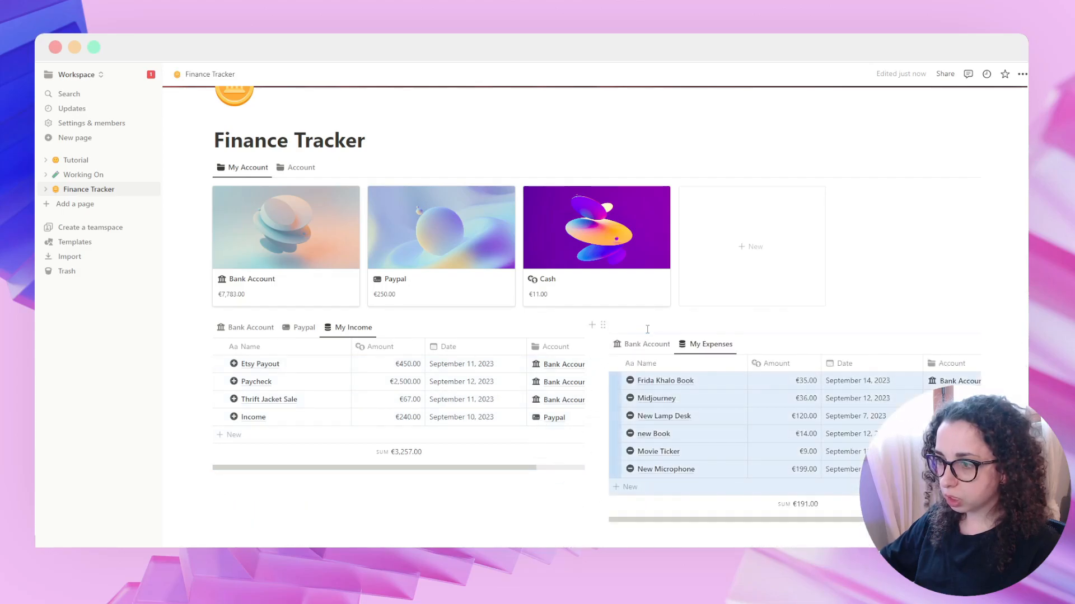
left_click(508, 488)
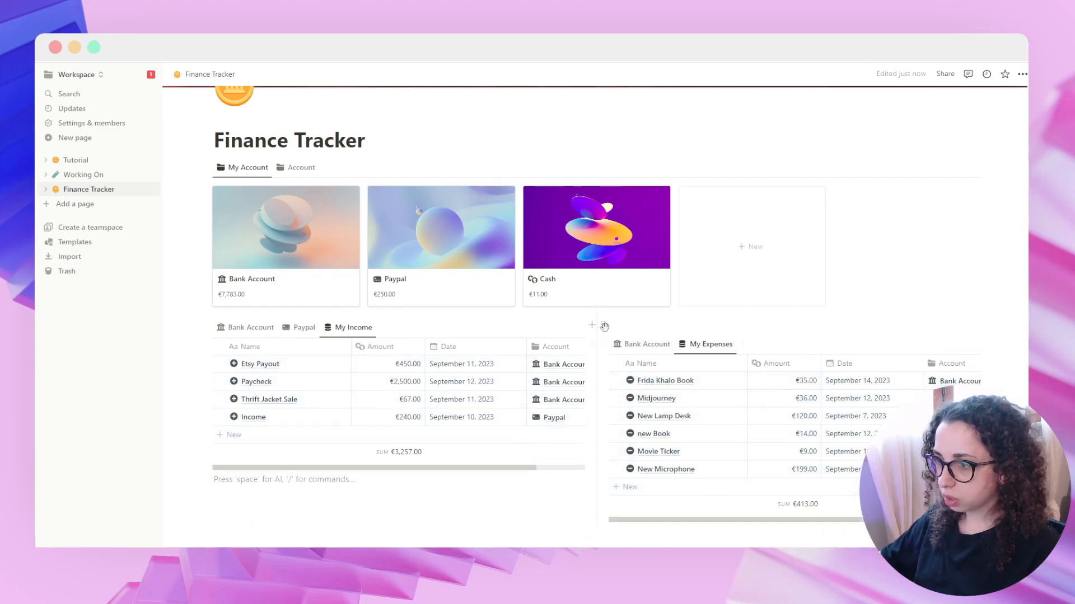
left_click(602, 325)
left_click(502, 267)
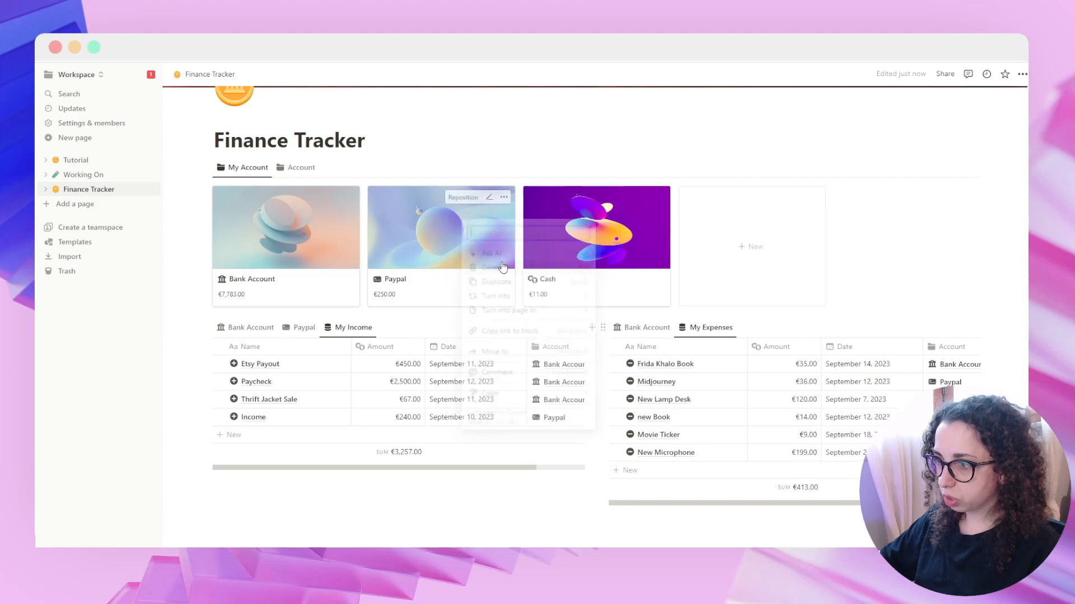
Step: Show the Bank Account view in both the income and the expenses database
left_click(258, 327)
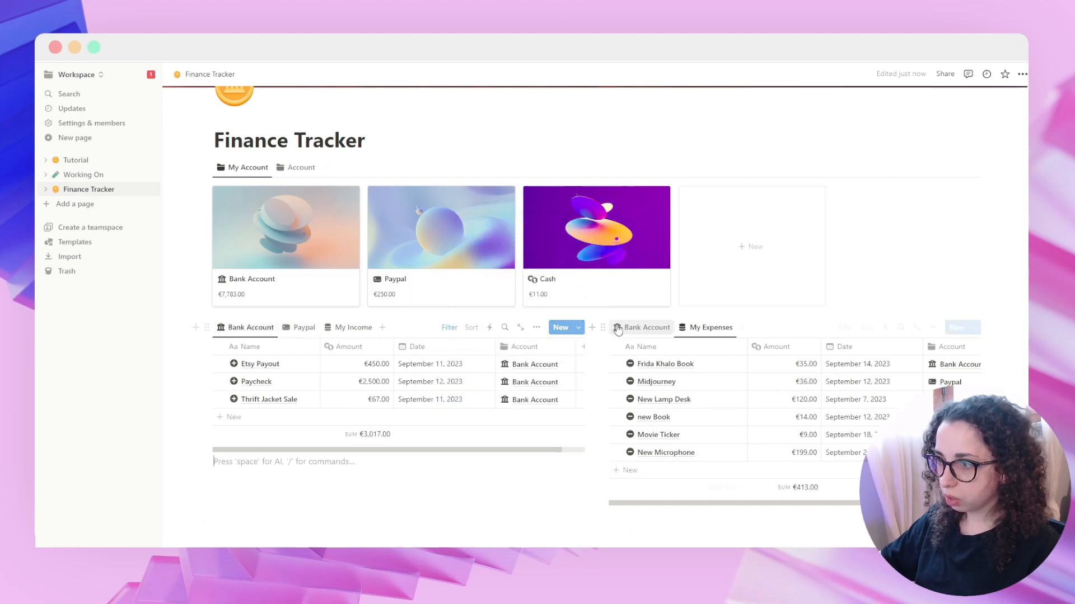
left_click(643, 327)
scroll(557, 439, "down", 1)
scroll(553, 440, "up", 2)
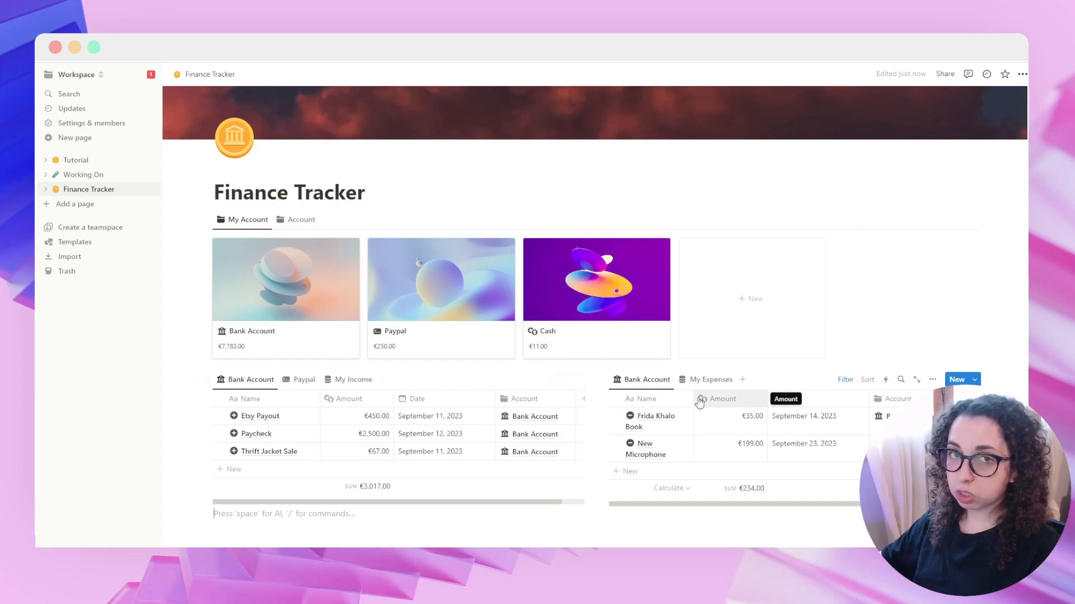
scroll(699, 403, "down", 2)
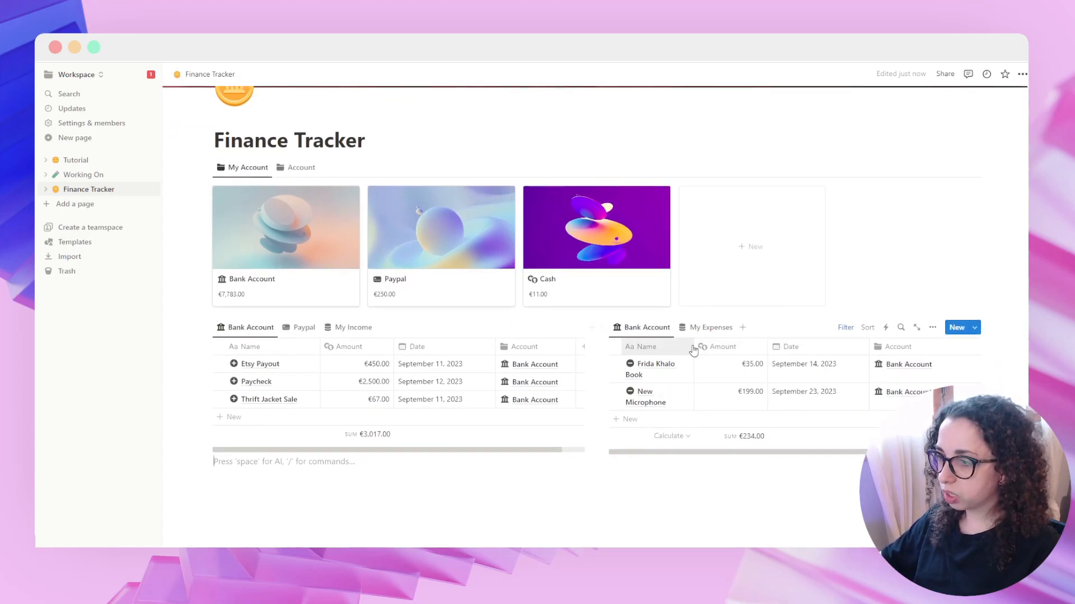
Step: Fit both Bank Account tables to their columns: widen Name and narrow Amount and Date in expenses, narrow Name and Date in income
left_click_drag(693, 346, 709, 346)
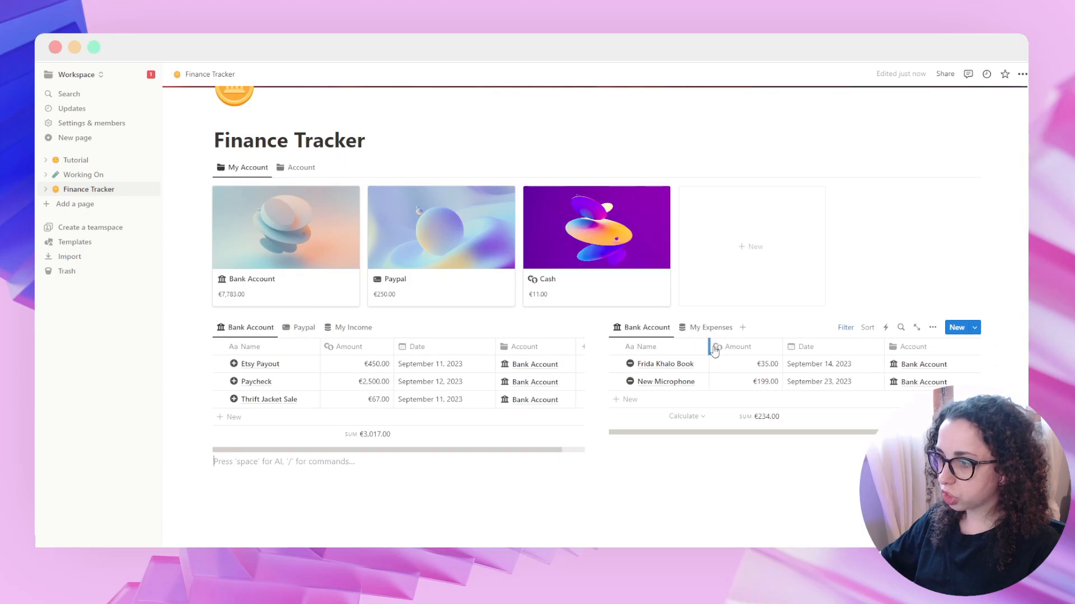
left_click_drag(782, 347, 761, 346)
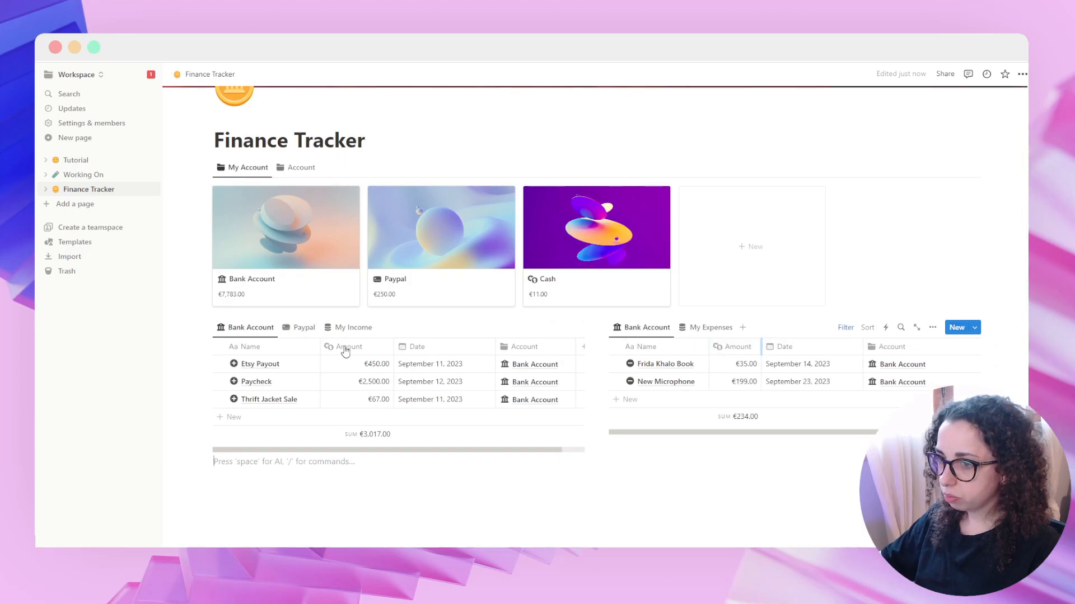
left_click_drag(320, 346, 306, 345)
left_click_drag(480, 345, 470, 343)
left_click_drag(863, 346, 845, 346)
left_click_drag(681, 432, 728, 433)
scroll(949, 356, "left", 3)
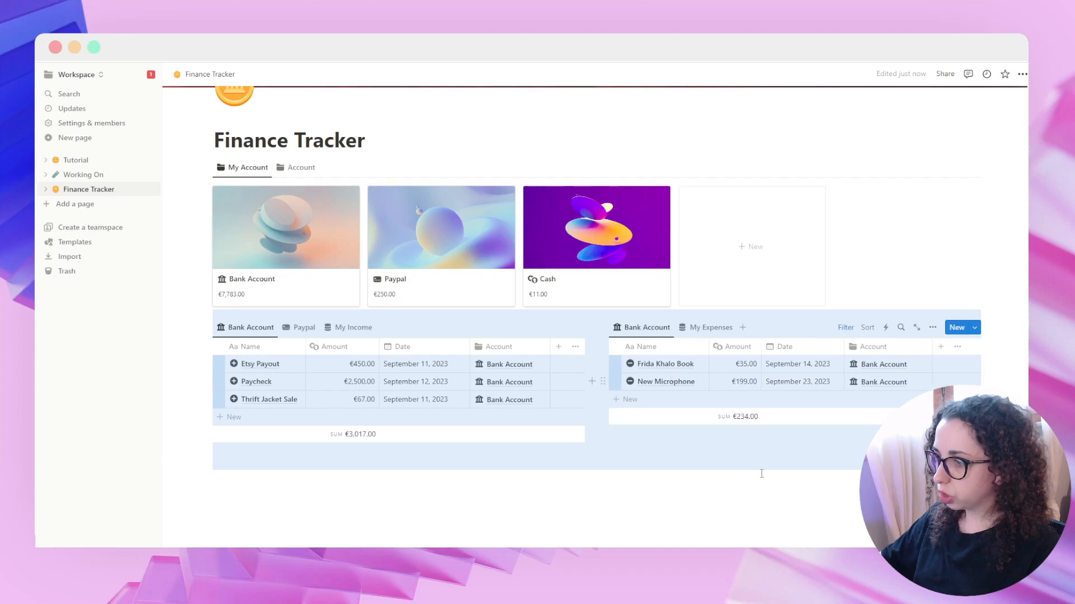
left_click(741, 482)
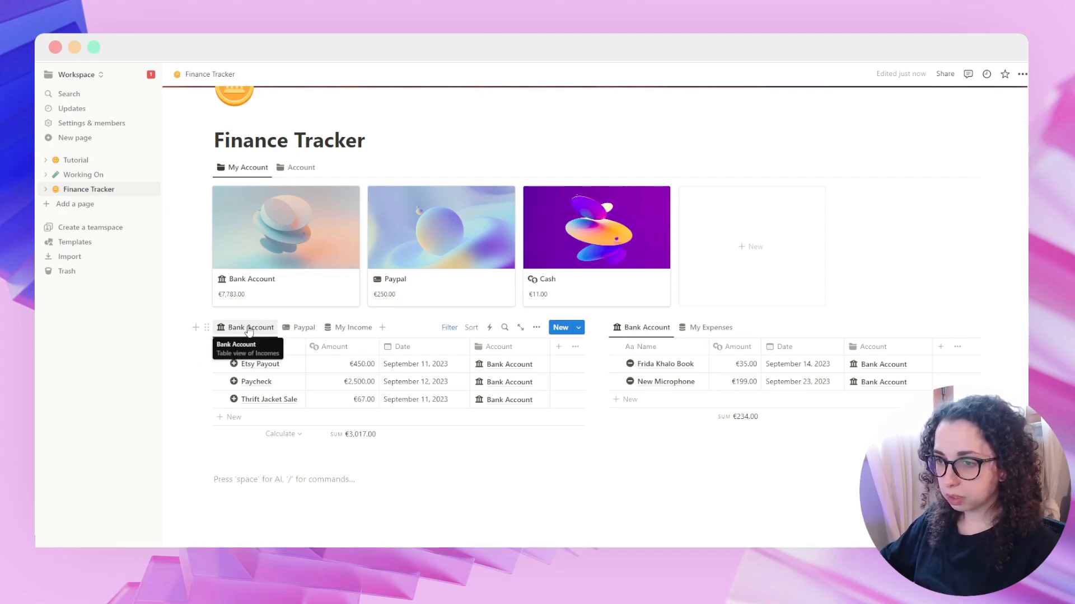
Step: Change the layout of the income database's Bank Account view to List
left_click(536, 328)
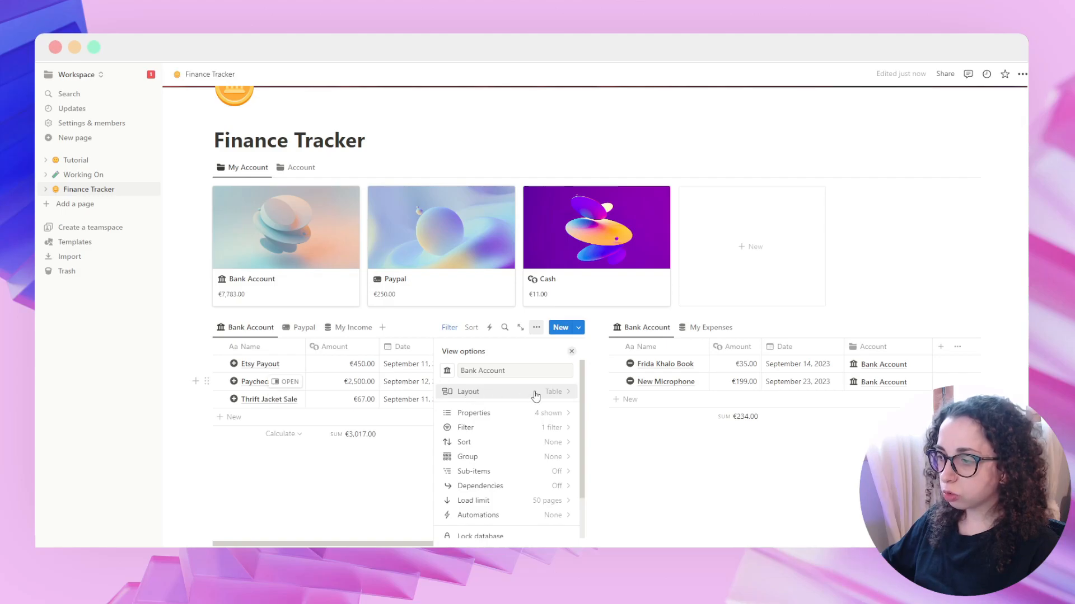
left_click(559, 392)
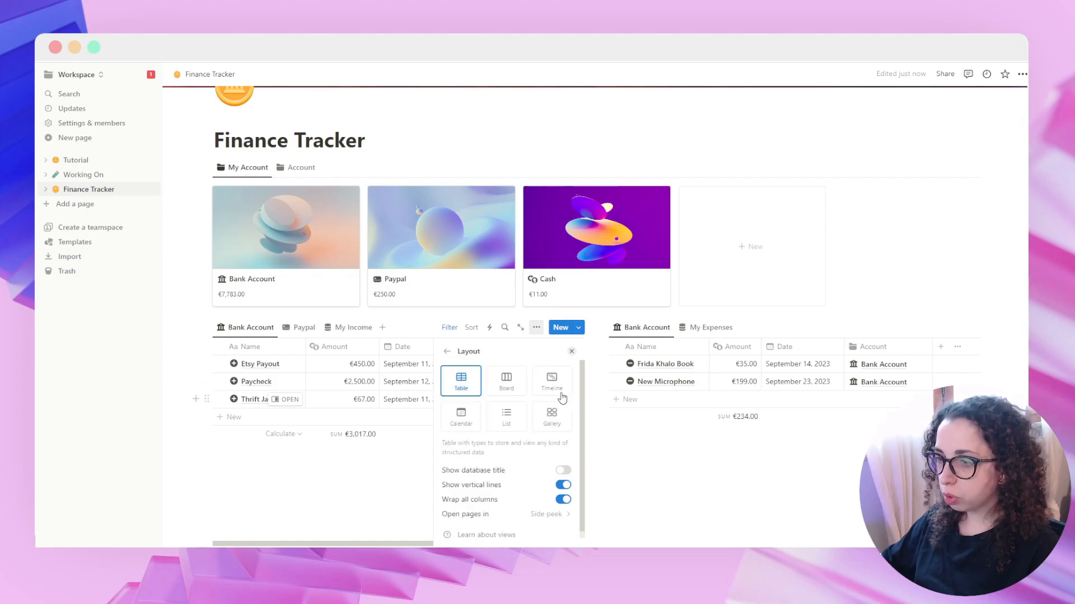
left_click(506, 418)
left_click(367, 453)
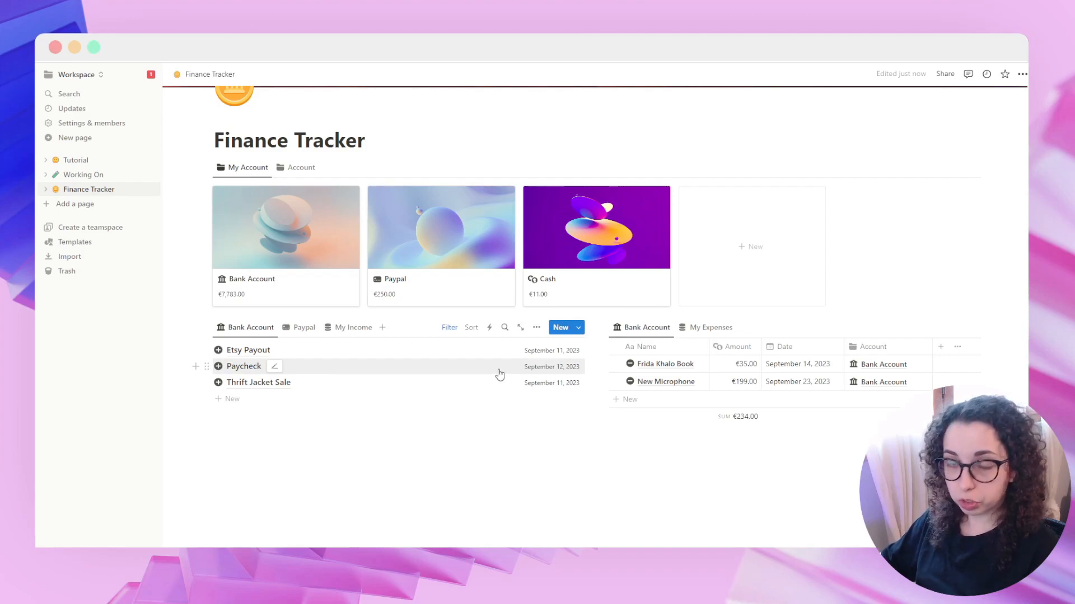
Step: Show the Amount and Account properties in the income database's Bank Account list
left_click(536, 327)
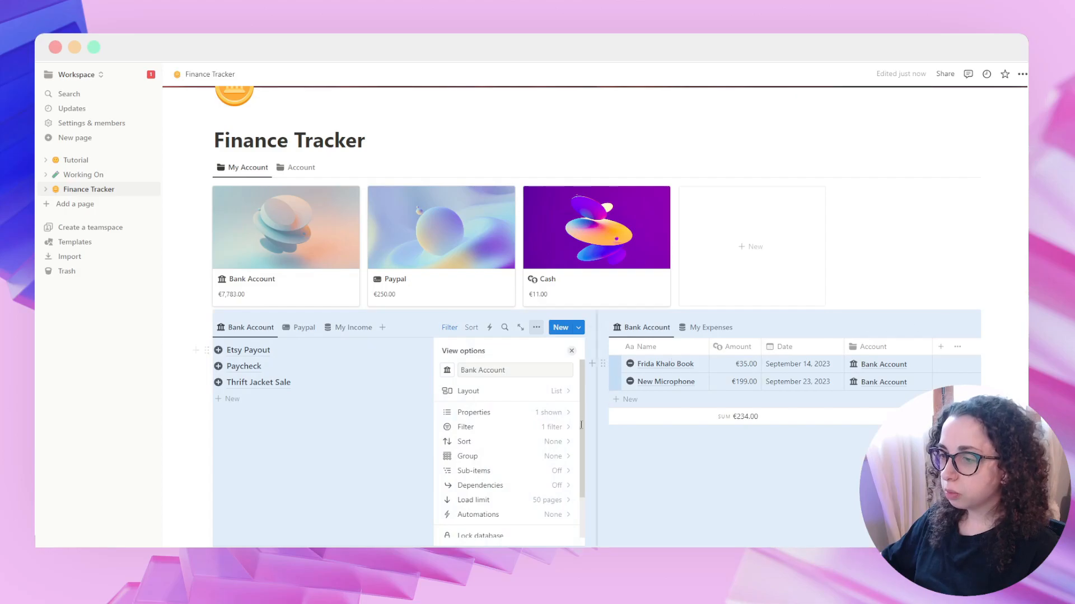
left_click(537, 414)
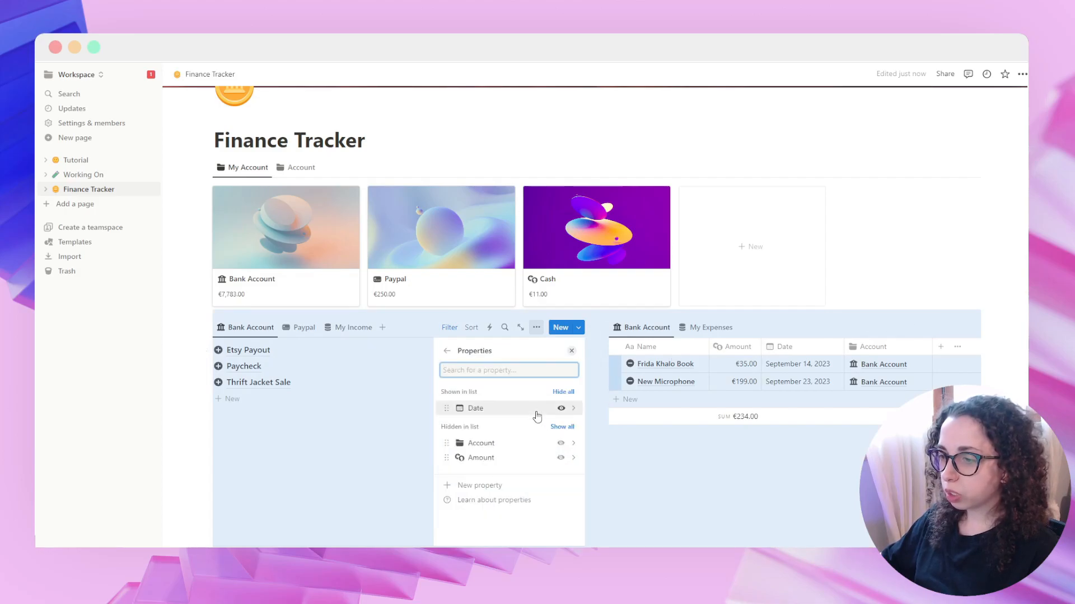
left_click(560, 459)
left_click(560, 458)
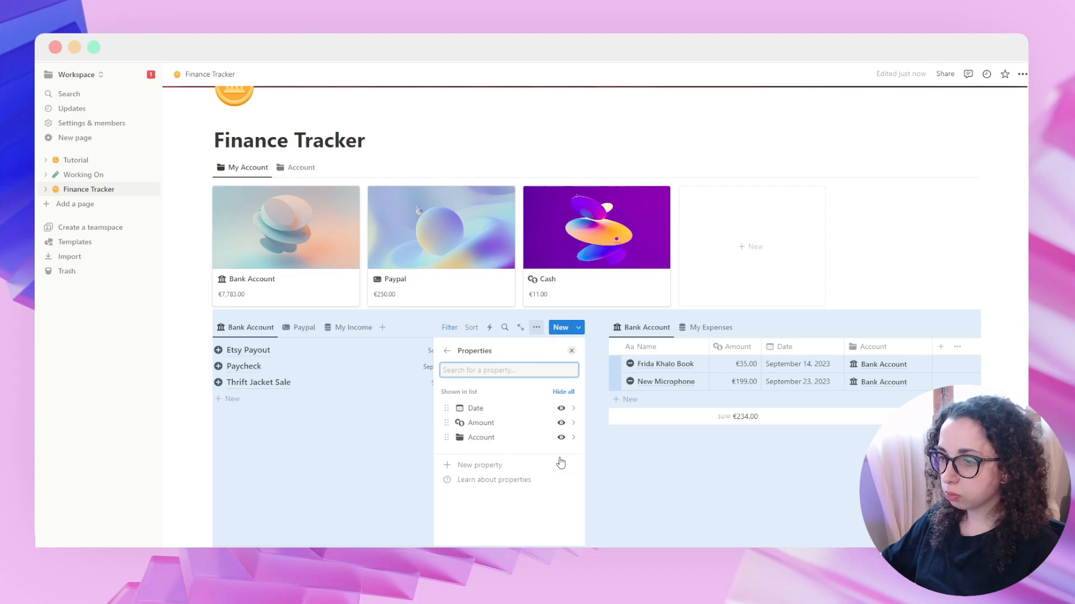
left_click(943, 257)
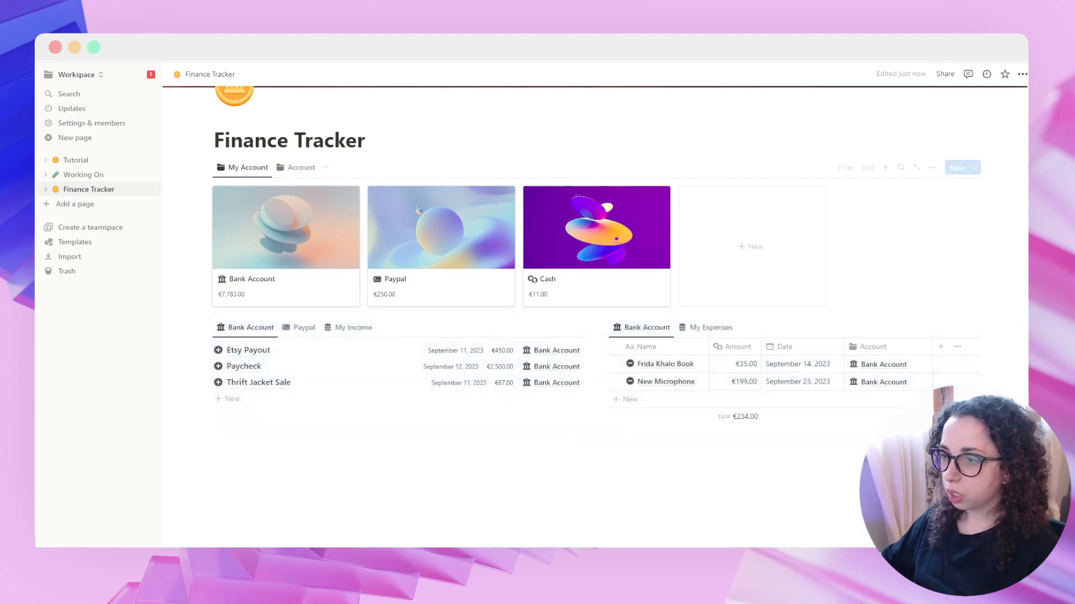
Step: Change the layout of the expenses database's Bank Account view to List
left_click(932, 327)
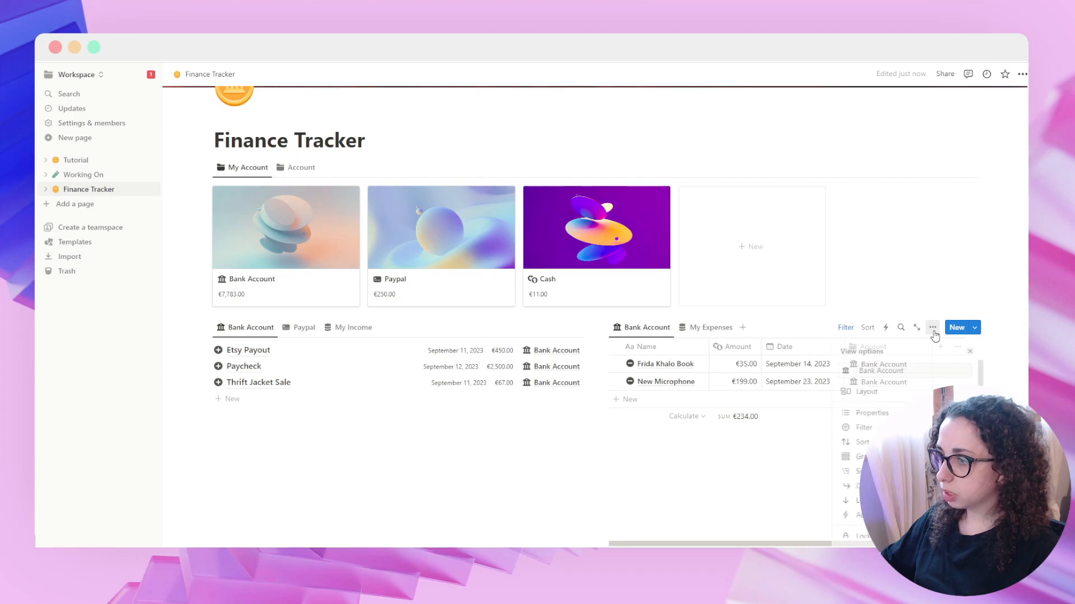
left_click(864, 392)
left_click(905, 413)
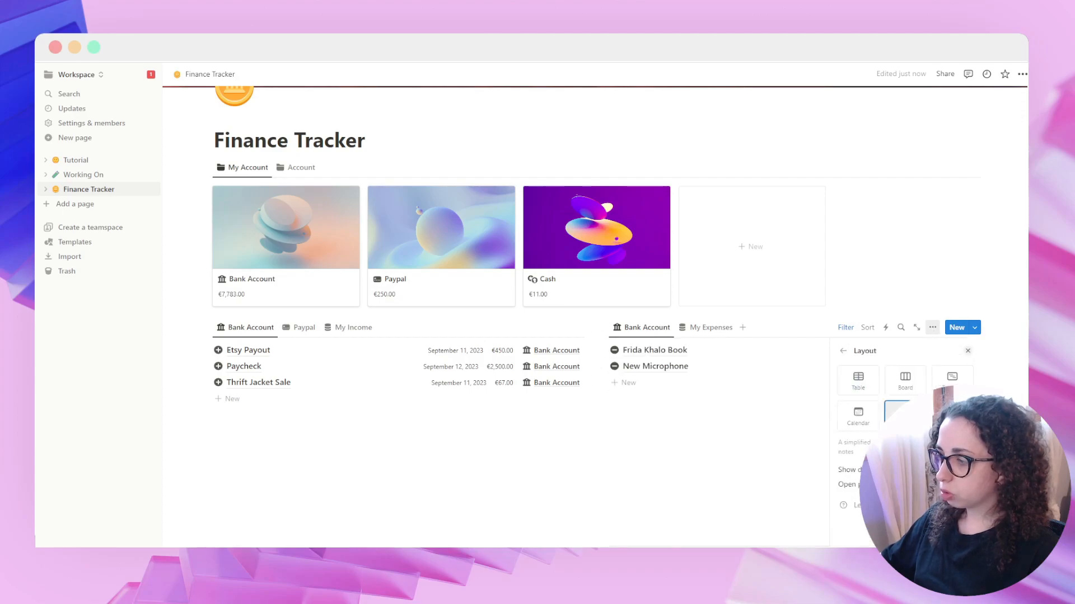
left_click(842, 351)
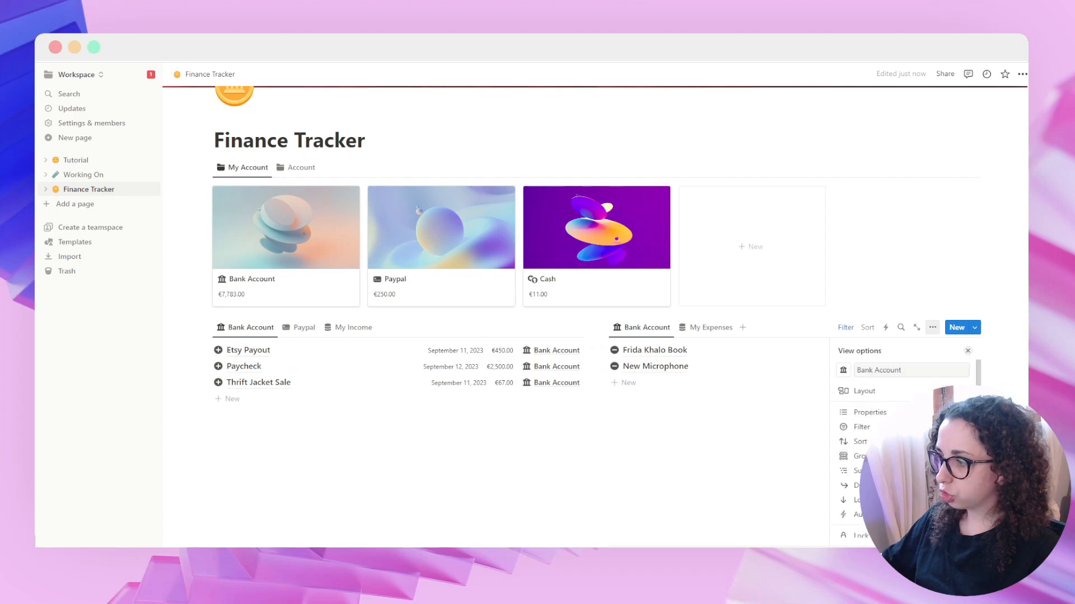
Step: Show the Account and Amount properties in the expenses database's Bank Account list
left_click(869, 413)
left_click(963, 427)
left_click(751, 463)
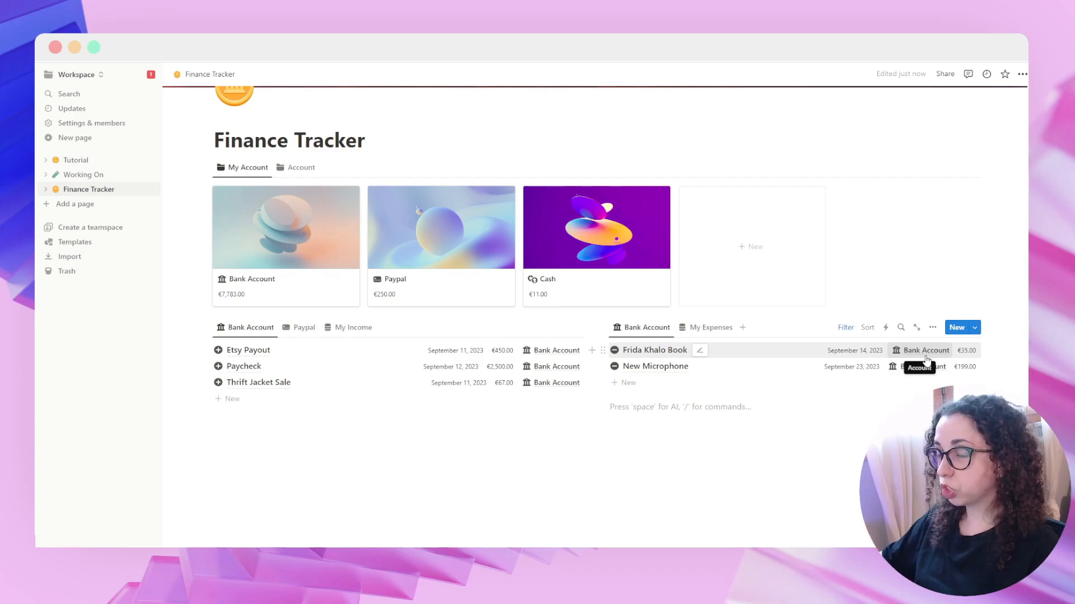
Step: Reorder the properties in the expenses database's Bank Account list so that Account comes after Amount
left_click(932, 328)
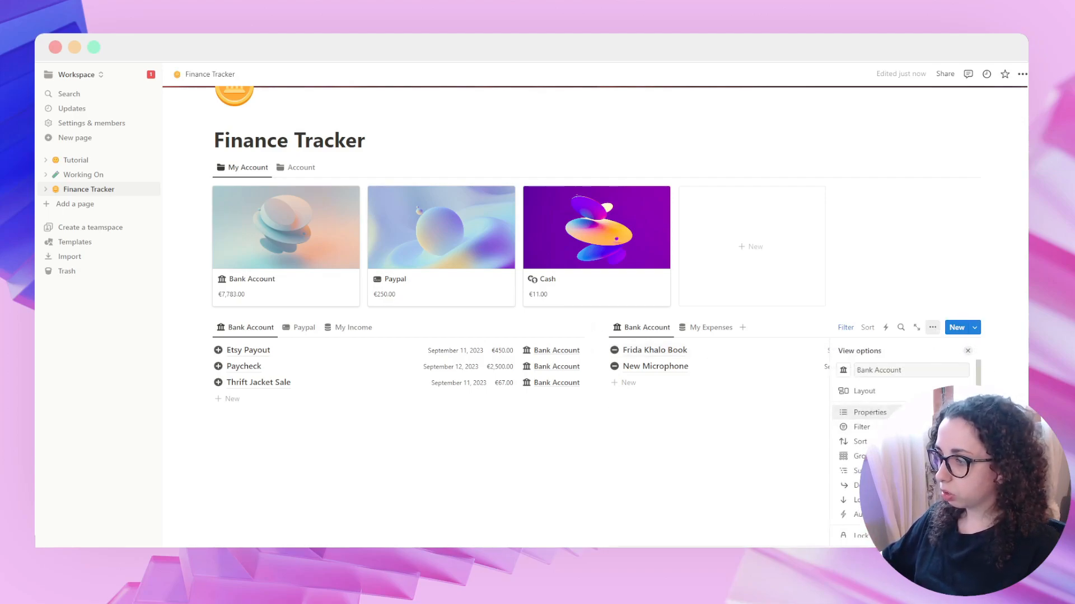
left_click(870, 412)
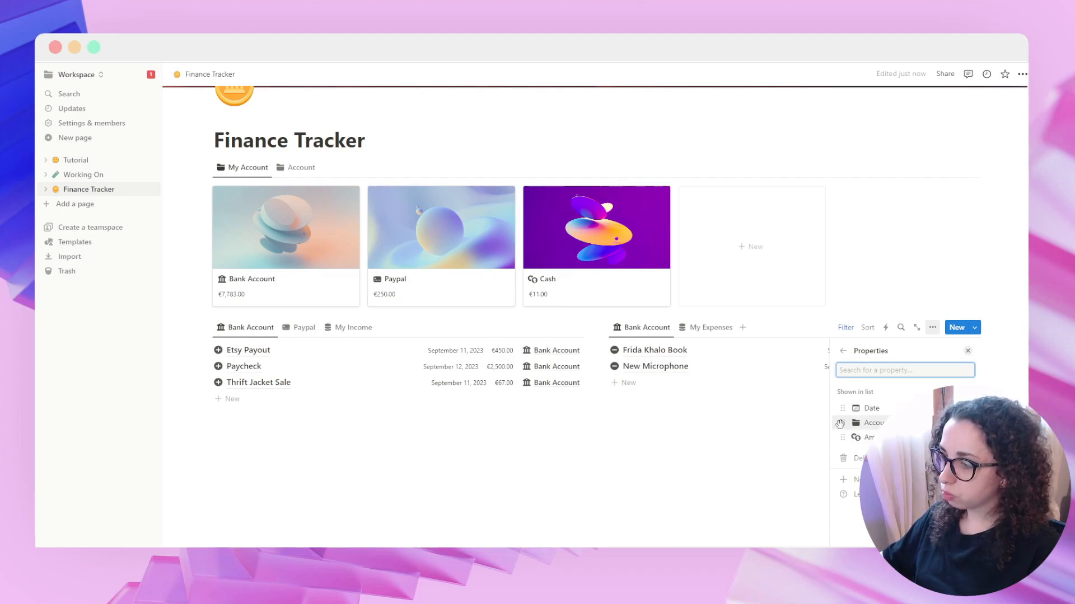
left_click_drag(840, 424, 840, 443)
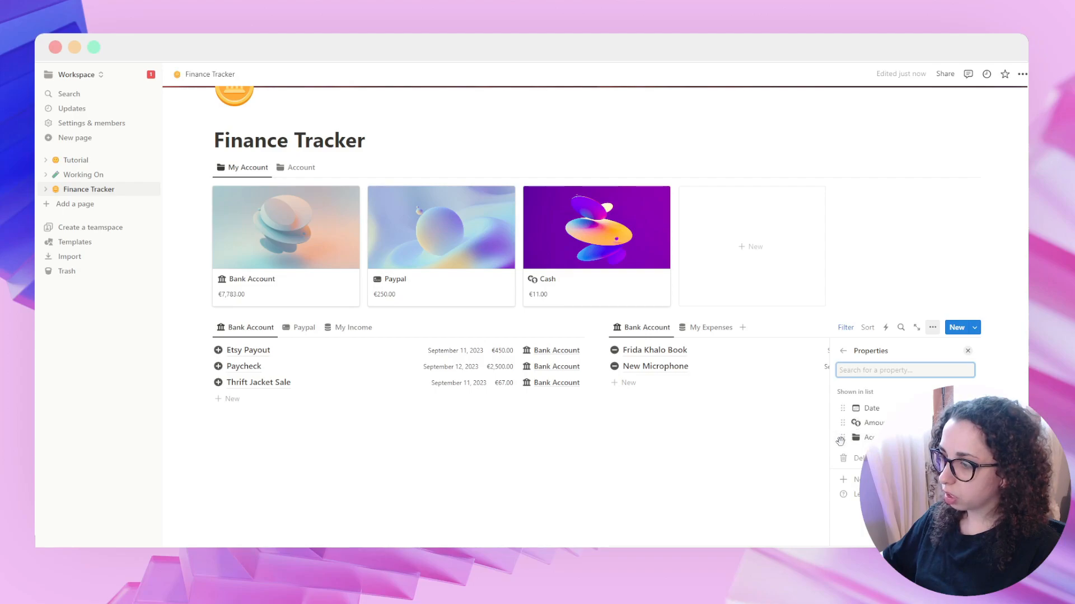
left_click(818, 466)
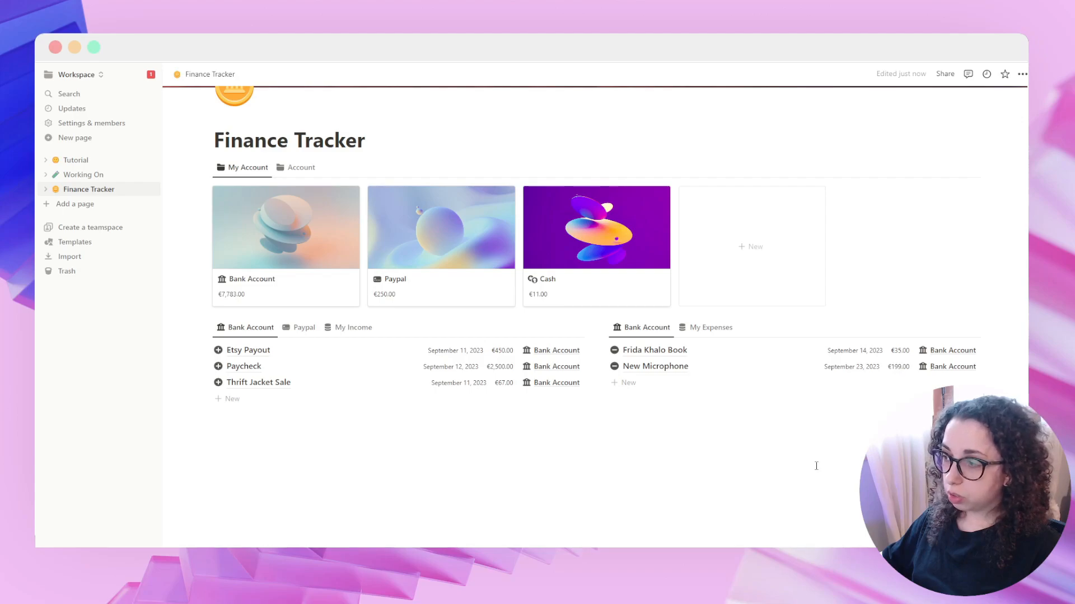
scroll(816, 466, "up", 3)
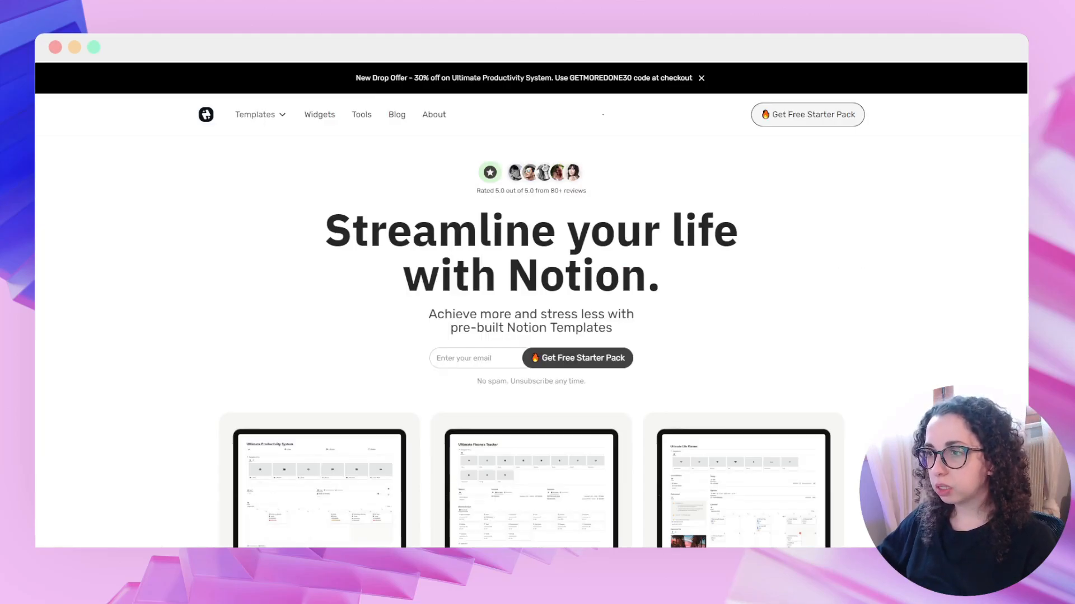
Step: Switch to the Notion templates website, look over its home page, and browse the template articles on its Blog page
scroll(279, 269, "down", 6)
scroll(278, 268, "up", 6)
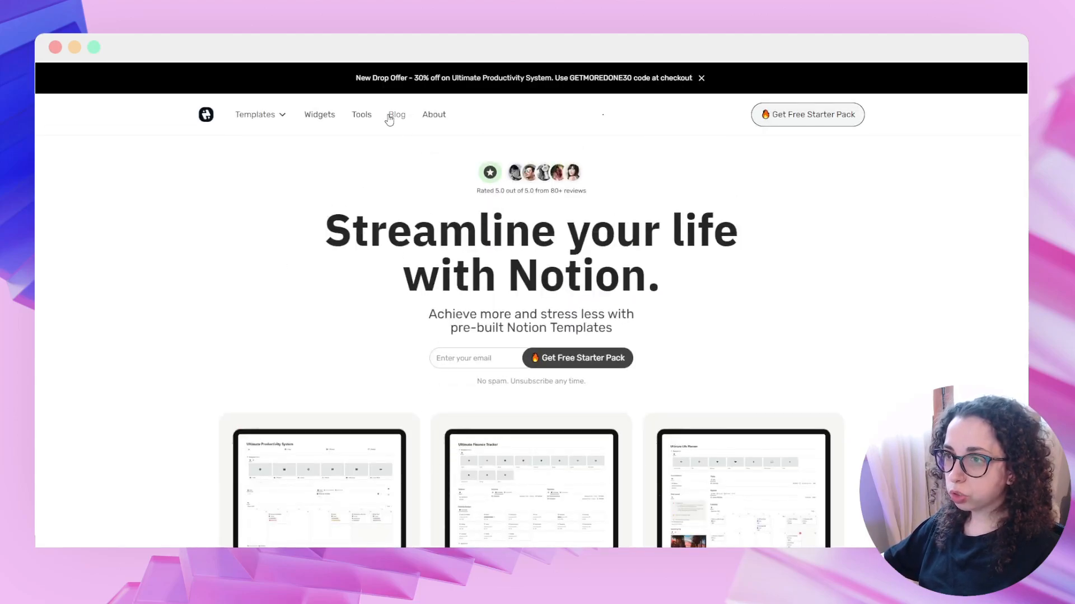
left_click(391, 118)
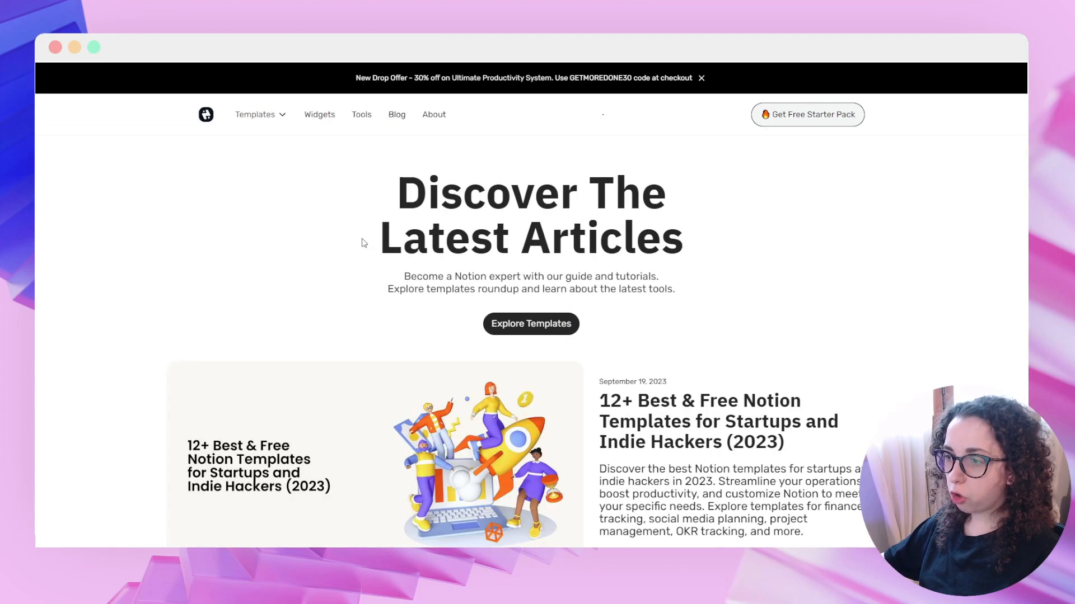
scroll(363, 242, "down", 2)
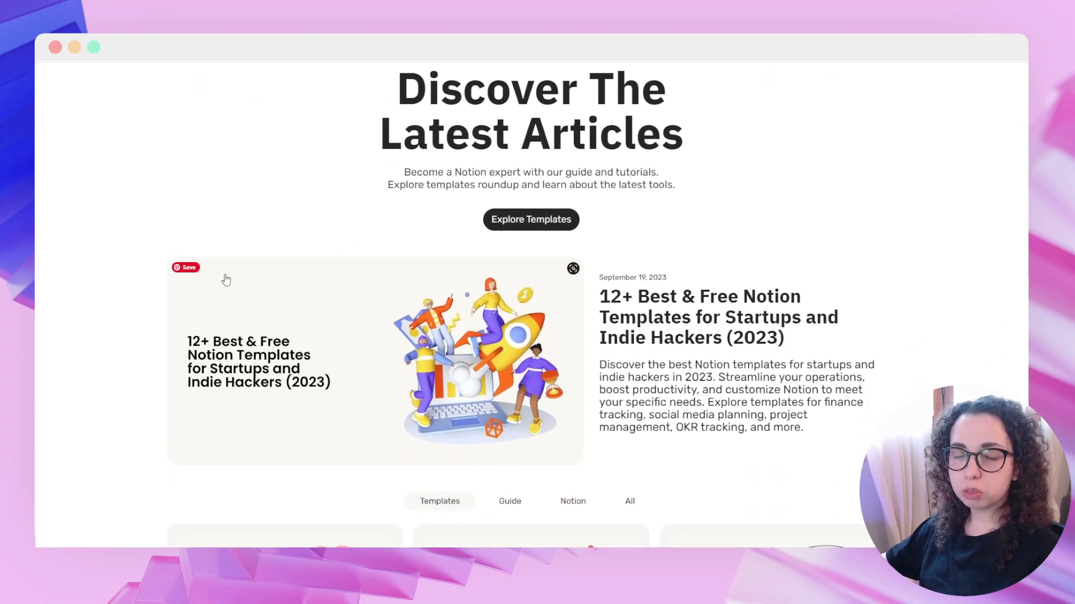
scroll(738, 345, "down", 6)
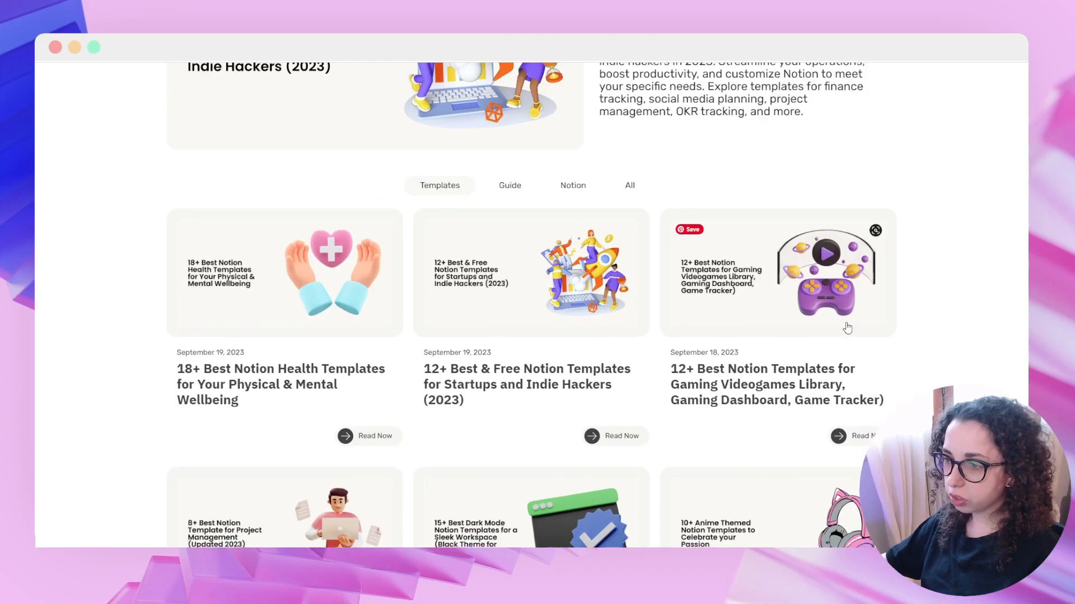
scroll(222, 364, "down", 1)
scroll(224, 375, "down", 2)
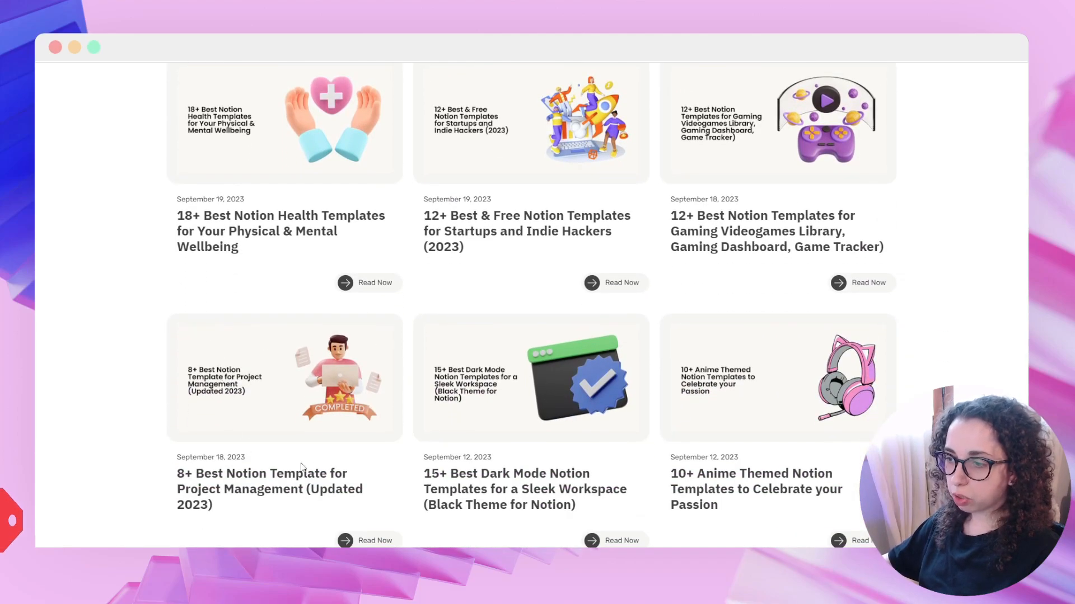
scroll(223, 380, "down", 3)
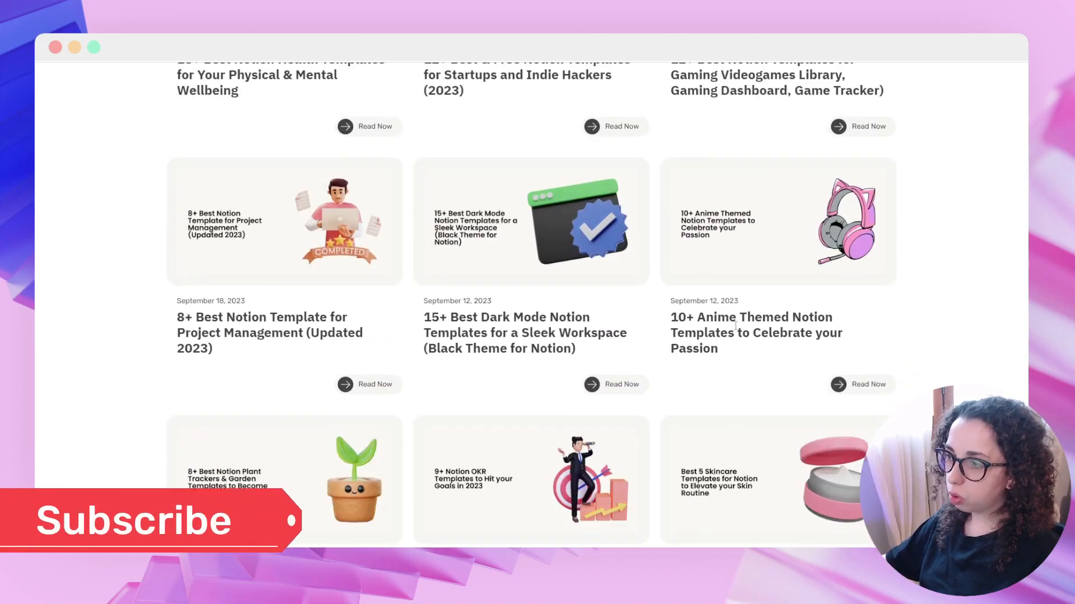
scroll(523, 380, "up", 6)
scroll(523, 380, "up", 7)
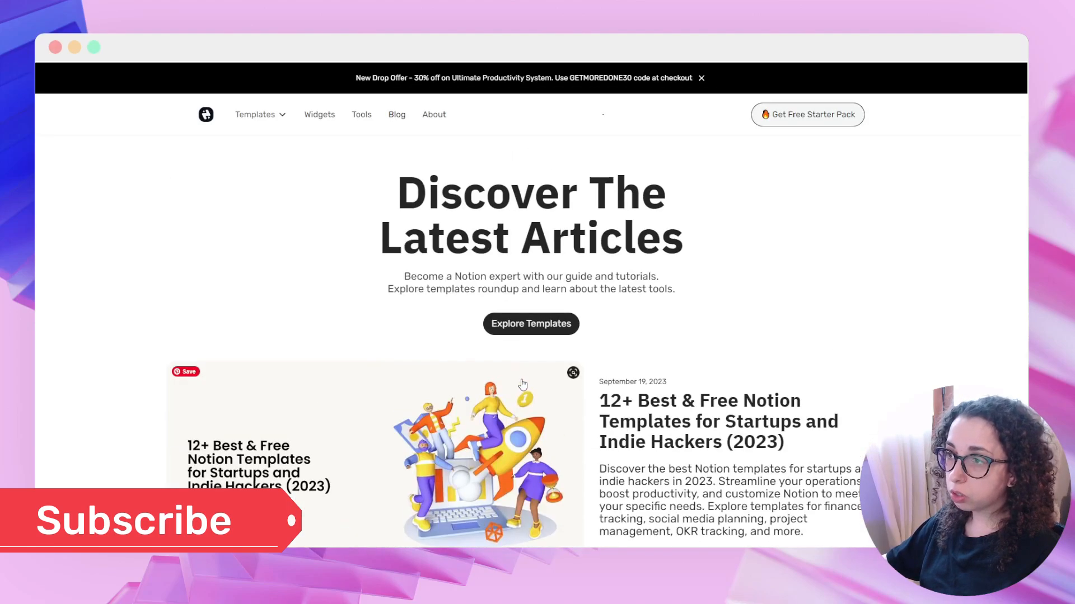